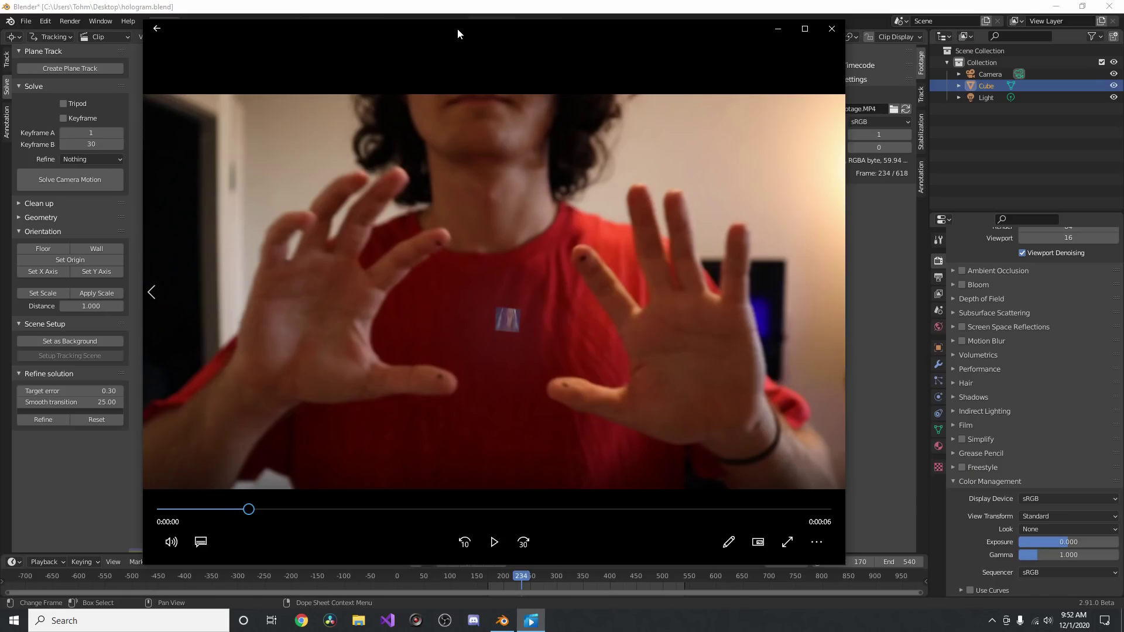
# Play, rewind and replay the rendered hologramoutput0170-0540 video, pause at four seconds, then close the player.
pyautogui.click(495, 539)
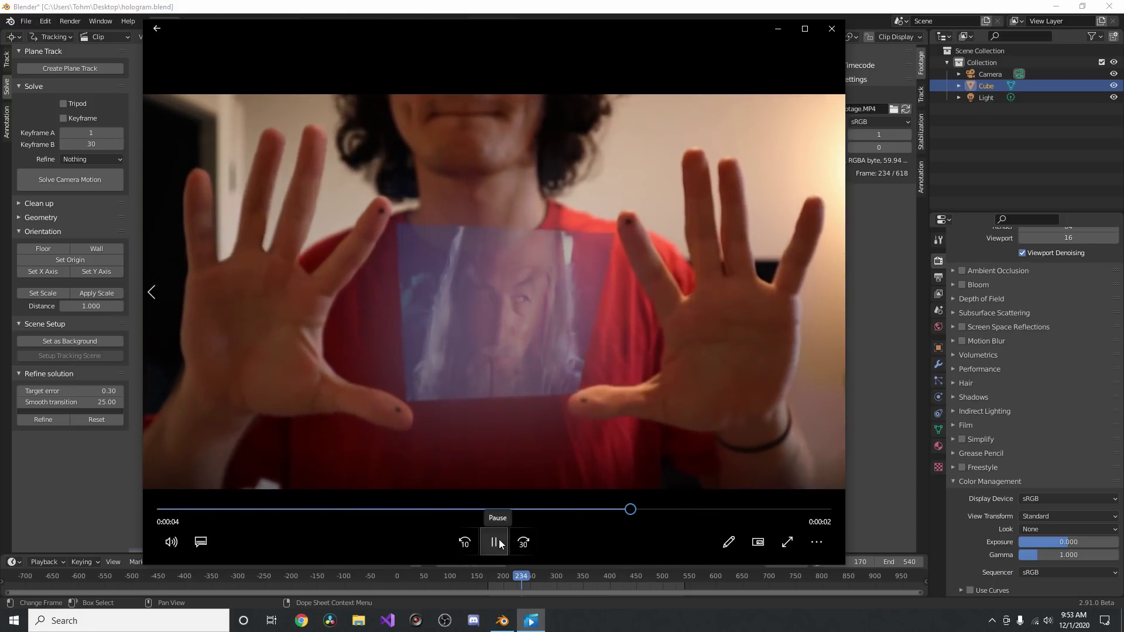
pyautogui.moveTo(507, 509); pyautogui.dragTo(528, 498)
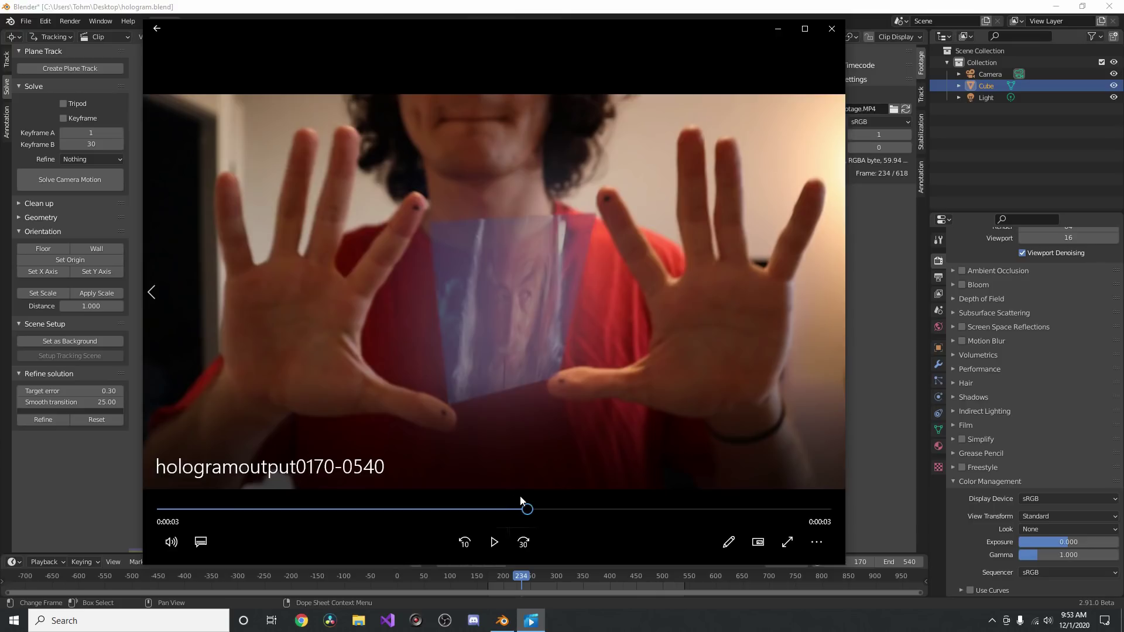
pyautogui.click(464, 509)
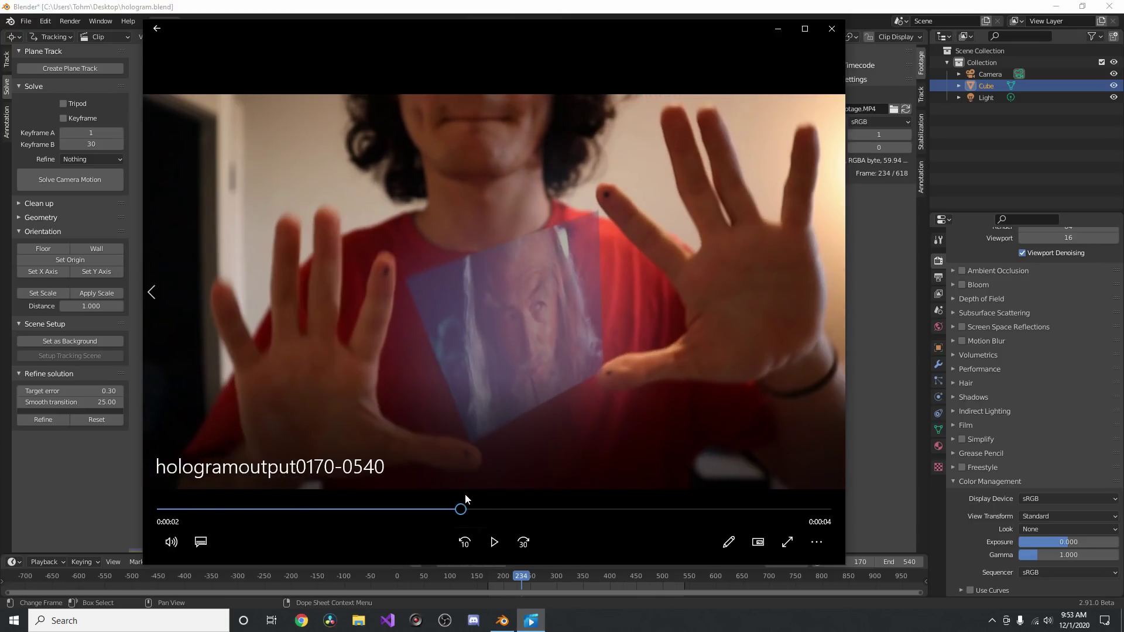
pyautogui.click(495, 541)
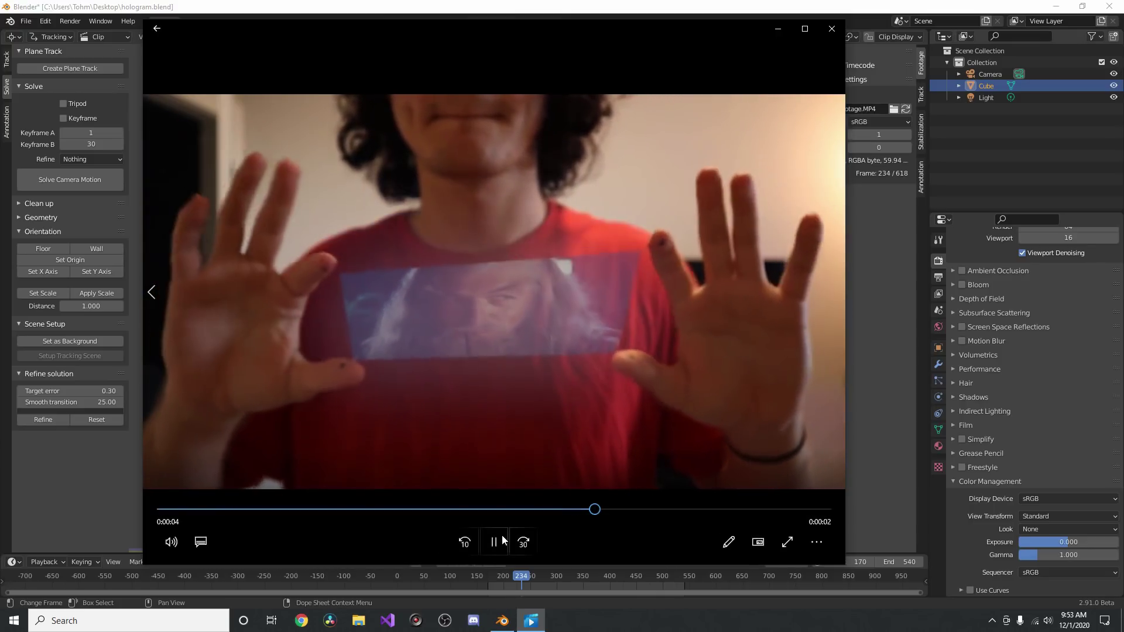
pyautogui.click(503, 534)
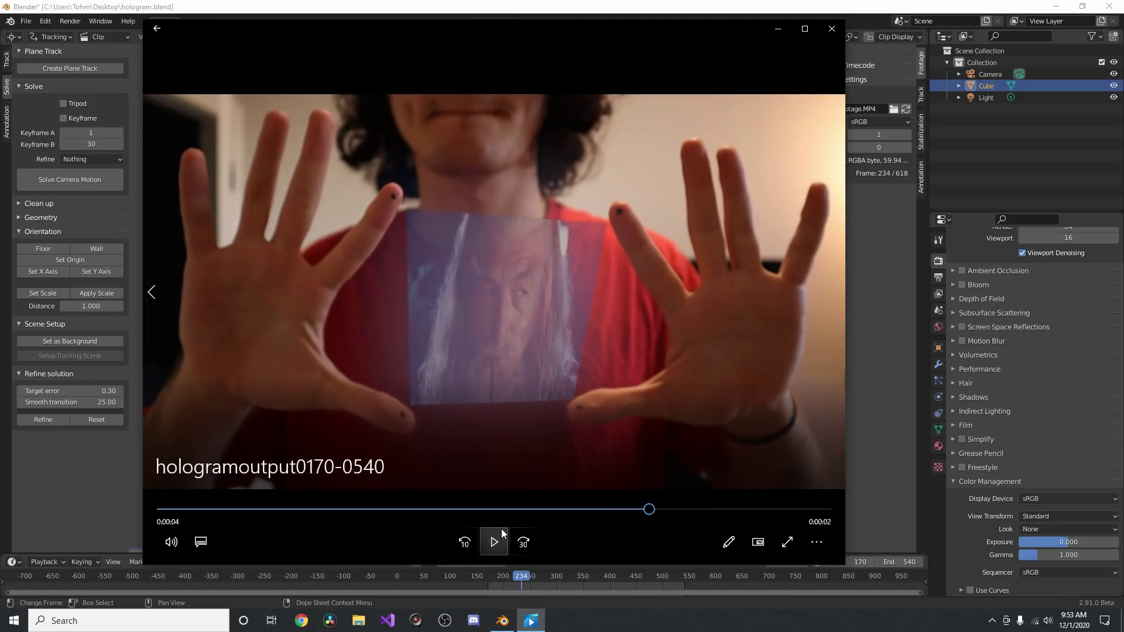
pyautogui.click(831, 28)
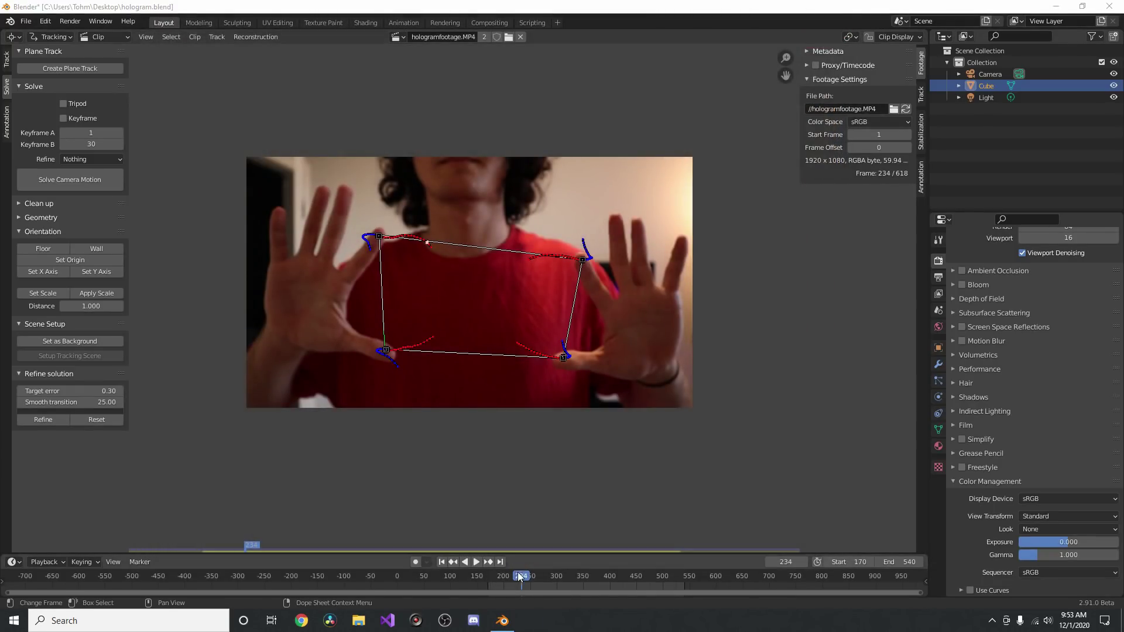
# Preview the tracked footage, then inspect the hologram node tree in the Compositing workspace.
pyautogui.press('space')
pyautogui.press('Escape')
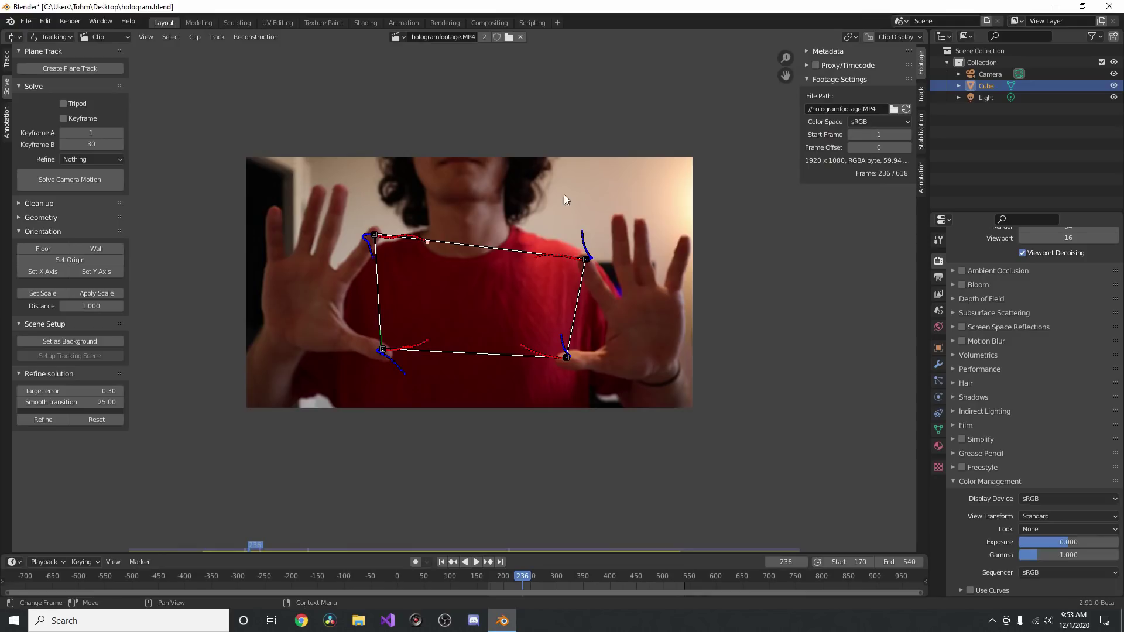
pyautogui.click(483, 21)
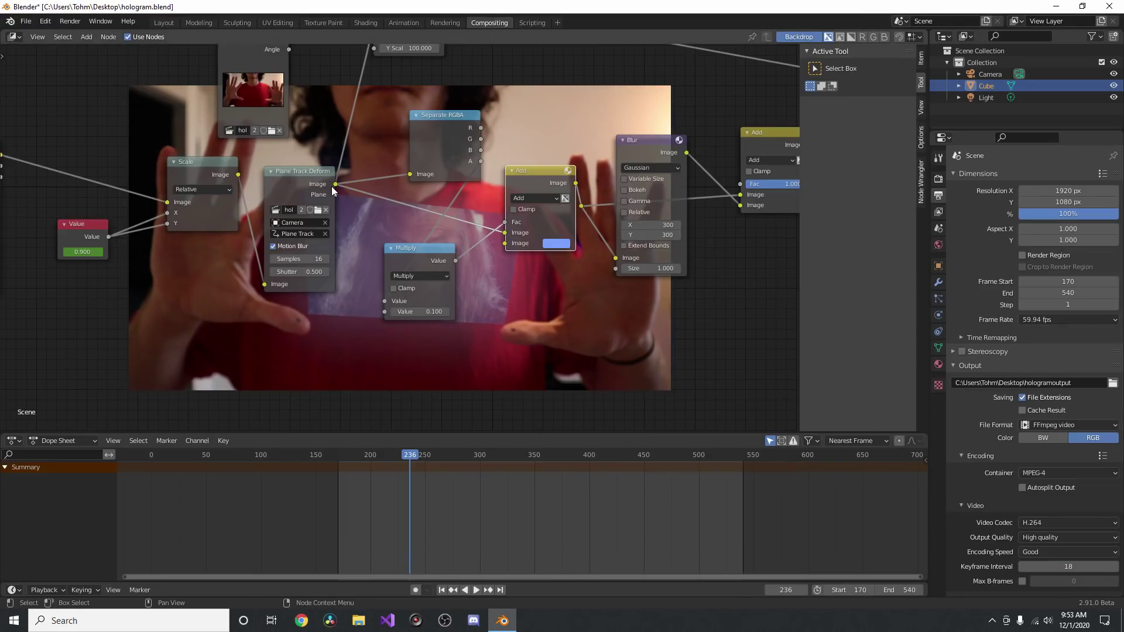
pyautogui.moveTo(451, 163); pyautogui.dragTo(401, 247, button='middle')
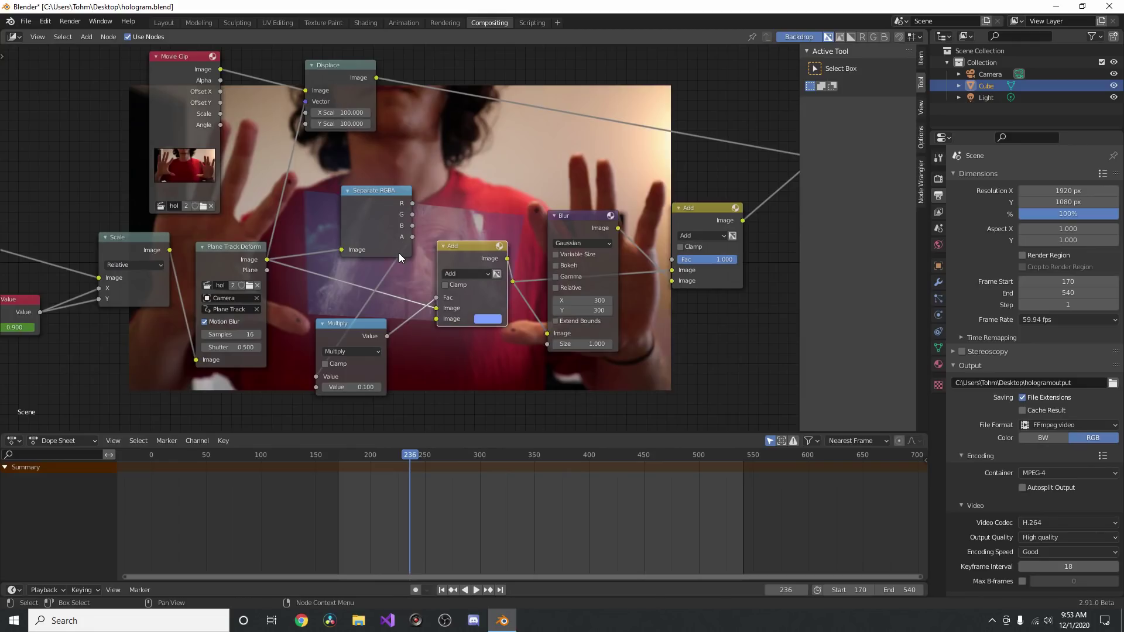
pyautogui.hotkey('ctrl', 'n')
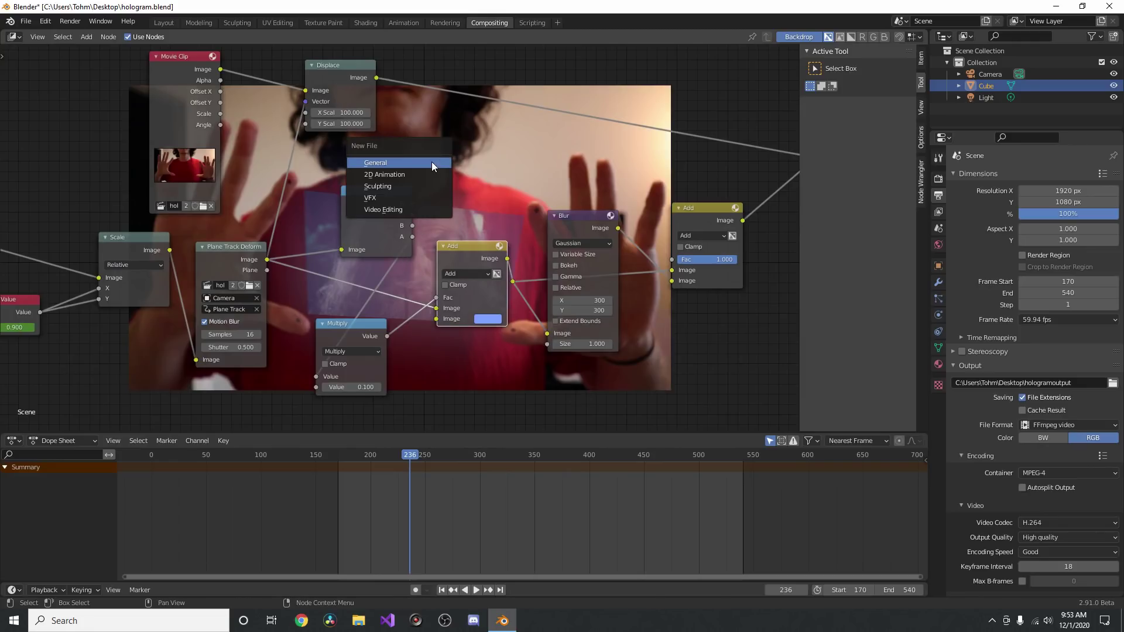
# Start a new General file, discarding the unsaved hologram project.
pyautogui.click(432, 163)
pyautogui.click(597, 332)
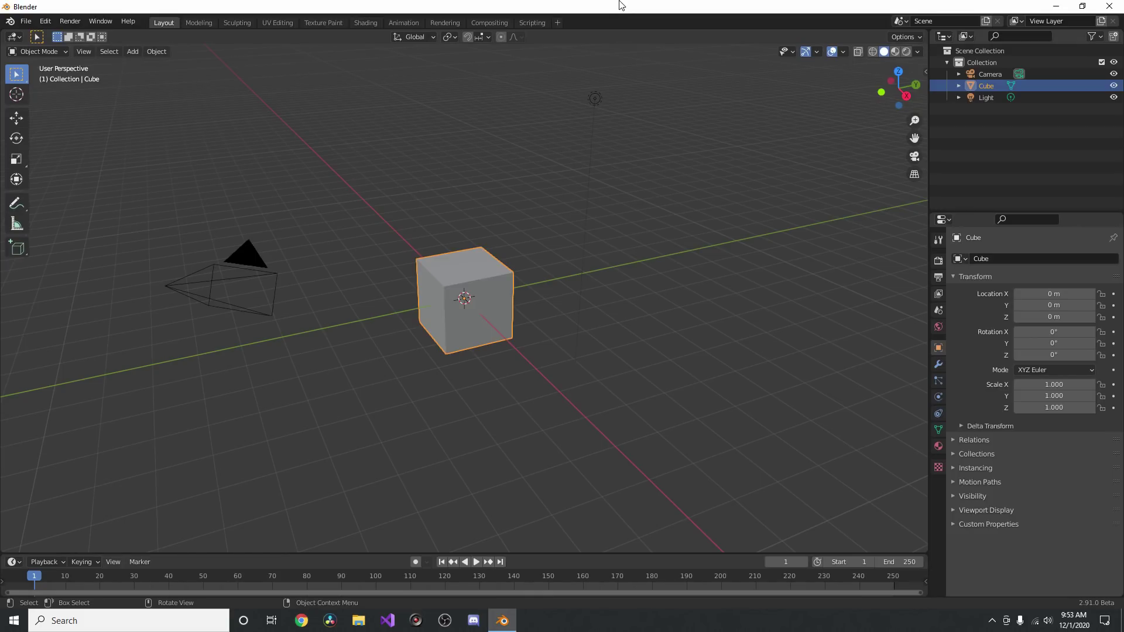
# Restore the Blender window, then play and scrub the raw hologramfootage clip in Movies & TV before closing it.
pyautogui.moveTo(622, 5); pyautogui.dragTo(629, 239)
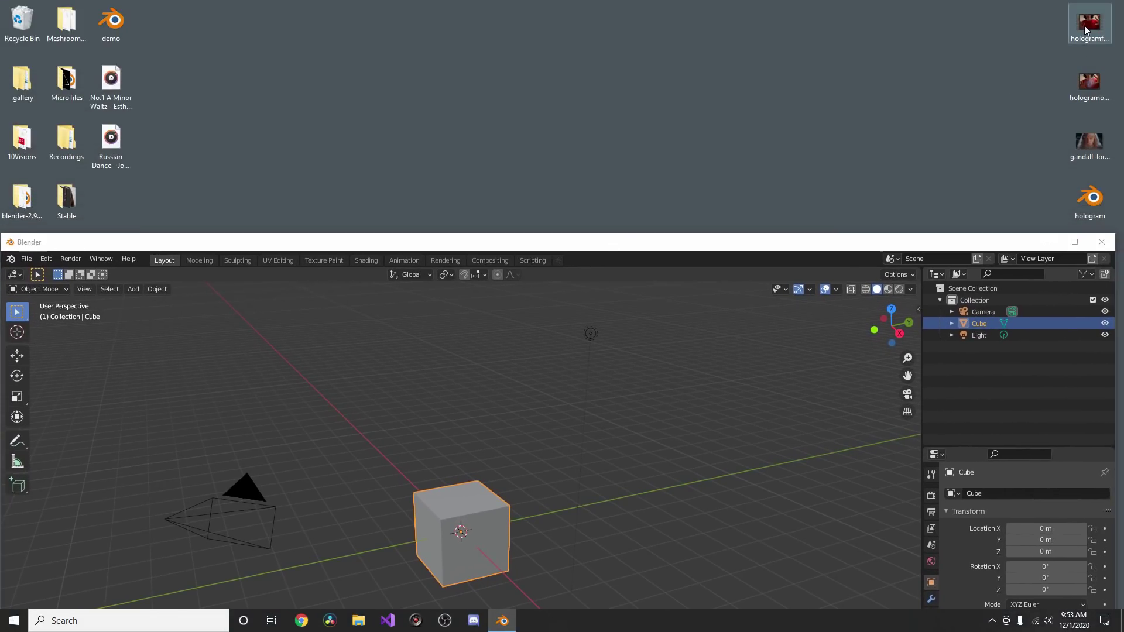
pyautogui.doubleClick(1084, 26)
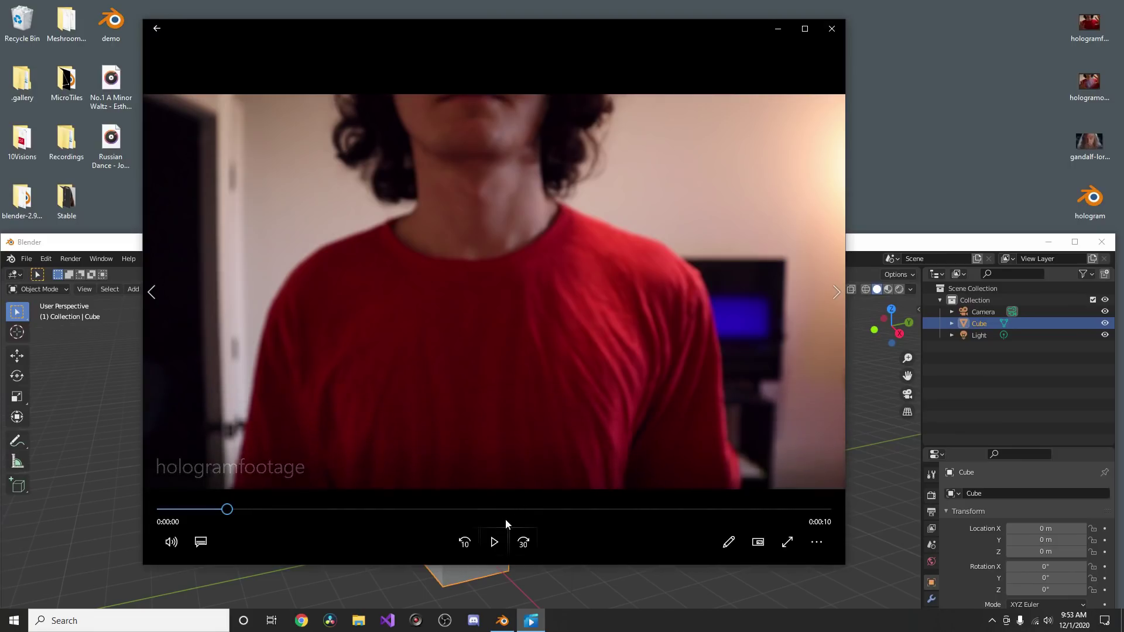
pyautogui.click(495, 540)
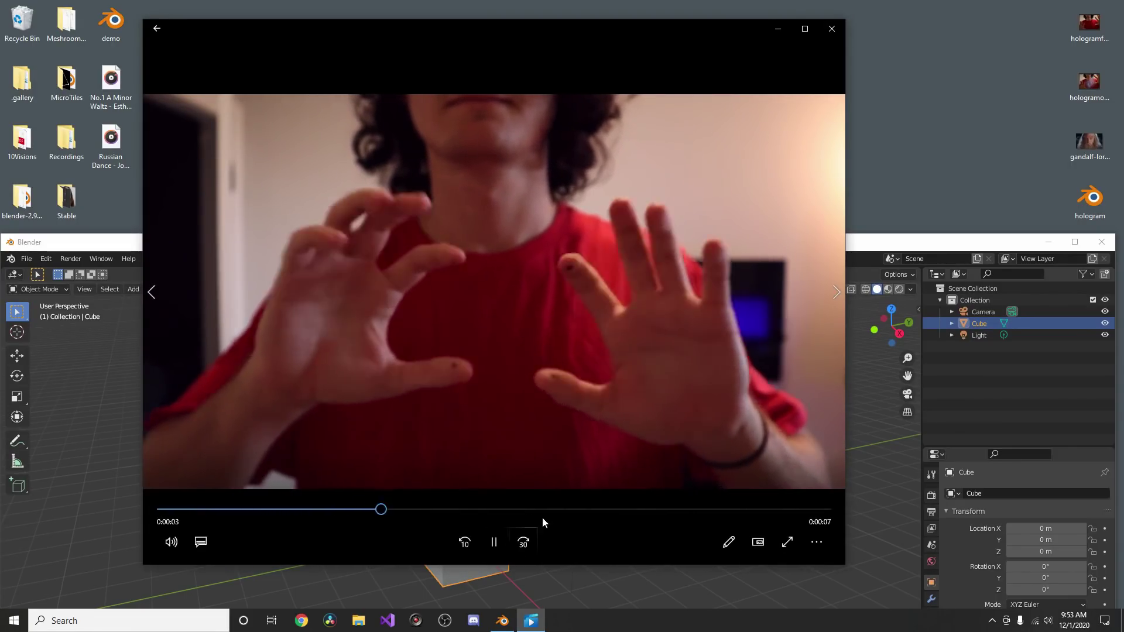
pyautogui.click(502, 542)
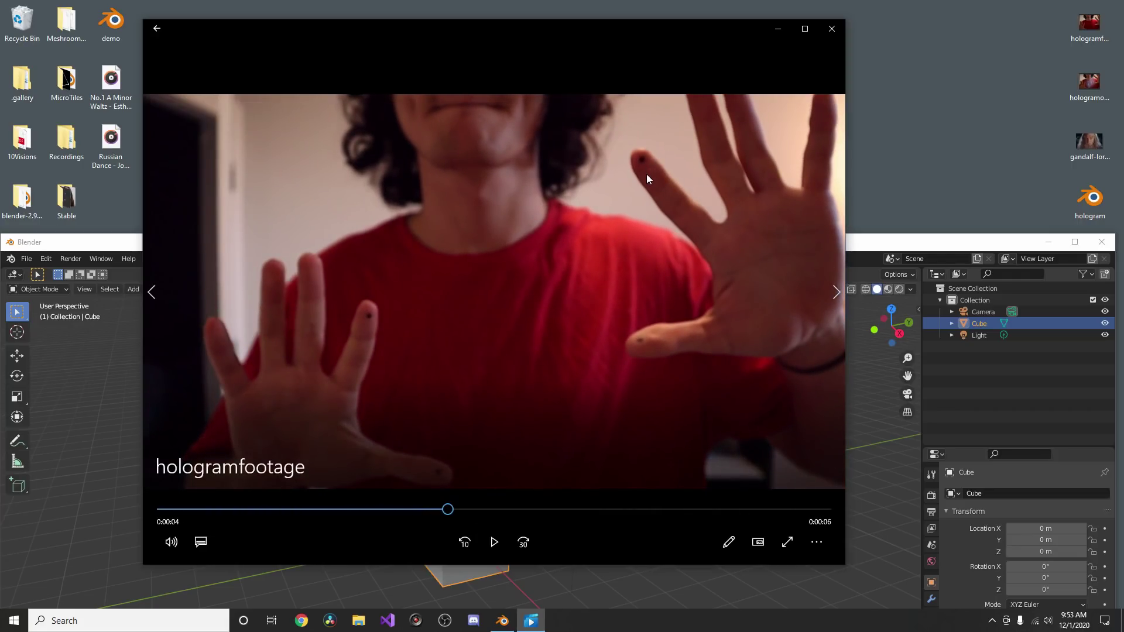
pyautogui.click(502, 510)
pyautogui.click(552, 509)
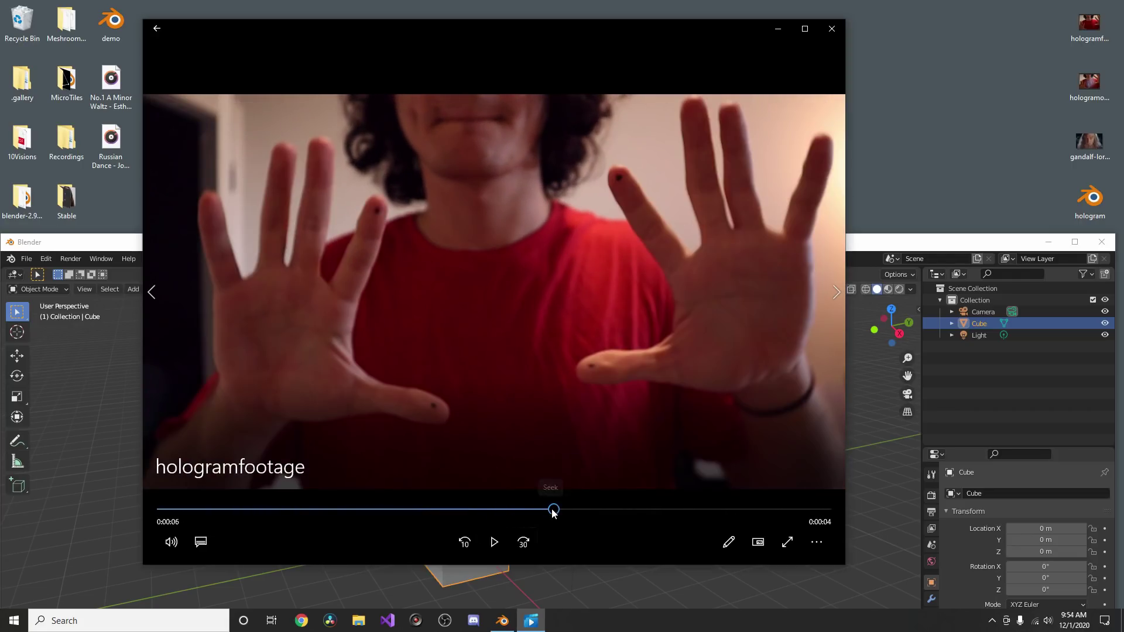
pyautogui.click(667, 511)
pyautogui.click(507, 509)
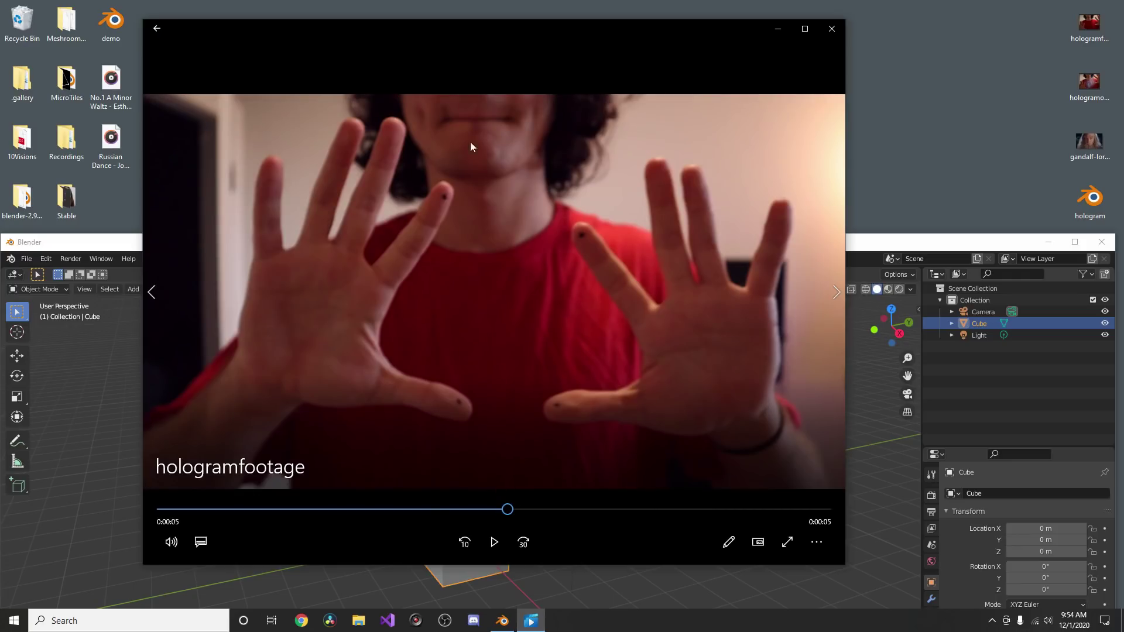
pyautogui.click(843, 27)
pyautogui.moveTo(547, 243); pyautogui.dragTo(691, 117)
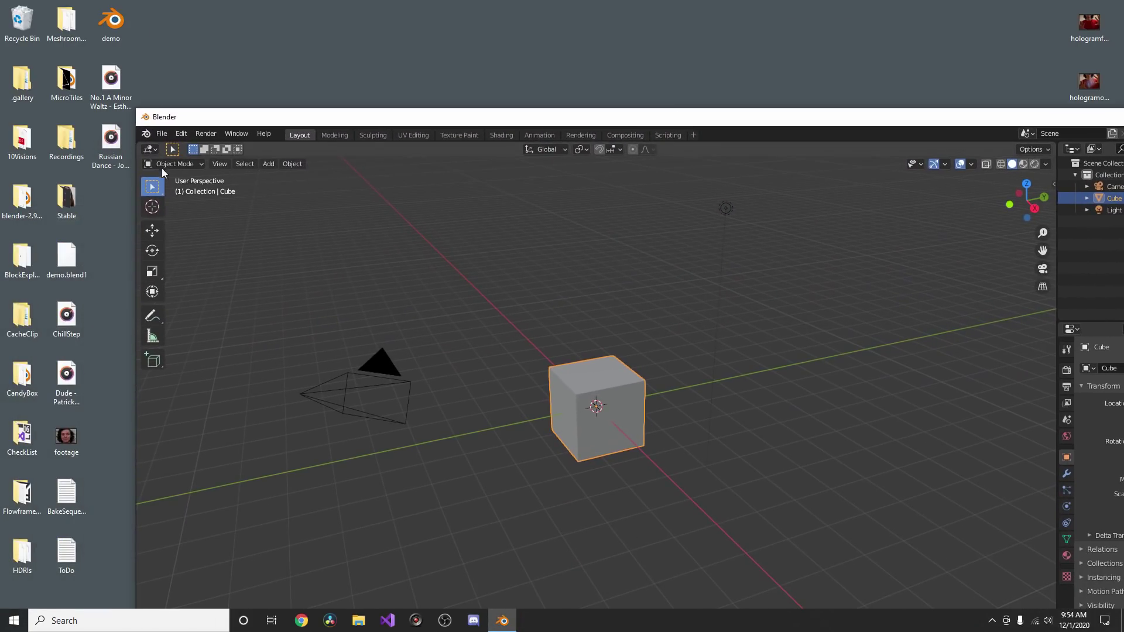
# Turn the 3D viewport into a Movie Clip Editor and load hologramfootage.MP4 into it.
pyautogui.click(150, 149)
pyautogui.click(189, 271)
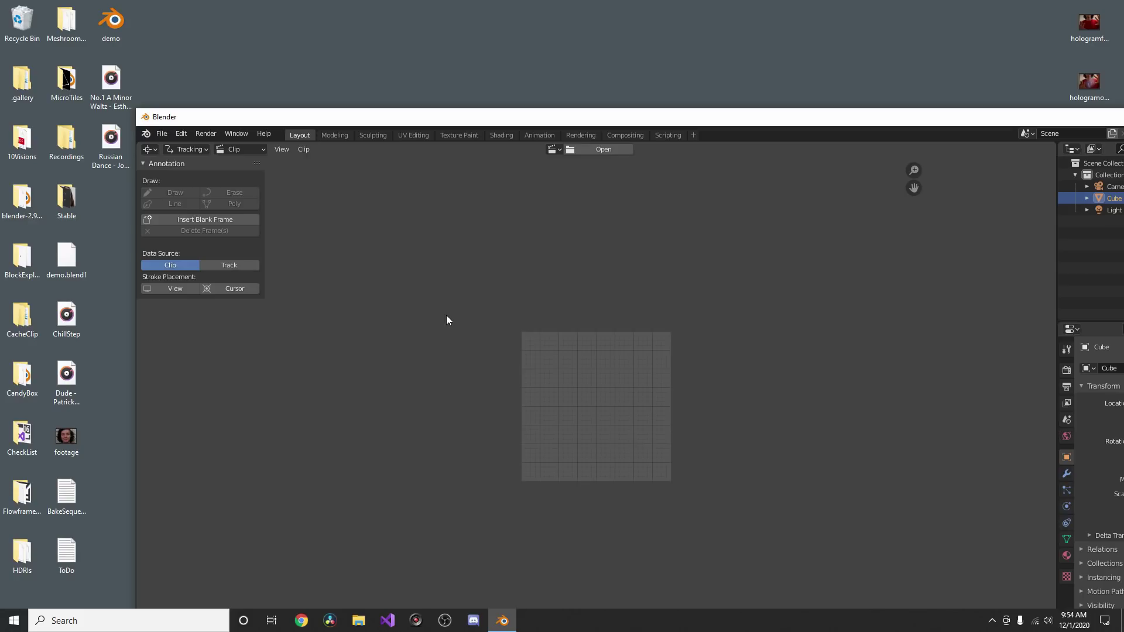
pyautogui.moveTo(1089, 24); pyautogui.dragTo(529, 297)
pyautogui.doubleClick(603, 117)
pyautogui.press('Home')
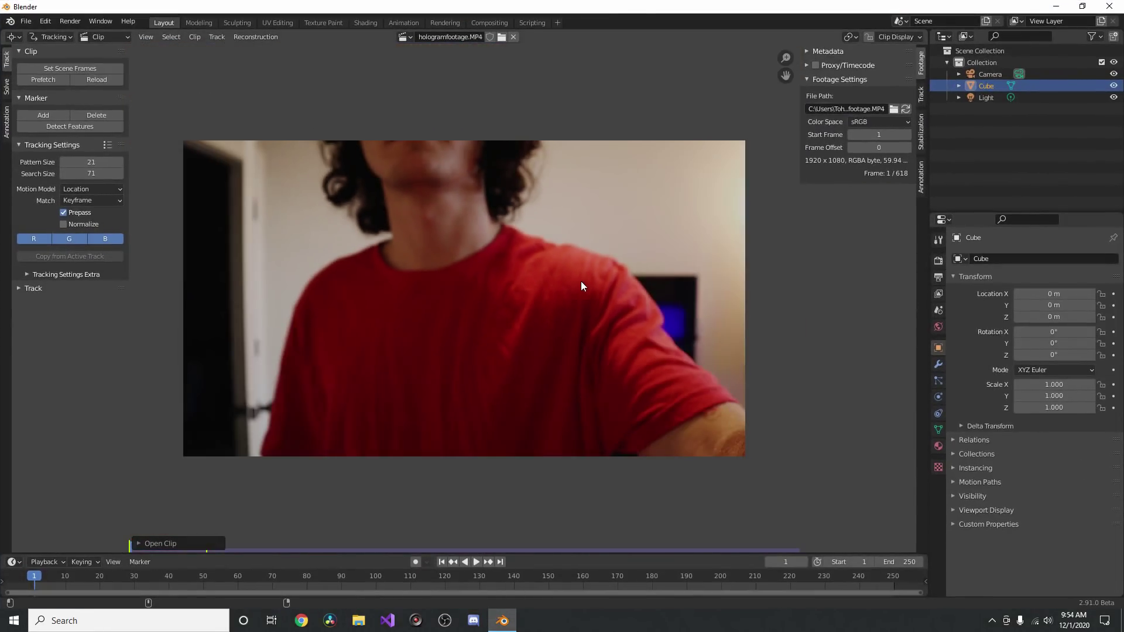
# Fit the footage to the editor width and set the output frame rate to 59.94 fps.
pyautogui.press('f')
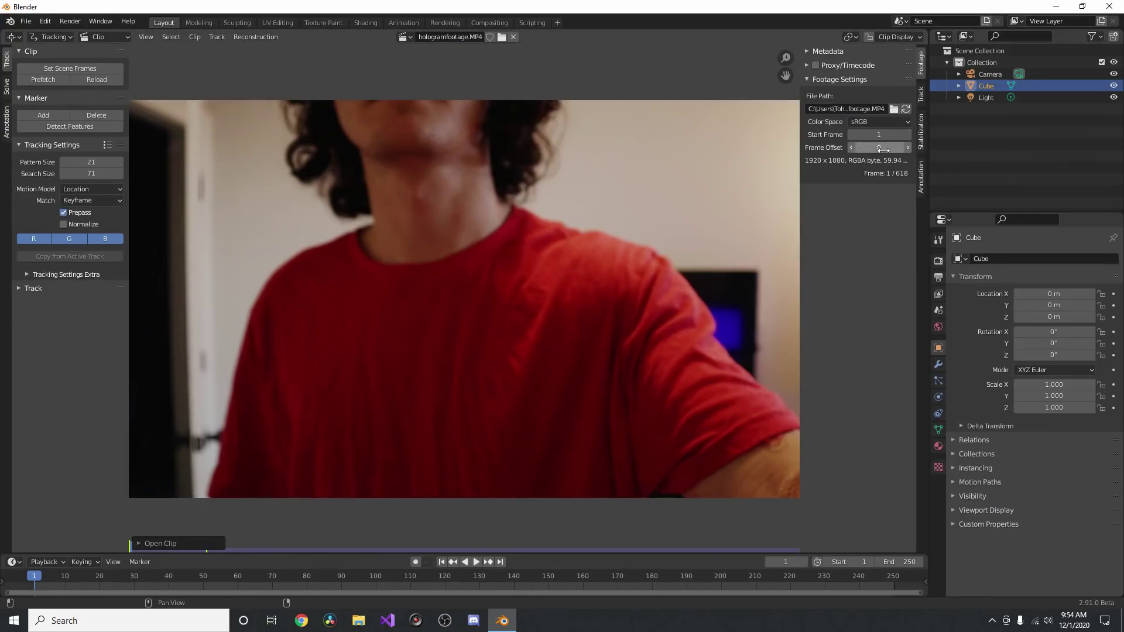
pyautogui.click(938, 275)
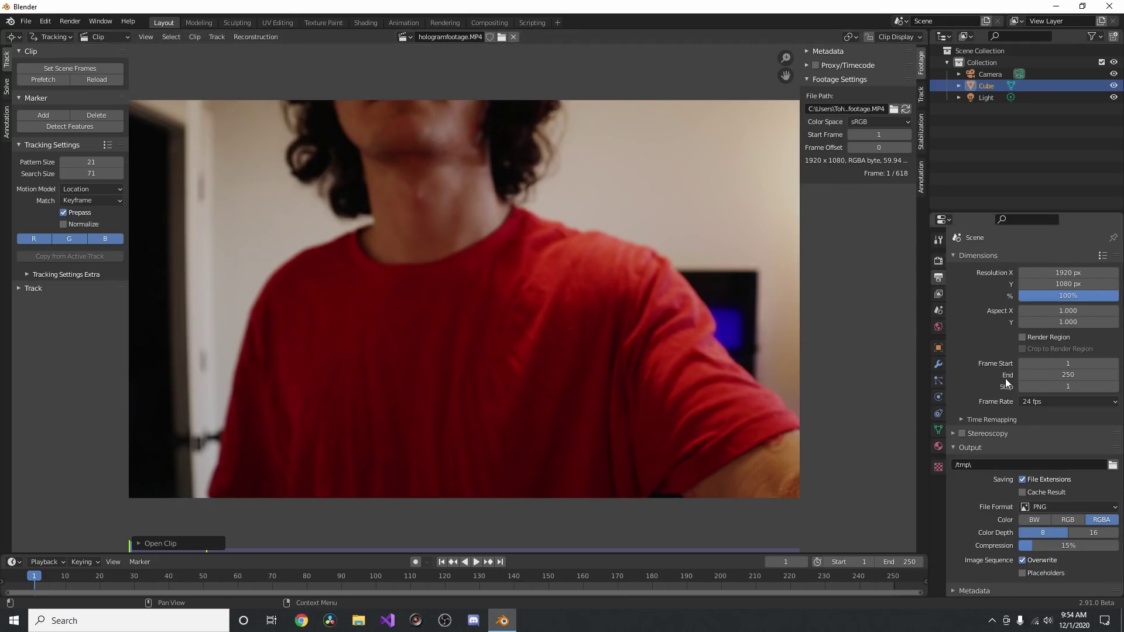
pyautogui.click(1044, 402)
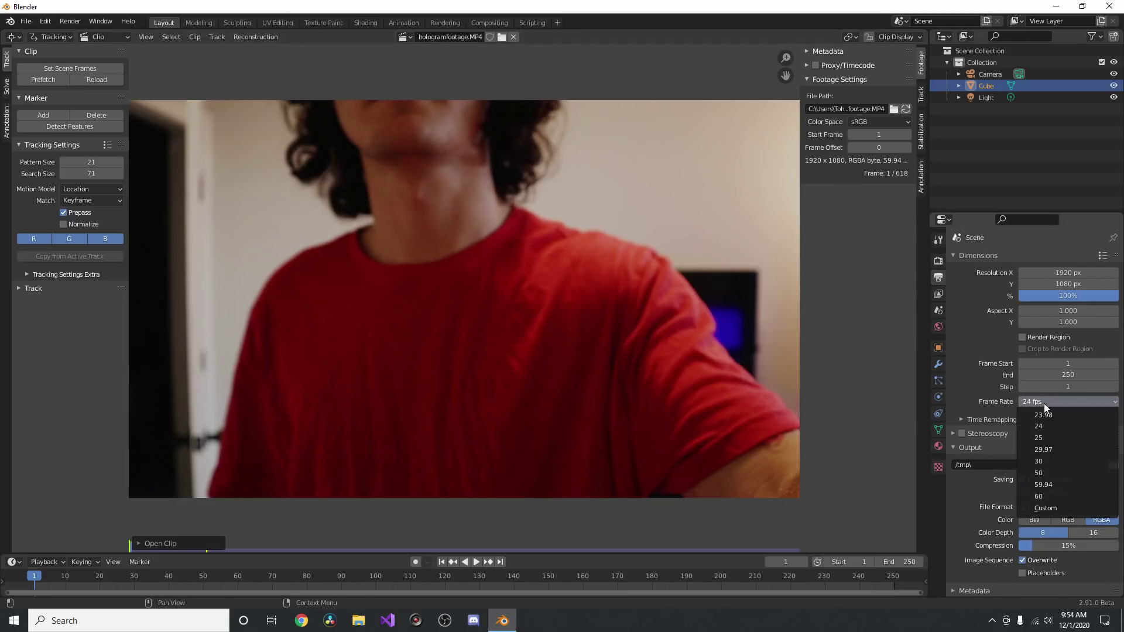
pyautogui.click(1056, 480)
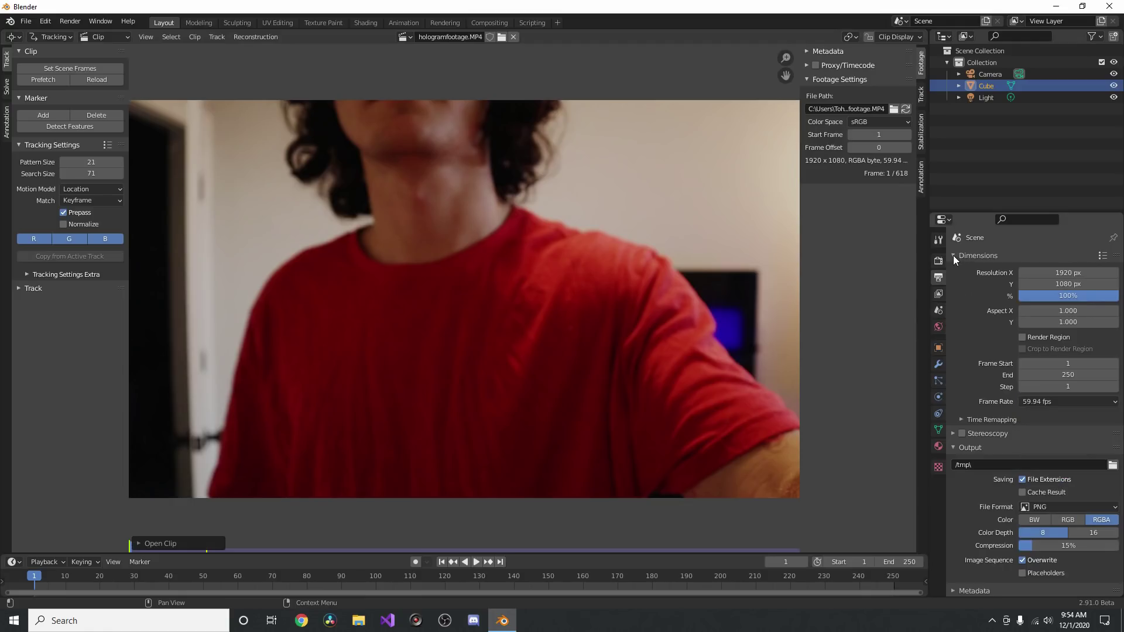
# Set the render Color Management view transform to Standard.
pyautogui.click(939, 260)
pyautogui.click(1011, 549)
pyautogui.click(1057, 580)
pyautogui.click(1059, 574)
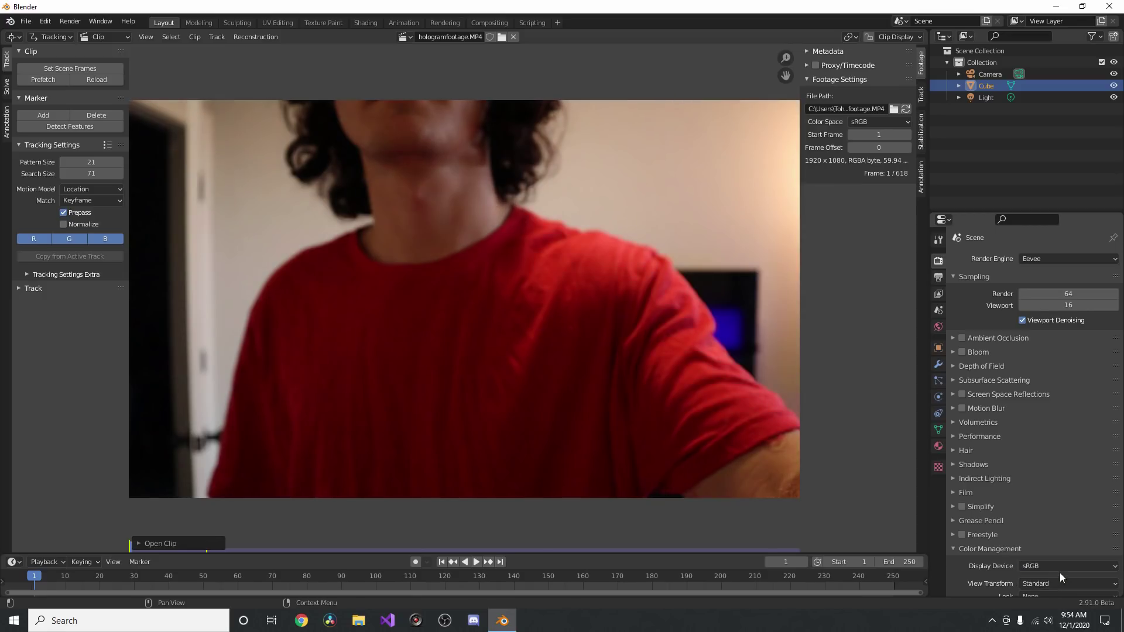
pyautogui.click(1059, 549)
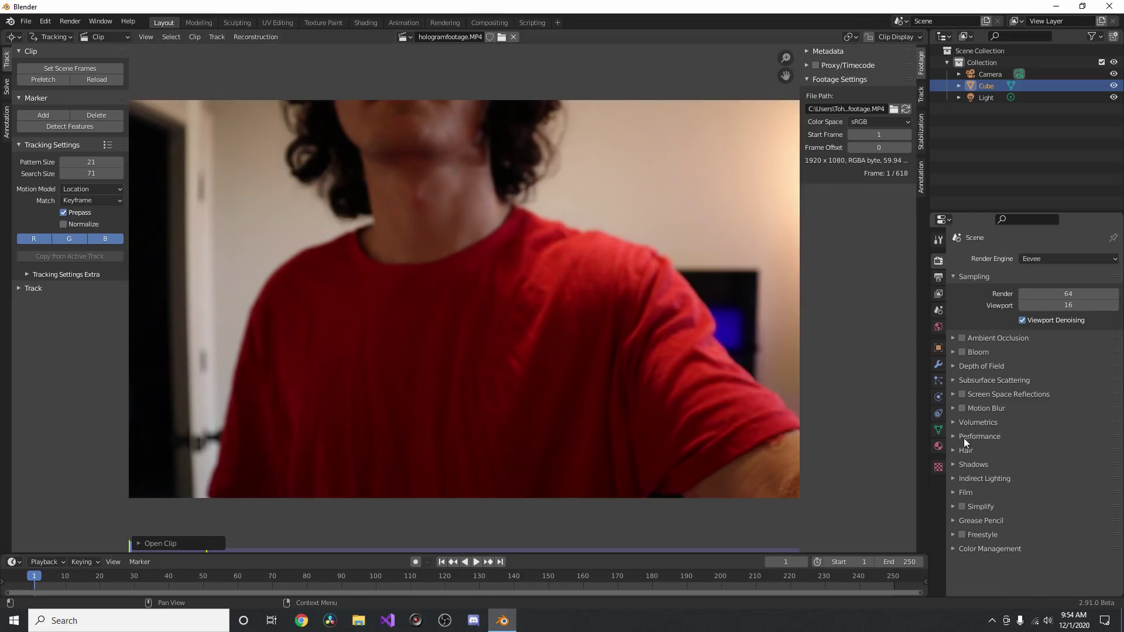
pyautogui.click(989, 550)
pyautogui.click(1037, 583)
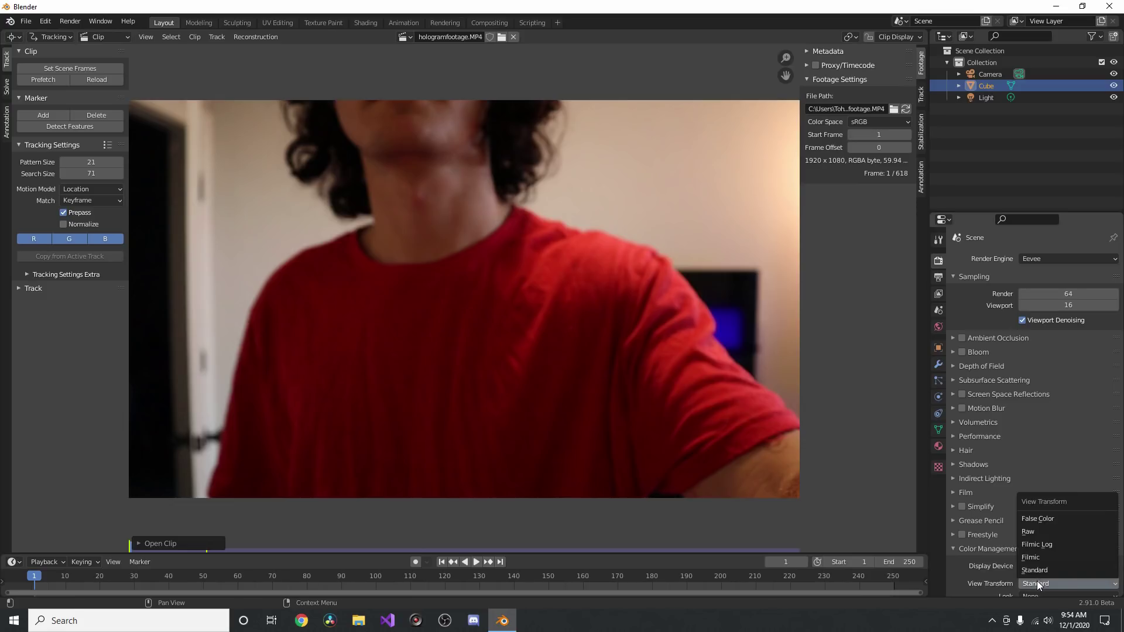
pyautogui.click(1038, 583)
pyautogui.click(1037, 582)
pyautogui.click(1037, 582)
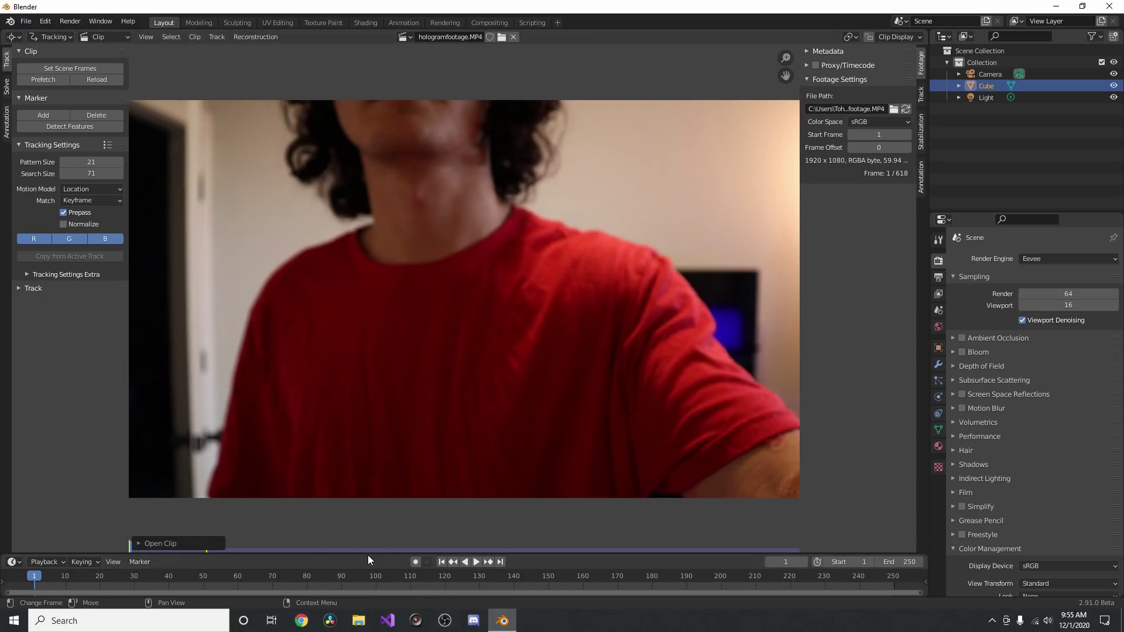
# Enlarge the timeline and set the scene start frame to 170, where the hands appear.
pyautogui.moveTo(368, 554); pyautogui.dragTo(345, 476)
pyautogui.press('space')
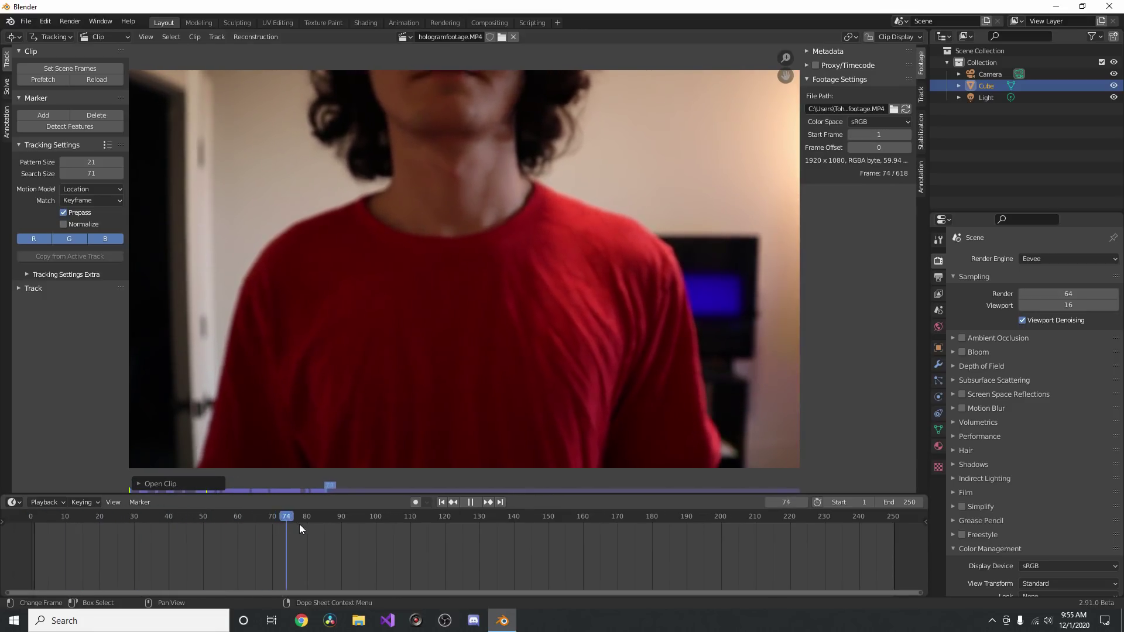
pyautogui.moveTo(580, 535); pyautogui.dragTo(620, 526)
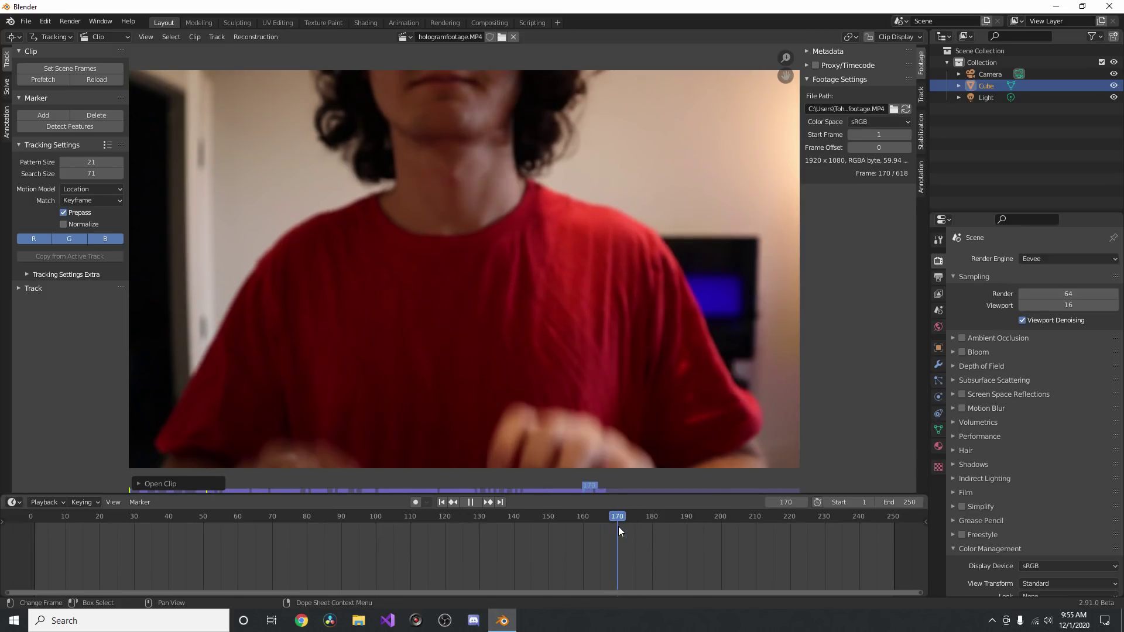
pyautogui.click(843, 501)
pyautogui.write('170')
pyautogui.press('Return')
# Review the later footage and set the scene end frame to 520.
pyautogui.scroll(-1, 776, 536)
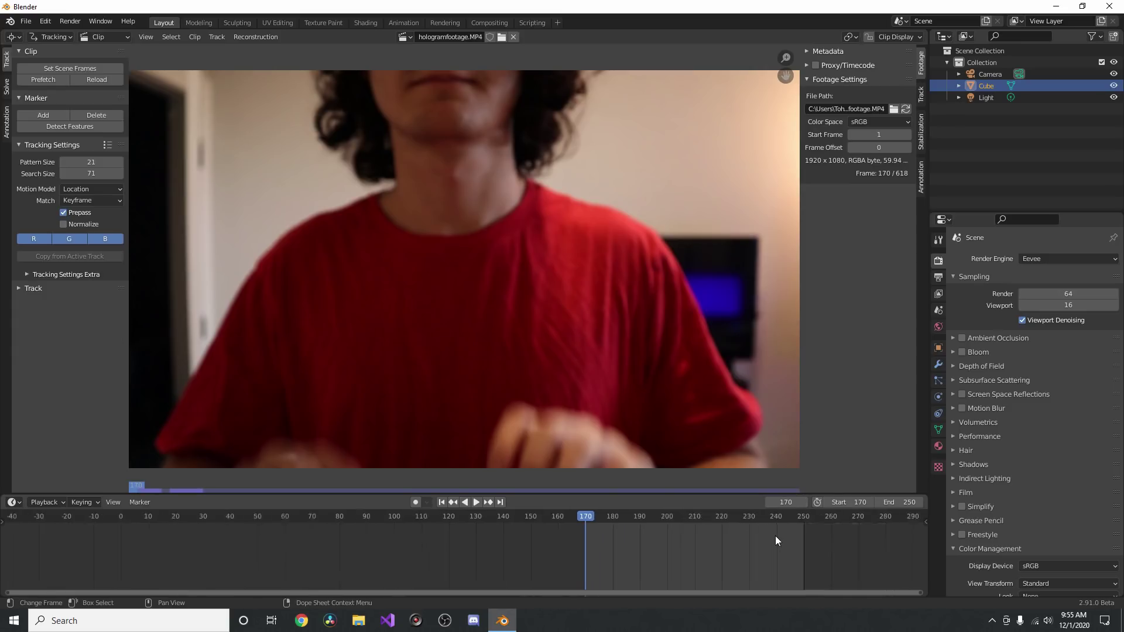
pyautogui.scroll(-5, 776, 536)
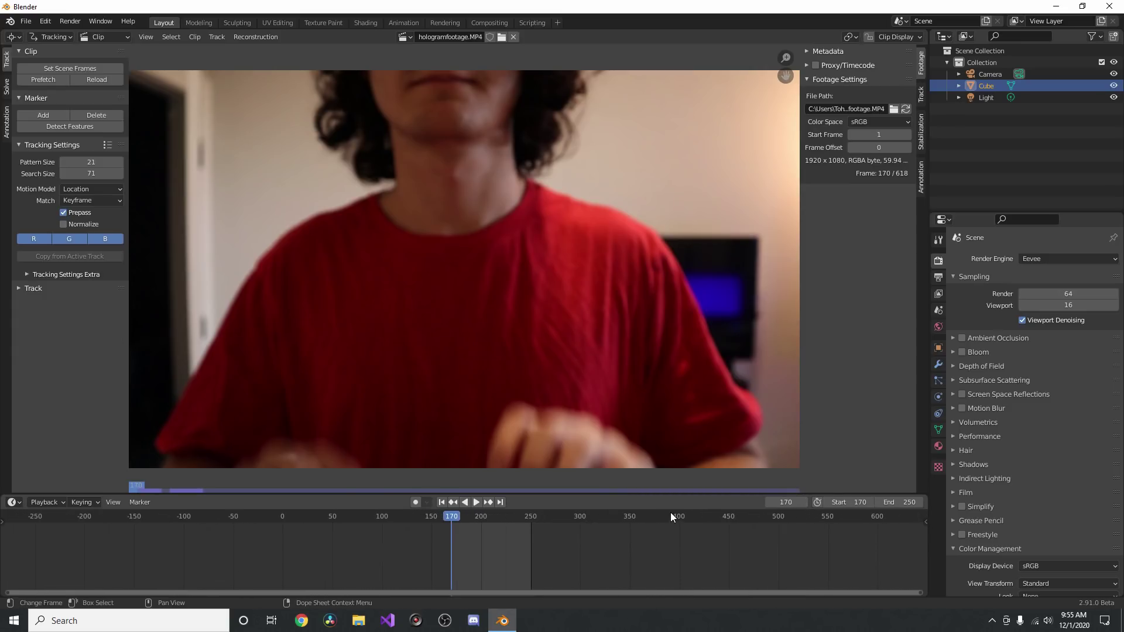
pyautogui.click(672, 515)
pyautogui.press('space')
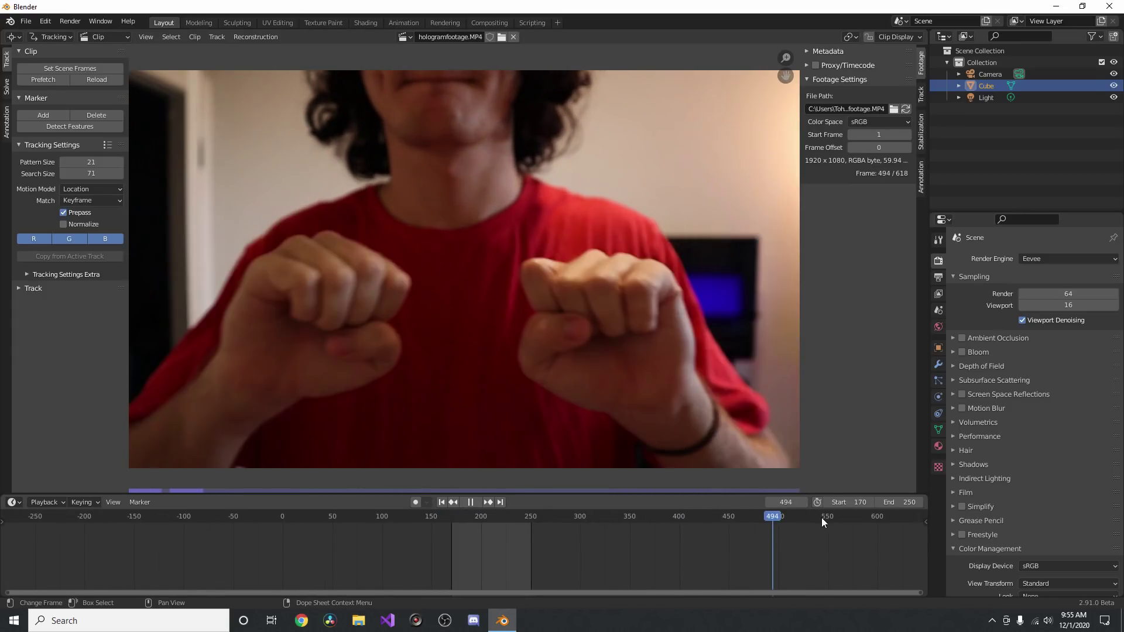
pyautogui.click(828, 518)
pyautogui.click(813, 517)
pyautogui.moveTo(814, 518); pyautogui.dragTo(801, 517)
pyautogui.press('space')
pyautogui.click(892, 502)
pyautogui.write('520')
pyautogui.press('Return')
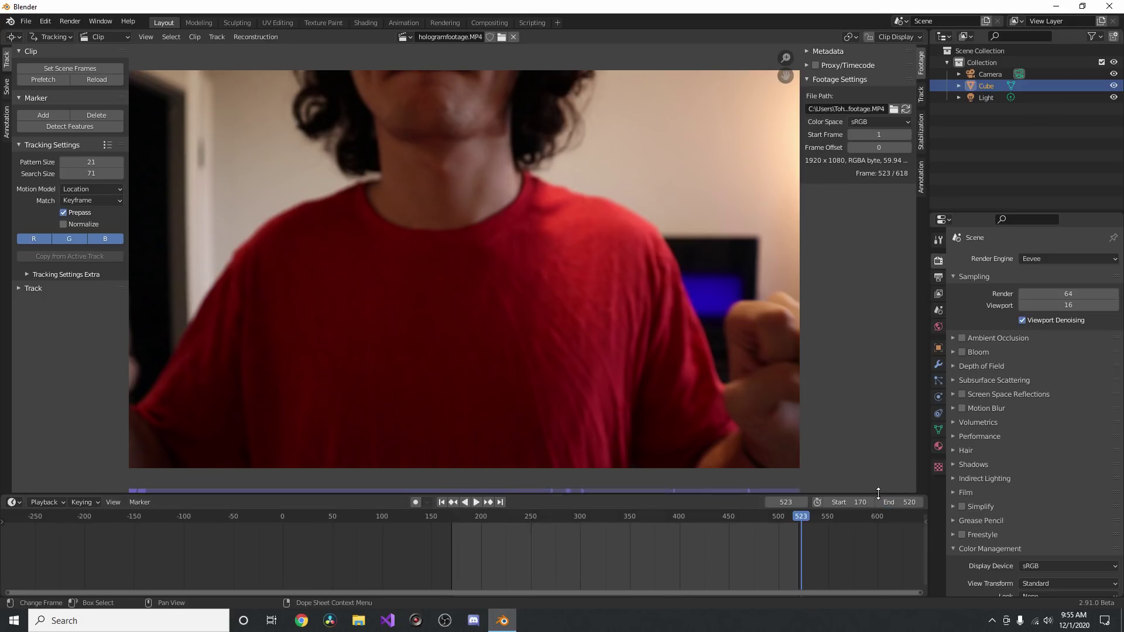
# Prefetch the footage into memory, checking frame 464 with open hands.
pyautogui.click(785, 514)
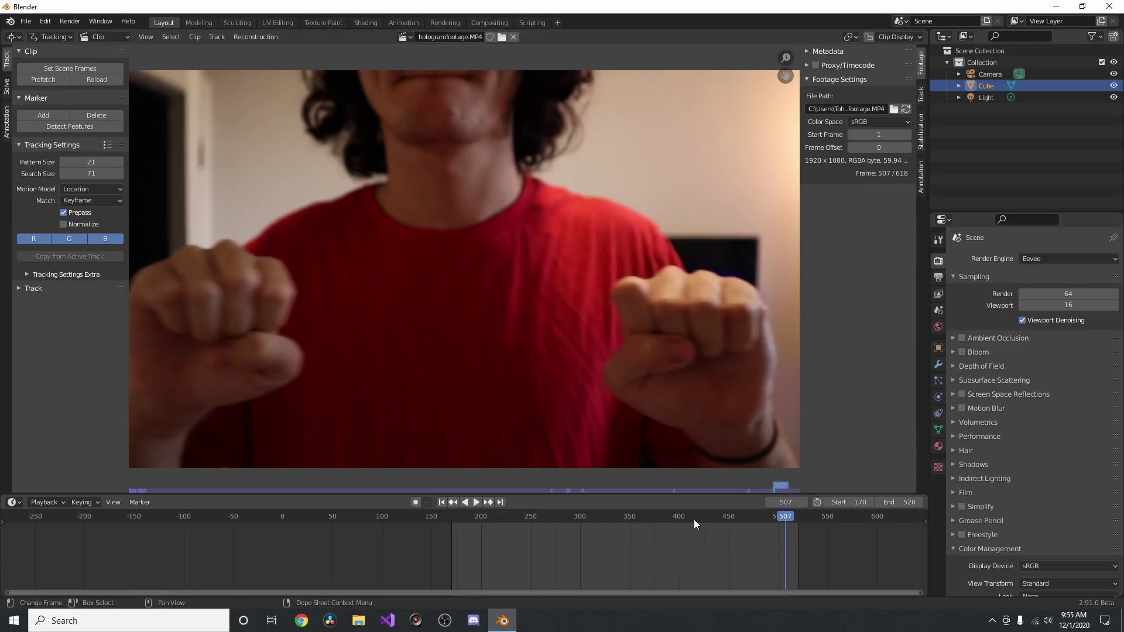
pyautogui.click(743, 514)
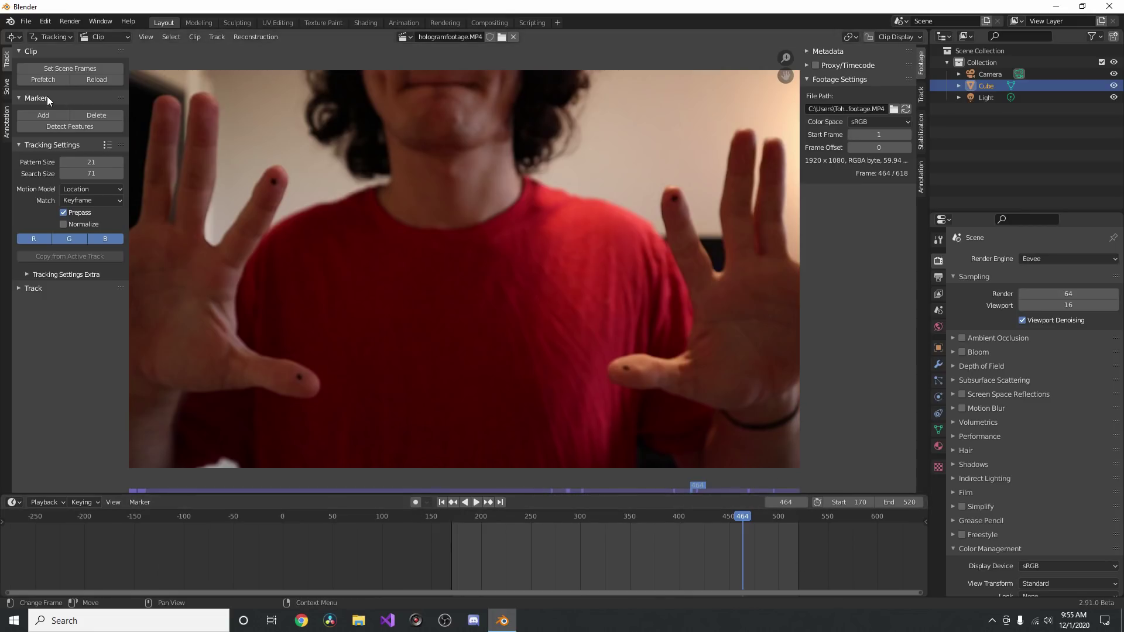
pyautogui.click(38, 78)
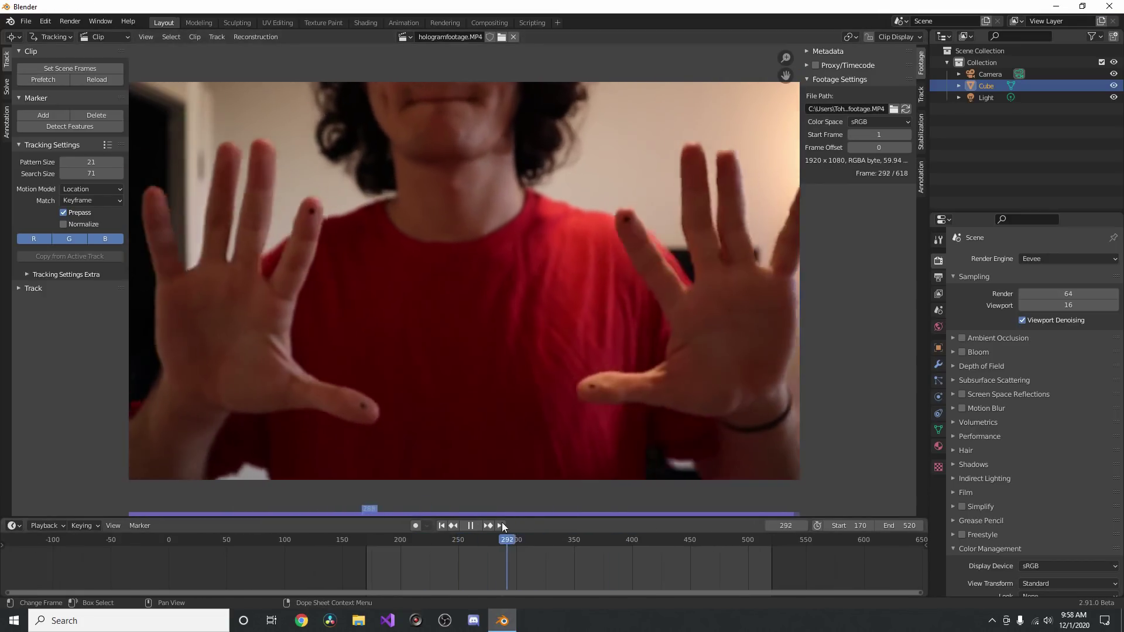
pyautogui.press('space')
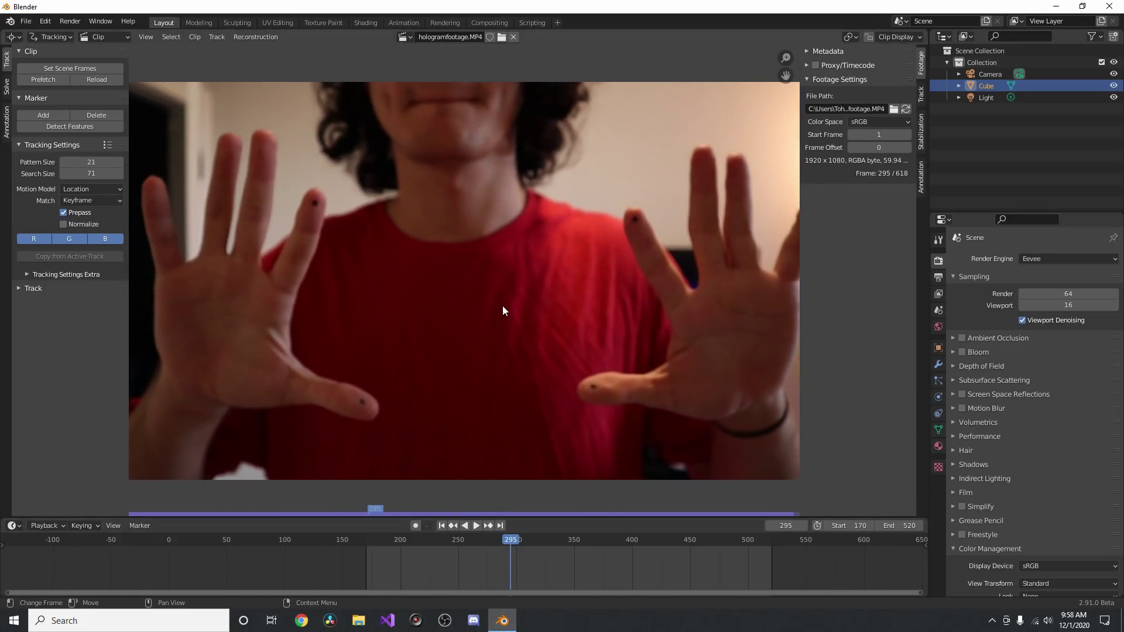
# Make Blender fill the whole screen and replay the footage from frame 170.
pyautogui.press('q')
pyautogui.click(532, 234)
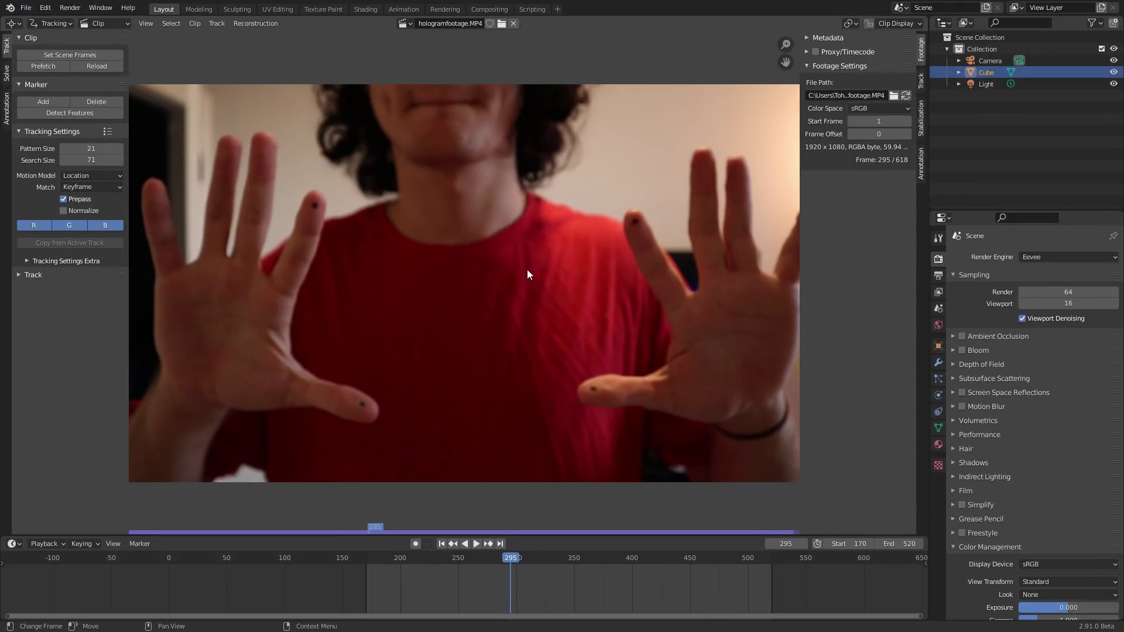
pyautogui.moveTo(596, 560); pyautogui.dragTo(498, 536)
pyautogui.hotkey('shift', 'Left')
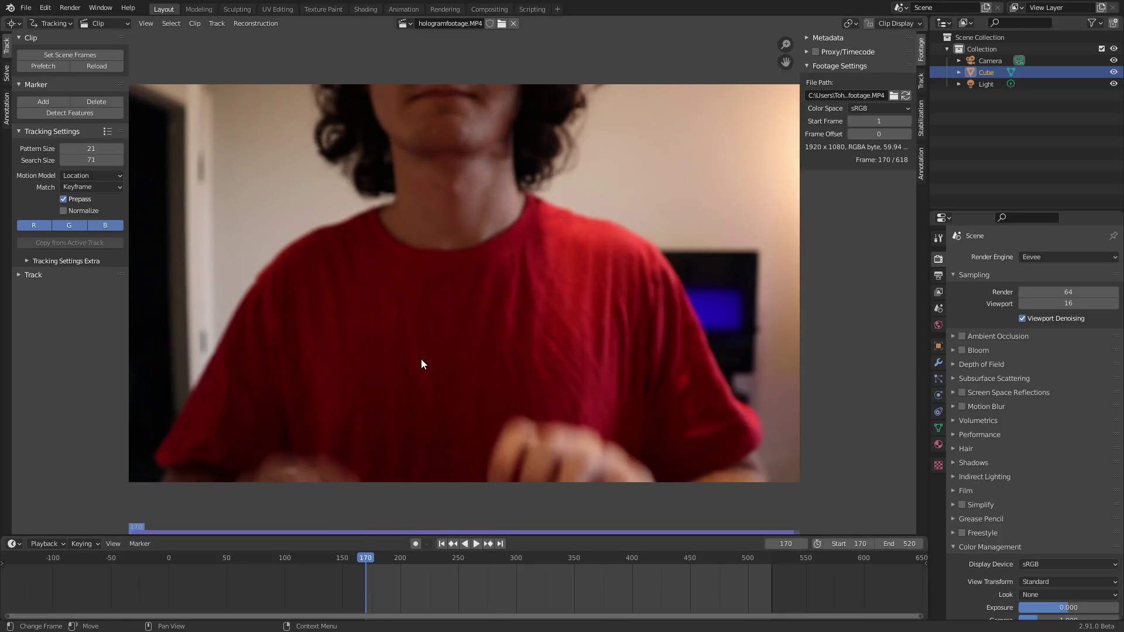
pyautogui.press('space')
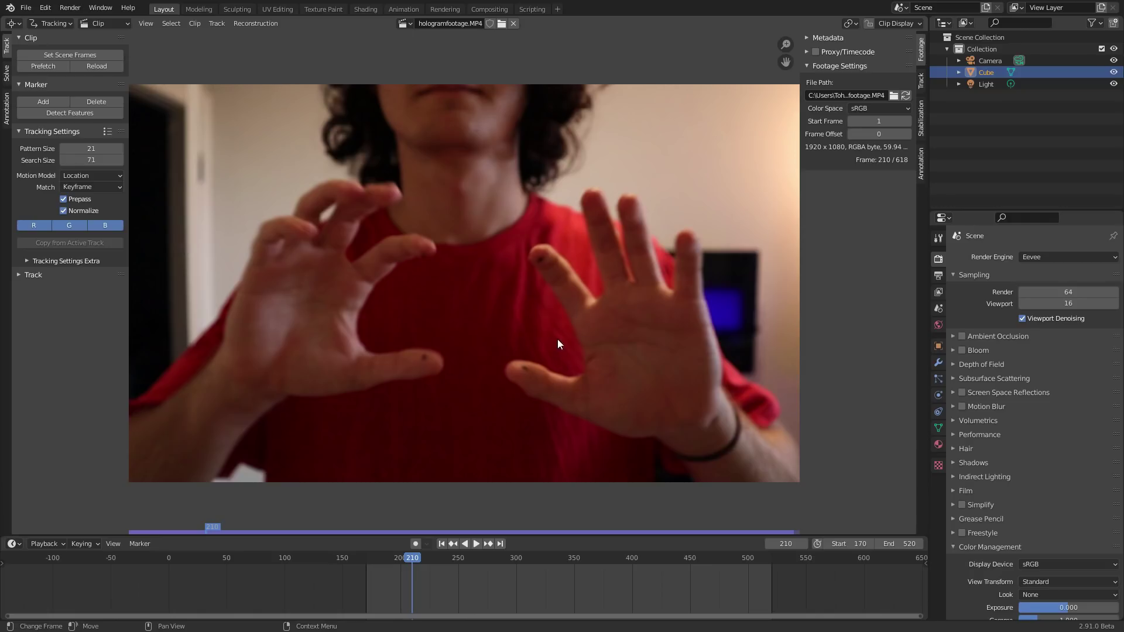
# Zoom in and place a tracking marker with an enlarged pattern box on the left thumb dot.
pyautogui.scroll(4, 572, 360)
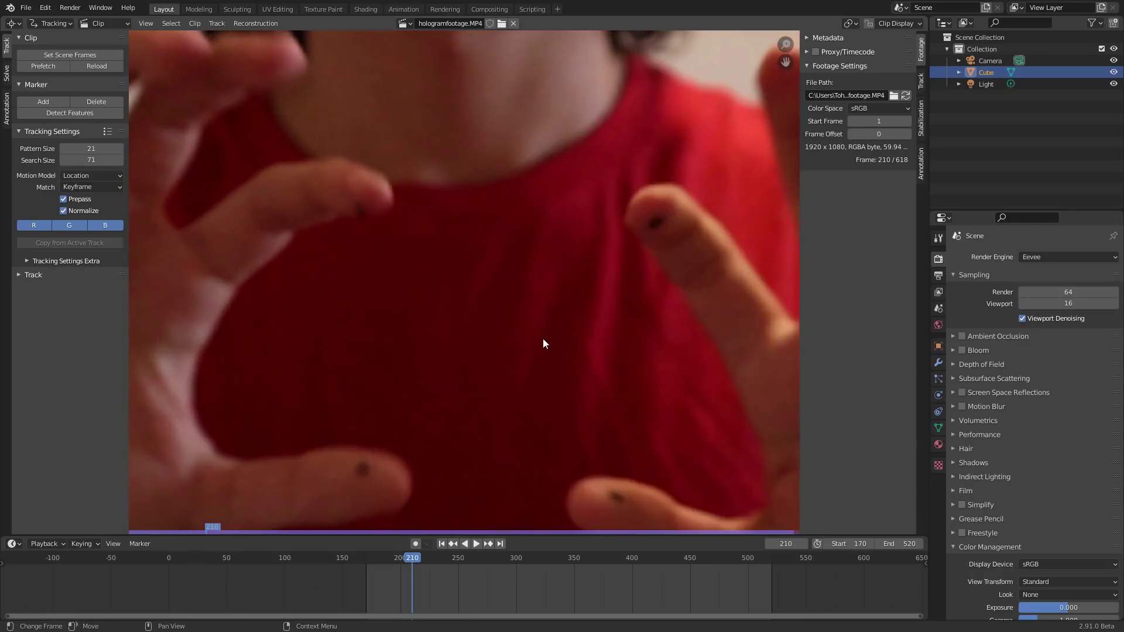
pyautogui.moveTo(656, 420); pyautogui.dragTo(530, 299, button='middle')
pyautogui.moveTo(340, 285); pyautogui.dragTo(437, 252, button='middle')
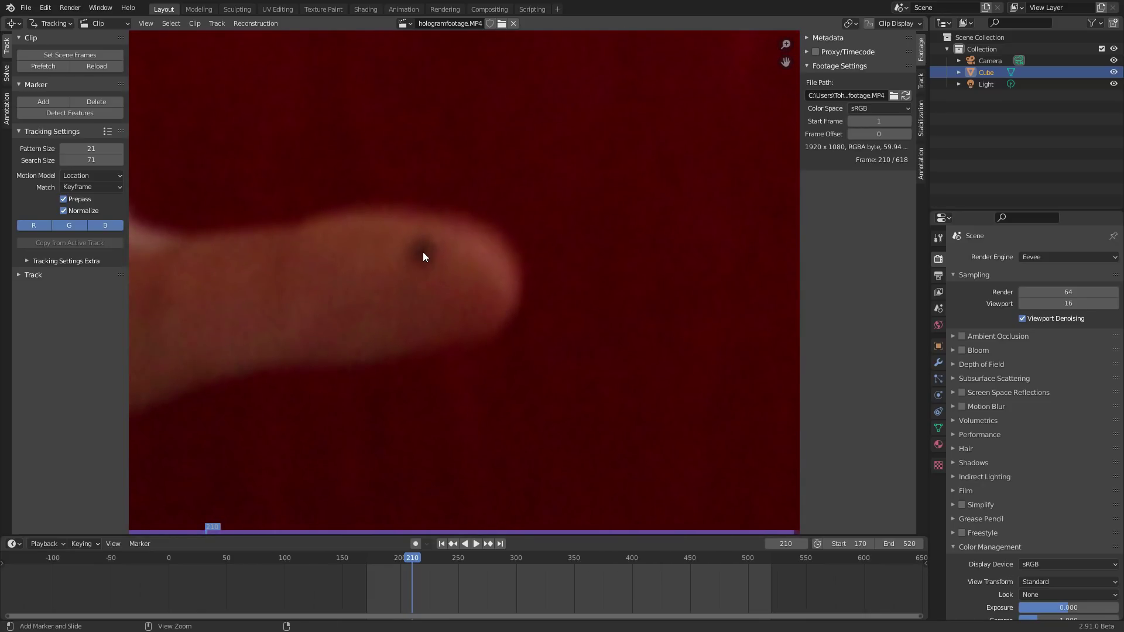
pyautogui.keyDown('ctrl'); pyautogui.click(423, 252); pyautogui.keyUp('ctrl')
pyautogui.press('s')
pyautogui.click(511, 252)
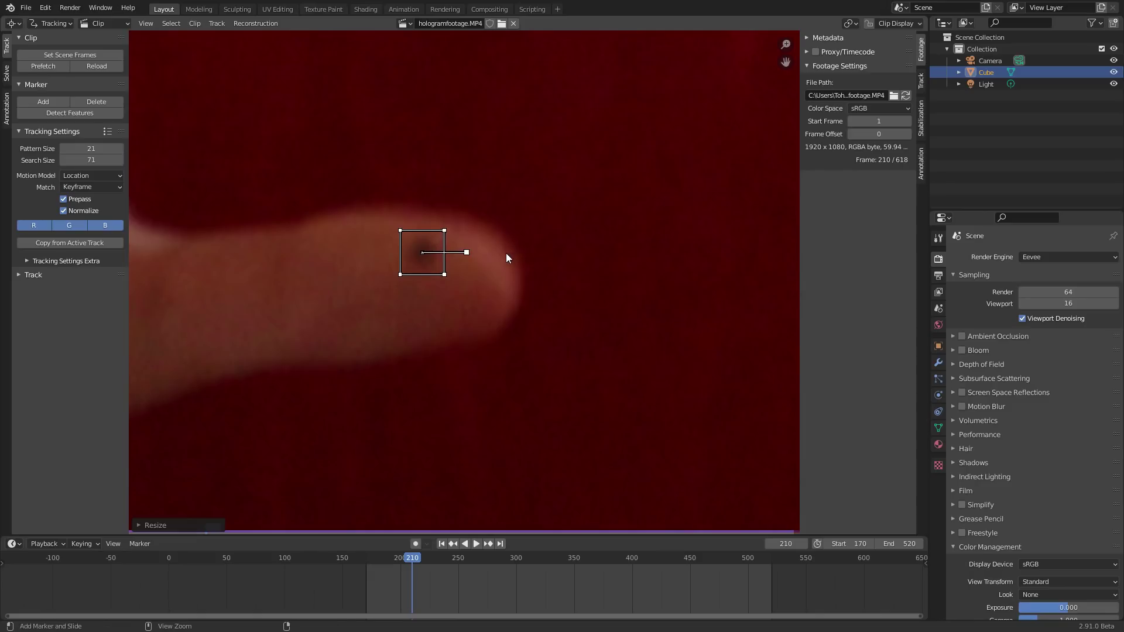
# Track the thumb marker forward through the footage and lock the track.
pyautogui.hotkey('ctrl', 't')
pyautogui.scroll(-6, 488, 253)
pyautogui.scroll(5, 451, 258)
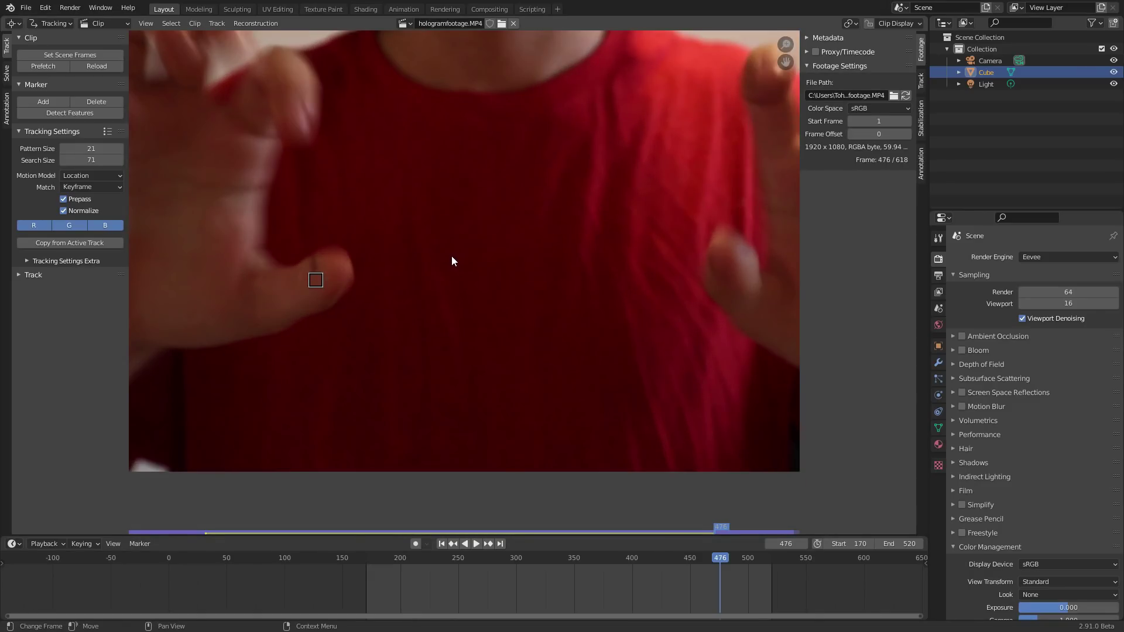
pyautogui.press('Left')
pyautogui.press('Right')
pyautogui.press('Left')
pyautogui.press('Right')
pyautogui.press('Left')
pyautogui.hotkey('ctrl', 'l')
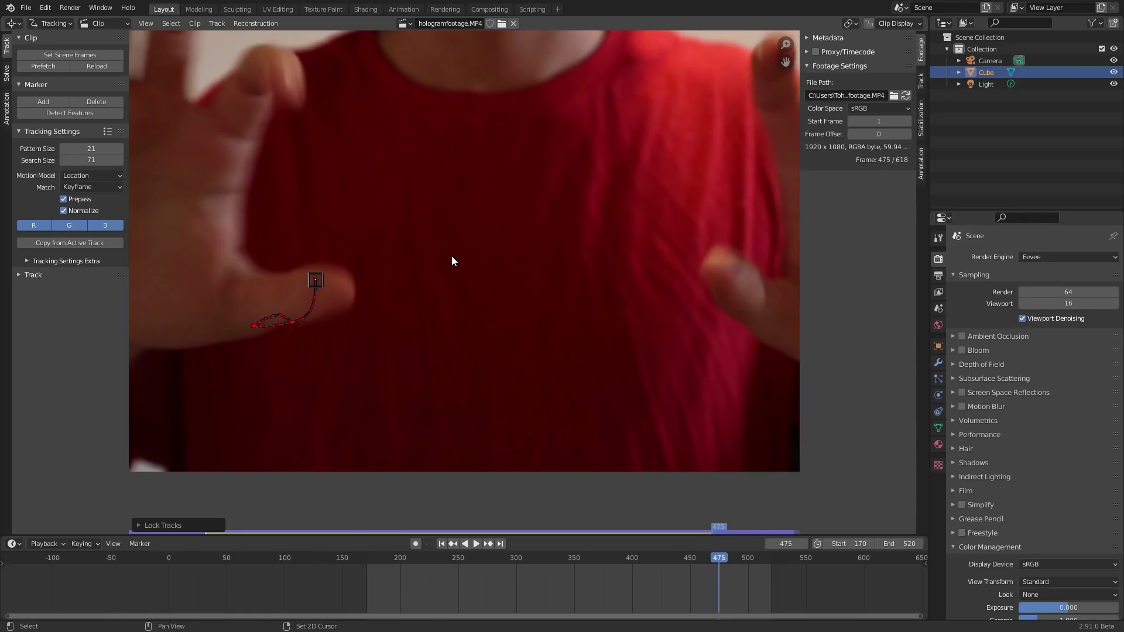
# Replay the footage from the start to check the track, stopping at frame 210.
pyautogui.hotkey('shift', 'Left')
pyautogui.press('space')
pyautogui.press('space')
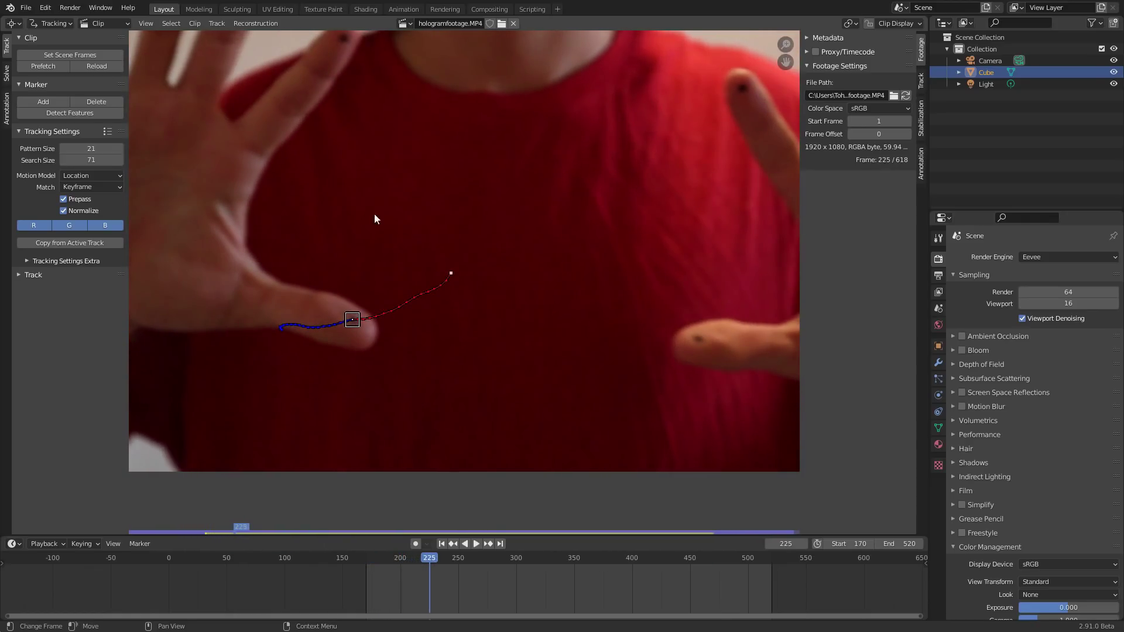
pyautogui.moveTo(390, 561); pyautogui.dragTo(413, 559)
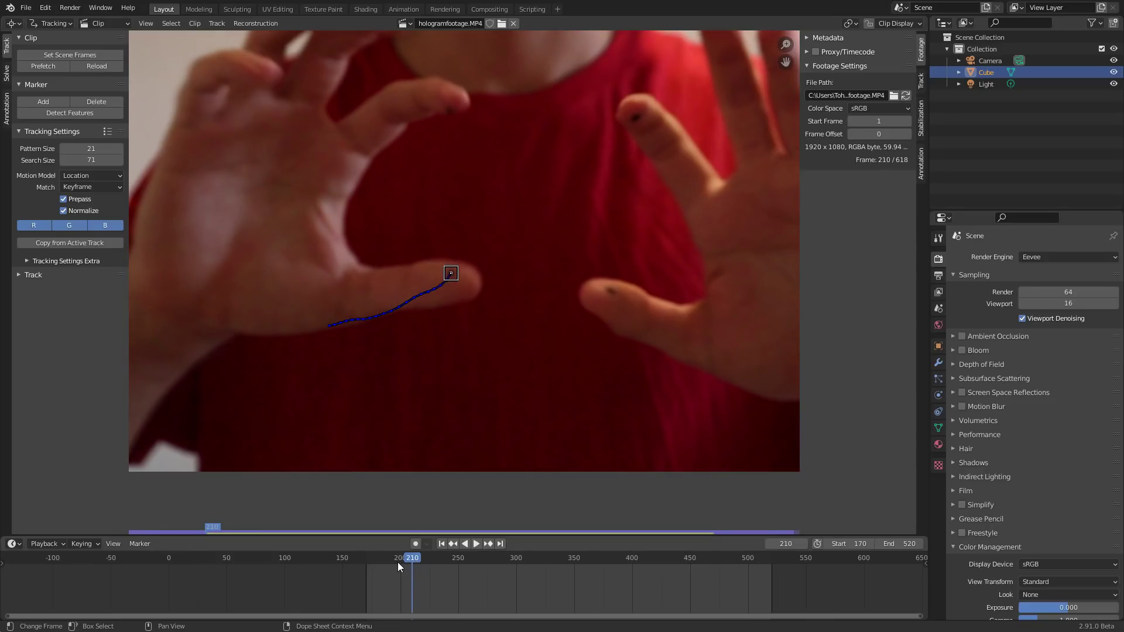
pyautogui.press('Left')
# Place a marker on the right-hand fingertip dot and track it forward.
pyautogui.scroll(-3, 424, 227)
pyautogui.scroll(8, 328, 174)
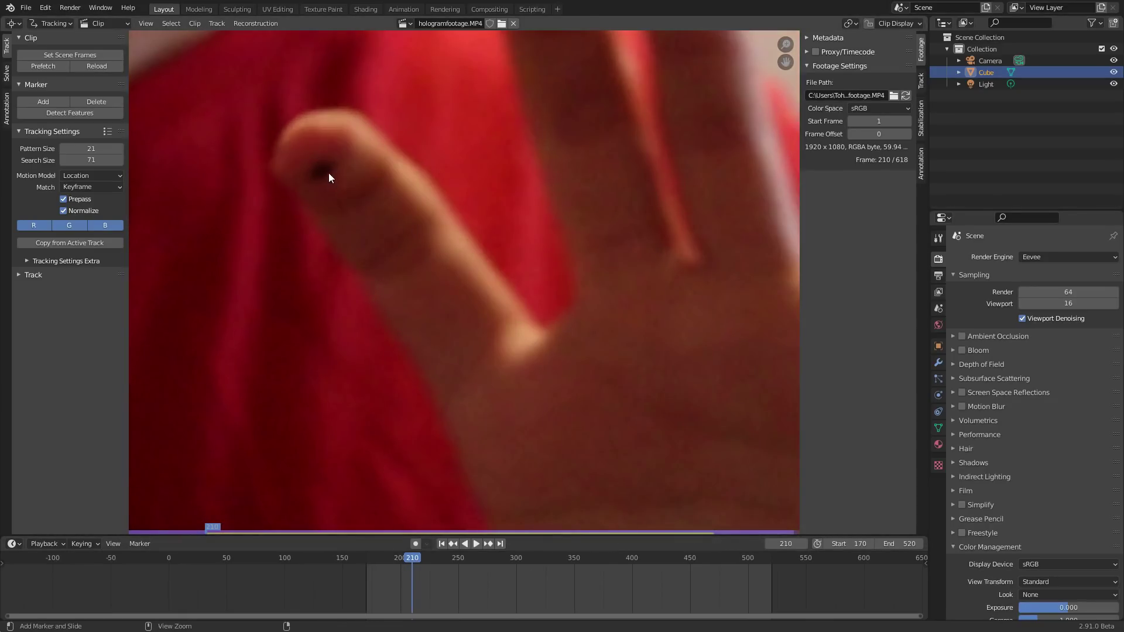
pyautogui.keyDown('ctrl'); pyautogui.click(321, 170); pyautogui.keyUp('ctrl')
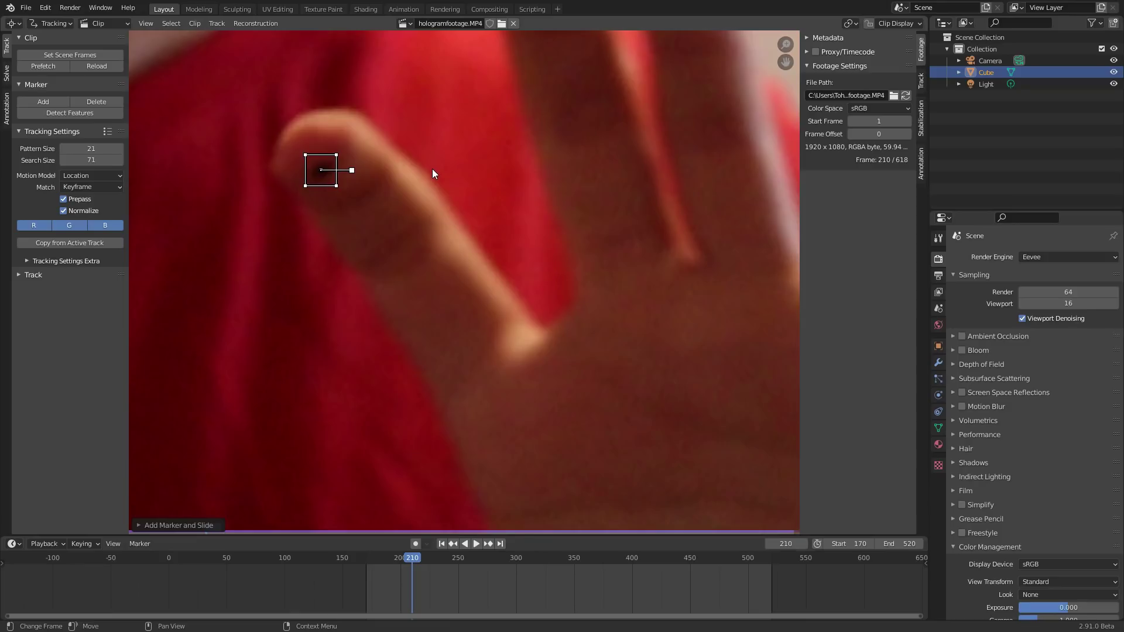
pyautogui.scroll(-2, 433, 170)
pyautogui.scroll(-3, 437, 248)
pyautogui.scroll(2, 477, 281)
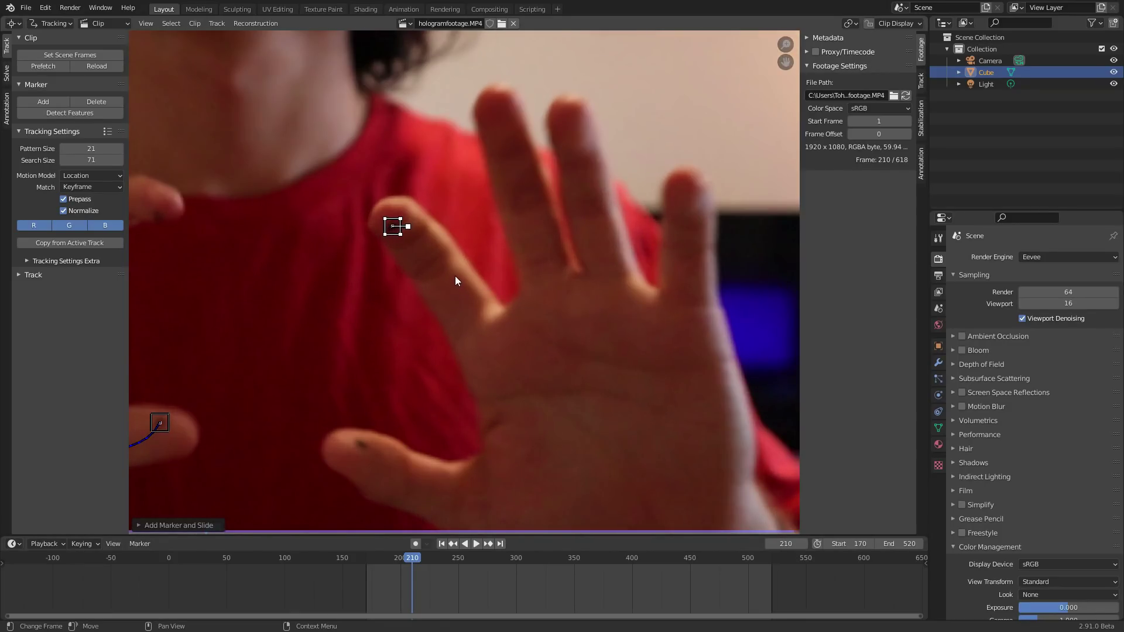
pyautogui.hotkey('ctrl', 't')
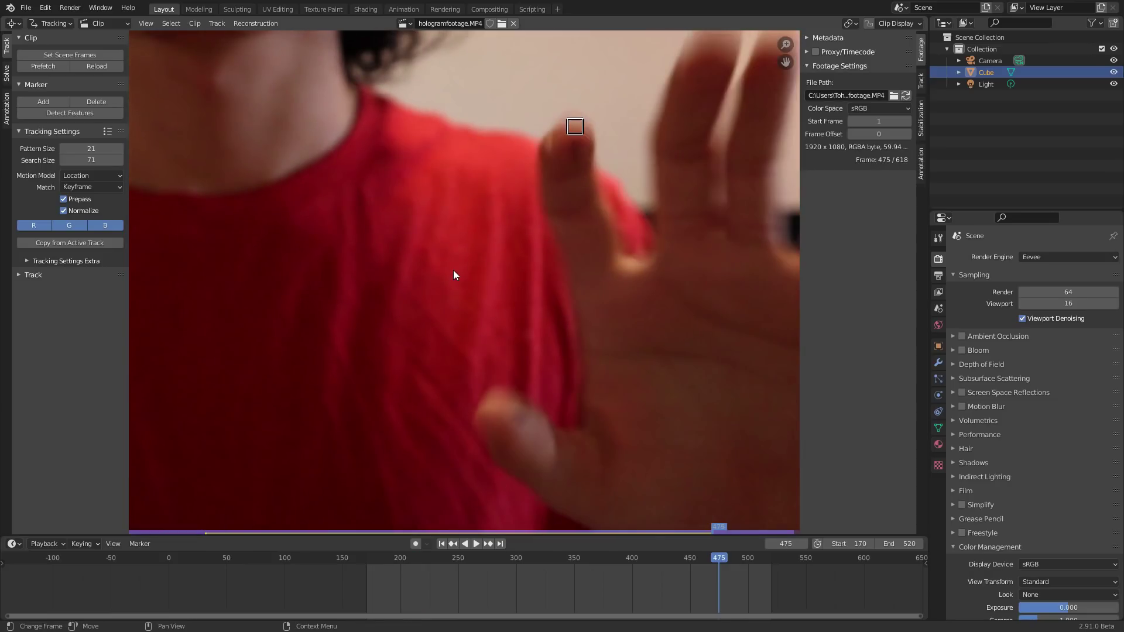
pyautogui.scroll(-3, 463, 271)
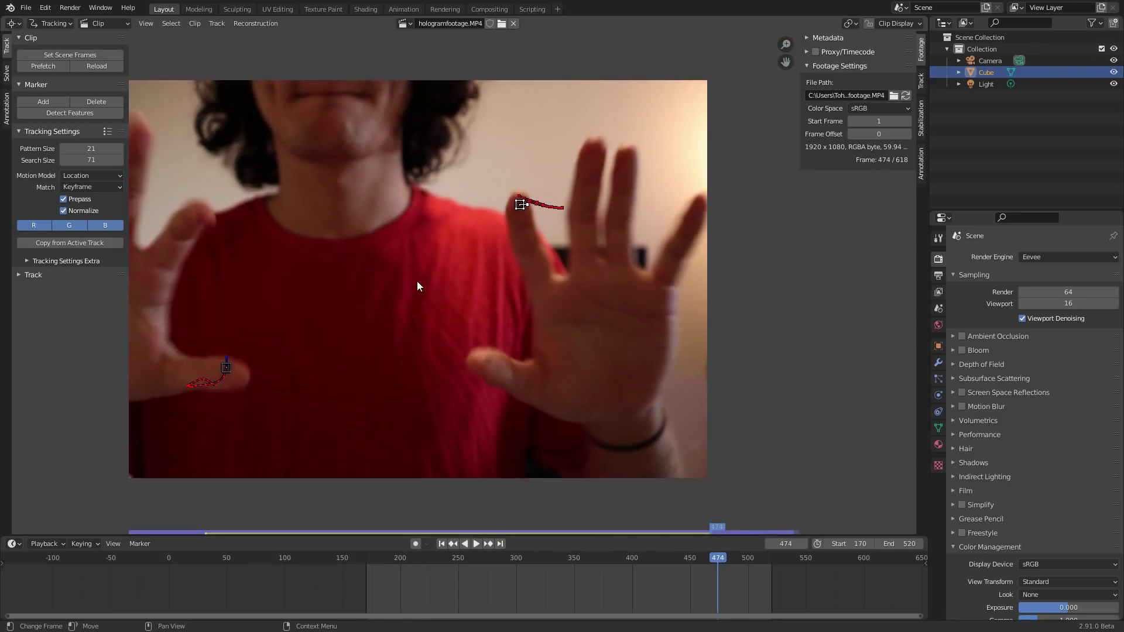
pyautogui.press('Left')
pyautogui.scroll(4, 585, 214)
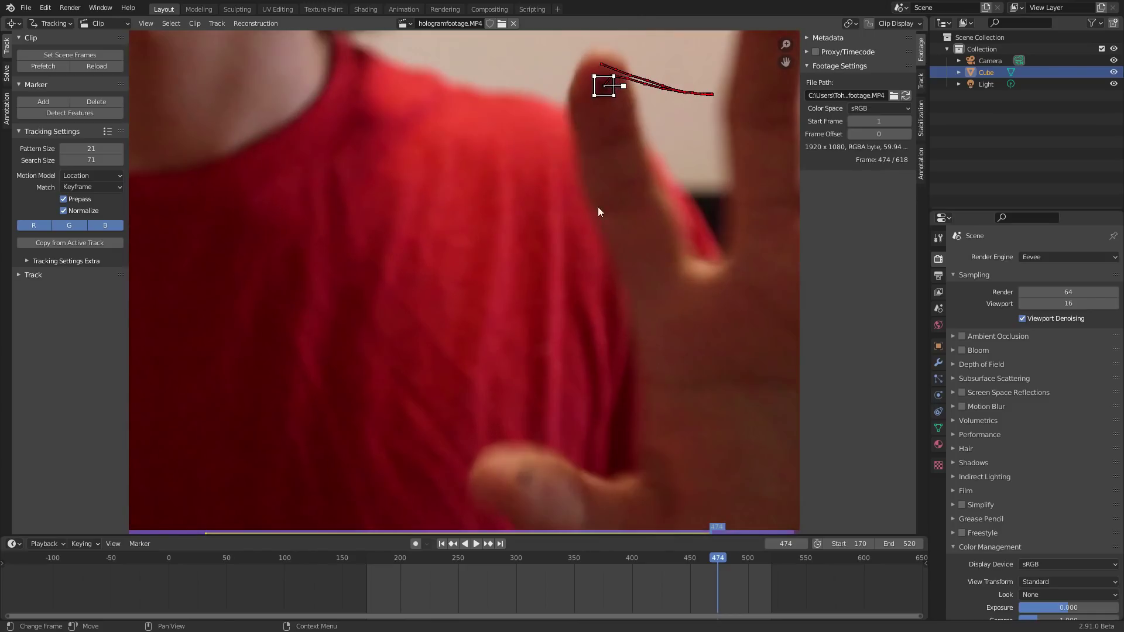
pyautogui.moveTo(586, 214); pyautogui.dragTo(518, 293, button='middle')
pyautogui.scroll(1, 562, 240)
# Enlarge the marker's pattern area, track one more frame, lock the tracks, and scrub to frame 219.
pyautogui.press('s')
pyautogui.press('Return')
pyautogui.press('Right')
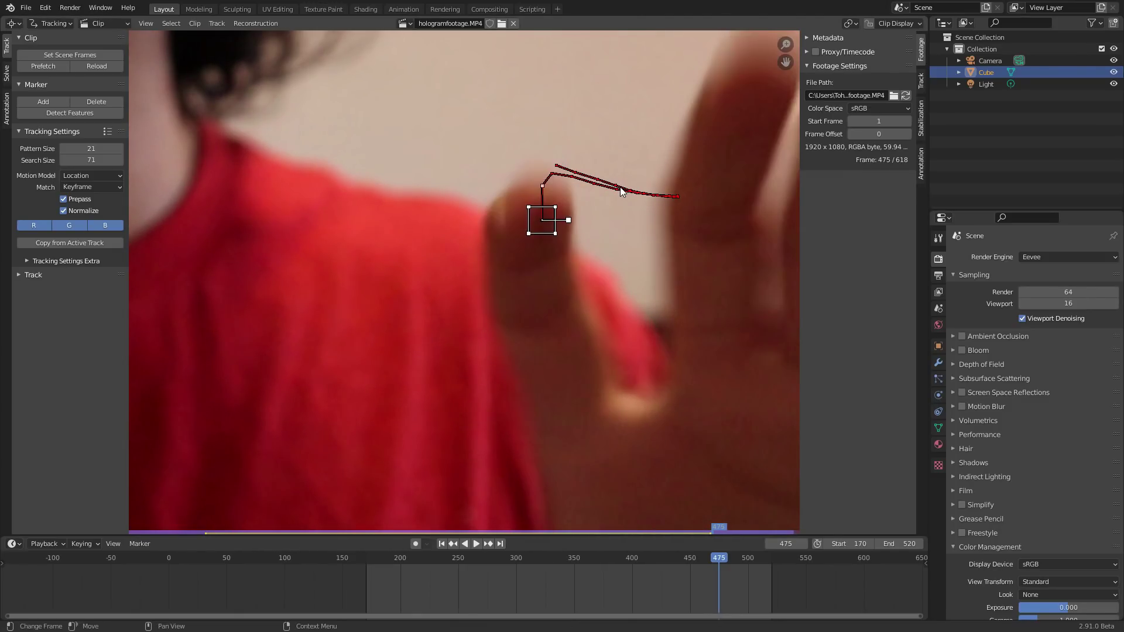
pyautogui.hotkey('ctrl', 'l')
pyautogui.scroll(-5, 608, 189)
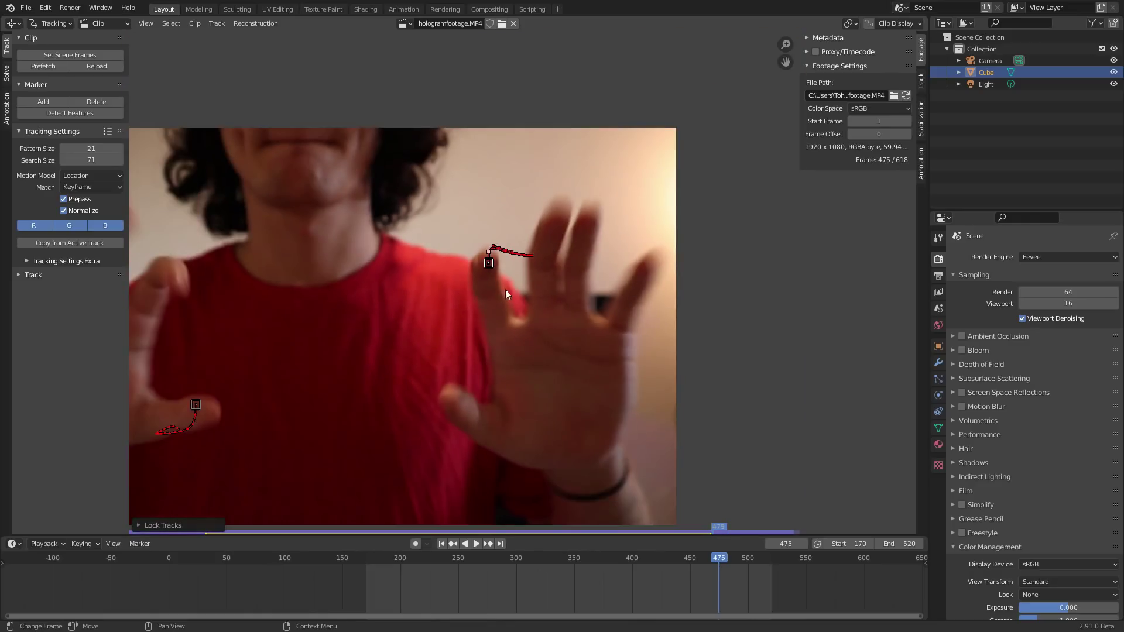
pyautogui.moveTo(434, 309); pyautogui.dragTo(574, 273, button='middle')
pyautogui.hotkey('shift', 'Left')
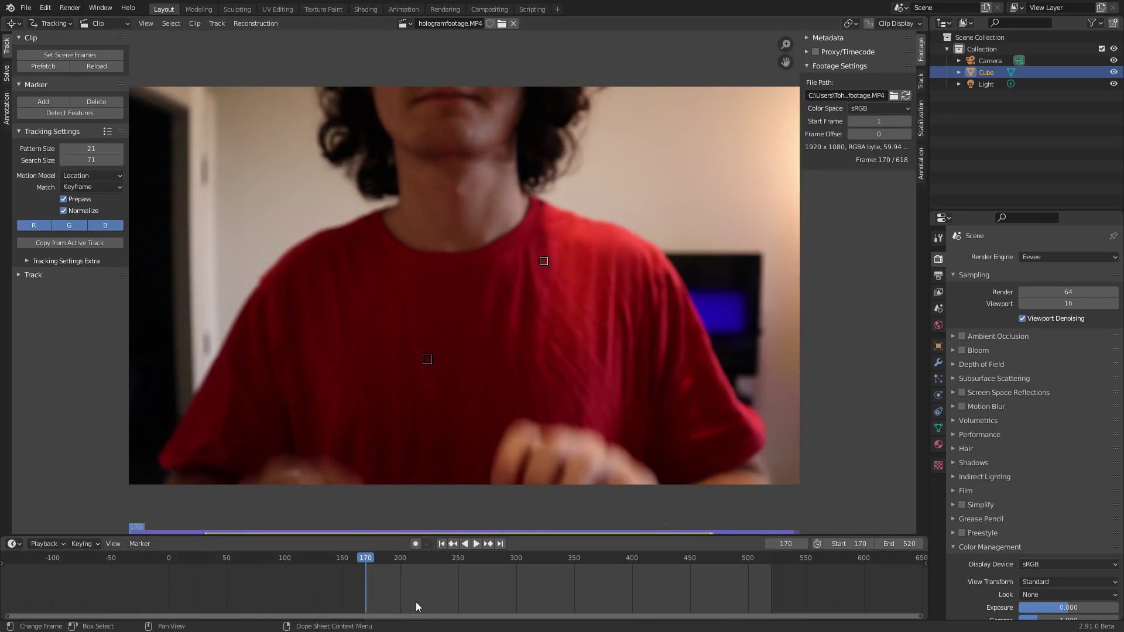
pyautogui.moveTo(378, 559); pyautogui.dragTo(412, 557)
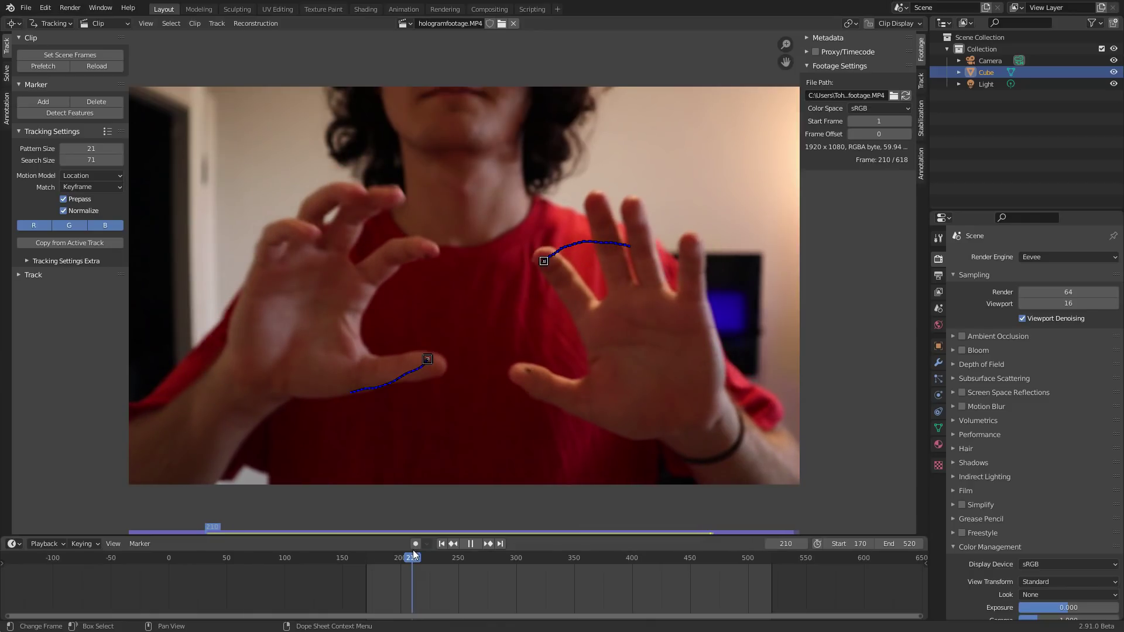
# Add a third marker on another right-hand fingertip dot and track it forward.
pyautogui.scroll(10, 577, 360)
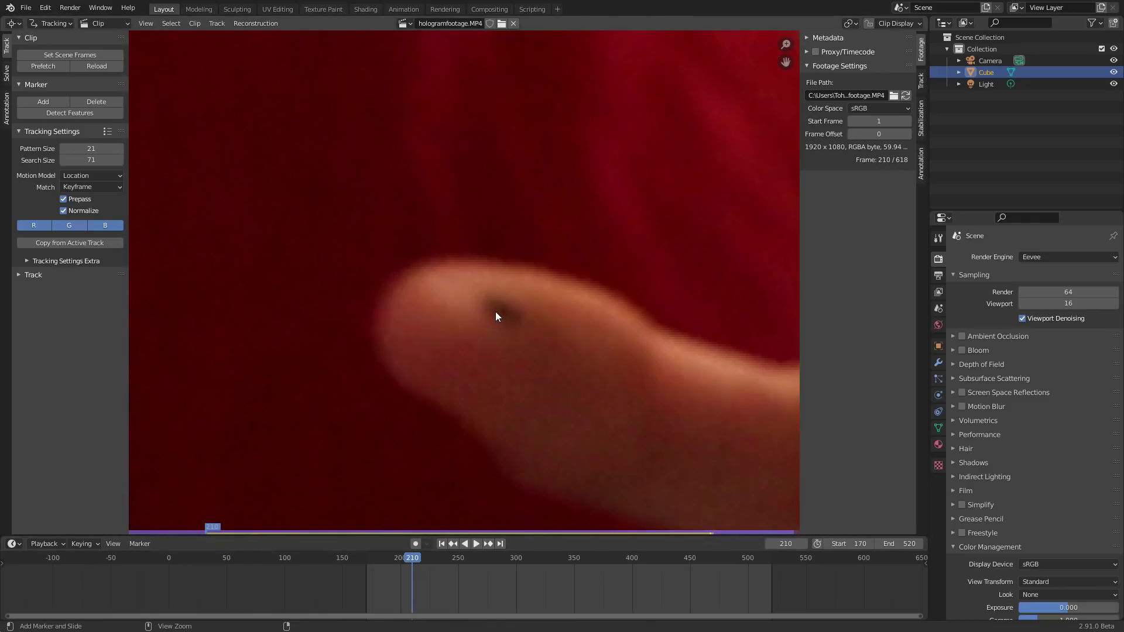
pyautogui.keyDown('ctrl'); pyautogui.click(501, 309); pyautogui.keyUp('ctrl')
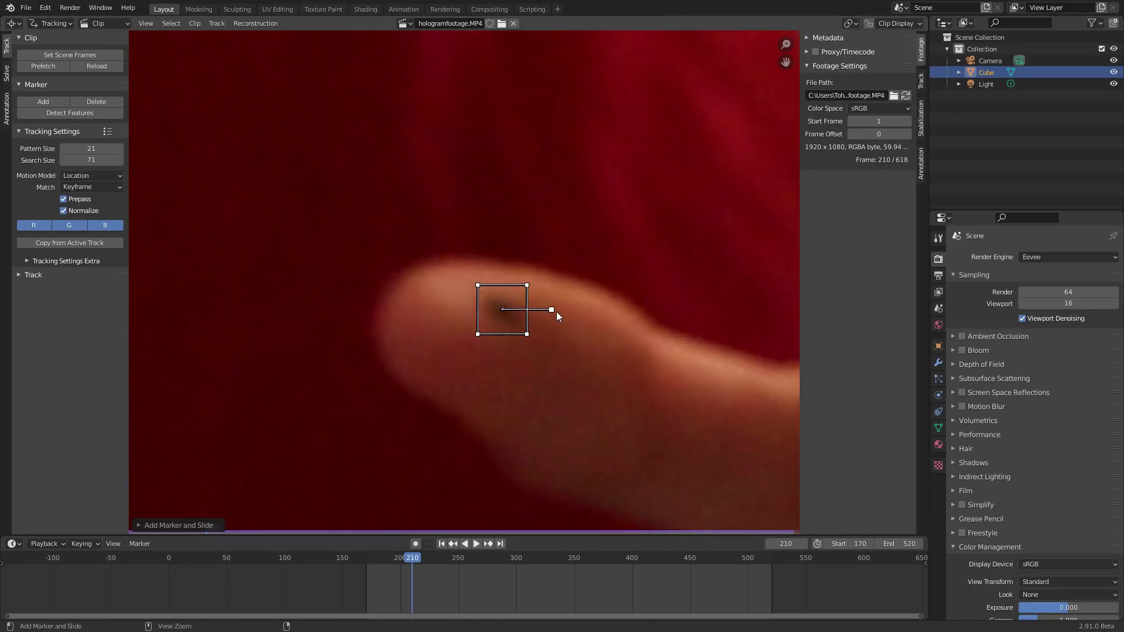
pyautogui.hotkey('ctrl', 't')
pyautogui.scroll(-7, 525, 310)
pyautogui.scroll(1, 525, 310)
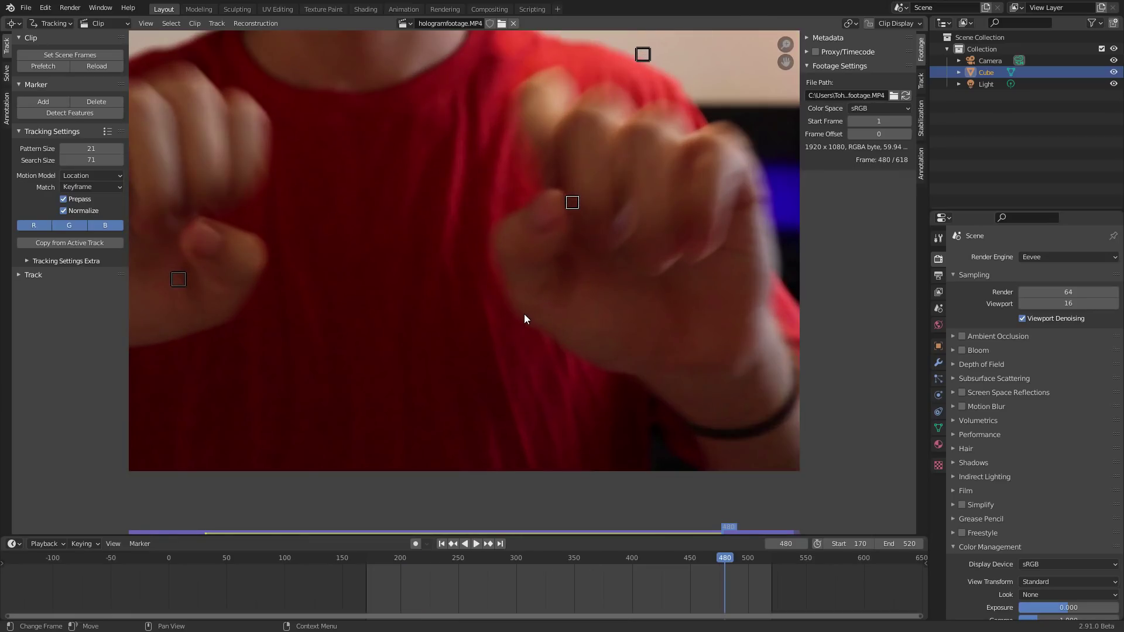
pyautogui.press('Left')
pyautogui.press('Left')
pyautogui.press('Left')
pyautogui.press('Left')
pyautogui.press('Left')
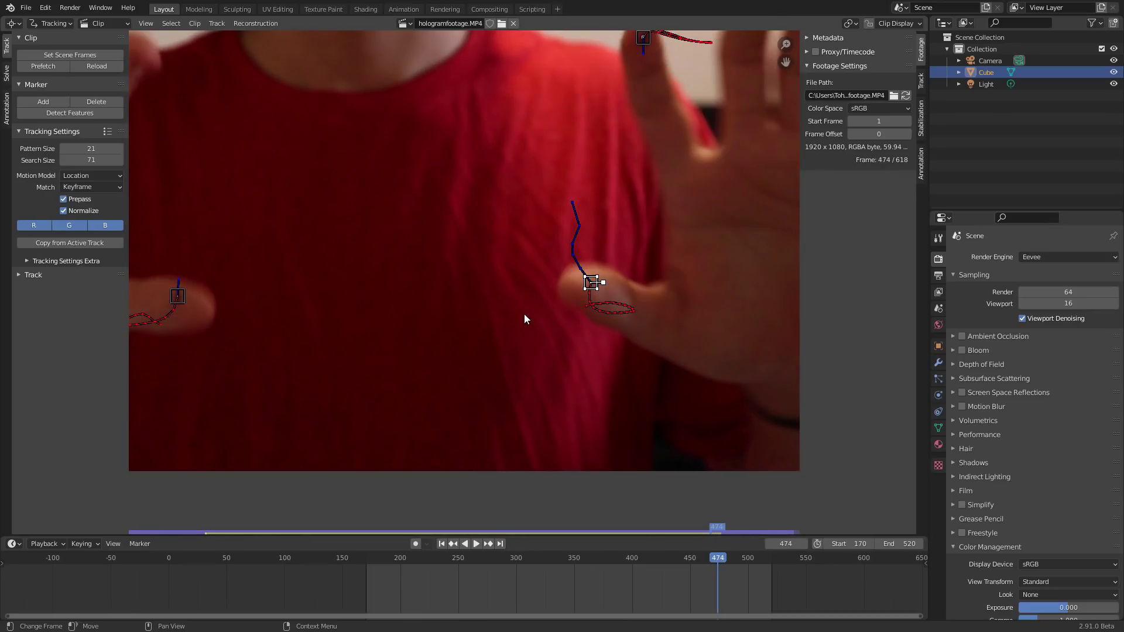
pyautogui.press('Left')
# Clear the marker's faulty path after the current frame, then track all markers from the clip start.
pyautogui.click(19, 274)
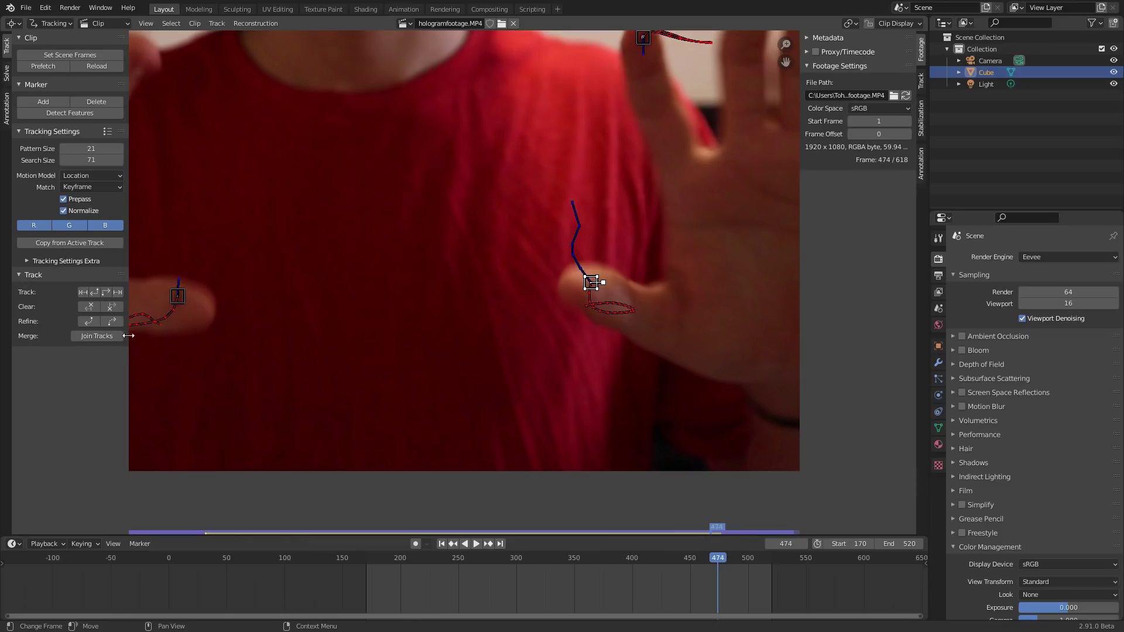
pyautogui.click(106, 306)
pyautogui.hotkey('shift', 'Left')
pyautogui.hotkey('ctrl', 't')
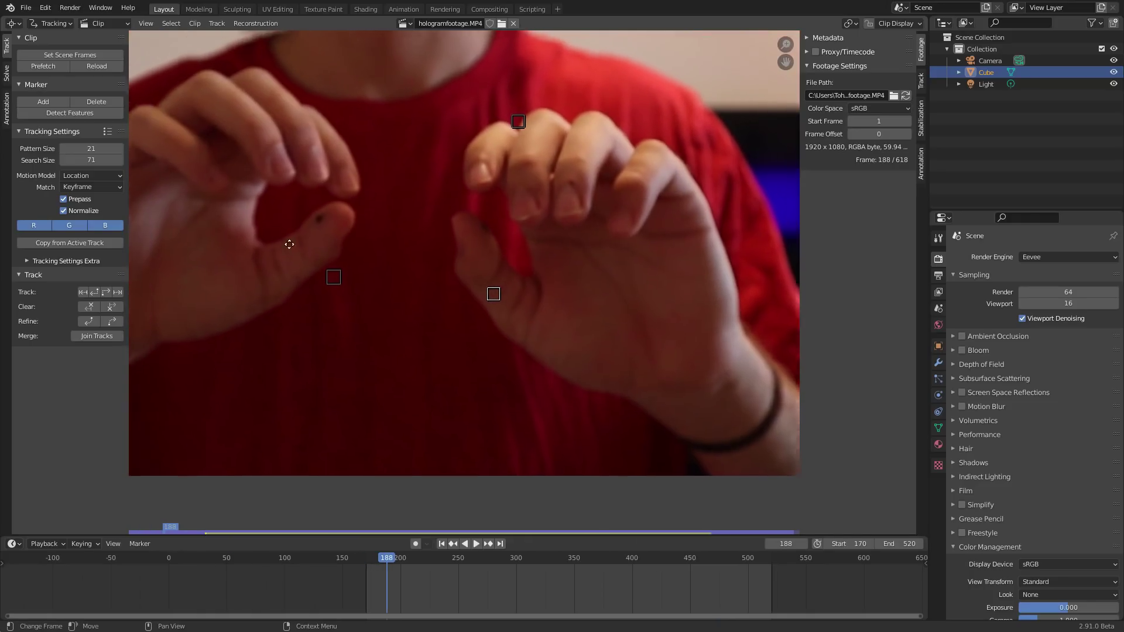
pyautogui.press('Left')
pyautogui.press('Left')
pyautogui.press('Left')
pyautogui.press('Left')
pyautogui.press('Left')
pyautogui.press('Left')
pyautogui.press('Left')
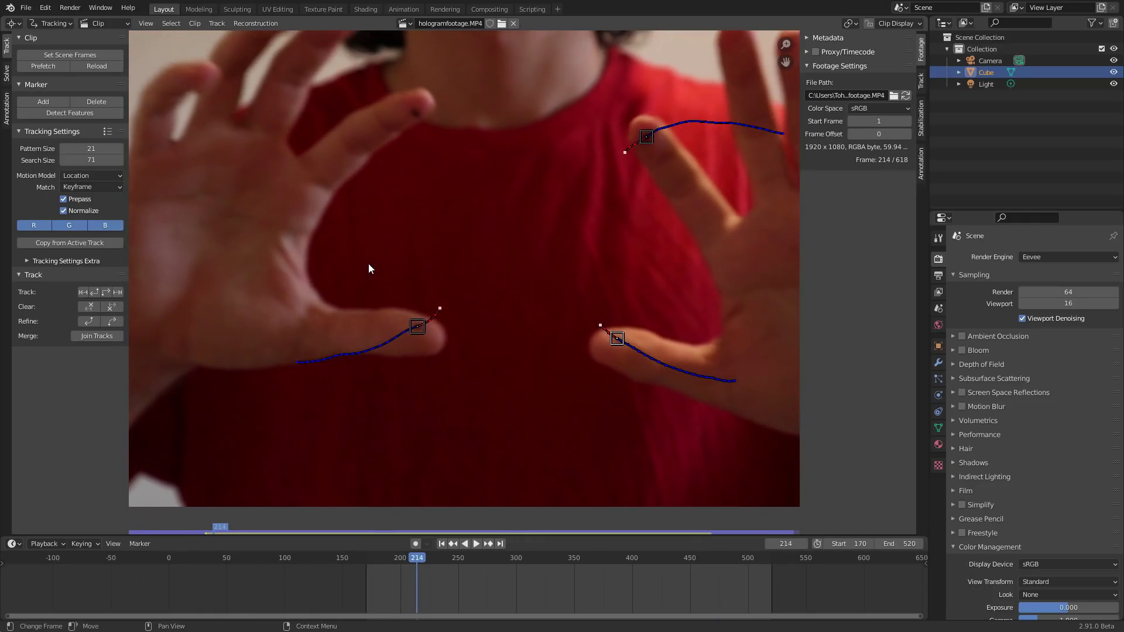
# Place a tracking marker on the left index fingertip and track it two frames forward.
pyautogui.scroll(3, 465, 124)
pyautogui.moveTo(465, 141); pyautogui.dragTo(497, 172, button='middle')
pyautogui.scroll(1, 496, 146)
pyautogui.keyDown('ctrl'); pyautogui.click(492, 169); pyautogui.keyUp('ctrl')
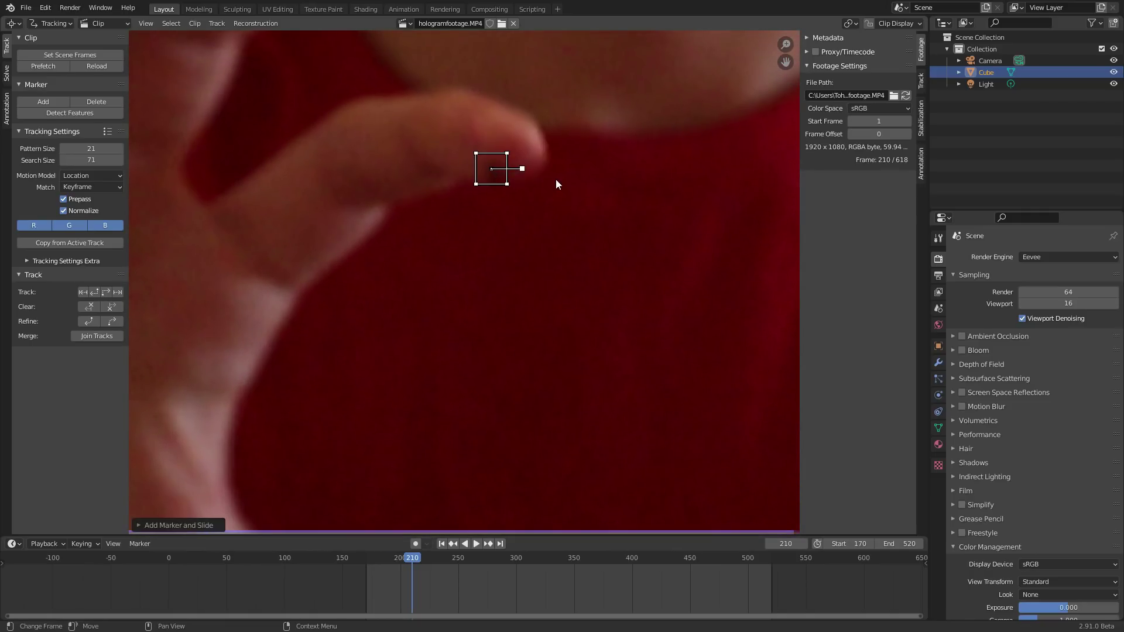
pyautogui.hotkey('alt', 'Right')
pyautogui.hotkey('alt', 'Right')
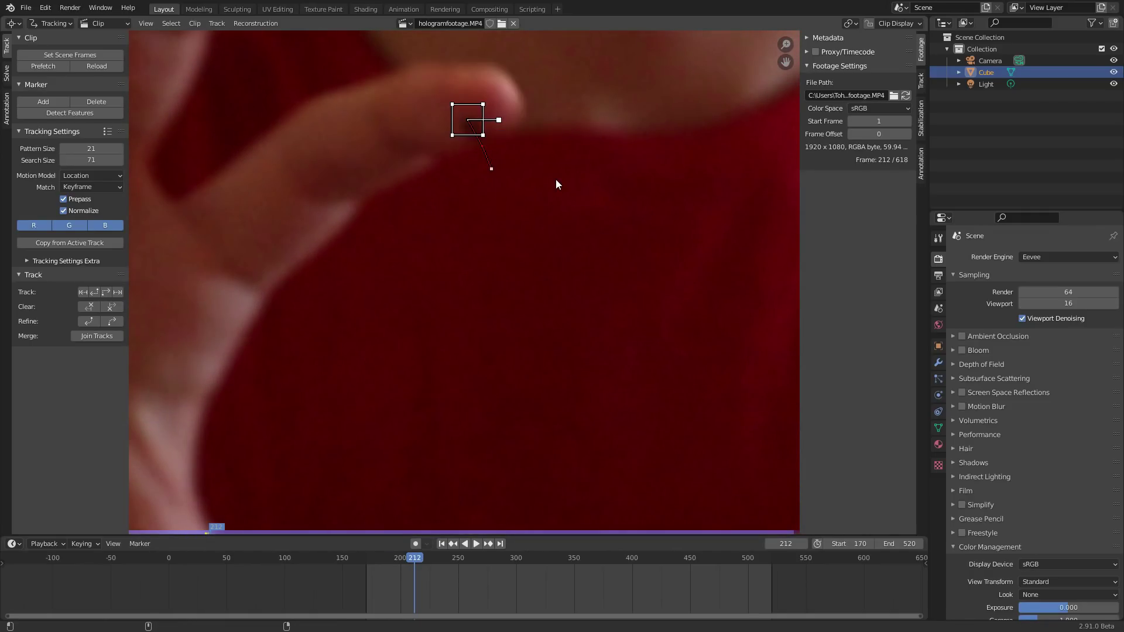
pyautogui.hotkey('alt', 'Right')
pyautogui.hotkey('alt', 'Right')
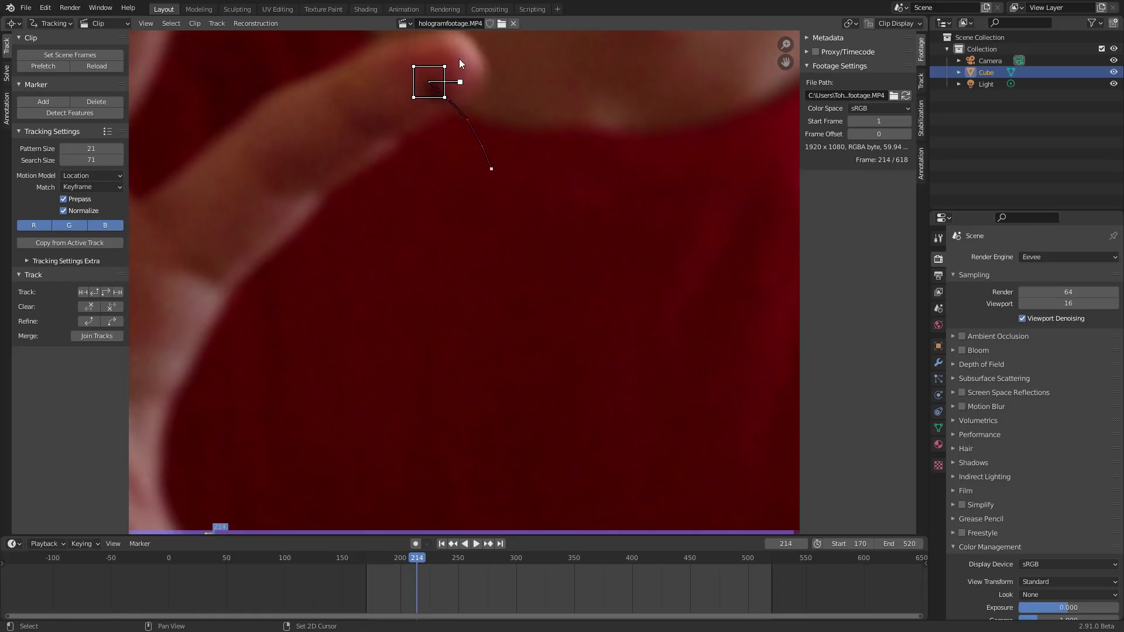
# Track the fingertip marker forward, moving it back onto the fingertip wherever it drifts.
pyautogui.moveTo(459, 58); pyautogui.dragTo(463, 102, button='middle')
pyautogui.press('g')
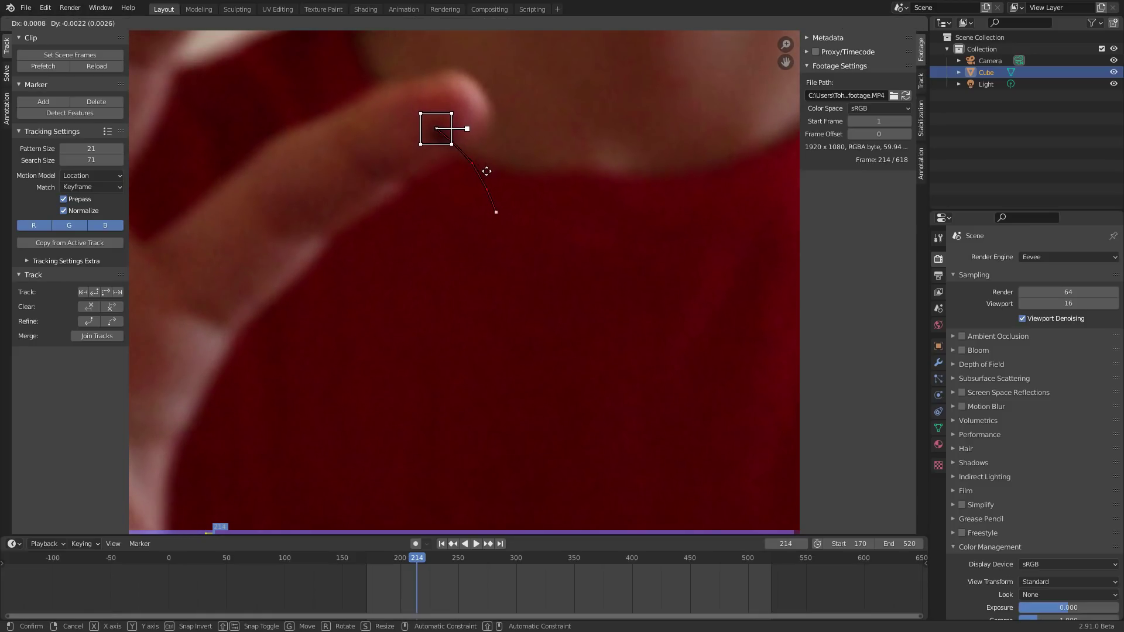
pyautogui.click(486, 171)
pyautogui.hotkey('ctrl', 't')
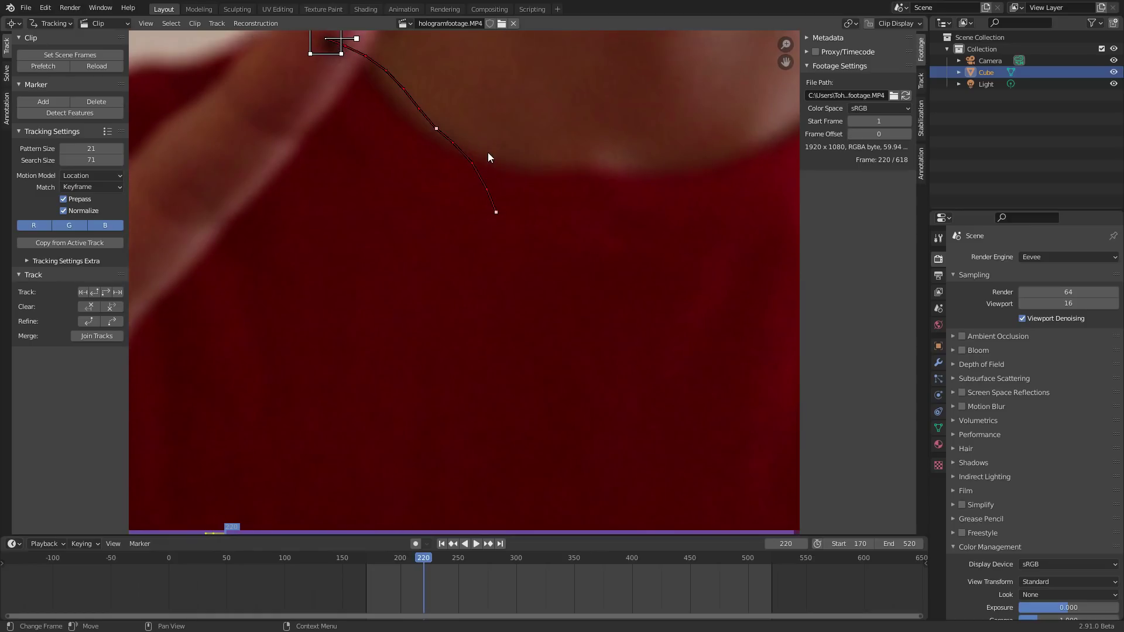
pyautogui.moveTo(417, 86); pyautogui.dragTo(495, 212, button='middle')
pyautogui.press('g')
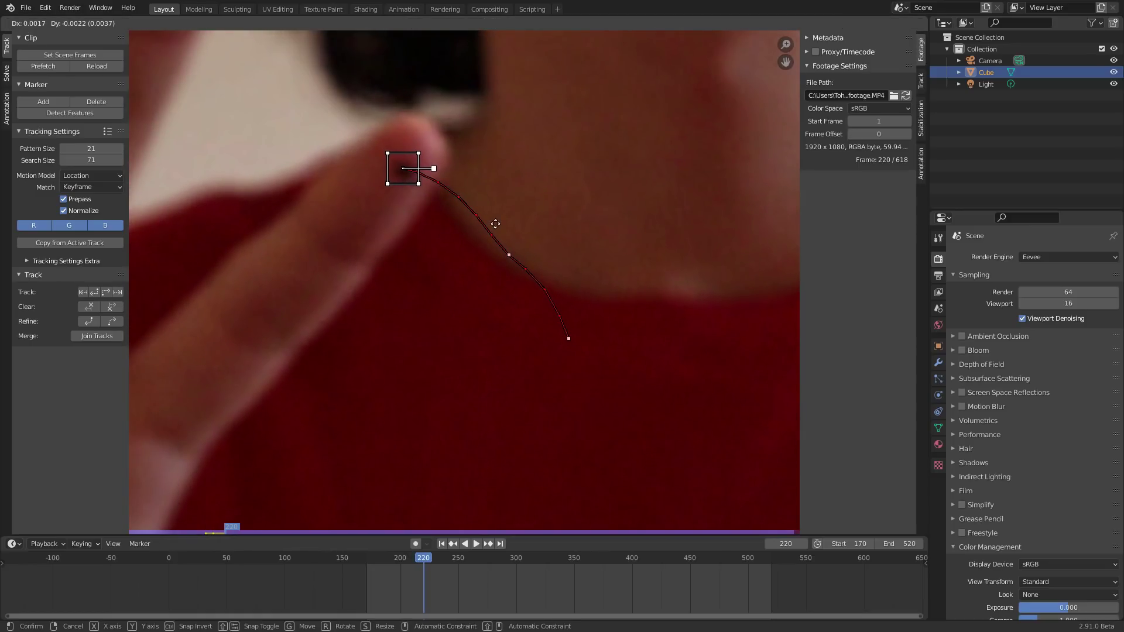
pyautogui.click(496, 223)
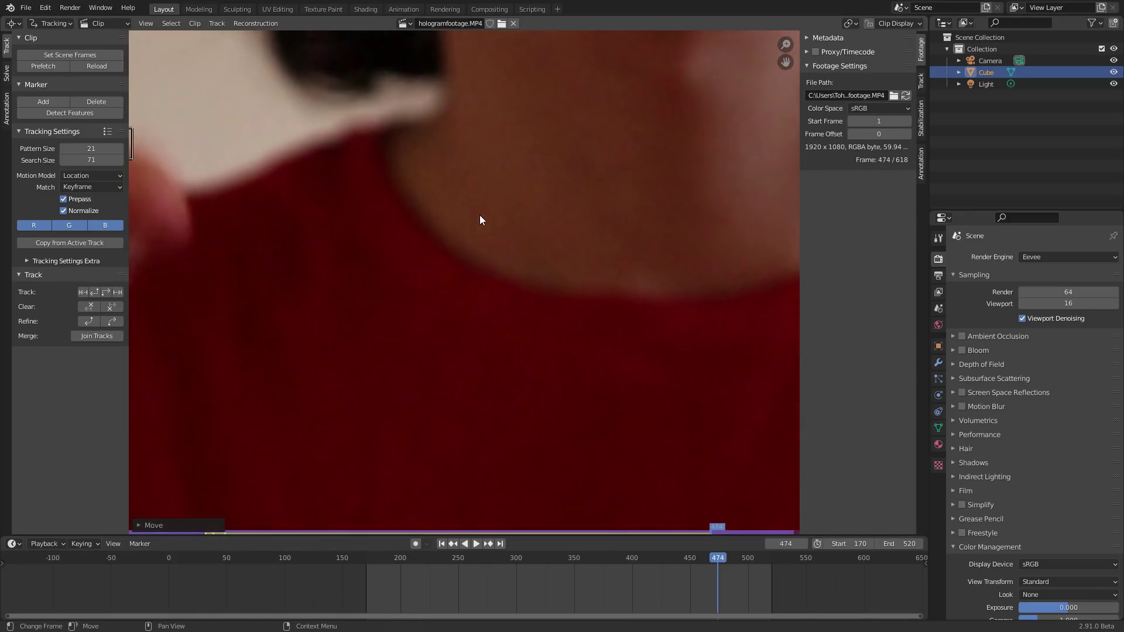
# Track the markers backwards from frame 474, then enlarge and re-center the drifting fingertip marker.
pyautogui.scroll(-5, 469, 219)
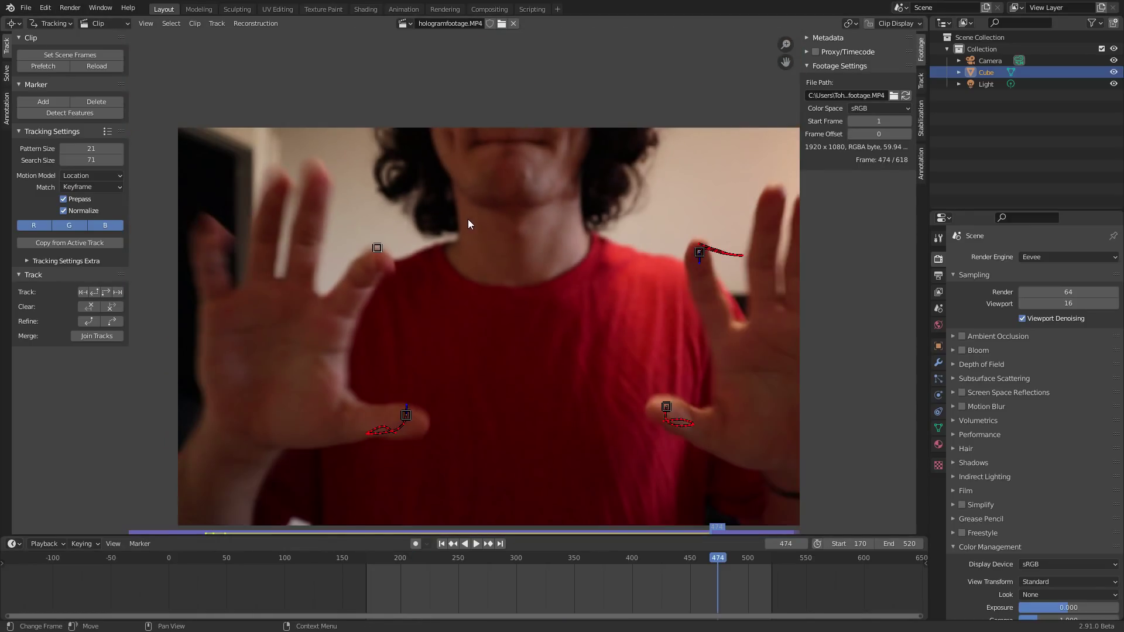
pyautogui.hotkey('shift', 'ctrl', 't')
pyautogui.scroll(4, 465, 281)
pyautogui.moveTo(358, 235); pyautogui.dragTo(448, 247, button='middle')
pyautogui.press('Right')
pyautogui.press('Right')
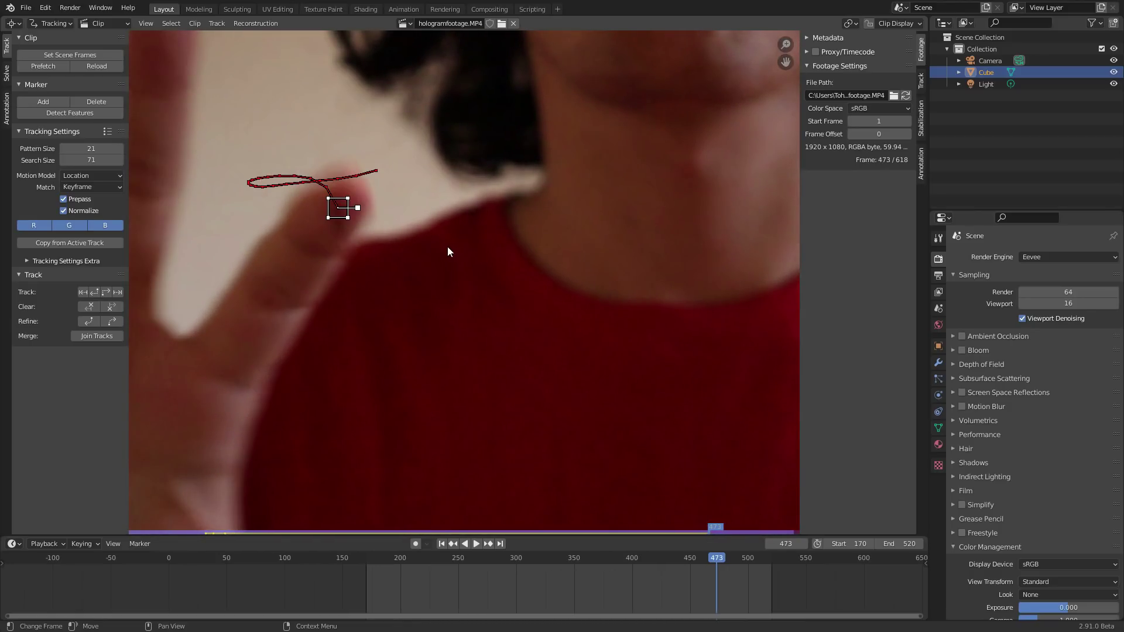
pyautogui.press('s')
pyautogui.click(423, 220)
pyautogui.press('g')
pyautogui.click(427, 234)
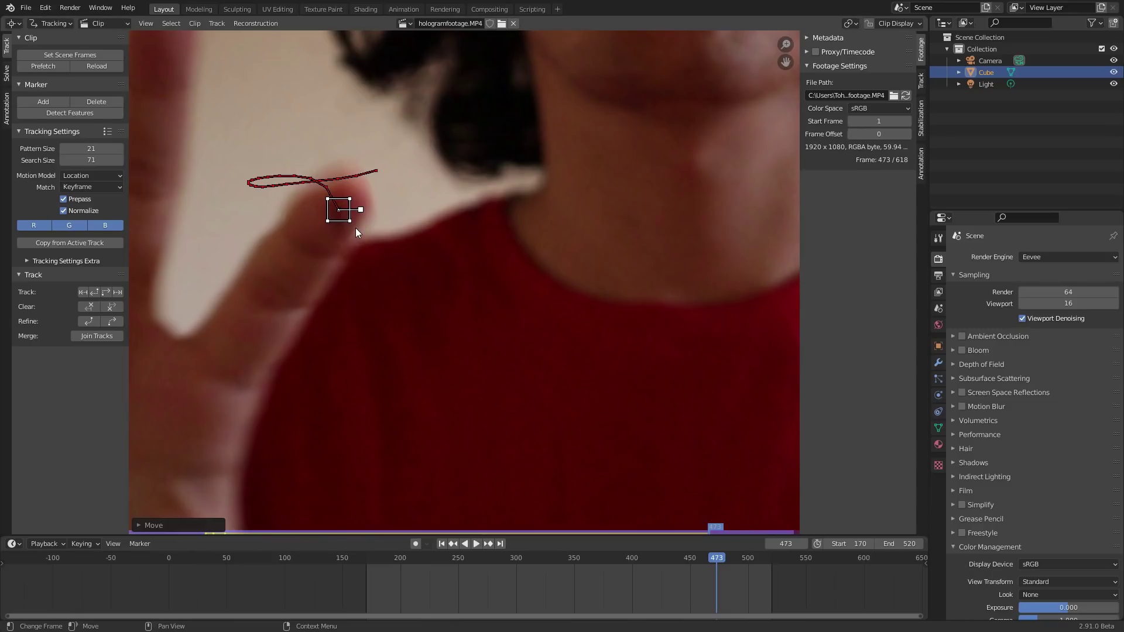
# Compare frames 474 and 475 for the fingertip marker, then play back the tracked clip.
pyautogui.hotkey('alt', 'Right')
pyautogui.hotkey('alt', 'Right')
pyautogui.press('Left')
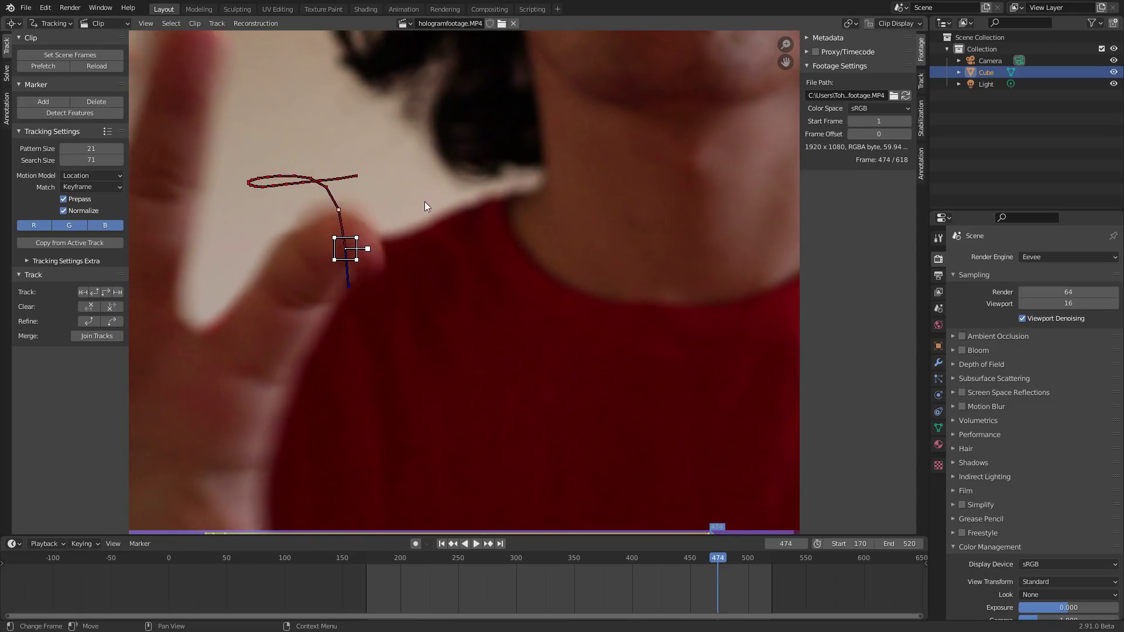
pyautogui.scroll(-4, 424, 202)
pyautogui.press('Right')
pyautogui.press('Left')
pyautogui.press('Right')
pyautogui.press('space')
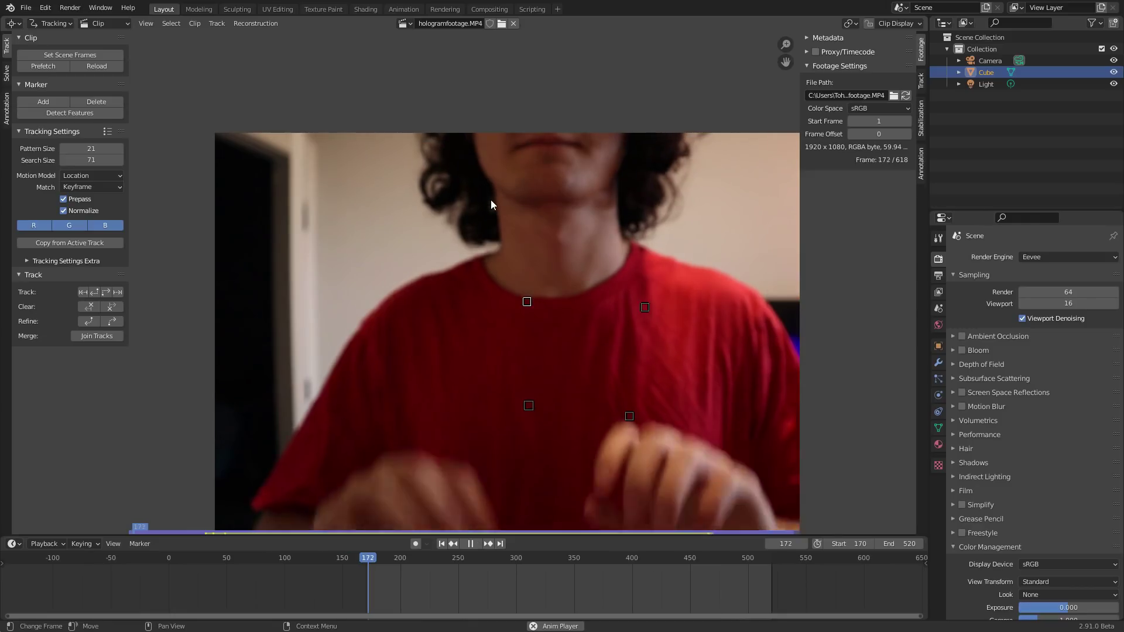
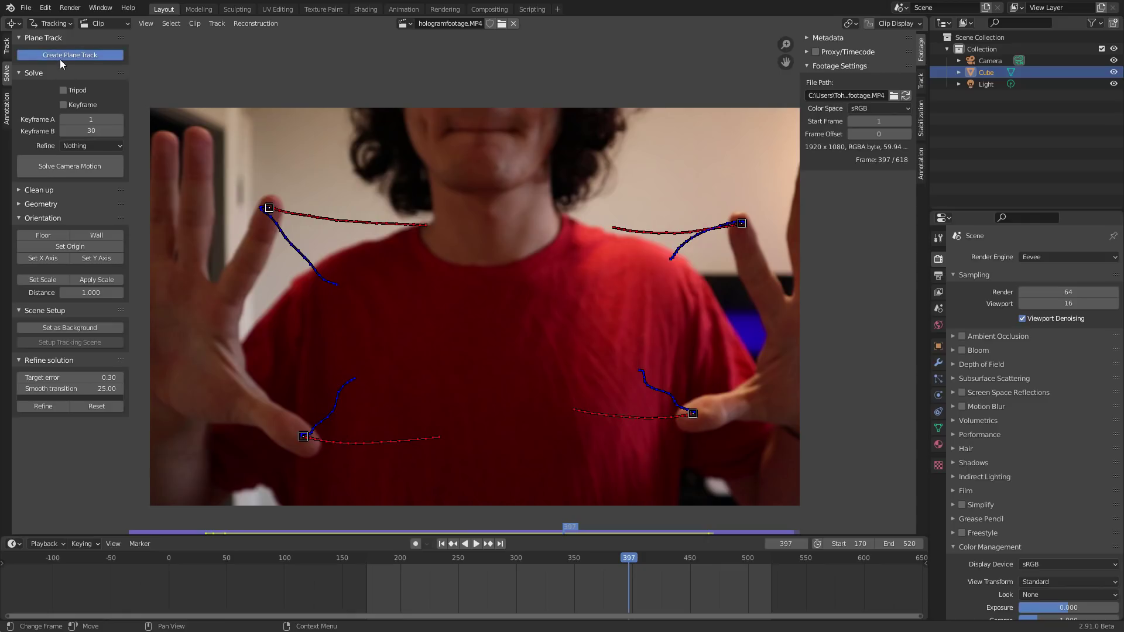
# Create a plane track from the four selected fingertip markers on hologramfootage.MP4.
pyautogui.click(59, 59)
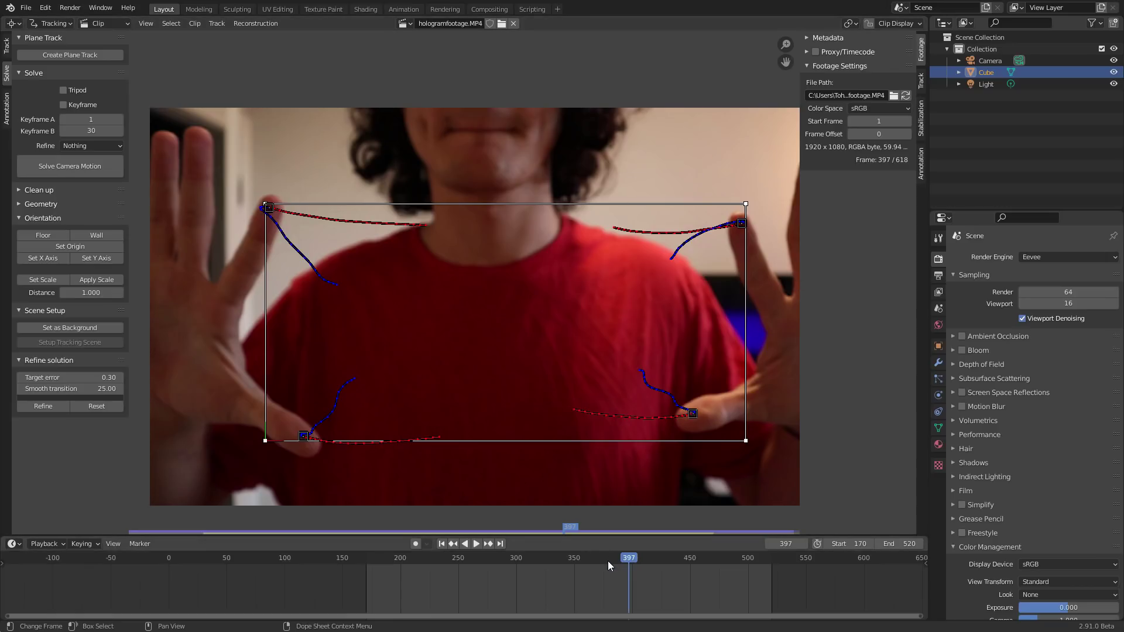
# Play the clip from the start to check the plane track, stopping at frame 373.
pyautogui.moveTo(614, 560)
pyautogui.mouseDown()
pyautogui.moveTo(564, 559)
pyautogui.moveTo(635, 559)
pyautogui.moveTo(595, 558)
pyautogui.mouseUp()
pyautogui.hotkey('shift', 'Left')
pyautogui.press('space')
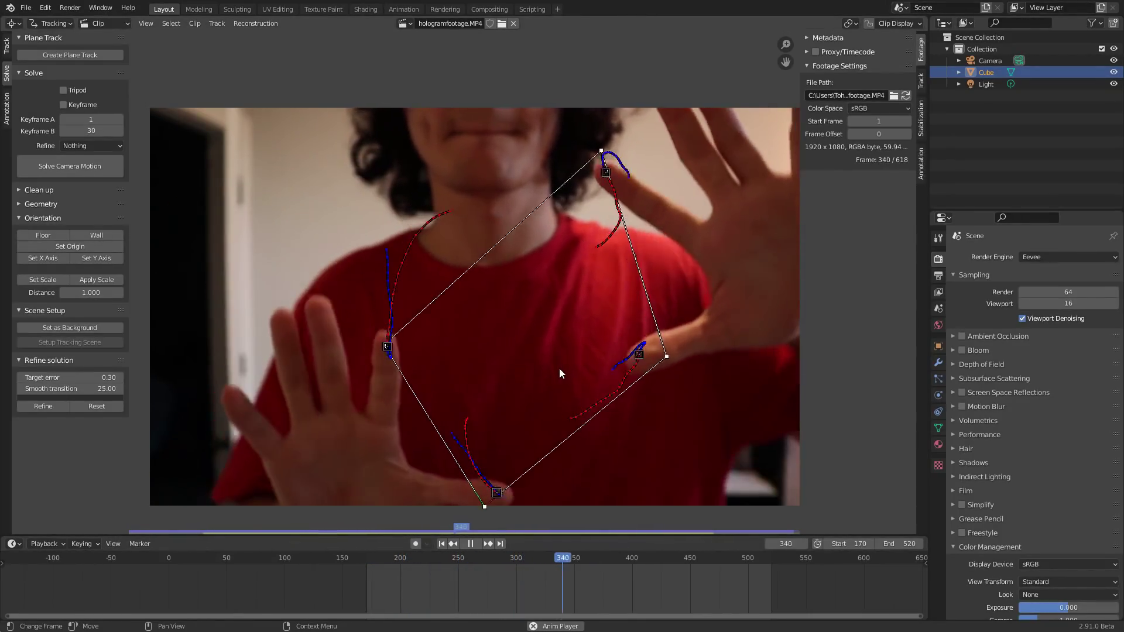
pyautogui.press('space')
# Reselect the plane track and snap its first corner onto the fingertip marker.
pyautogui.scroll(7, 428, 228)
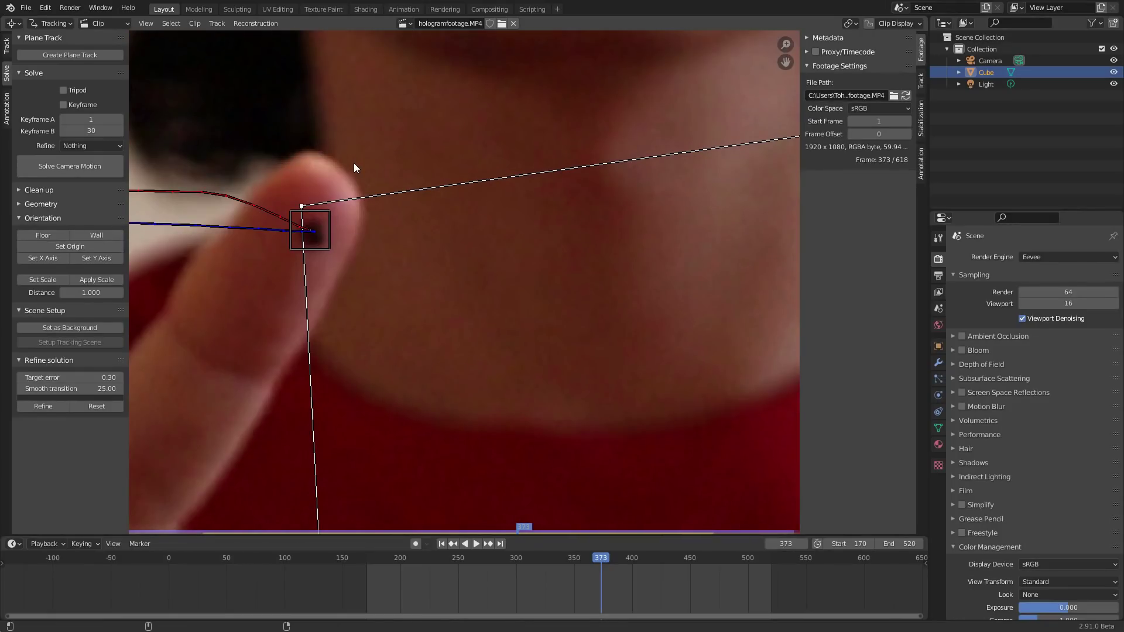
pyautogui.click(318, 187)
pyautogui.click(301, 206)
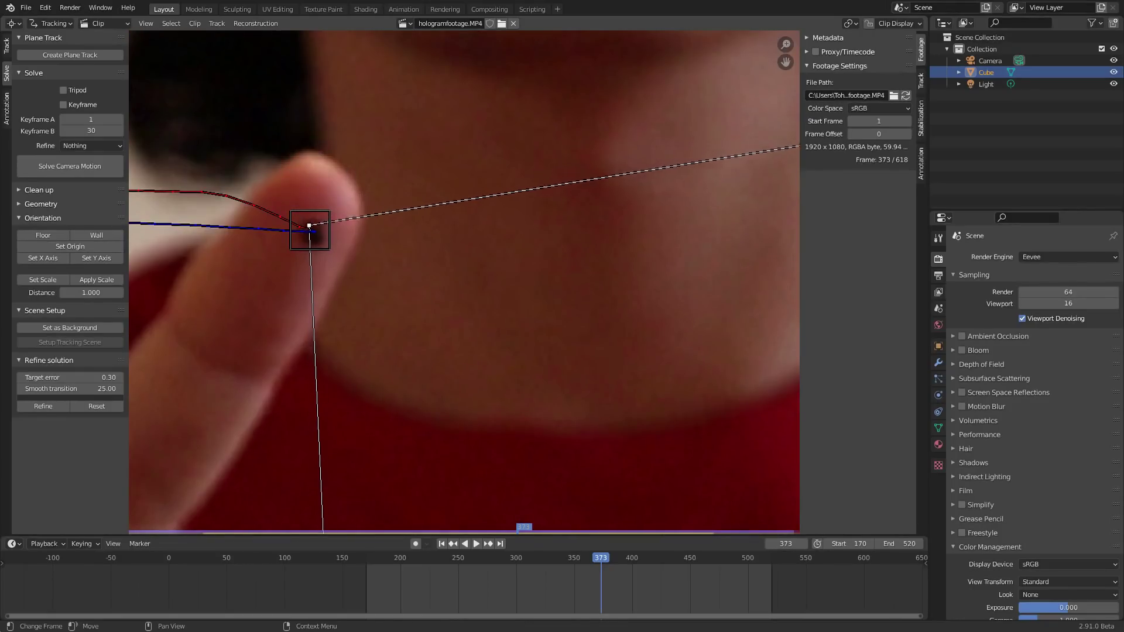
pyautogui.scroll(-7, 749, 292)
pyautogui.scroll(-1, 459, 256)
pyautogui.scroll(10, 588, 251)
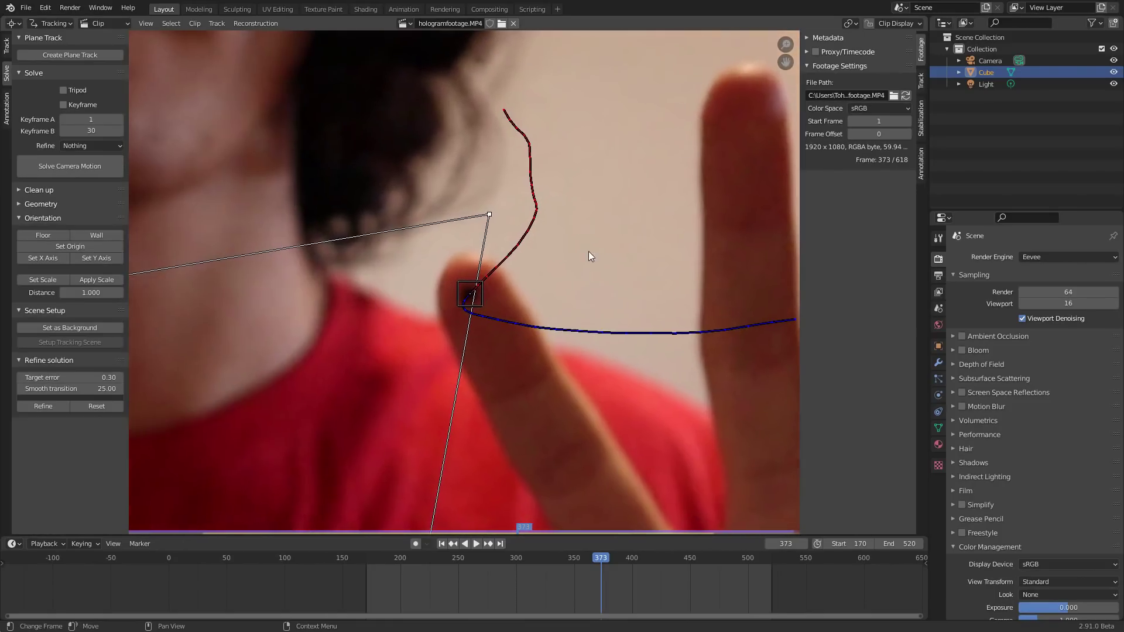
pyautogui.moveTo(514, 146); pyautogui.dragTo(477, 305)
pyautogui.scroll(-8, 478, 304)
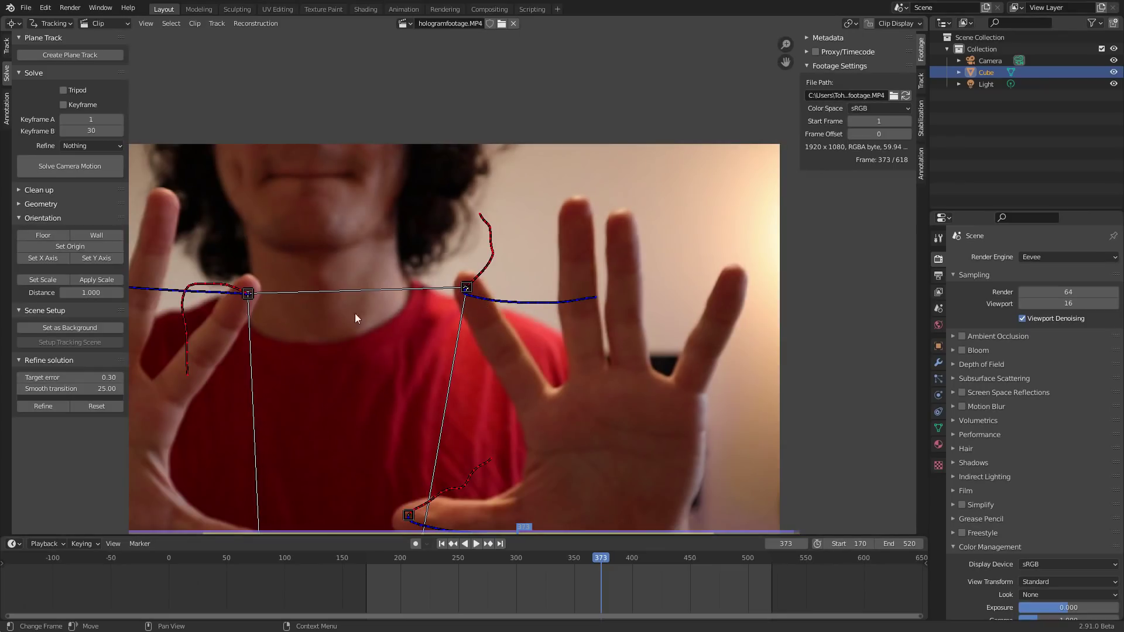
# Snap the right and left thumb plane corners onto their thumb markers.
pyautogui.moveTo(411, 503); pyautogui.dragTo(448, 314, button='middle')
pyautogui.scroll(5, 463, 284)
pyautogui.scroll(3, 459, 366)
pyautogui.moveTo(460, 363); pyautogui.dragTo(468, 182, button='middle')
pyautogui.moveTo(450, 433); pyautogui.dragTo(362, 301)
pyautogui.scroll(-6, 384, 317)
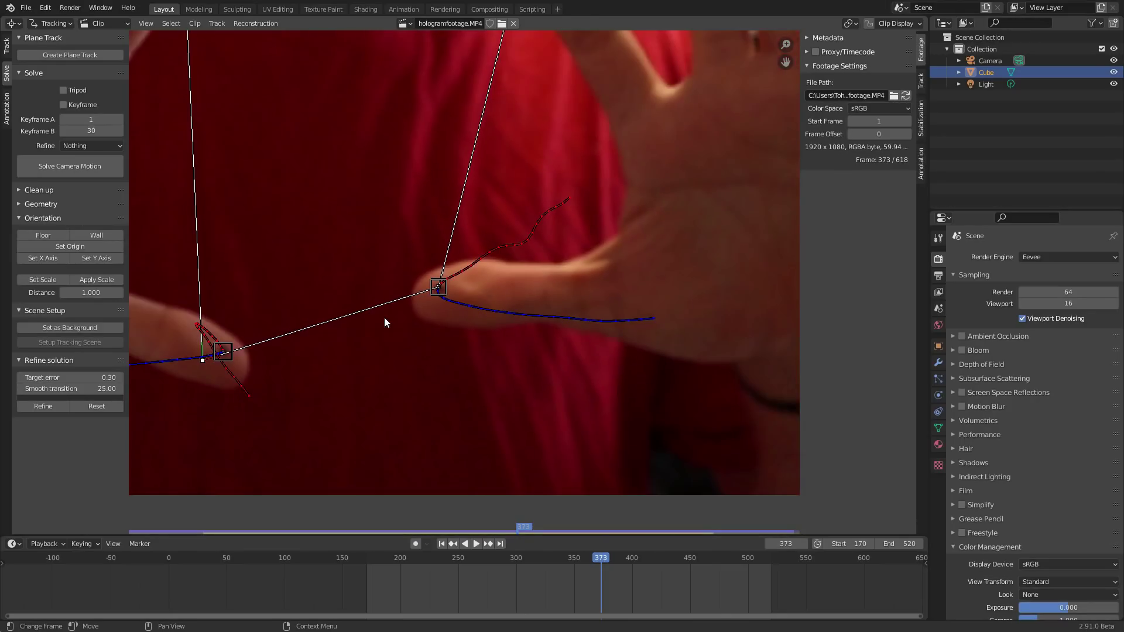
pyautogui.moveTo(332, 351); pyautogui.dragTo(515, 319, button='middle')
pyautogui.scroll(4, 515, 318)
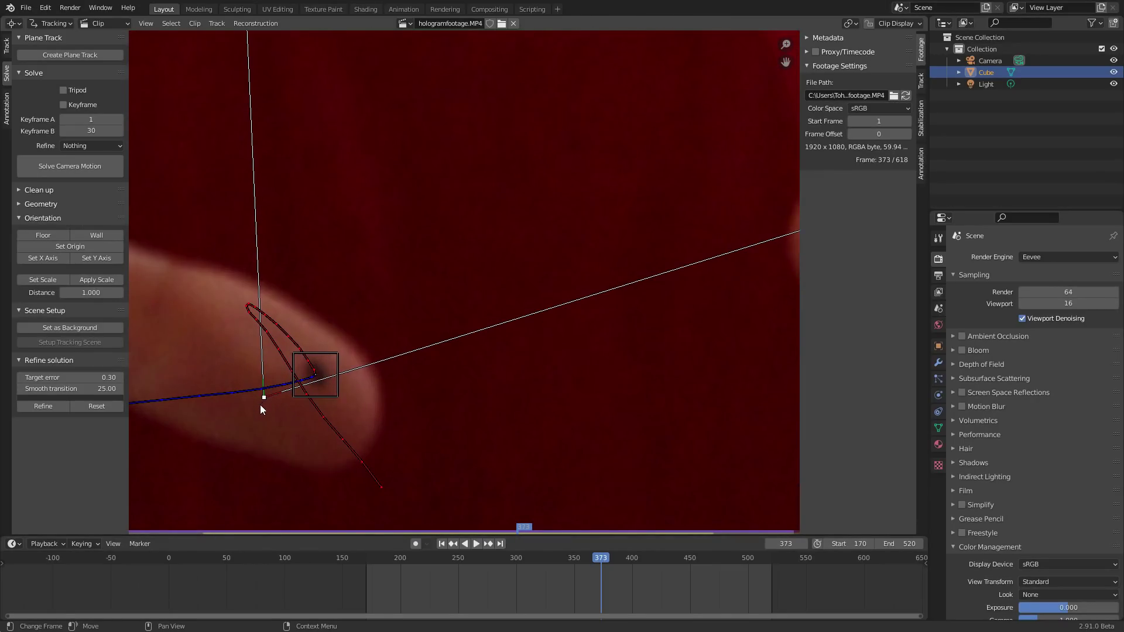
pyautogui.moveTo(263, 397); pyautogui.dragTo(315, 373)
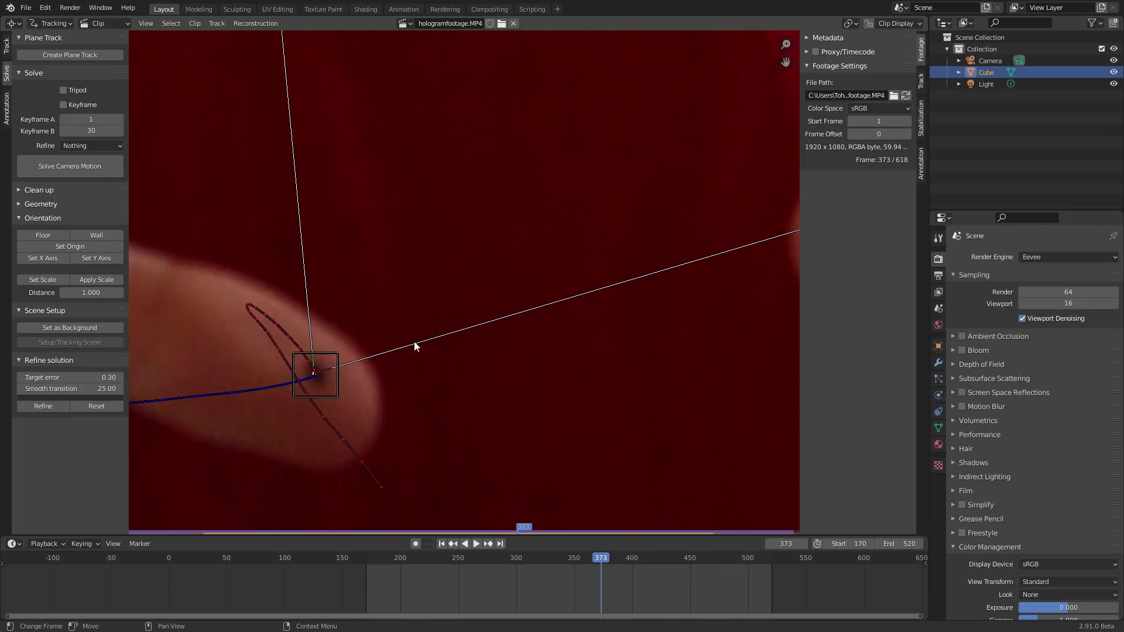
pyautogui.scroll(-7, 464, 293)
pyautogui.scroll(3, 510, 313)
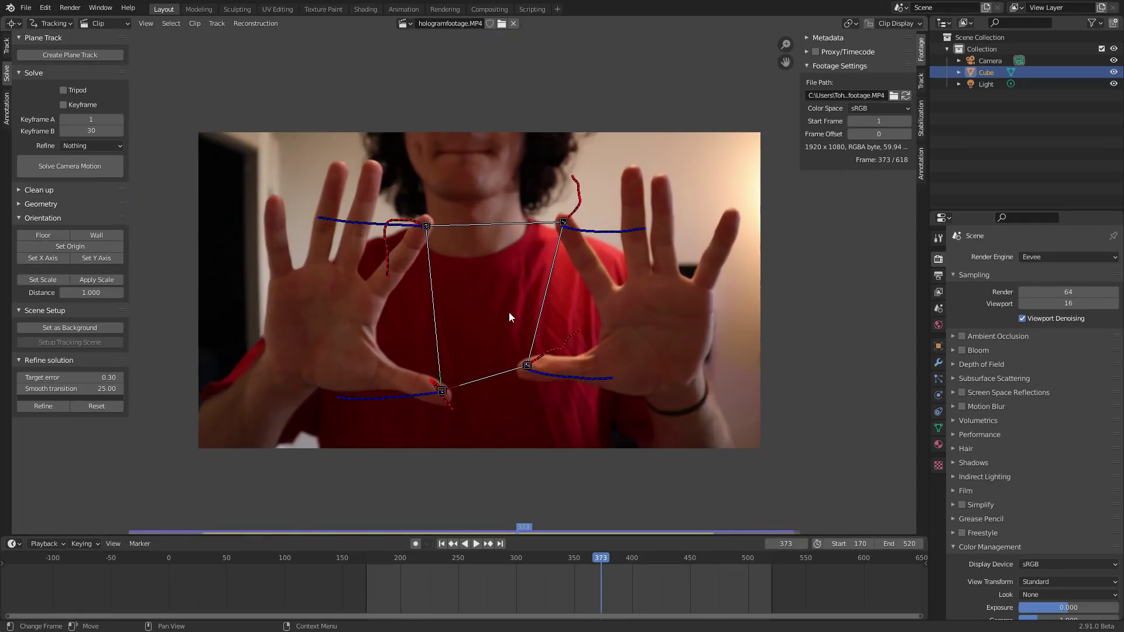
# Replay the clip to confirm the plane follows the hands, then go to Compositing.
pyautogui.press('space')
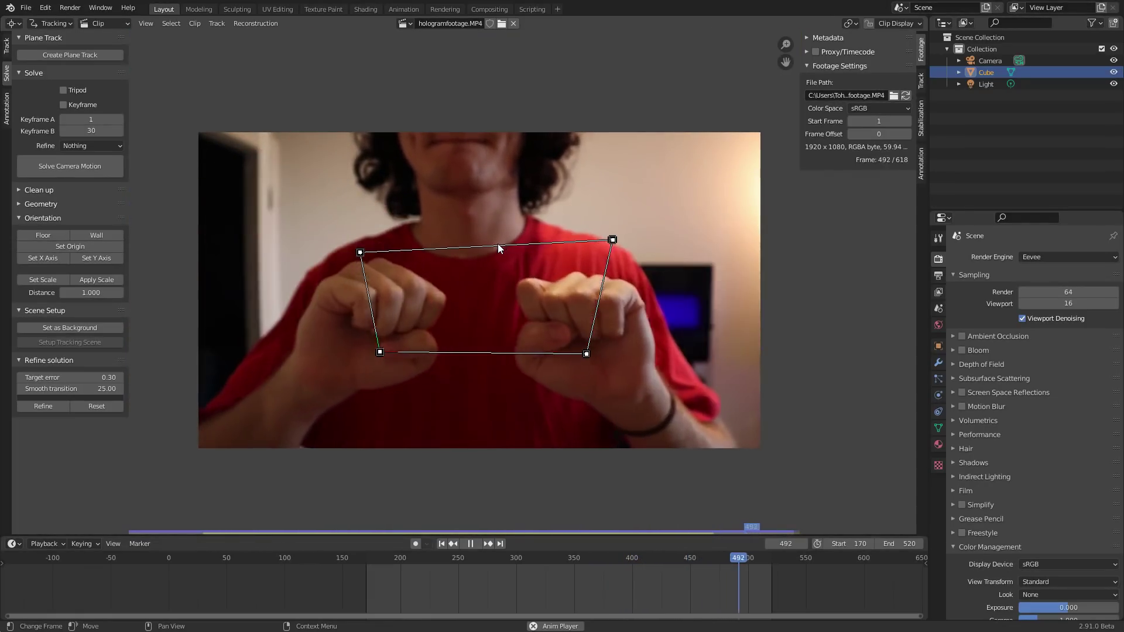
pyautogui.press('space')
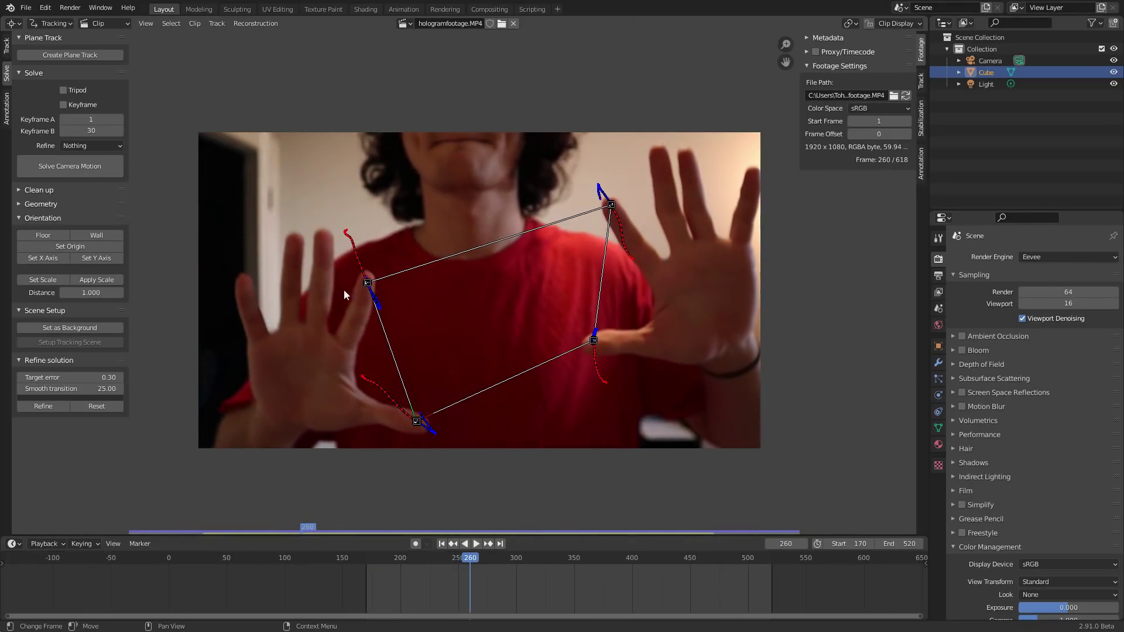
pyautogui.press('space')
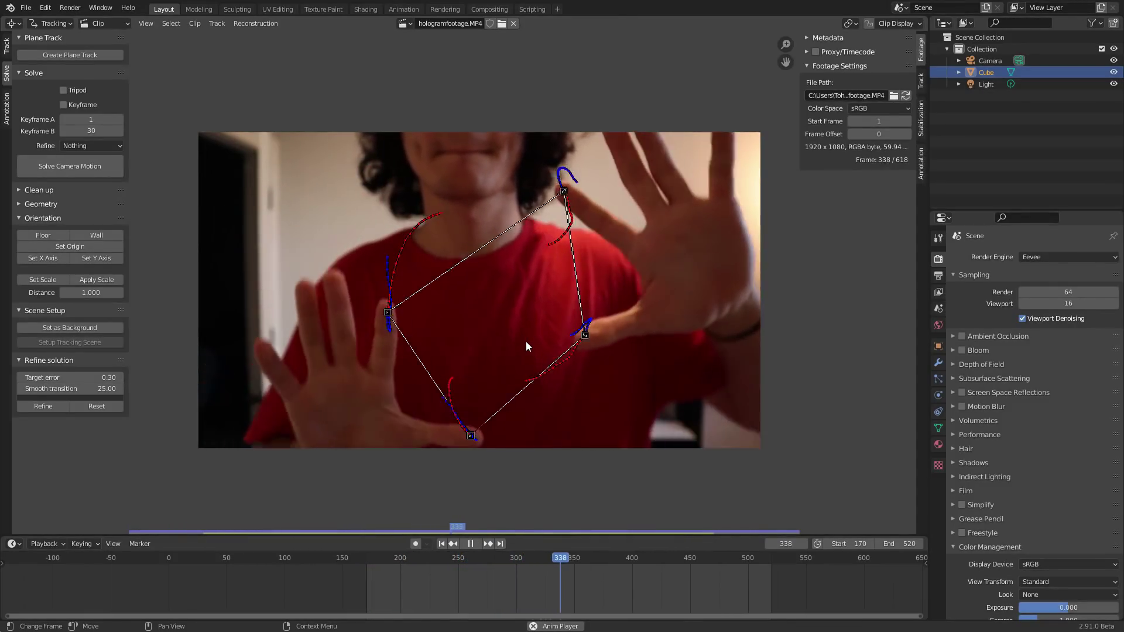
pyautogui.press('space')
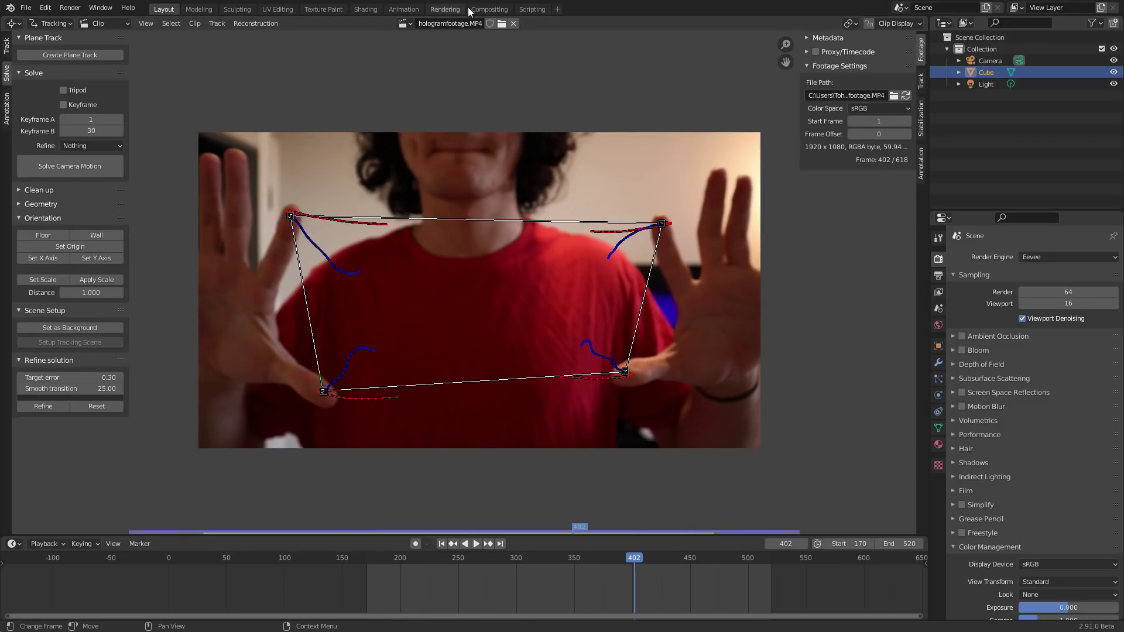
pyautogui.click(489, 8)
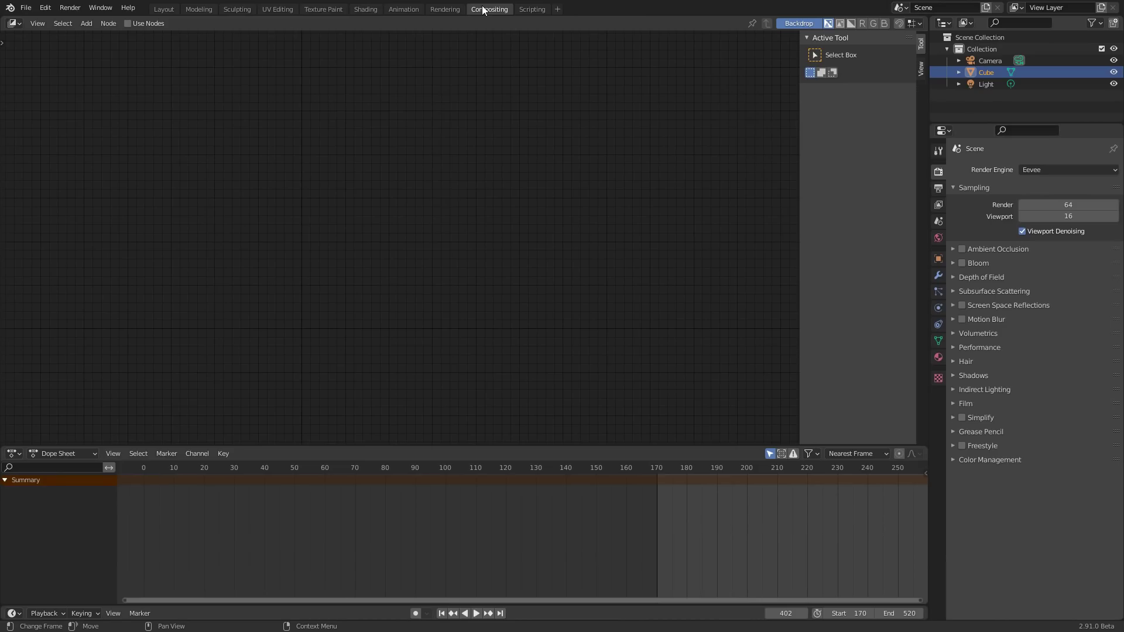
# Enable Use Nodes and delete the default Render Layers node.
pyautogui.click(140, 24)
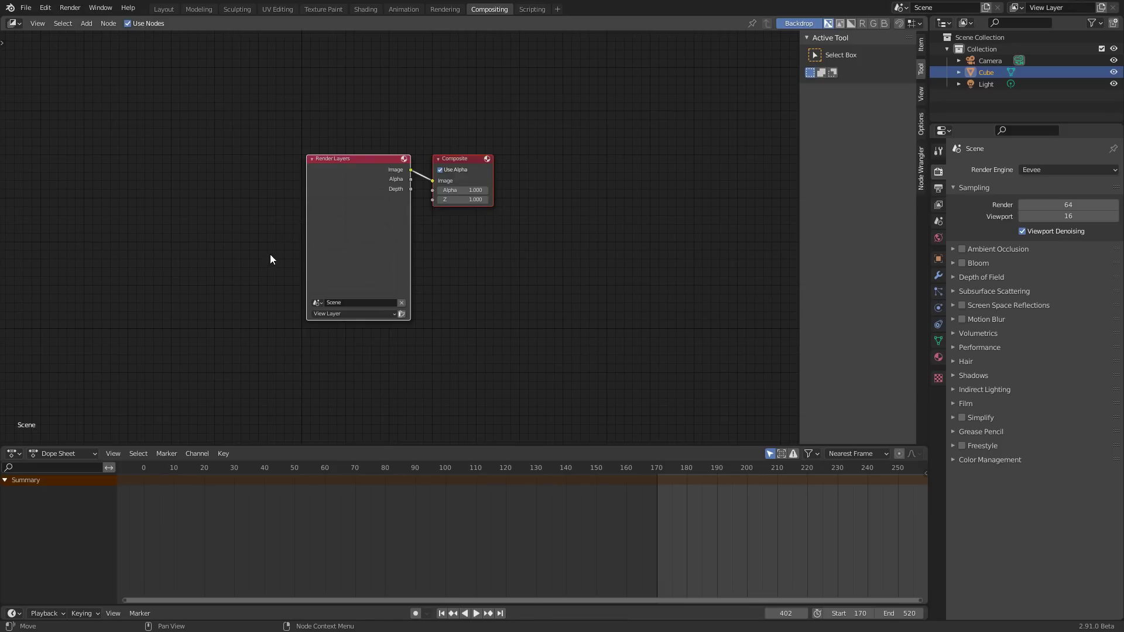
pyautogui.moveTo(270, 259); pyautogui.dragTo(347, 163)
pyautogui.press('x')
# Add a Movie Clip node loaded with hologramfootage.MP4.
pyautogui.hotkey('shift', 'a')
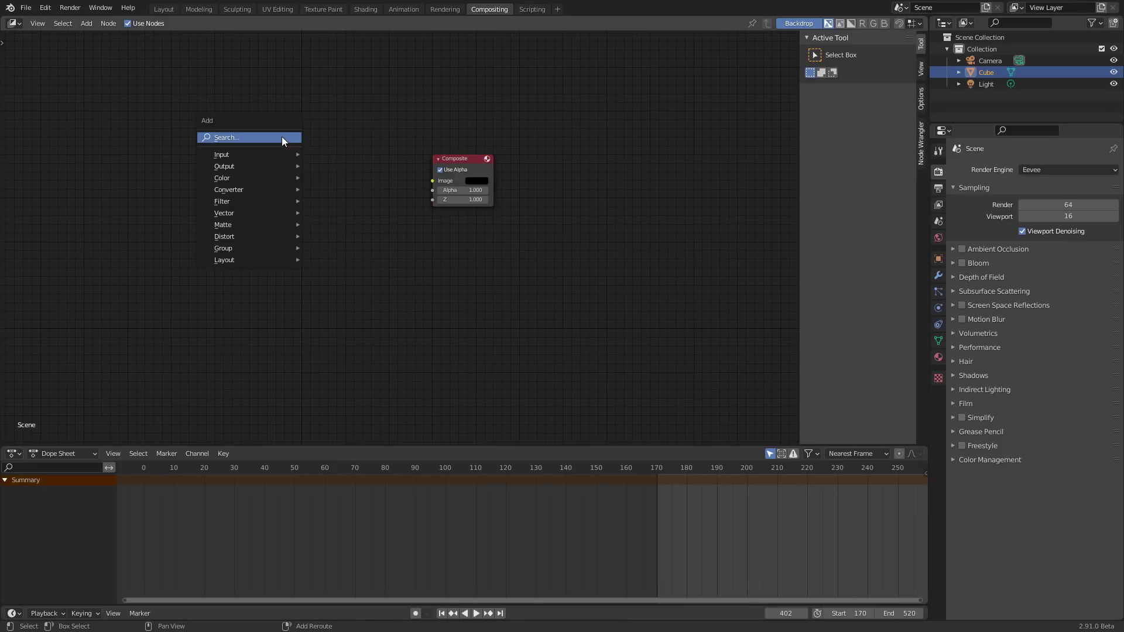
pyautogui.click(282, 138)
pyautogui.write('mo')
pyautogui.press('Return')
pyautogui.click(284, 188)
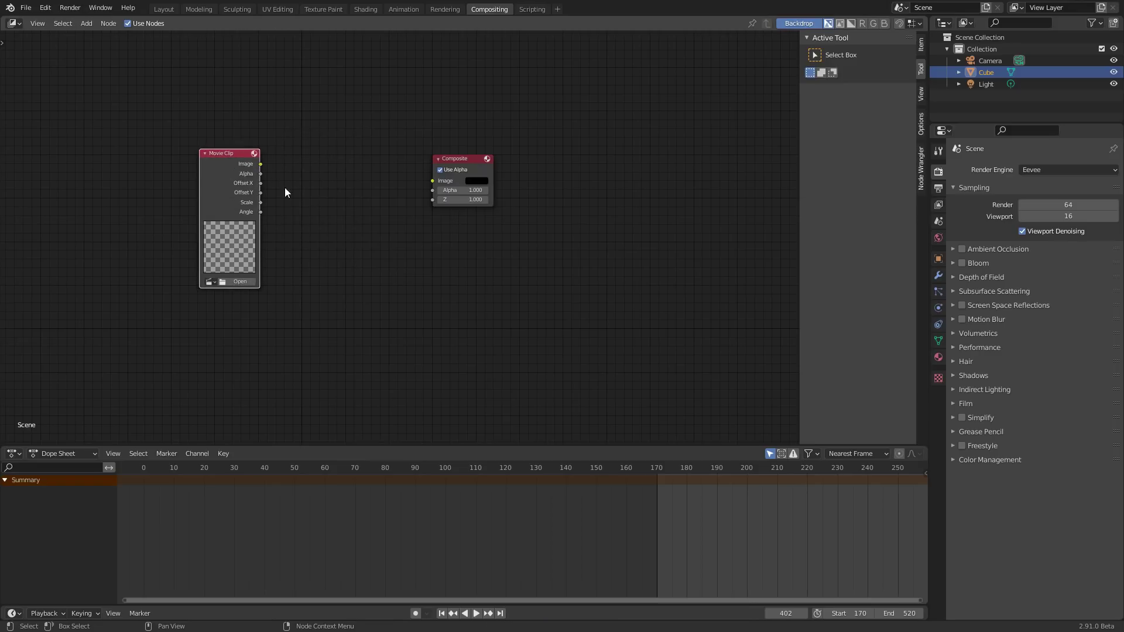
pyautogui.scroll(1, 312, 288)
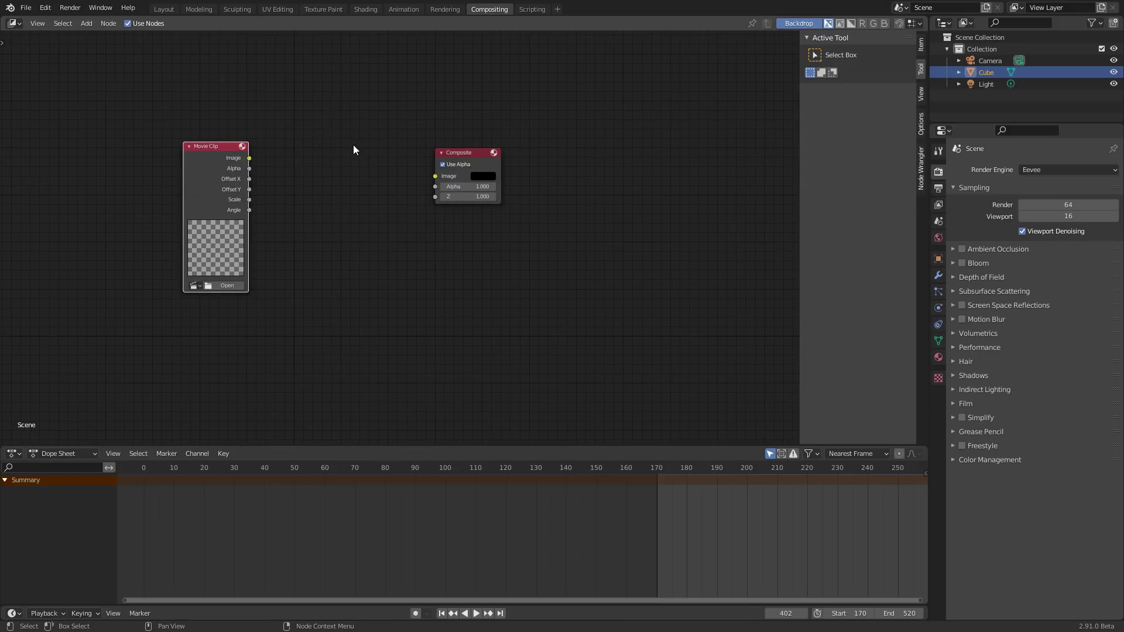
pyautogui.moveTo(350, 212); pyautogui.dragTo(447, 217, button='middle')
pyautogui.scroll(3, 383, 243)
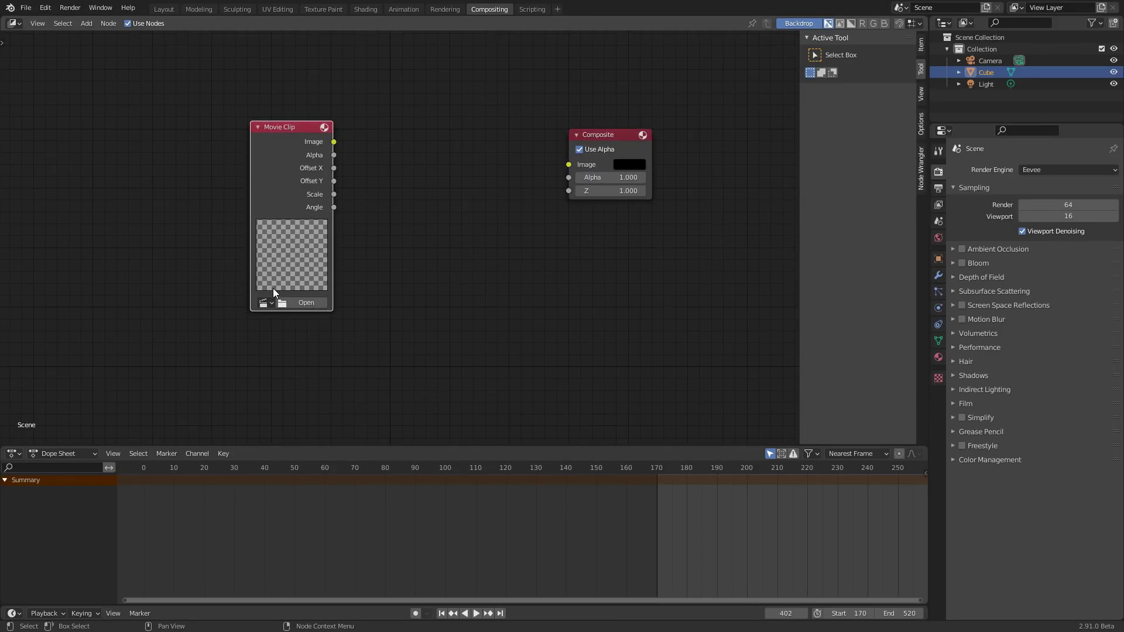
pyautogui.click(264, 303)
pyautogui.click(287, 320)
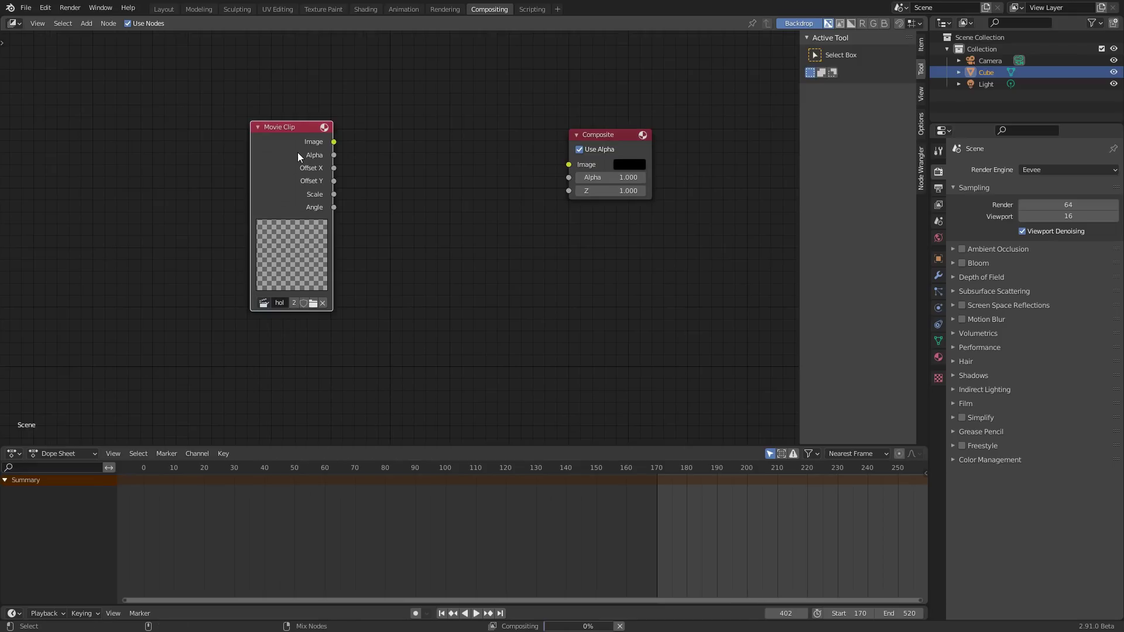
# Link the Movie Clip node to a new Viewer and the Composite Image input.
pyautogui.keyDown('ctrl'); pyautogui.keyDown('shift'); pyautogui.click(299, 154); pyautogui.keyUp('shift'); pyautogui.keyUp('ctrl')
pyautogui.moveTo(393, 142); pyautogui.dragTo(650, 236)
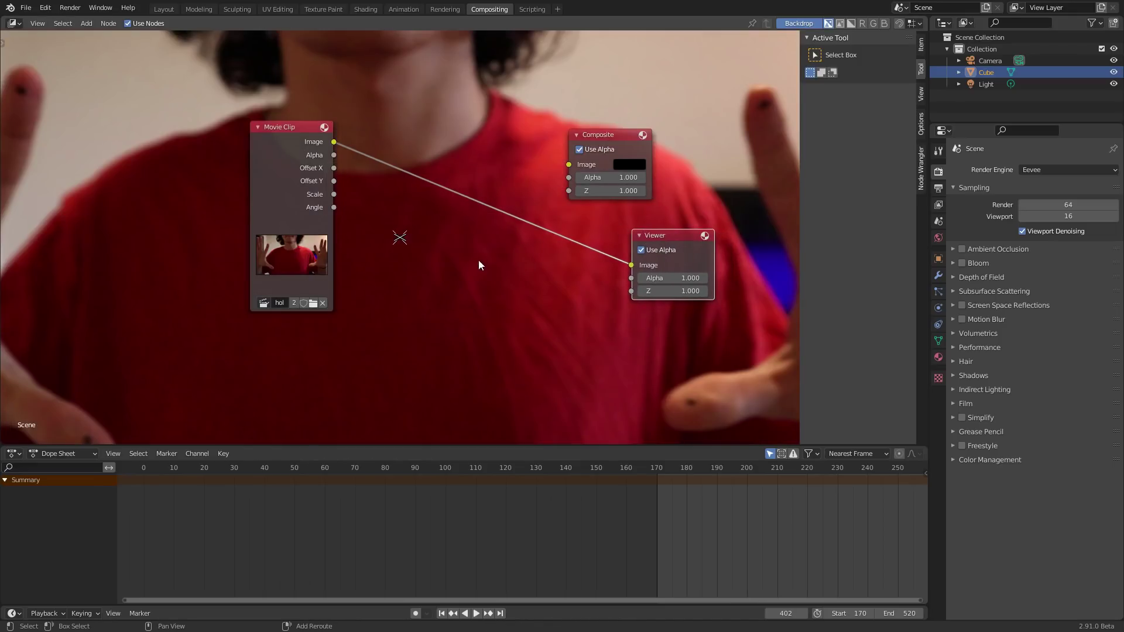
pyautogui.keyDown('shift'); pyautogui.moveTo(472, 173); pyautogui.dragTo(480, 223, button='right'); pyautogui.keyUp('shift')
pyautogui.moveTo(474, 188); pyautogui.dragTo(568, 165)
pyautogui.press('v')
pyautogui.press('v')
pyautogui.press('v')
pyautogui.press('v')
pyautogui.press('v')
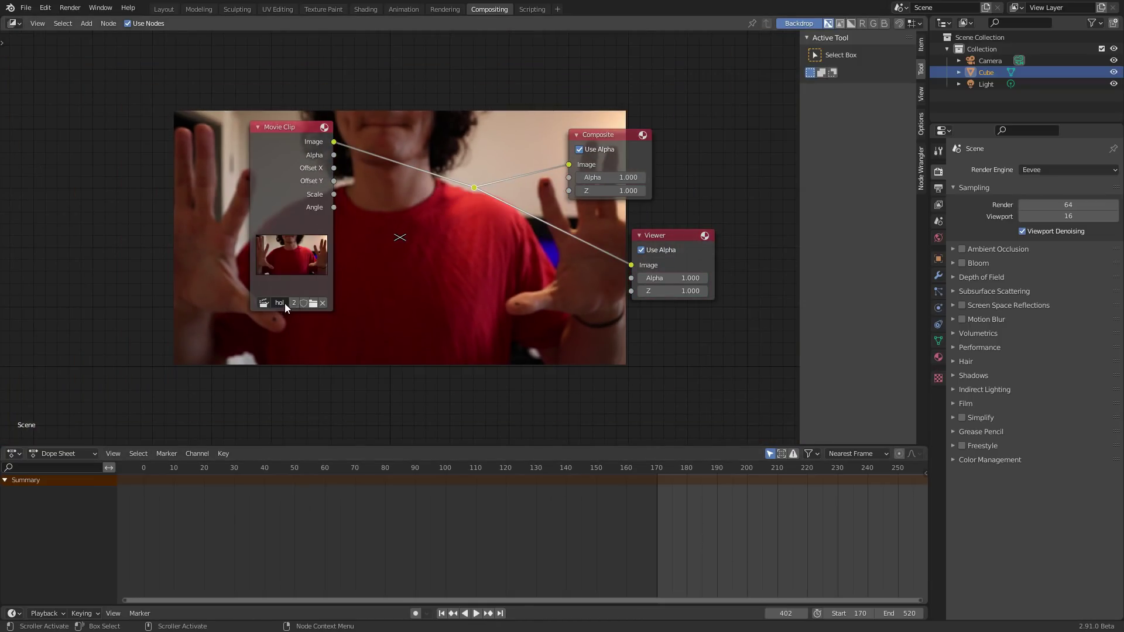
pyautogui.moveTo(332, 242); pyautogui.dragTo(414, 242)
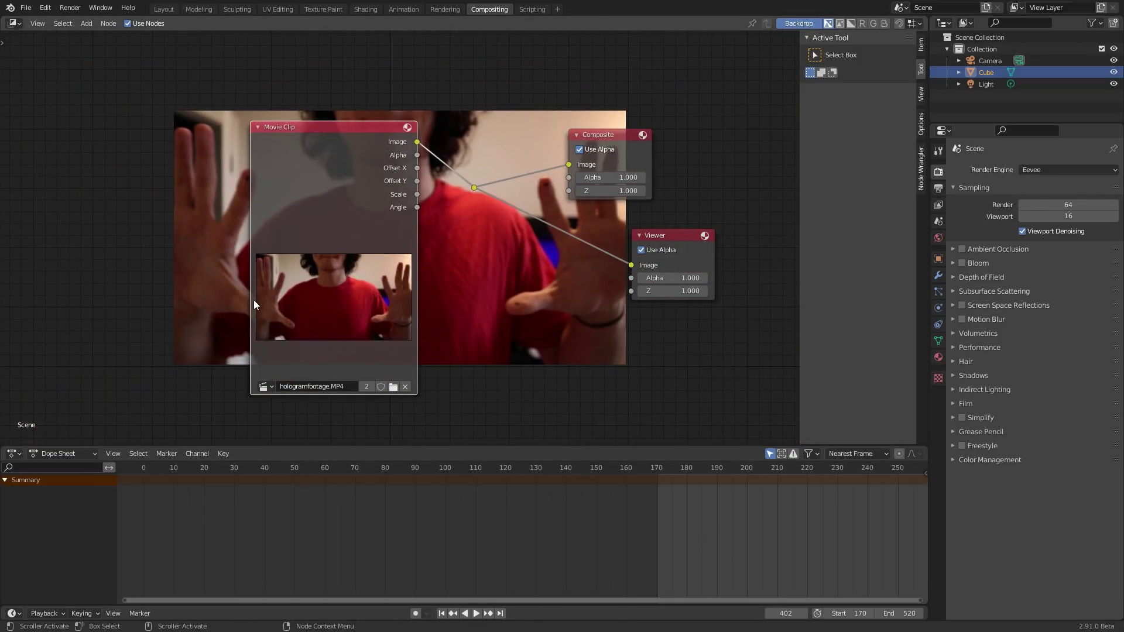
# Check the footage at frames 330 and 276 and move the Movie Clip node off the backdrop.
pyautogui.click(164, 9)
pyautogui.click(490, 9)
pyautogui.scroll(-6, 755, 531)
pyautogui.moveTo(738, 532); pyautogui.dragTo(611, 540, button='middle')
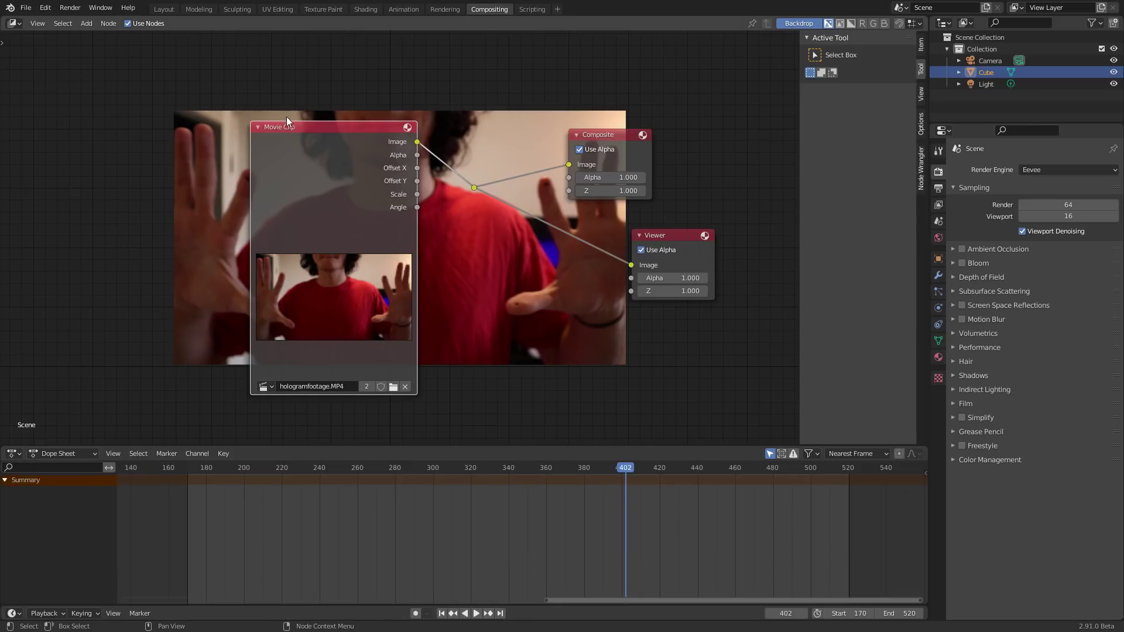
pyautogui.moveTo(286, 118); pyautogui.dragTo(74, 119)
pyautogui.click(489, 472)
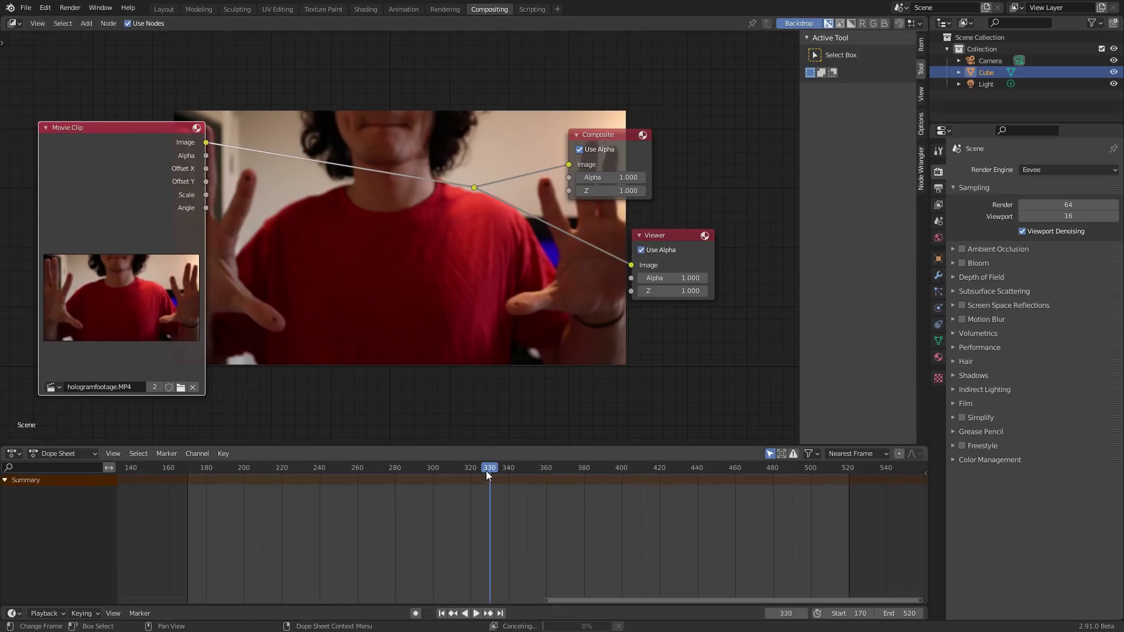
pyautogui.click(387, 468)
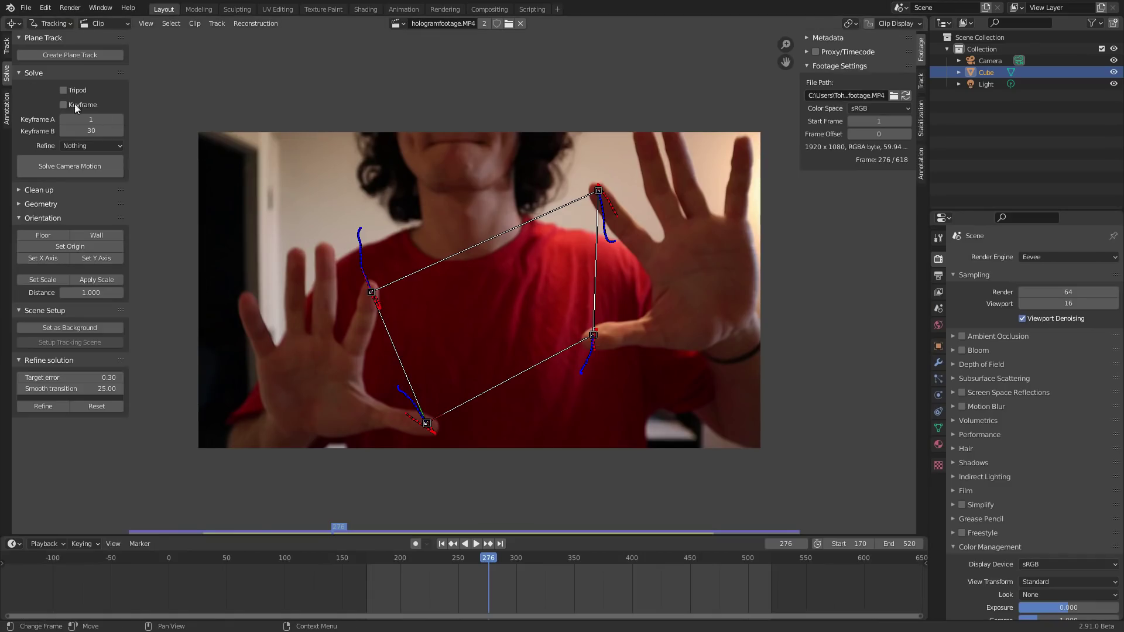
pyautogui.click(487, 10)
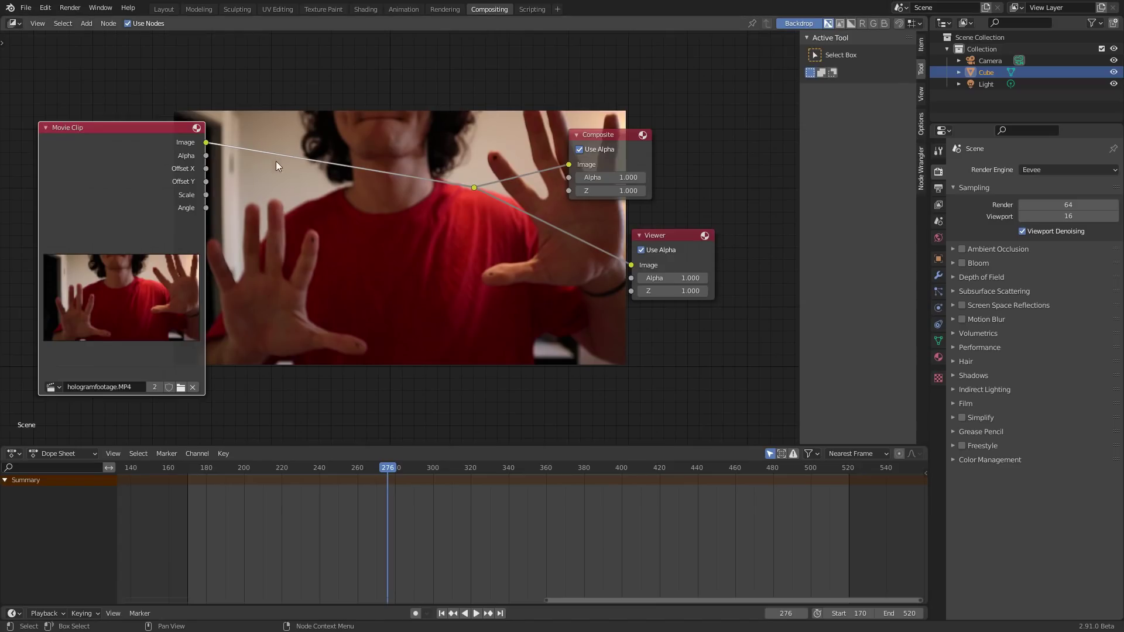
pyautogui.moveTo(196, 166); pyautogui.dragTo(323, 185, button='middle')
pyautogui.moveTo(249, 150); pyautogui.dragTo(101, 97)
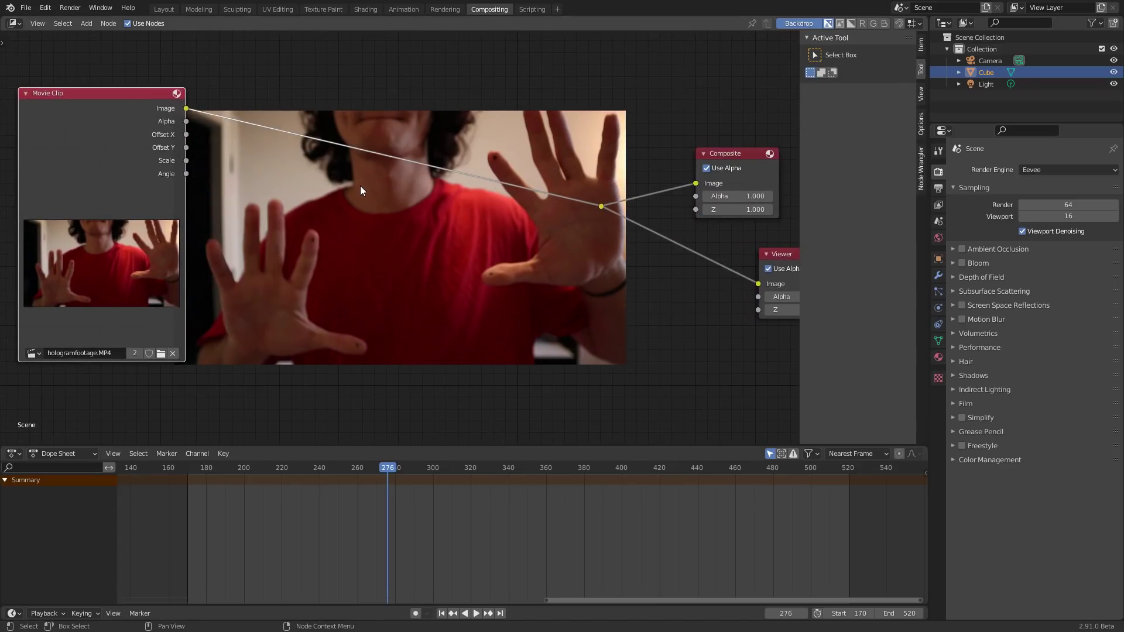
pyautogui.hotkey('shift', 'a')
# Add a Plane Track Deform node set to hologramfootage.MP4, Camera and Plane Track.
pyautogui.click(435, 44)
pyautogui.write('pl')
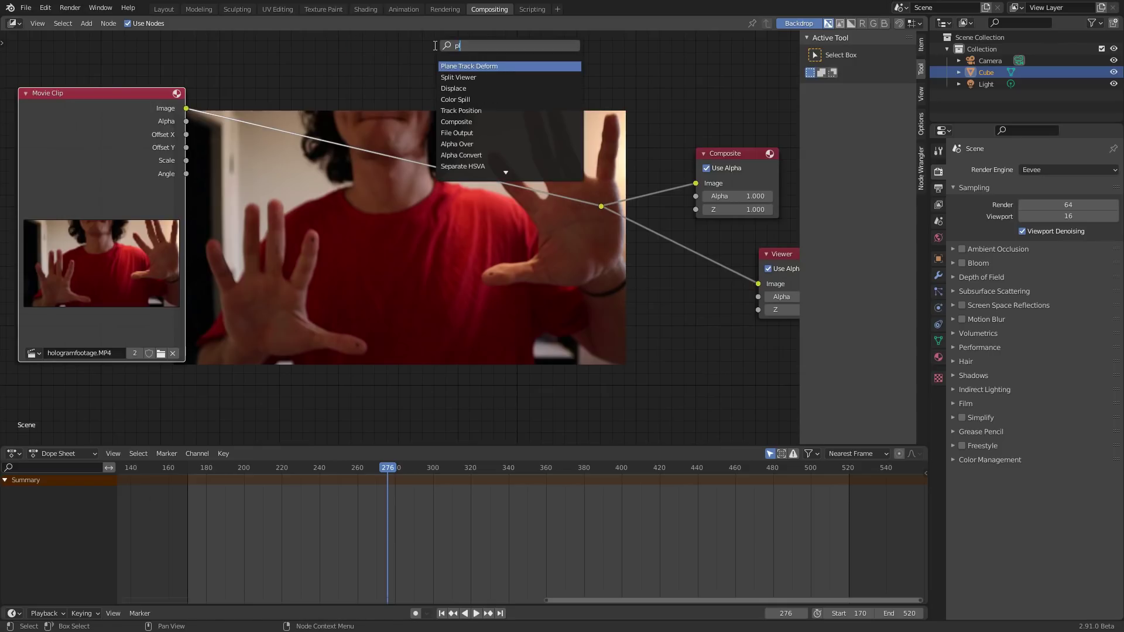
pyautogui.press('Return')
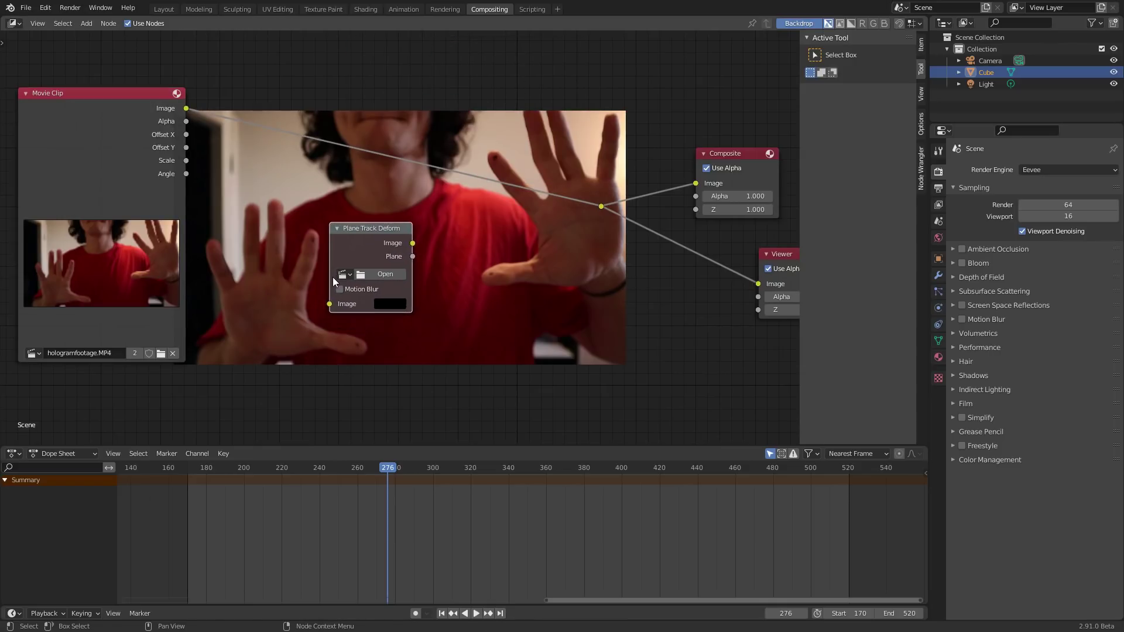
pyautogui.keyDown('ctrl'); pyautogui.keyDown('shift'); pyautogui.click(367, 231); pyautogui.keyUp('shift'); pyautogui.keyUp('ctrl')
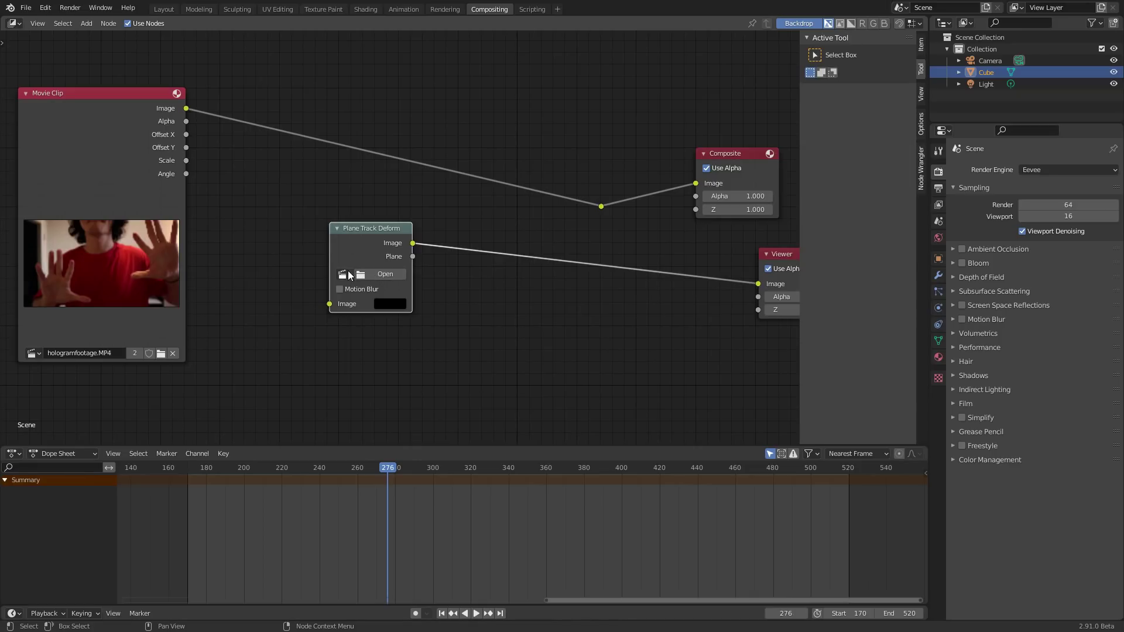
pyautogui.moveTo(123, 333); pyautogui.dragTo(223, 306, button='middle')
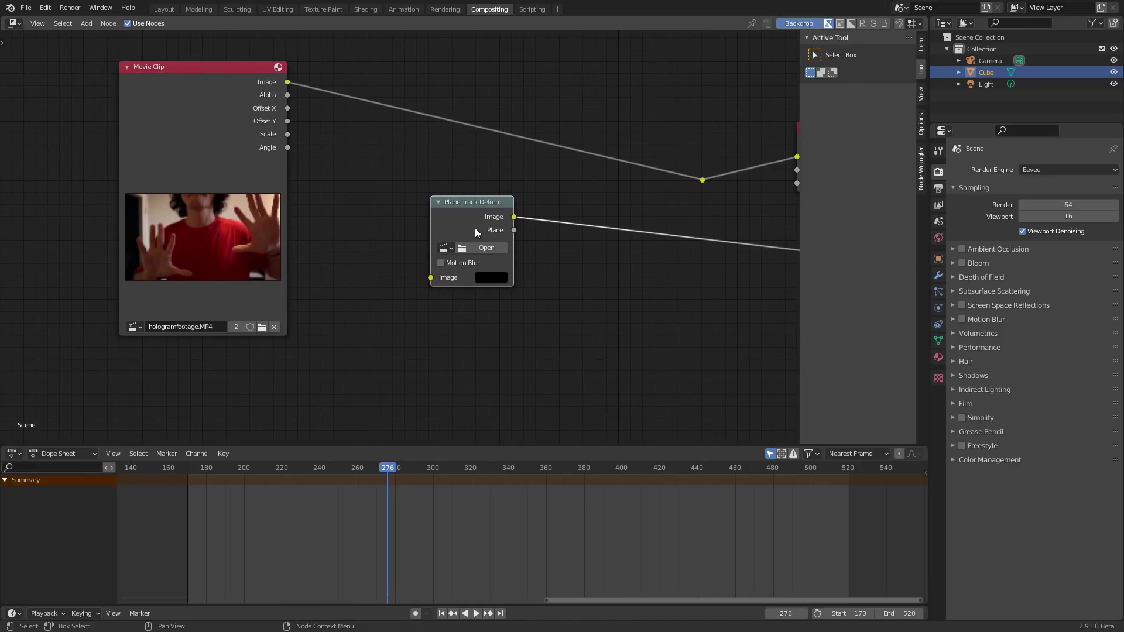
pyautogui.click(454, 252)
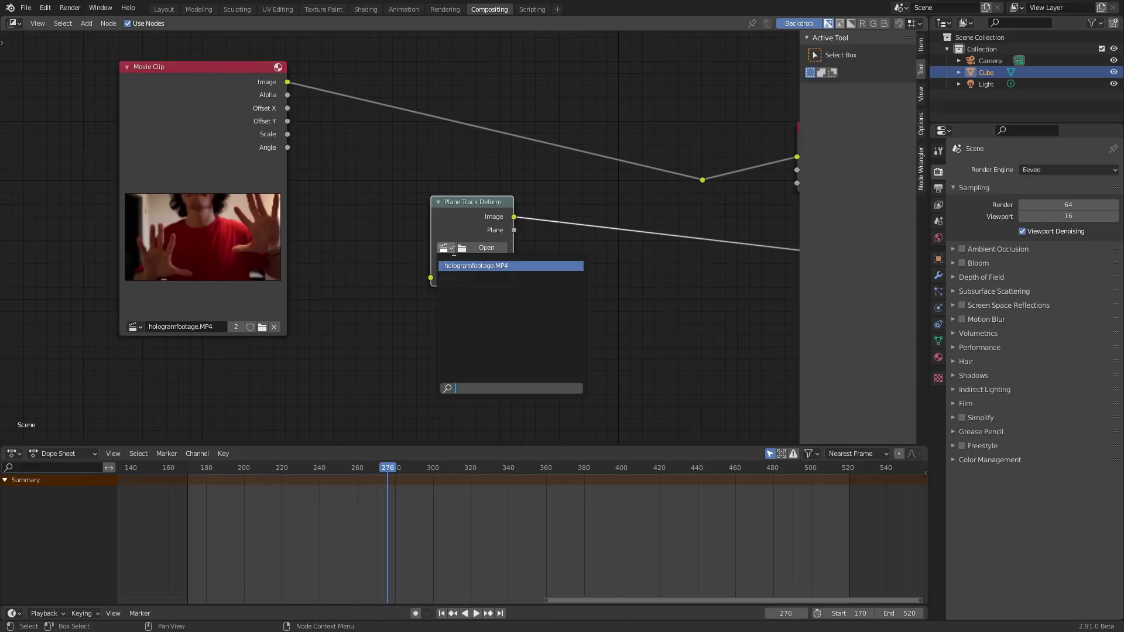
pyautogui.click(489, 267)
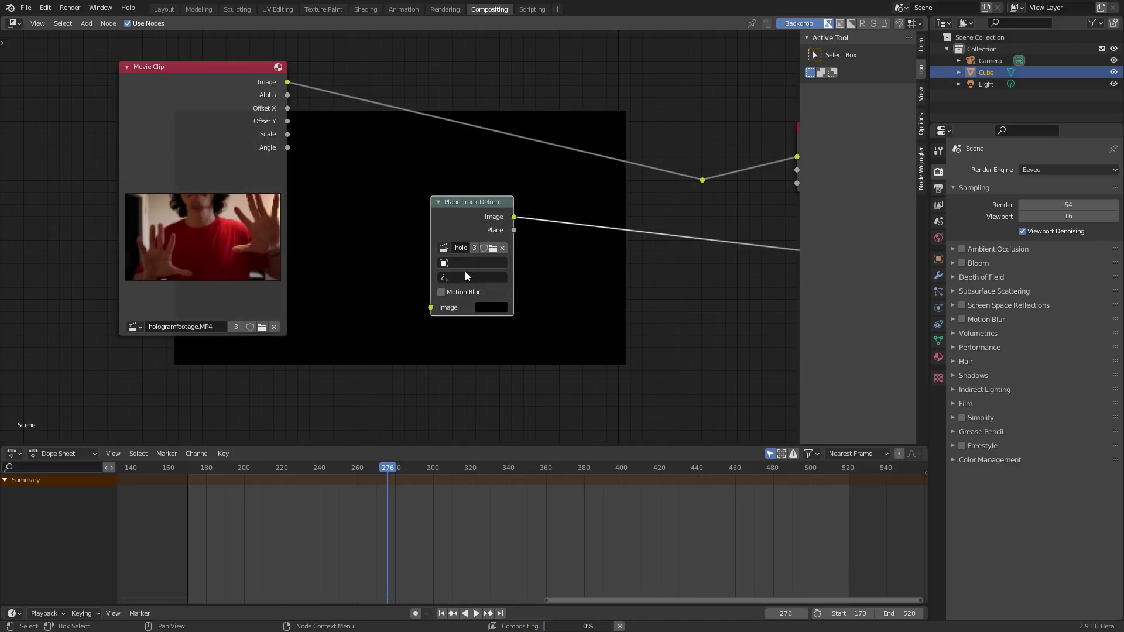
pyautogui.click(465, 263)
pyautogui.click(462, 280)
pyautogui.click(473, 276)
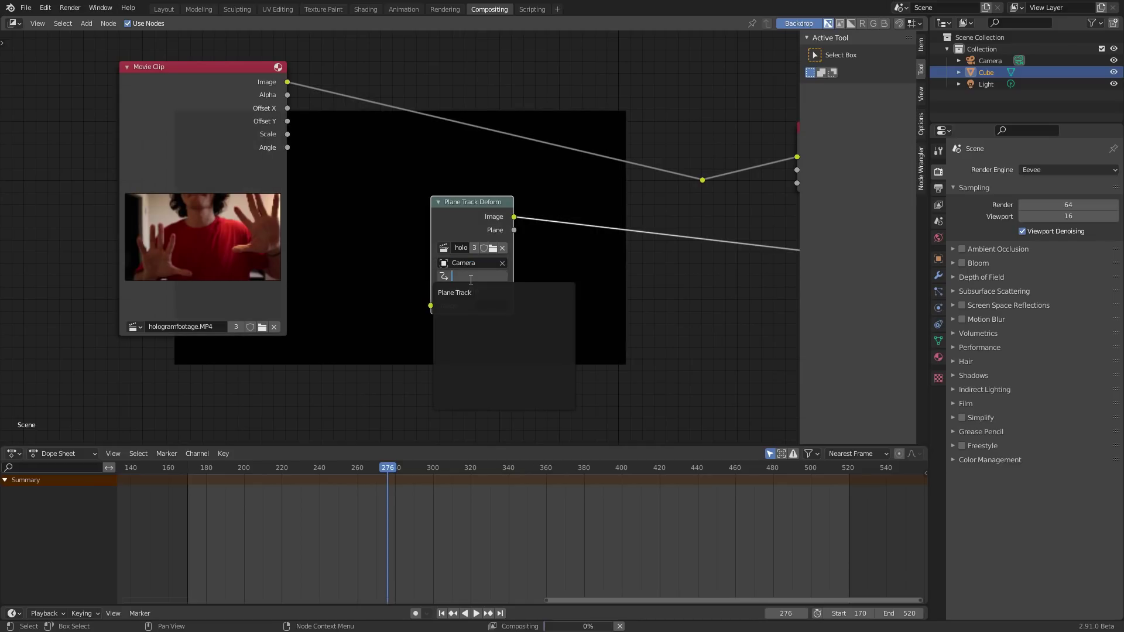
pyautogui.click(466, 294)
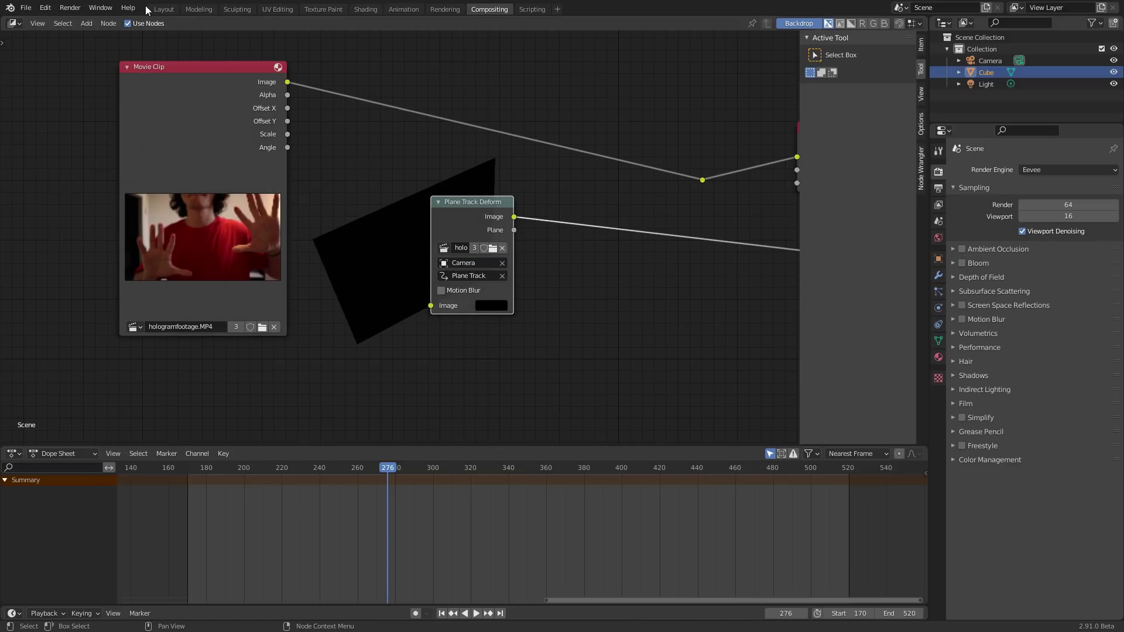
# Rename the plane track to 'gandalf' in the Layout clip editor's Track sidebar.
pyautogui.click(163, 8)
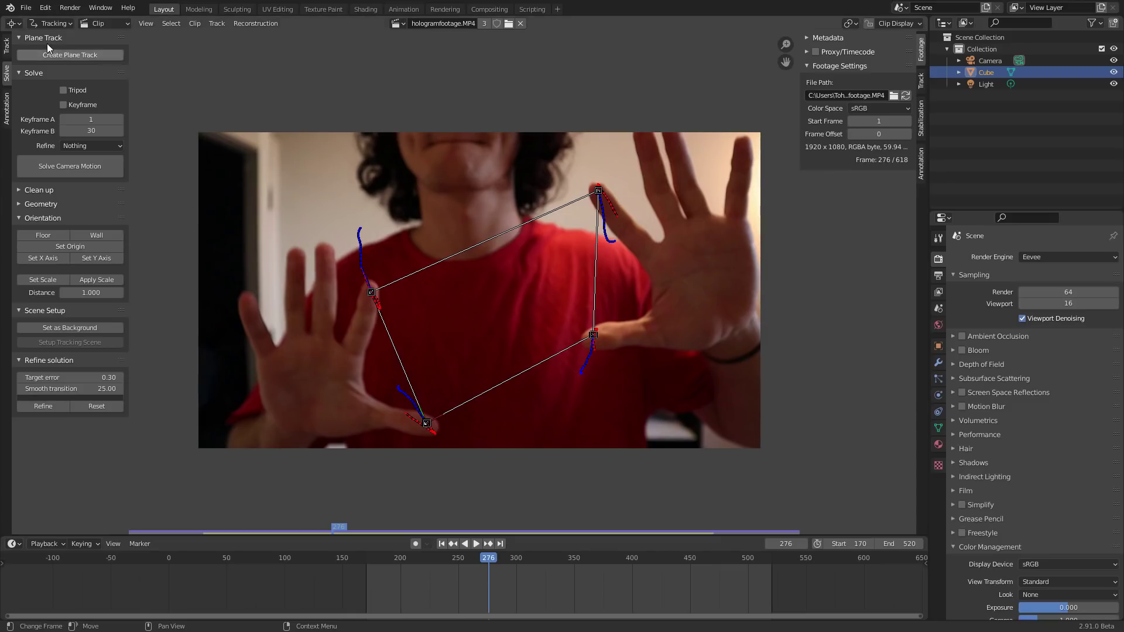
pyautogui.click(926, 84)
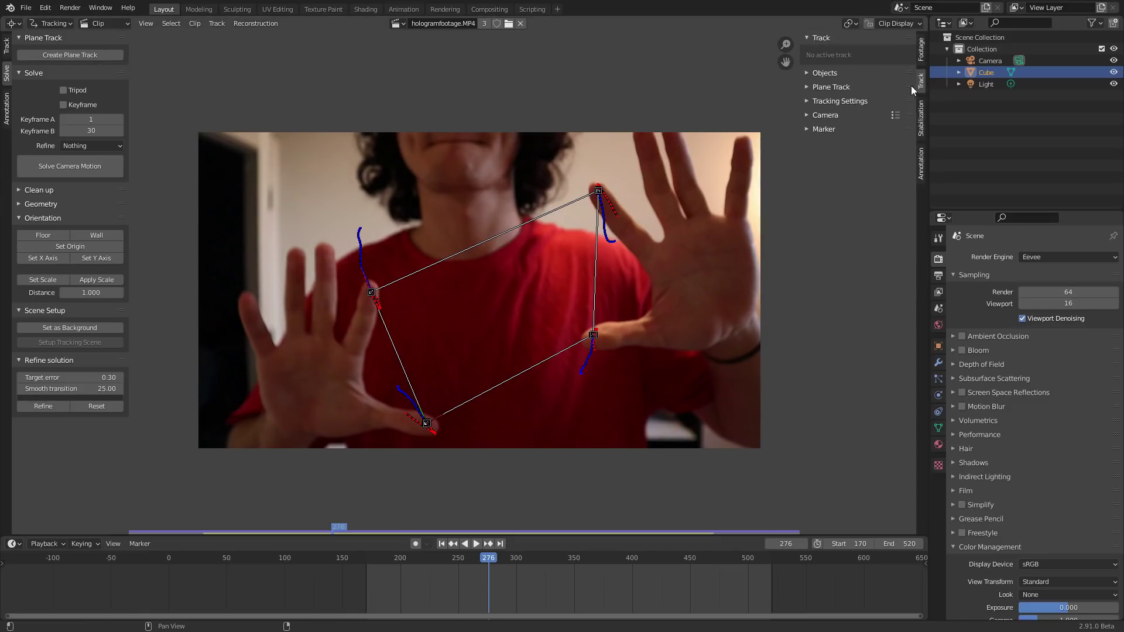
pyautogui.click(874, 88)
pyautogui.click(871, 105)
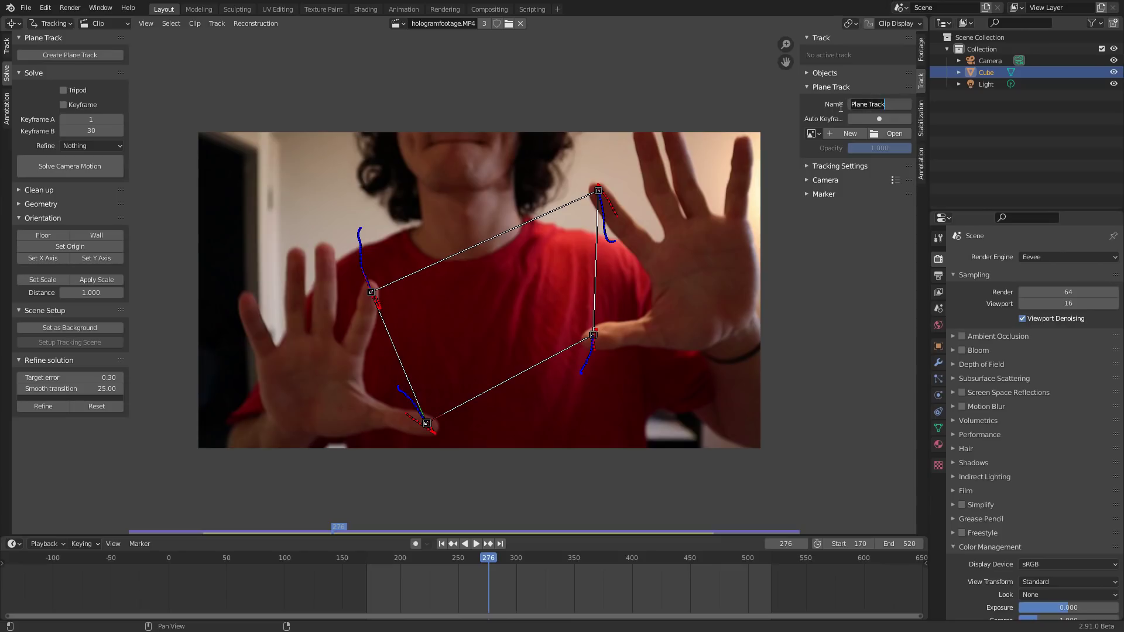
pyautogui.write('gandalf')
pyautogui.press('Return')
# Set the Plane Track Deform node's plane track to gandalf and go to frame 311.
pyautogui.click(488, 9)
pyautogui.scroll(2, 457, 269)
pyautogui.click(480, 282)
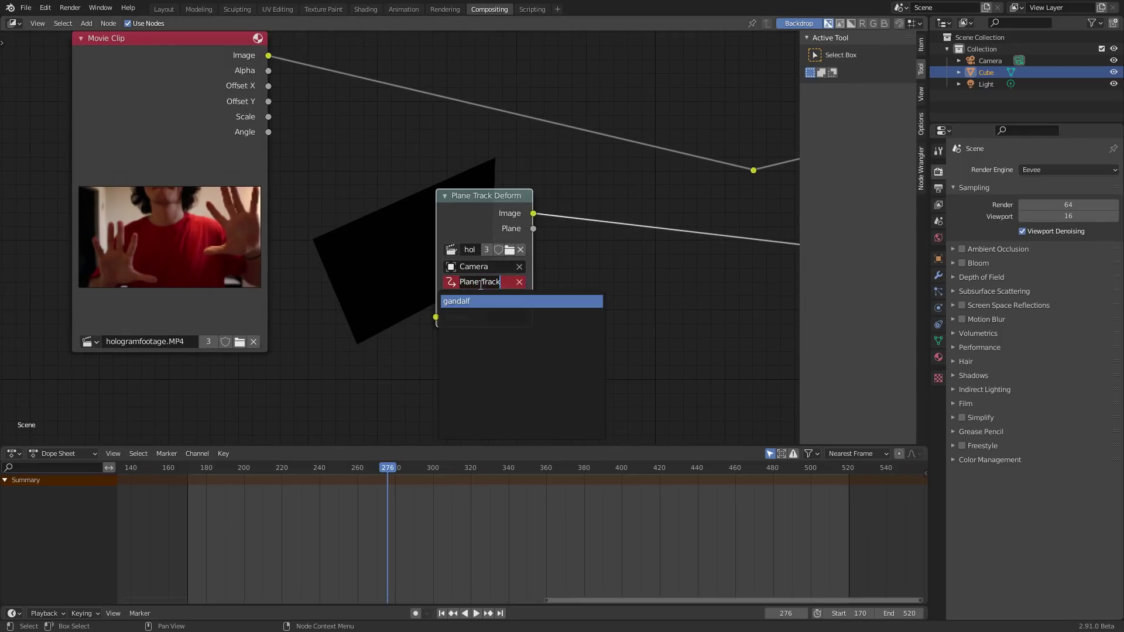
pyautogui.click(466, 303)
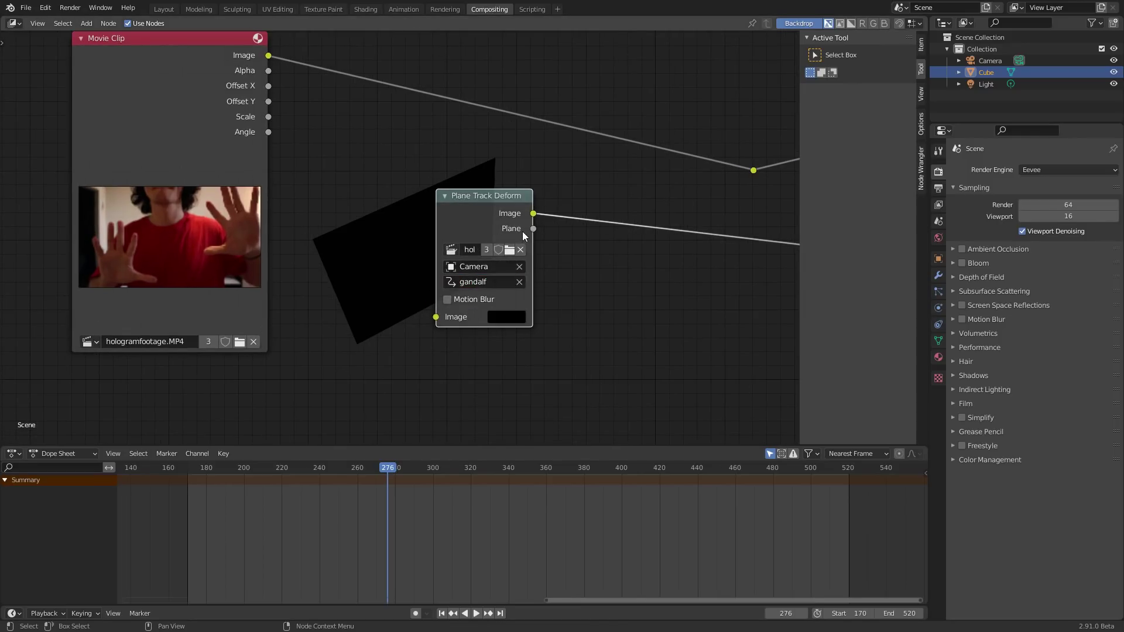
pyautogui.click(454, 468)
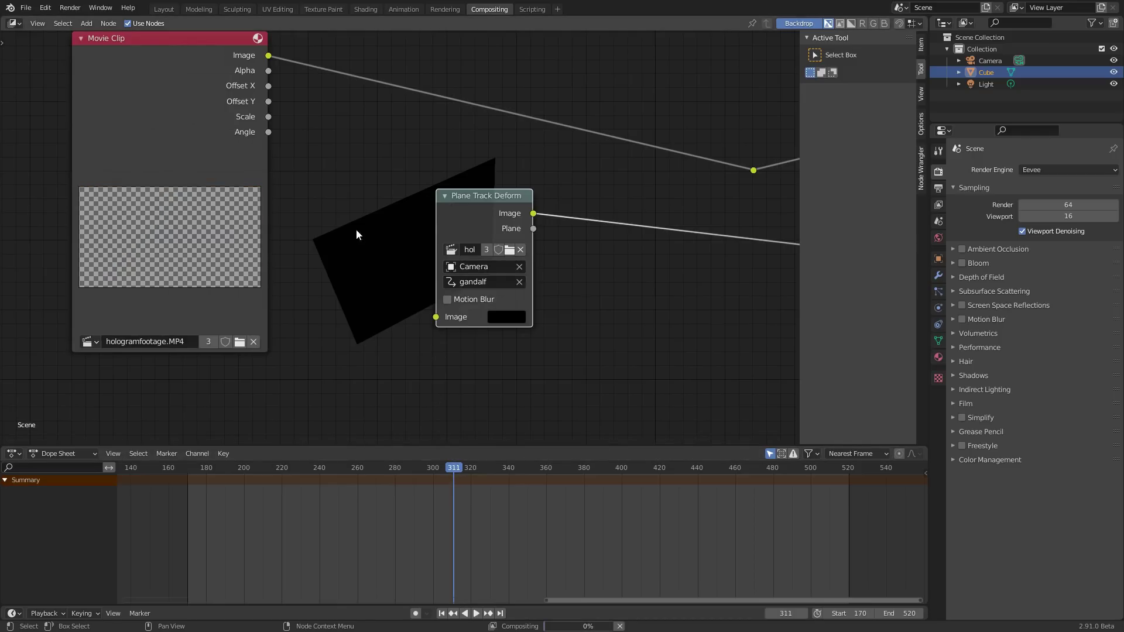
# Enable Motion Blur with 16 samples on the node and preview its Image output.
pyautogui.moveTo(476, 213); pyautogui.dragTo(536, 211)
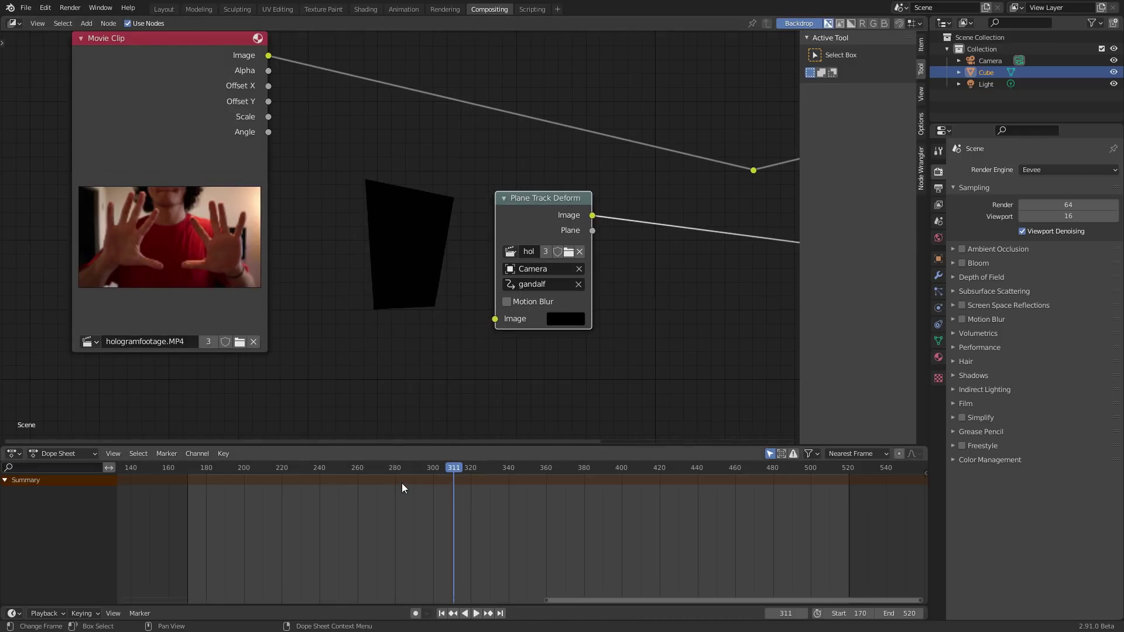
pyautogui.keyDown('ctrl'); pyautogui.keyDown('shift'); pyautogui.click(556, 202); pyautogui.keyUp('shift'); pyautogui.keyUp('ctrl')
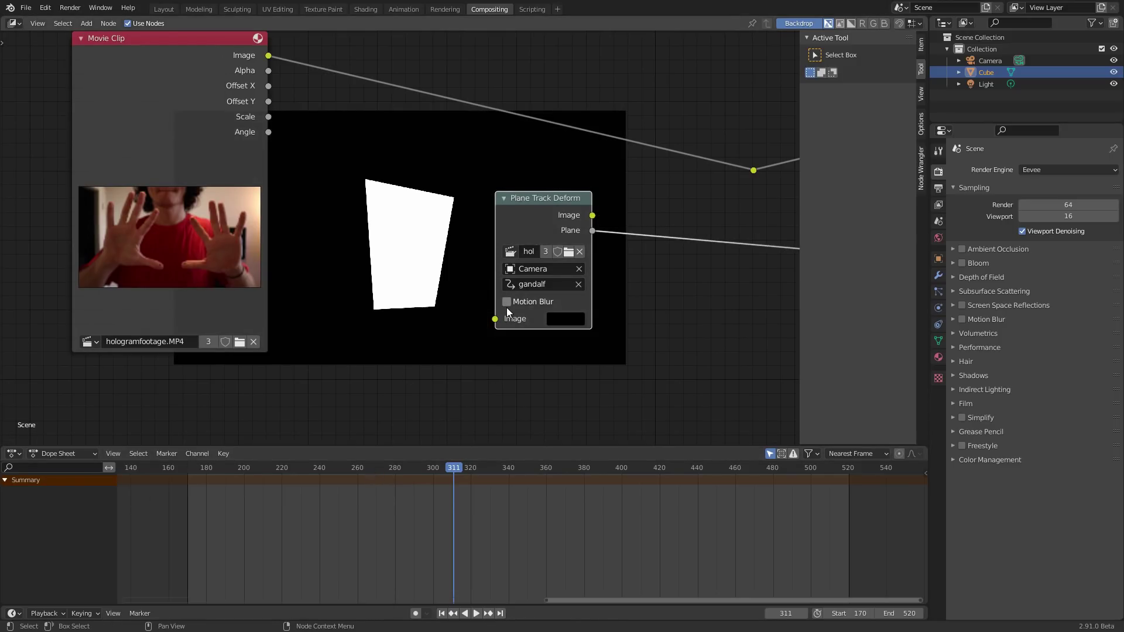
pyautogui.click(507, 302)
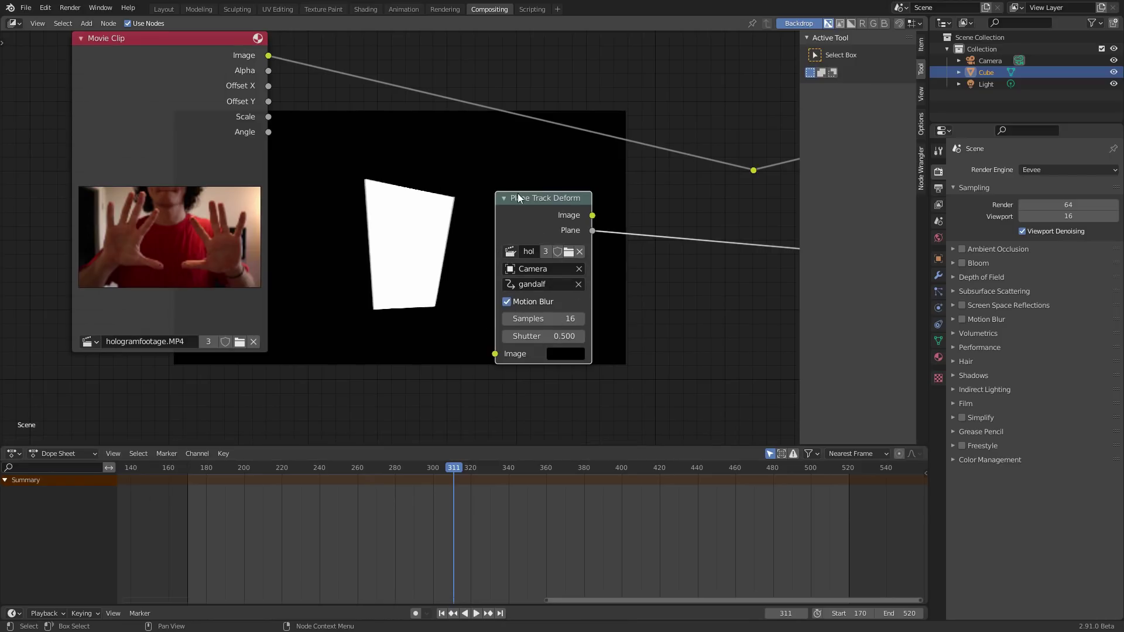
pyautogui.keyDown('ctrl'); pyautogui.keyDown('shift'); pyautogui.click(566, 202); pyautogui.keyUp('shift'); pyautogui.keyUp('ctrl')
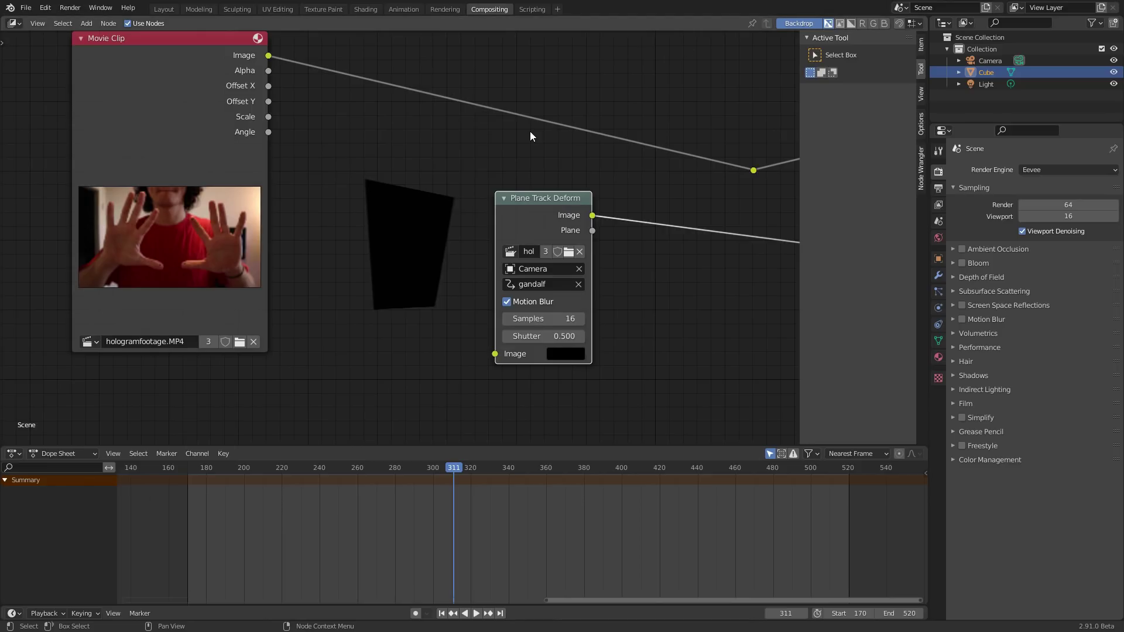
pyautogui.hotkey('alt', 'F11')
pyautogui.moveTo(678, 7); pyautogui.dragTo(827, 81)
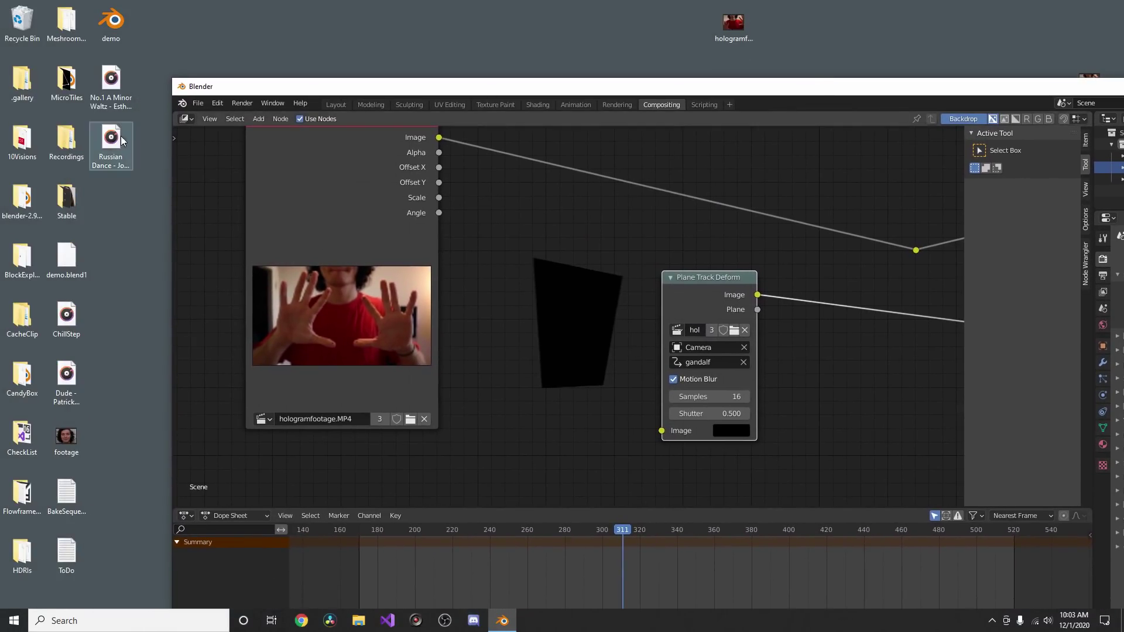
# Drag the gandalf image from the desktop into the node editor as an image node.
pyautogui.moveTo(566, 94); pyautogui.dragTo(492, 172)
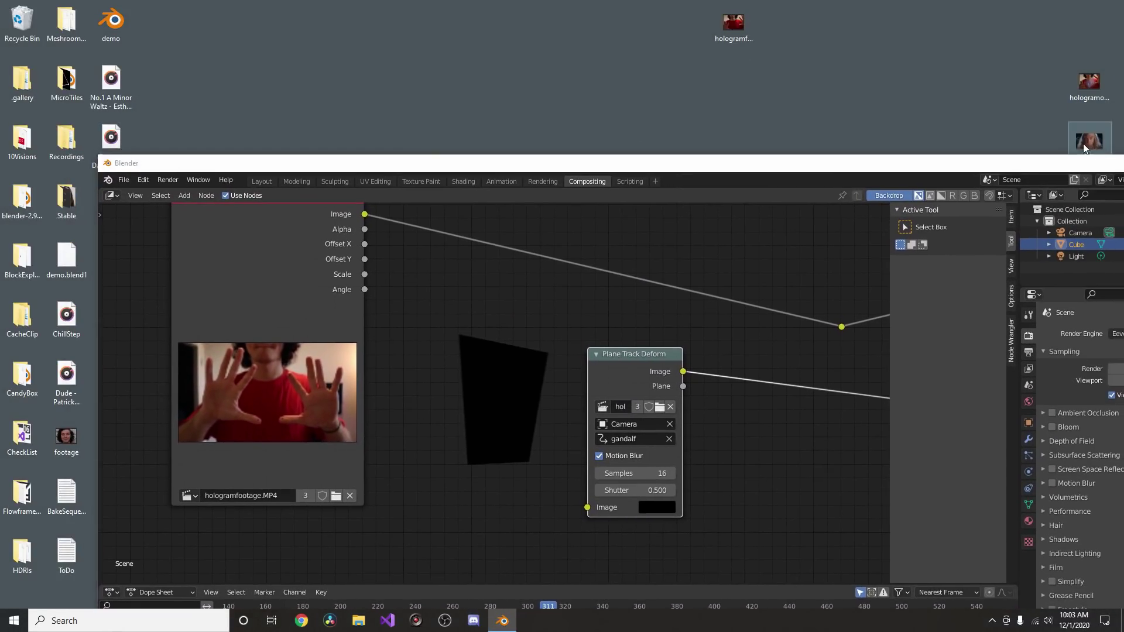
pyautogui.moveTo(820, 79); pyautogui.dragTo(409, 413)
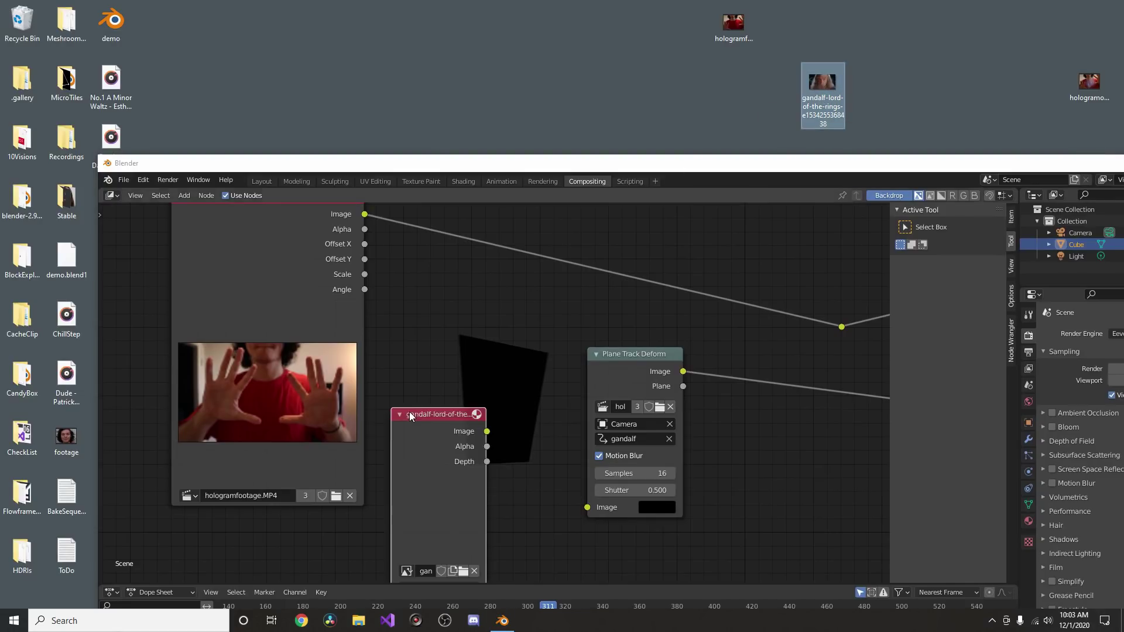
pyautogui.doubleClick(551, 171)
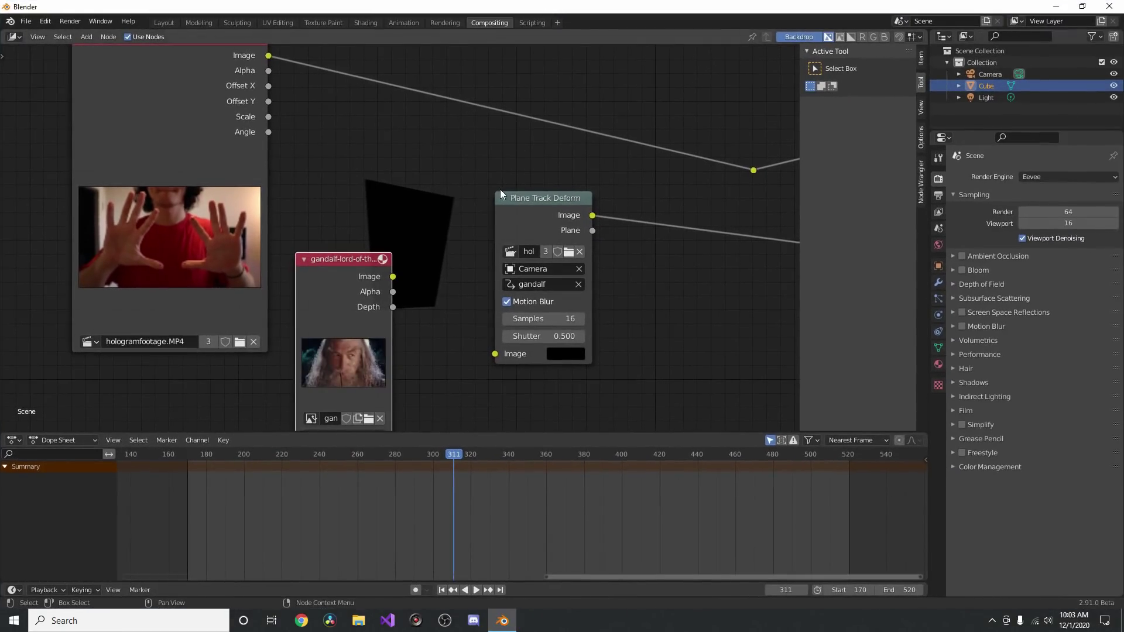
pyautogui.scroll(-3, 499, 190)
pyautogui.press('q')
pyautogui.click(490, 193)
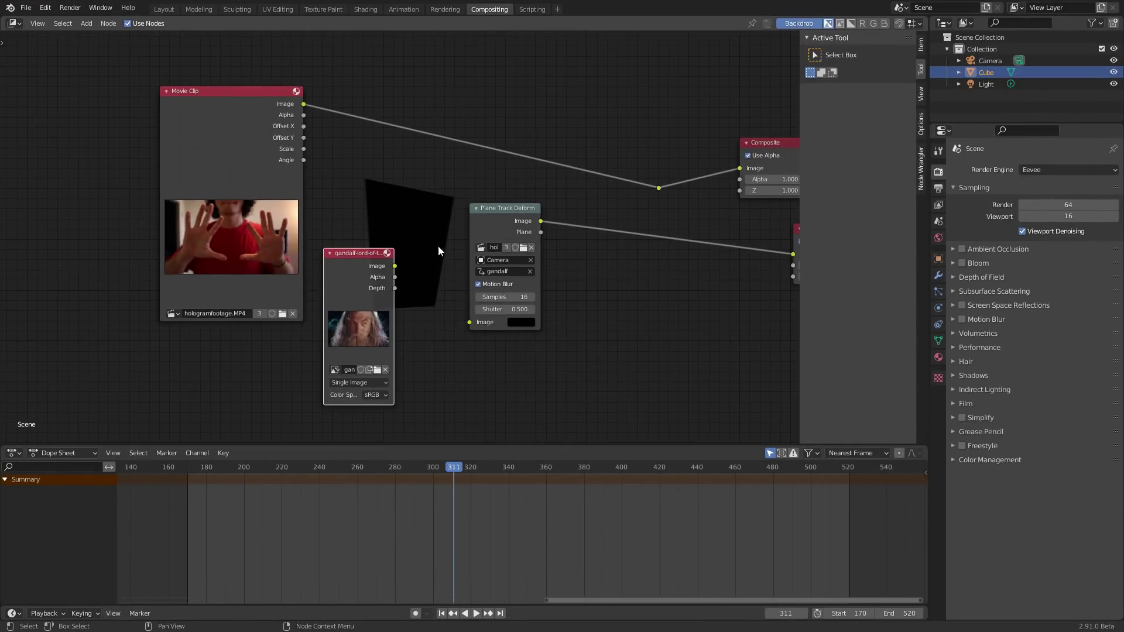
# Connect the gandalf image to the Plane Track Deform Image input and check frame 383.
pyautogui.moveTo(419, 244); pyautogui.dragTo(488, 166, button='middle')
pyautogui.moveTo(433, 175); pyautogui.dragTo(542, 249)
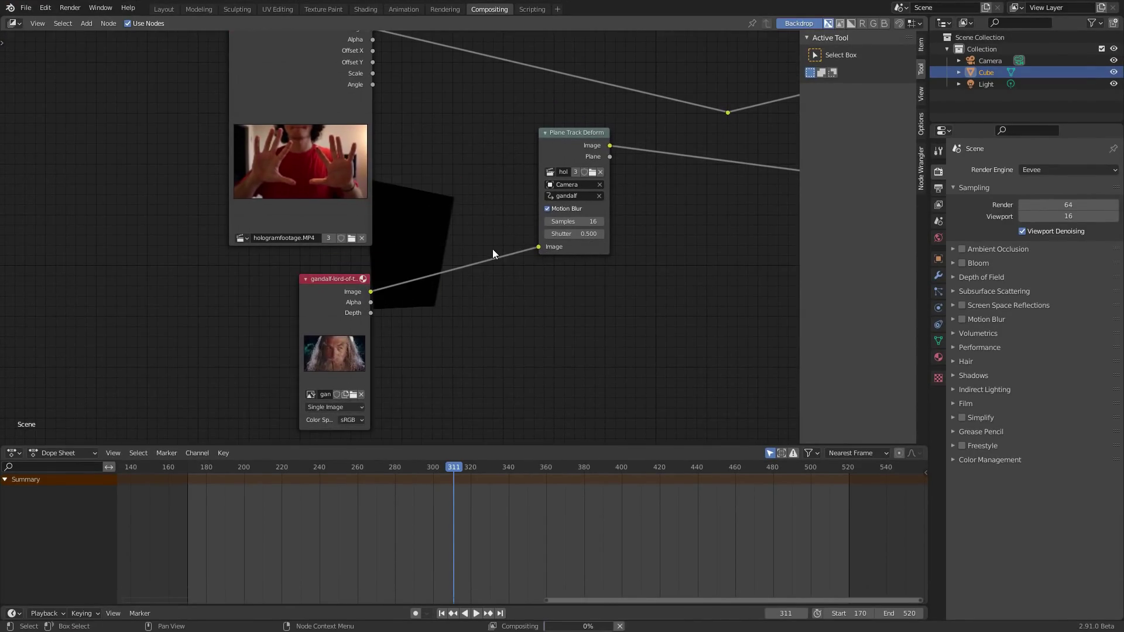
pyautogui.moveTo(493, 248); pyautogui.dragTo(451, 261, button='middle')
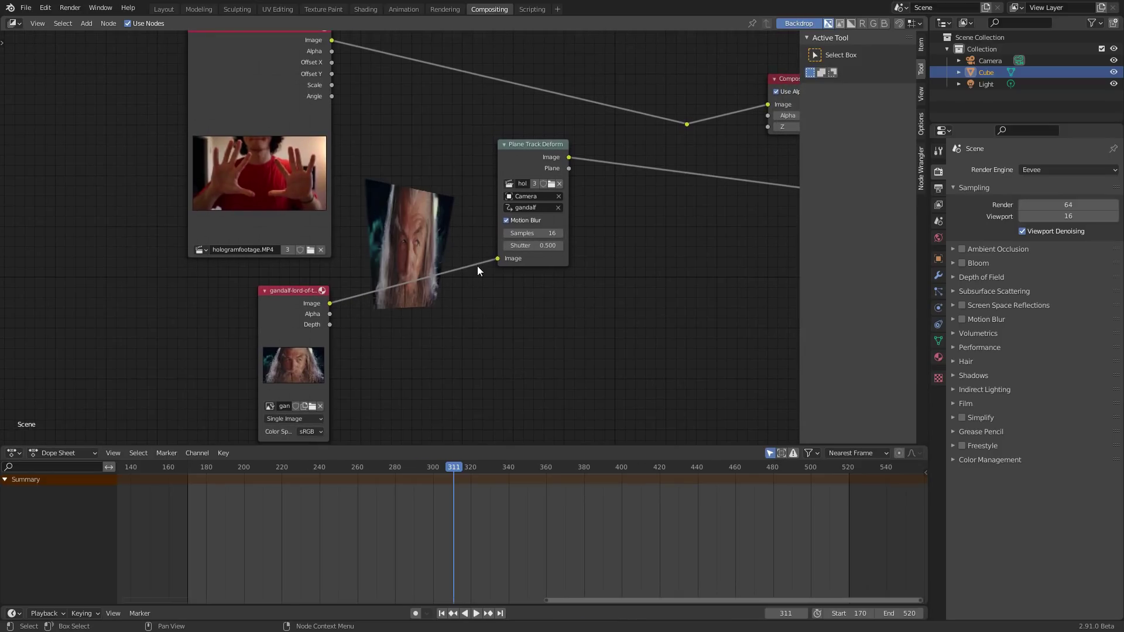
pyautogui.click(589, 468)
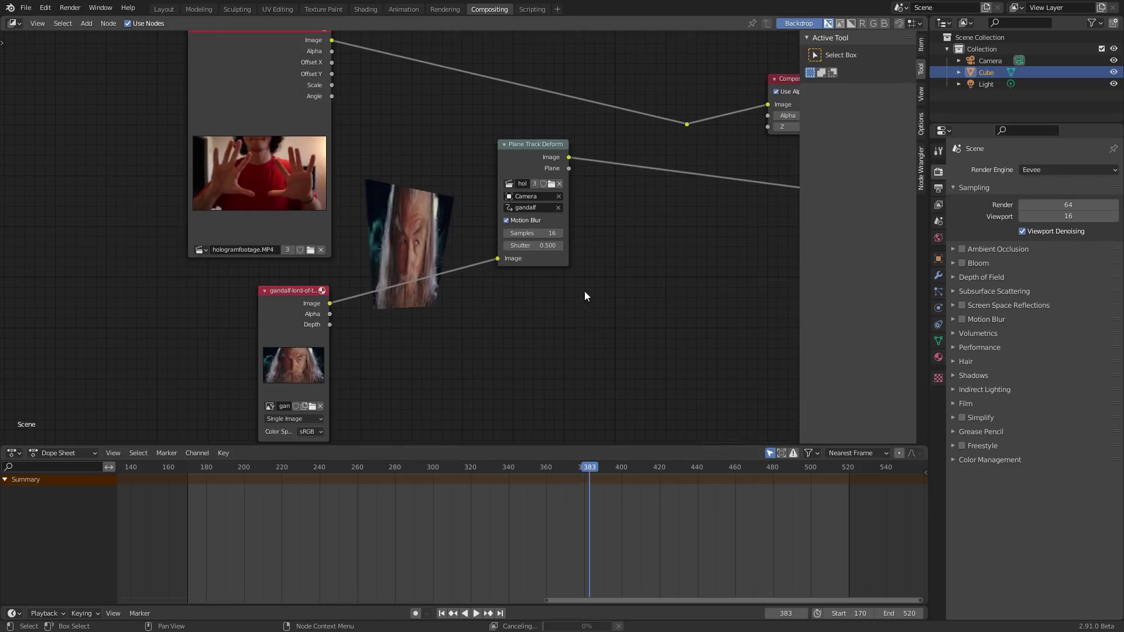
# Add a Corner Pin node via the 'corn' search.
pyautogui.hotkey('shift', 'a')
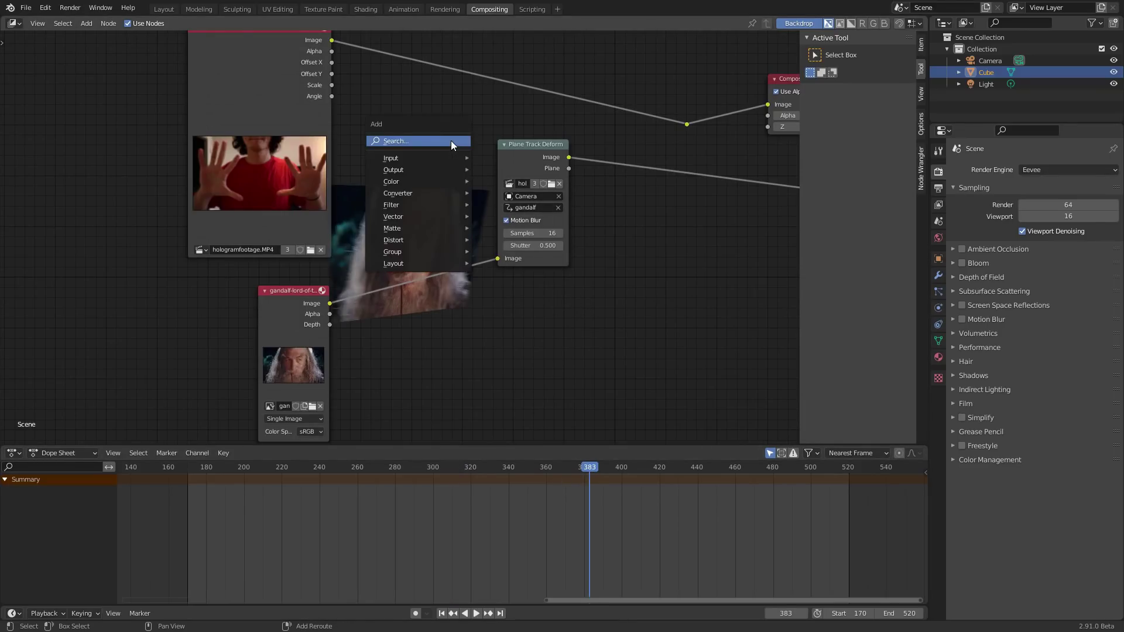
pyautogui.write('corn')
pyautogui.press('Return')
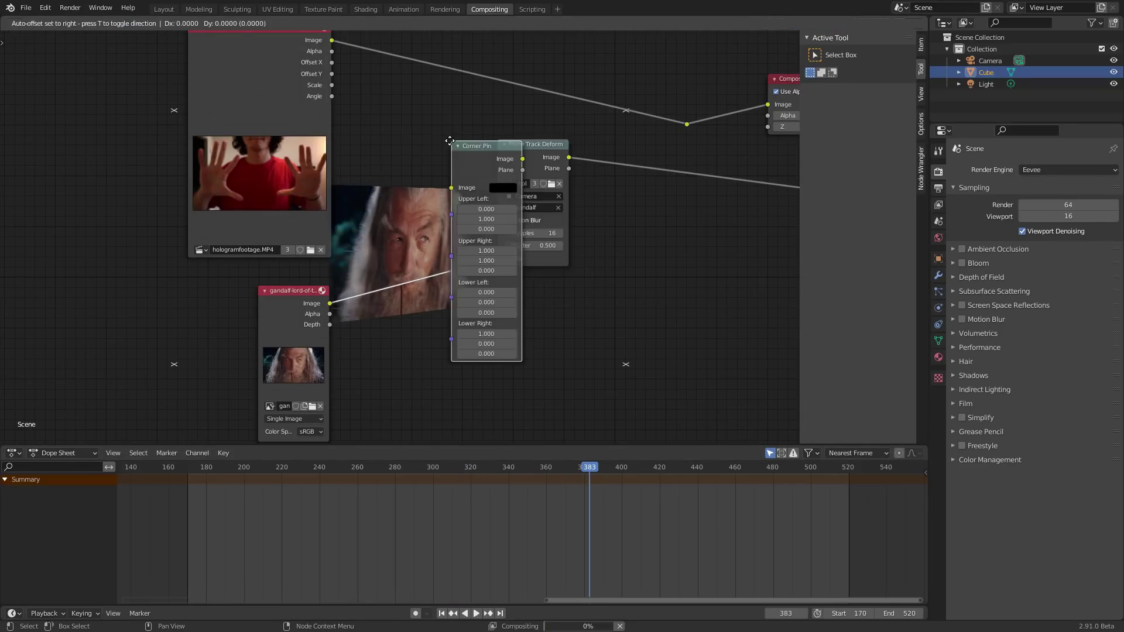
pyautogui.click(698, 303)
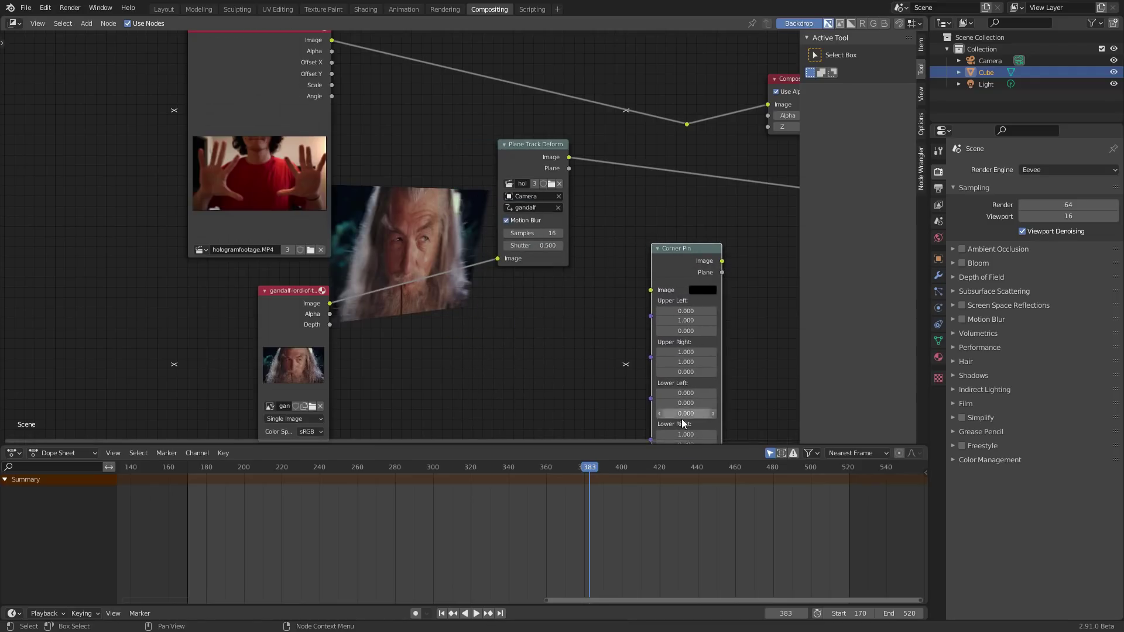
pyautogui.moveTo(672, 407); pyautogui.dragTo(631, 272, button='middle')
# Add a Track Position node, then delete it and the Corner Pin node.
pyautogui.hotkey('shift', 'a')
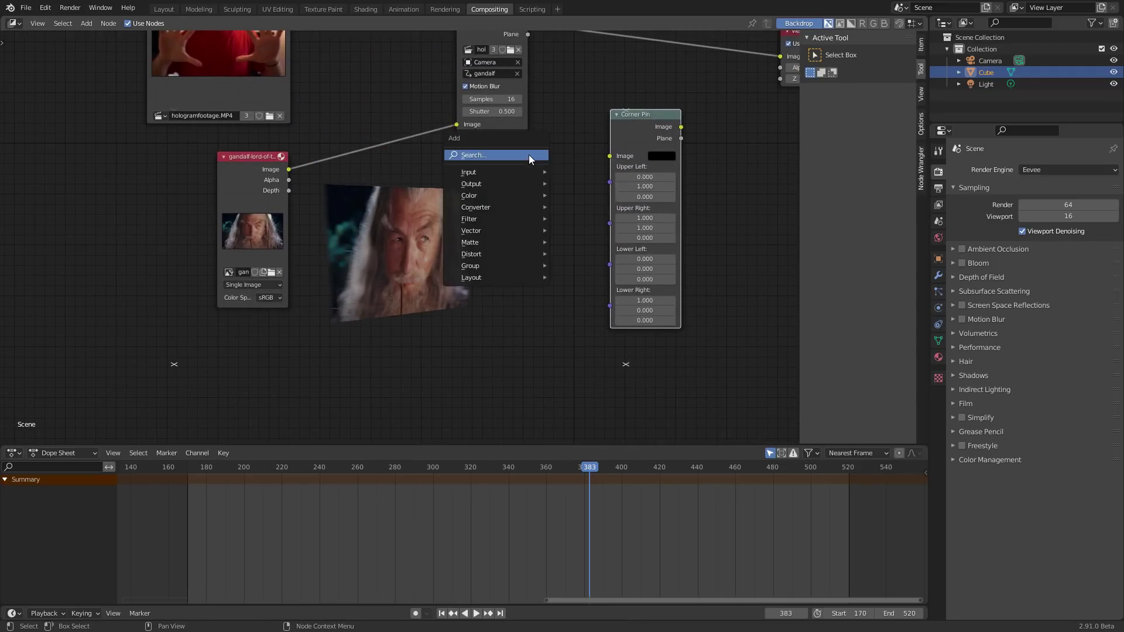
pyautogui.write('track')
pyautogui.press('Return')
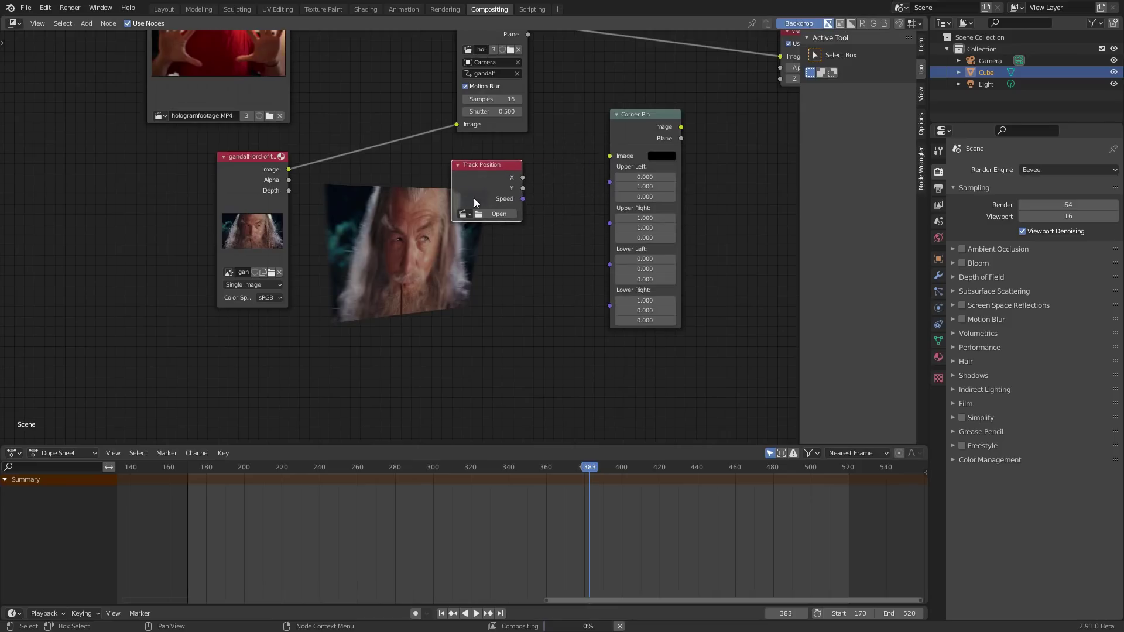
pyautogui.press('x')
pyautogui.click(621, 120)
pyautogui.press('x')
# Reposition the Plane Track Deform node and check the tracking at frame 302.
pyautogui.moveTo(451, 154); pyautogui.dragTo(447, 253, button='middle')
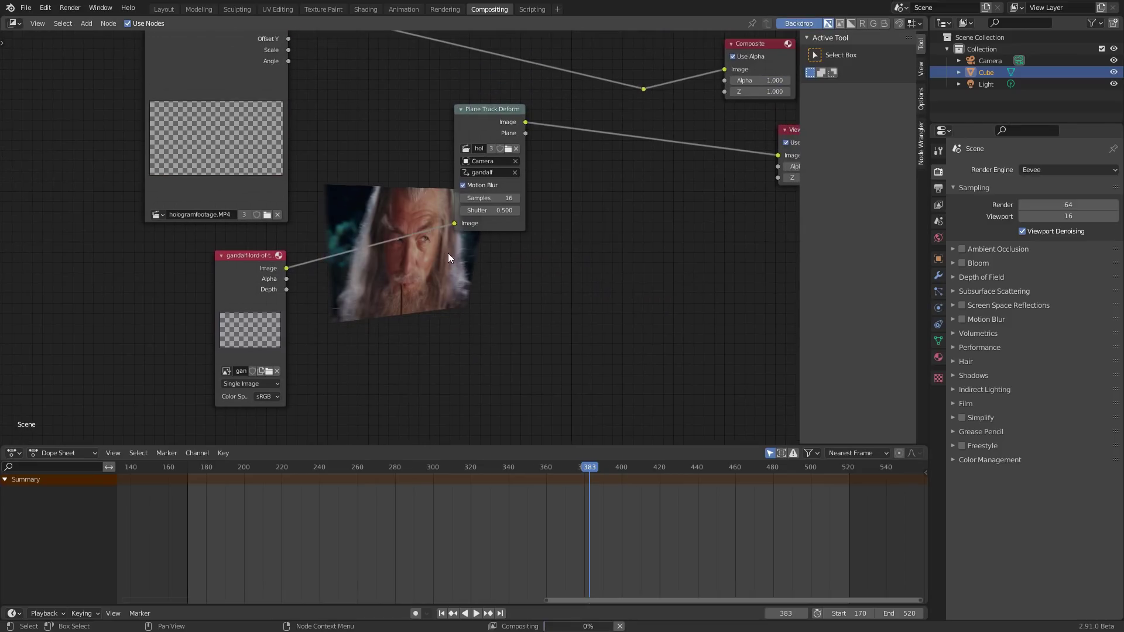
pyautogui.moveTo(475, 136); pyautogui.dragTo(490, 151)
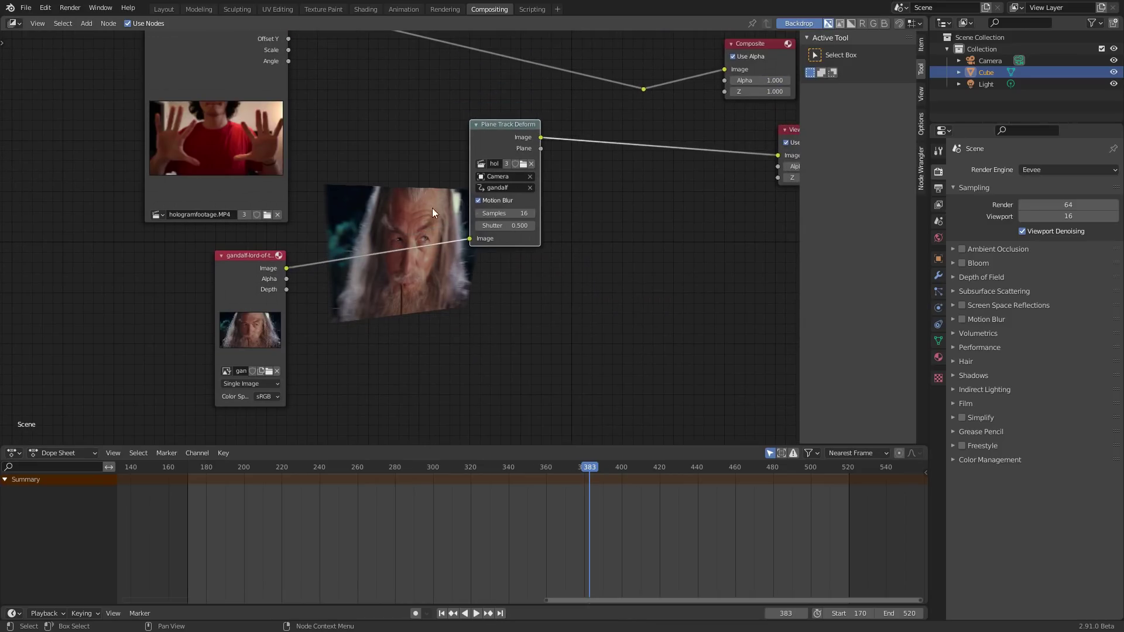
pyautogui.click(437, 466)
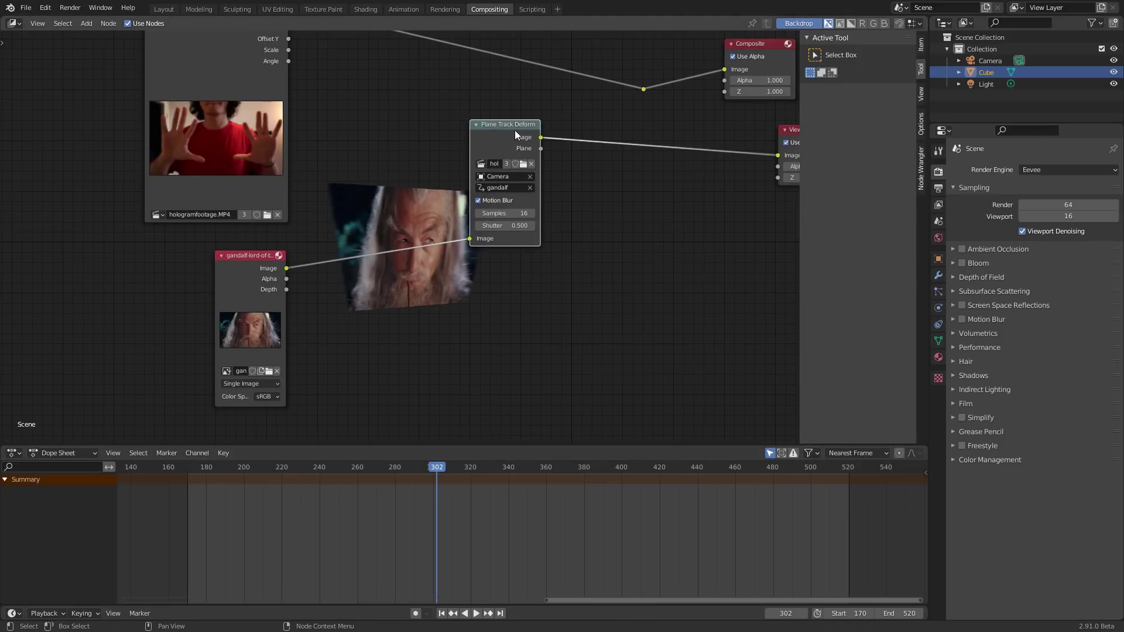
pyautogui.moveTo(509, 123); pyautogui.dragTo(474, 144)
pyautogui.moveTo(437, 102); pyautogui.dragTo(497, 215, button='middle')
pyautogui.moveTo(501, 262); pyautogui.dragTo(398, 264)
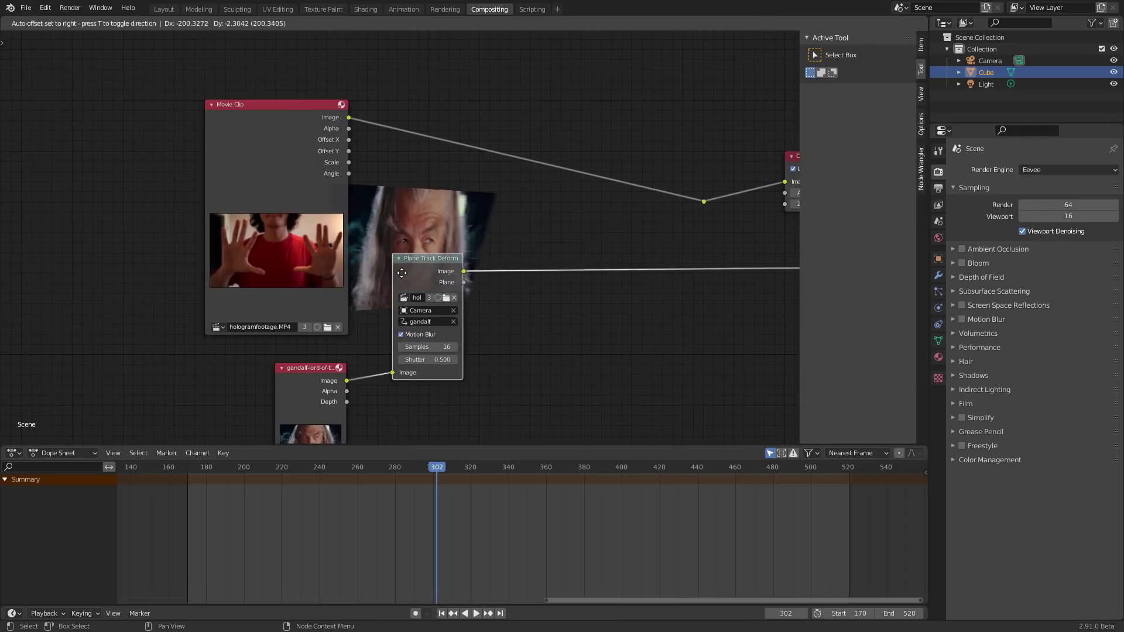
# Insert an Alpha Over node onto the Movie Clip link.
pyautogui.hotkey('shift', 'a')
pyautogui.click(485, 91)
pyautogui.write('alp')
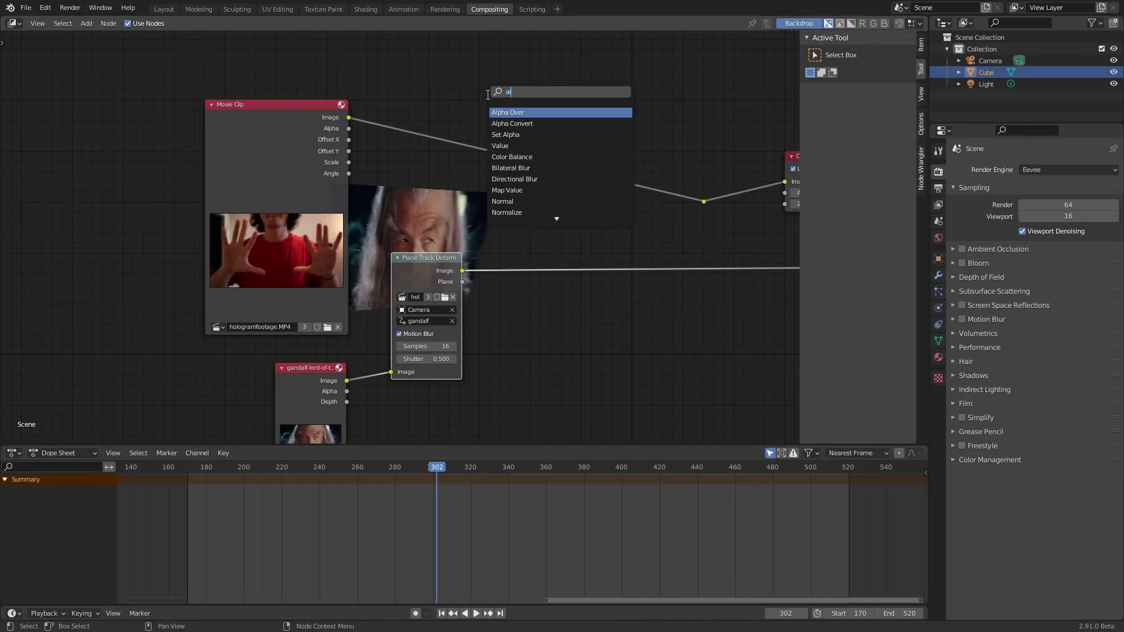
pyautogui.click(526, 122)
pyautogui.rightClick(597, 113)
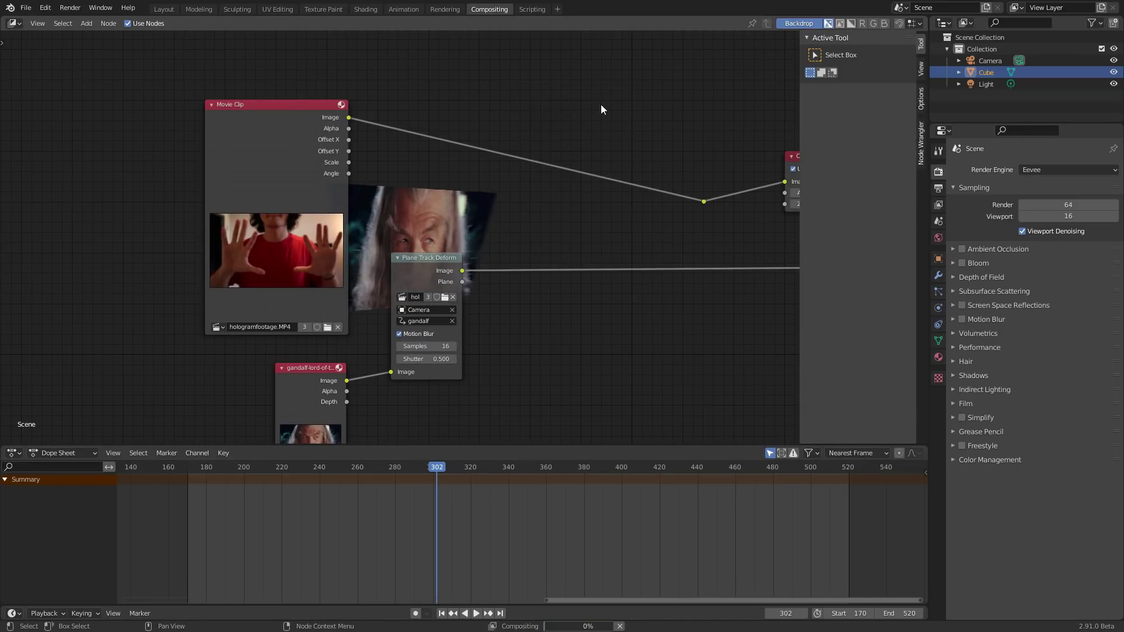
pyautogui.hotkey('shift', 'a')
pyautogui.click(601, 104)
pyautogui.write('alp')
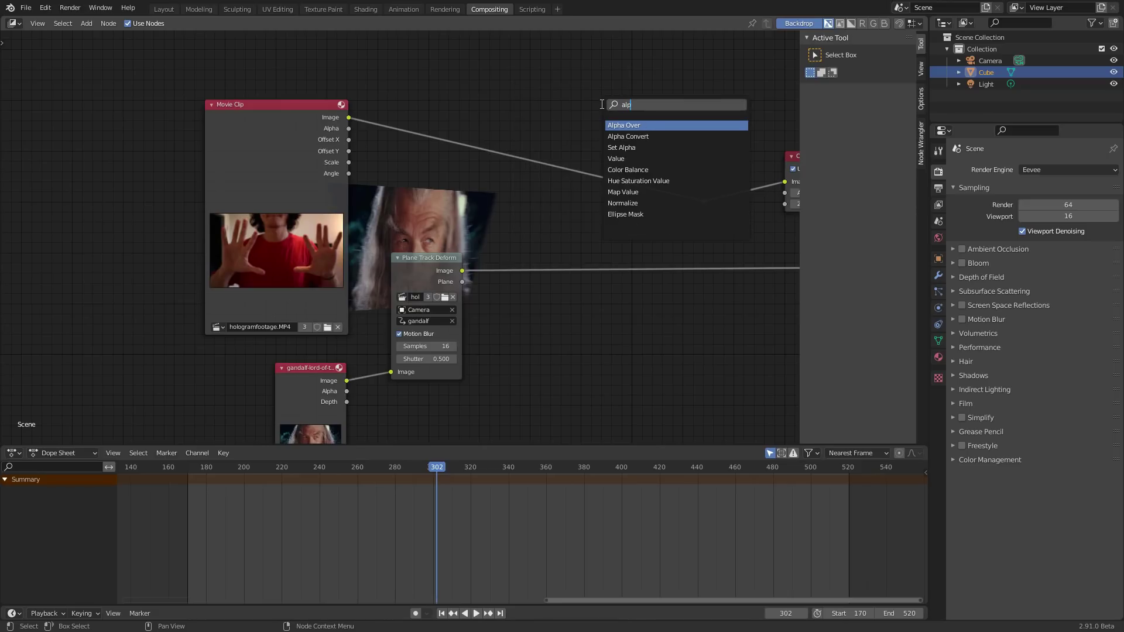
pyautogui.click(623, 125)
pyautogui.click(592, 157)
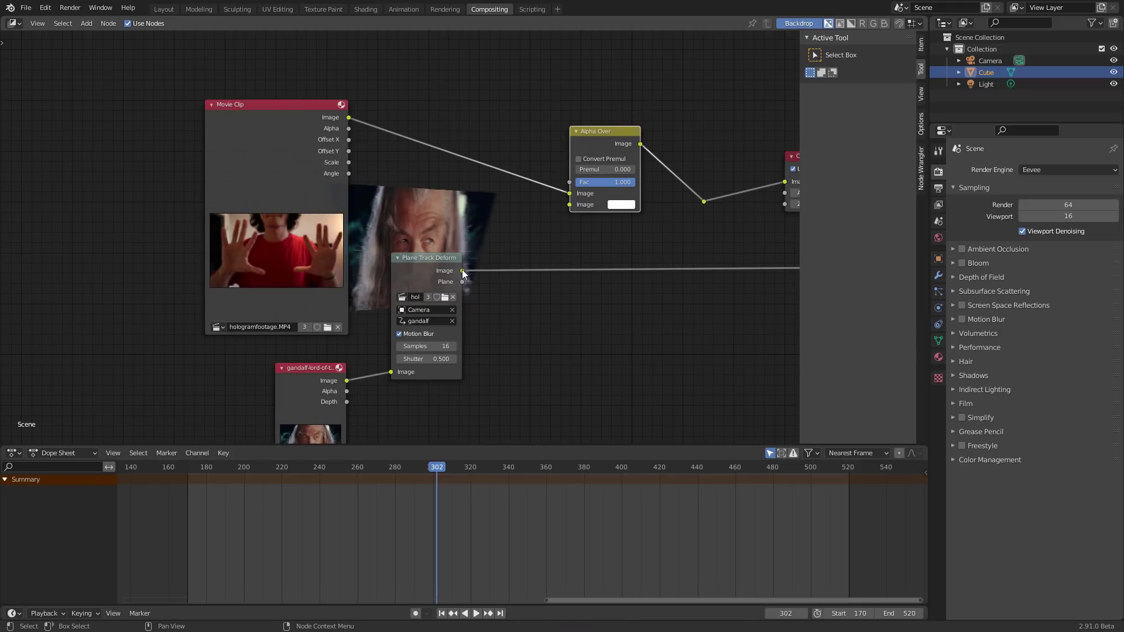
# Feed the warped Gandalf image into Alpha Over and preview the overlay at frame 378.
pyautogui.moveTo(461, 271); pyautogui.dragTo(567, 204)
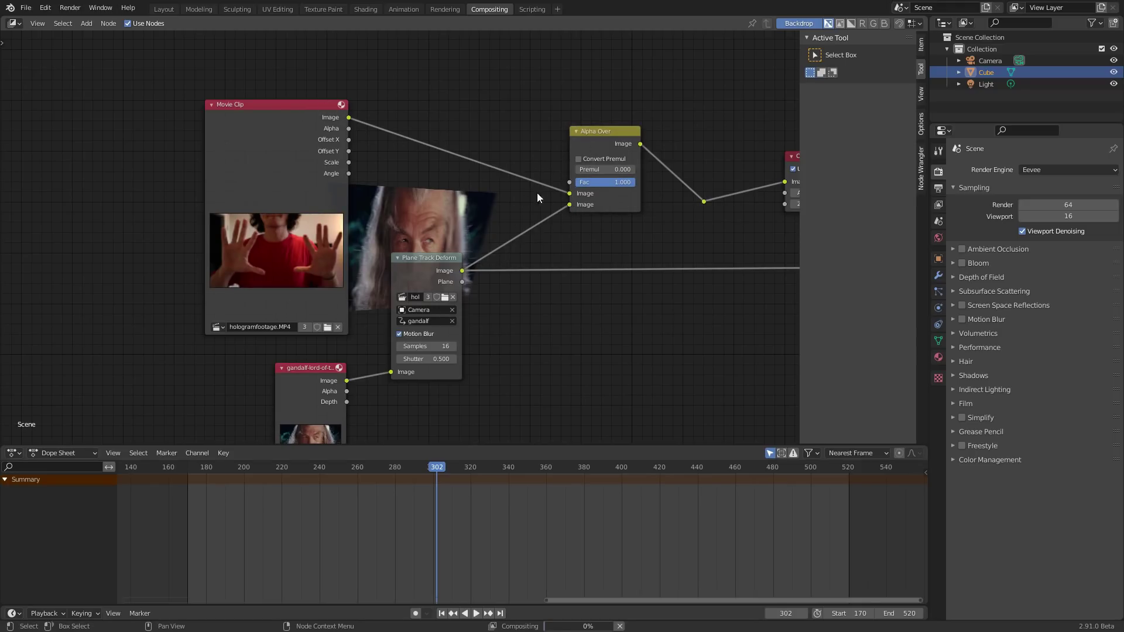
pyautogui.keyDown('ctrl'); pyautogui.keyDown('shift'); pyautogui.click(703, 200); pyautogui.keyUp('shift'); pyautogui.keyUp('ctrl')
pyautogui.moveTo(549, 224); pyautogui.dragTo(364, 170, button='middle')
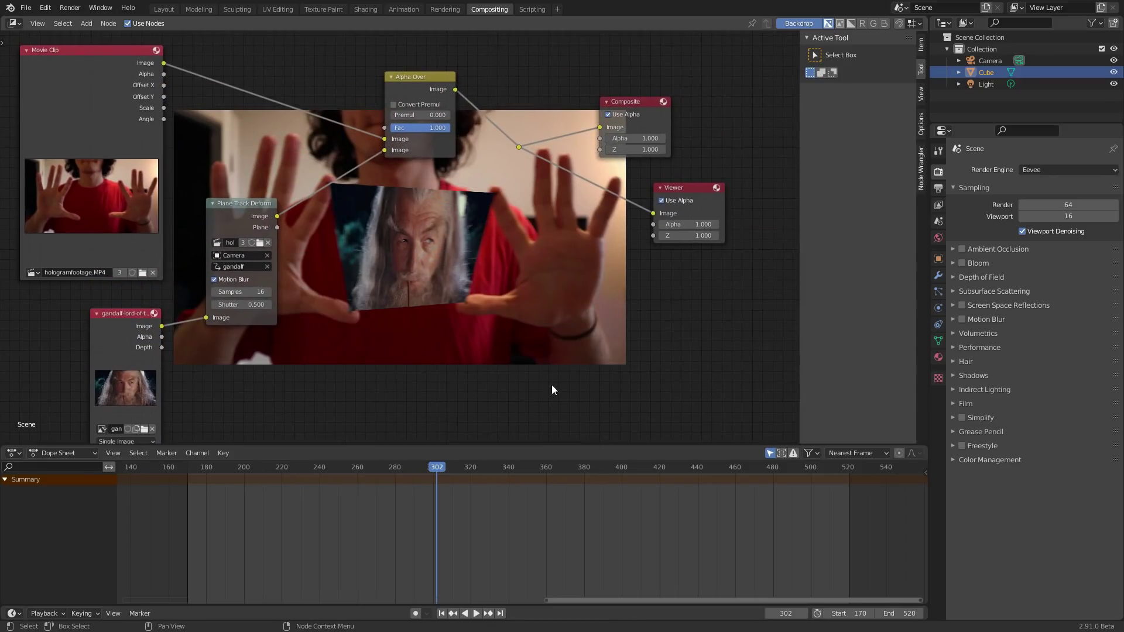
pyautogui.click(580, 461)
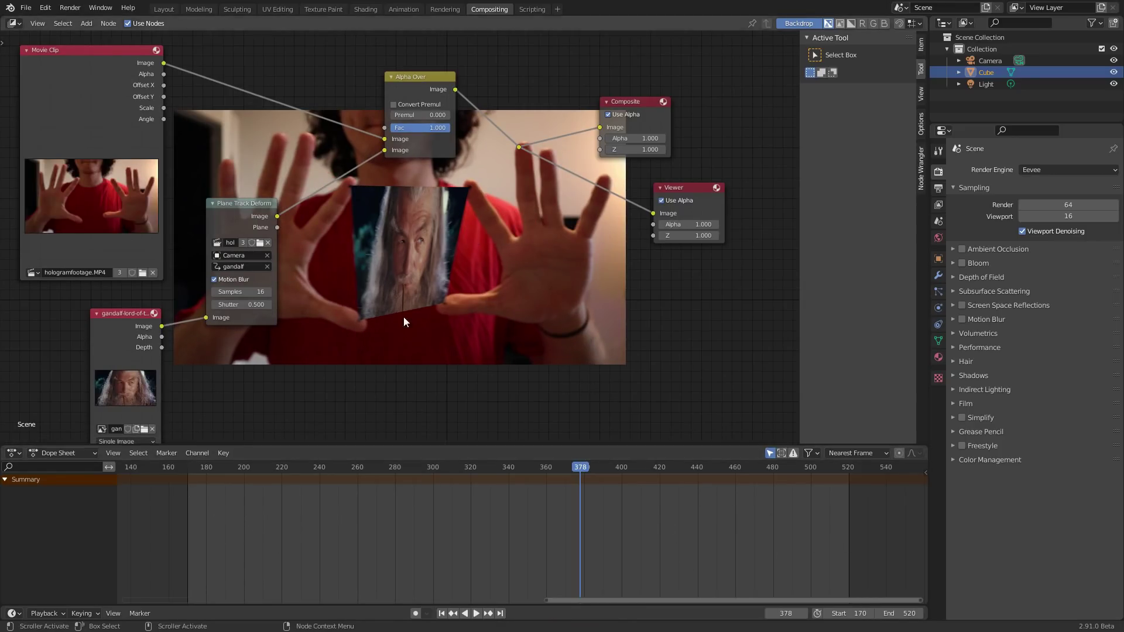
# Rearrange the nodes off the preview and enlarge the backdrop with Alt+V.
pyautogui.moveTo(223, 236); pyautogui.dragTo(378, 219, button='middle')
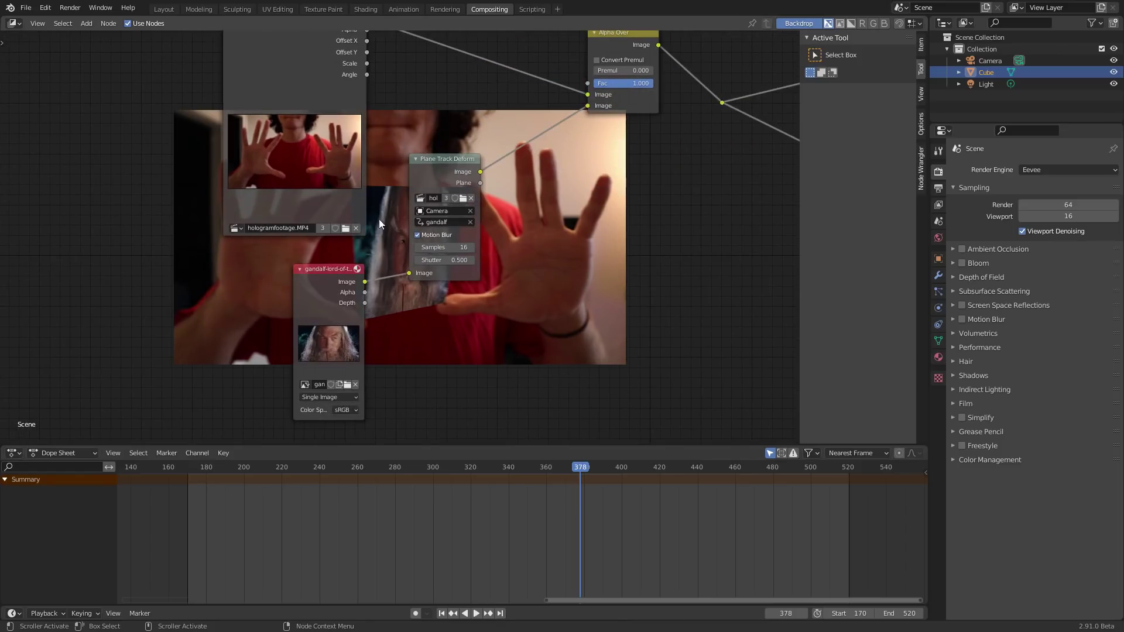
pyautogui.moveTo(343, 272); pyautogui.dragTo(192, 262)
pyautogui.moveTo(205, 269); pyautogui.dragTo(66, 393, button='middle')
pyautogui.moveTo(399, 131); pyautogui.dragTo(443, 204, button='middle')
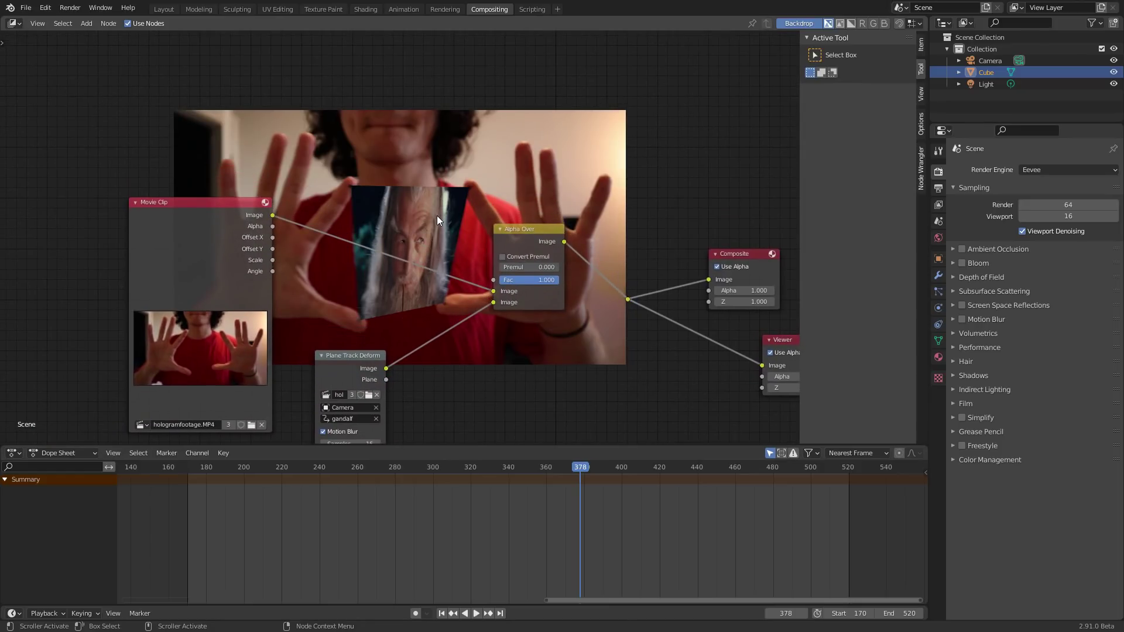
pyautogui.hotkey('alt', 'v')
pyautogui.hotkey('alt', 'v')
pyautogui.hotkey('alt', 'v')
pyautogui.hotkey('alt', 'v')
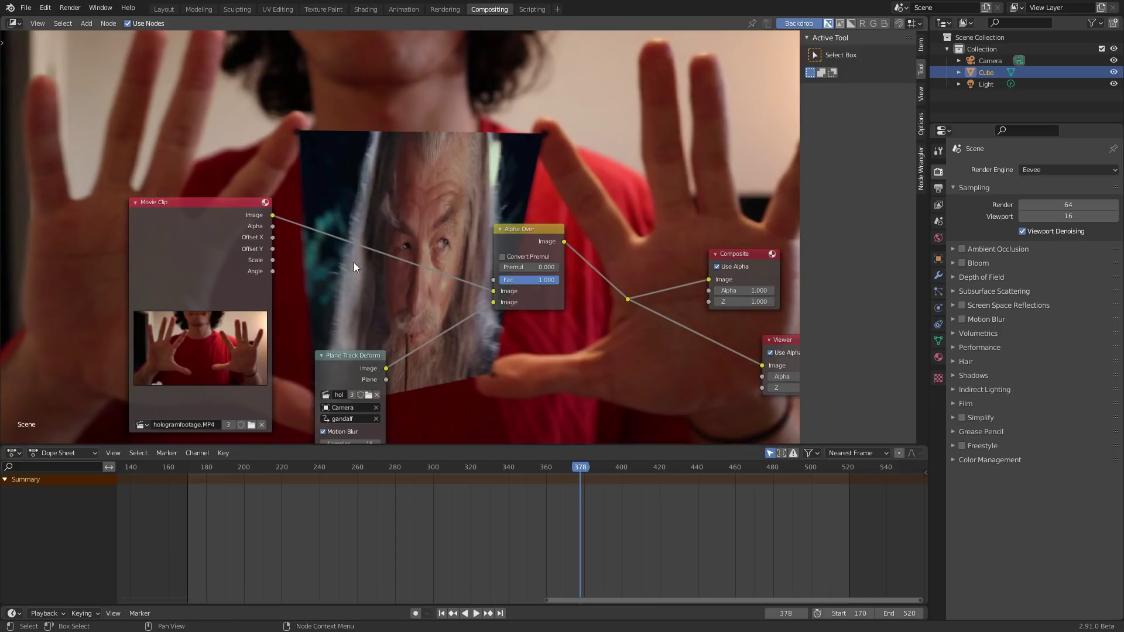
pyautogui.moveTo(263, 374); pyautogui.dragTo(461, 206, button='middle')
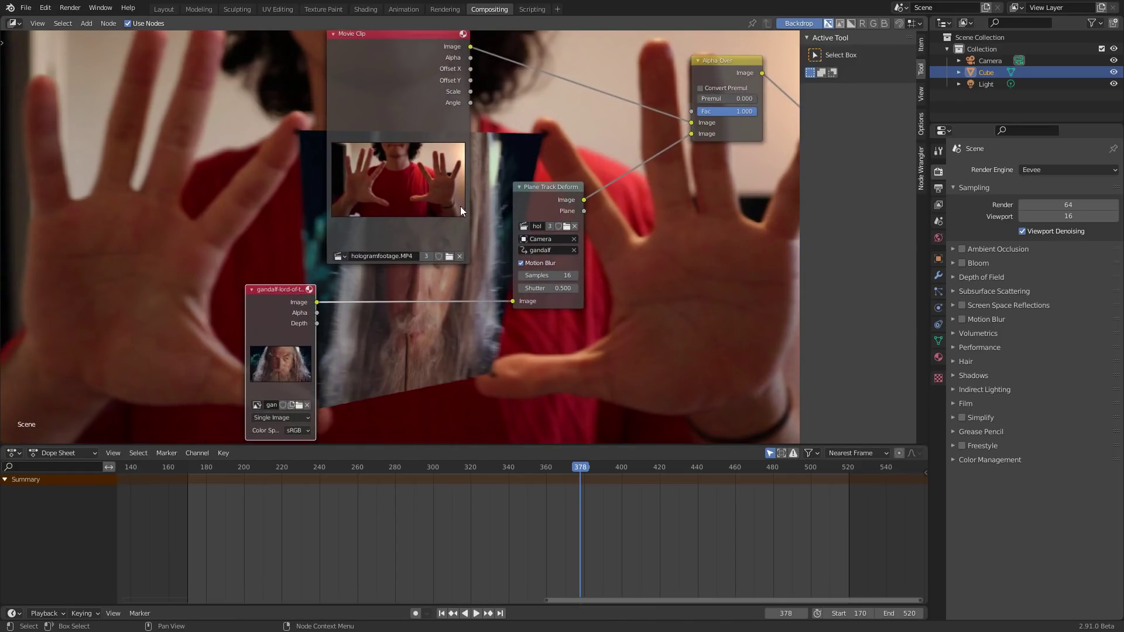
# Insert a Transform node between Plane Track Deform and Alpha Over with Scale 0.9.
pyautogui.moveTo(563, 196); pyautogui.dragTo(537, 232)
pyautogui.moveTo(550, 127); pyautogui.dragTo(490, 167, button='middle')
pyautogui.hotkey('shift', 'a')
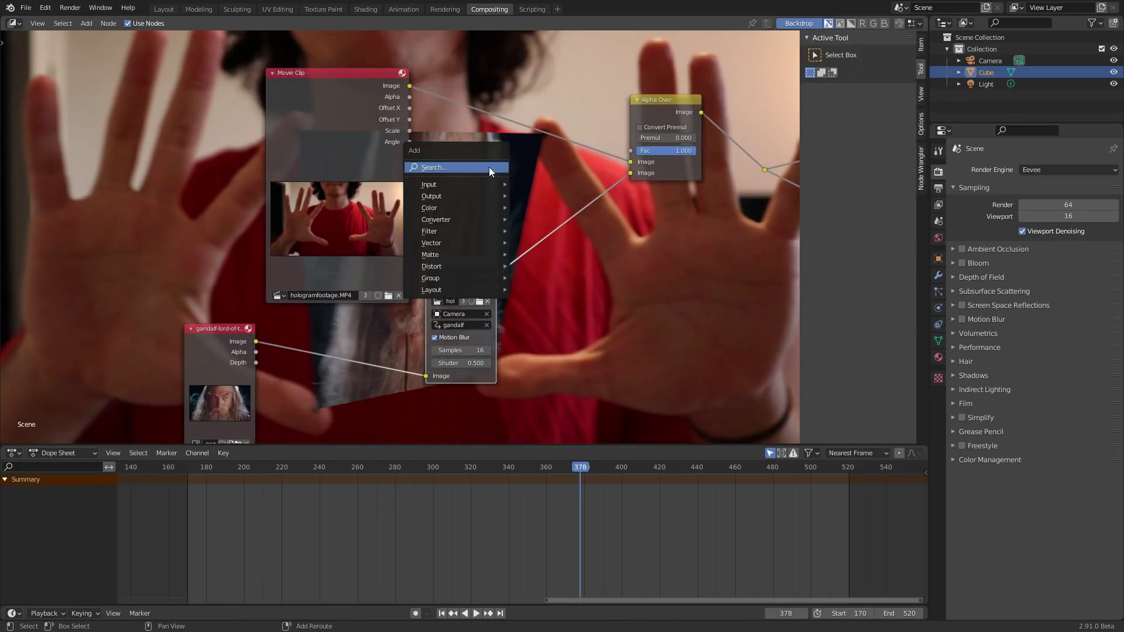
pyautogui.click(489, 167)
pyautogui.write('tra')
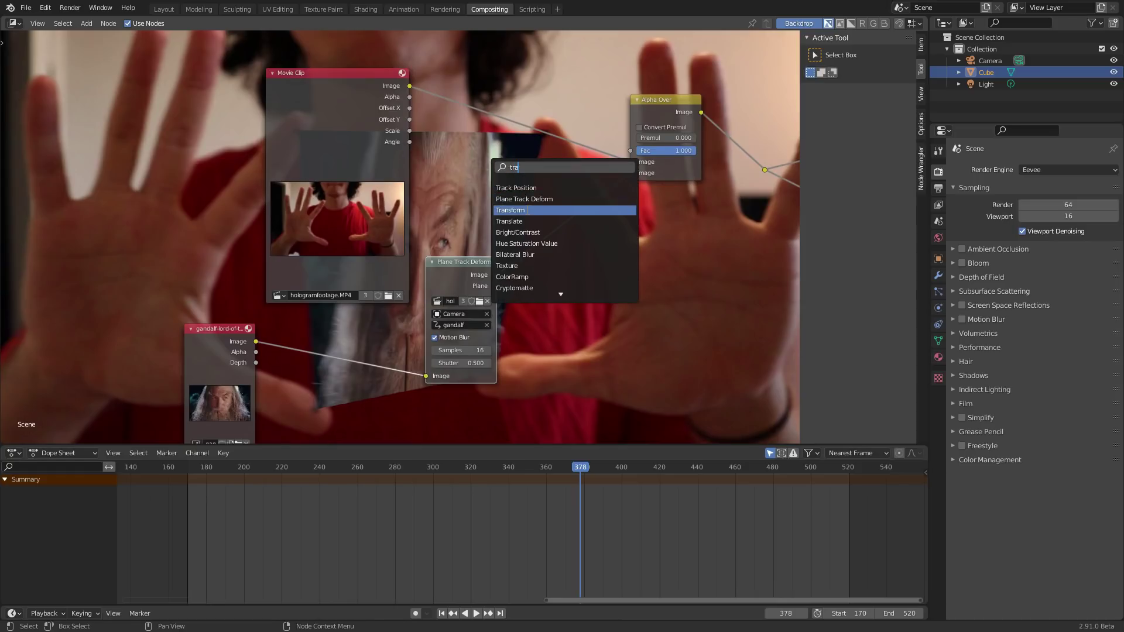
pyautogui.click(515, 210)
pyautogui.click(586, 273)
pyautogui.click(585, 274)
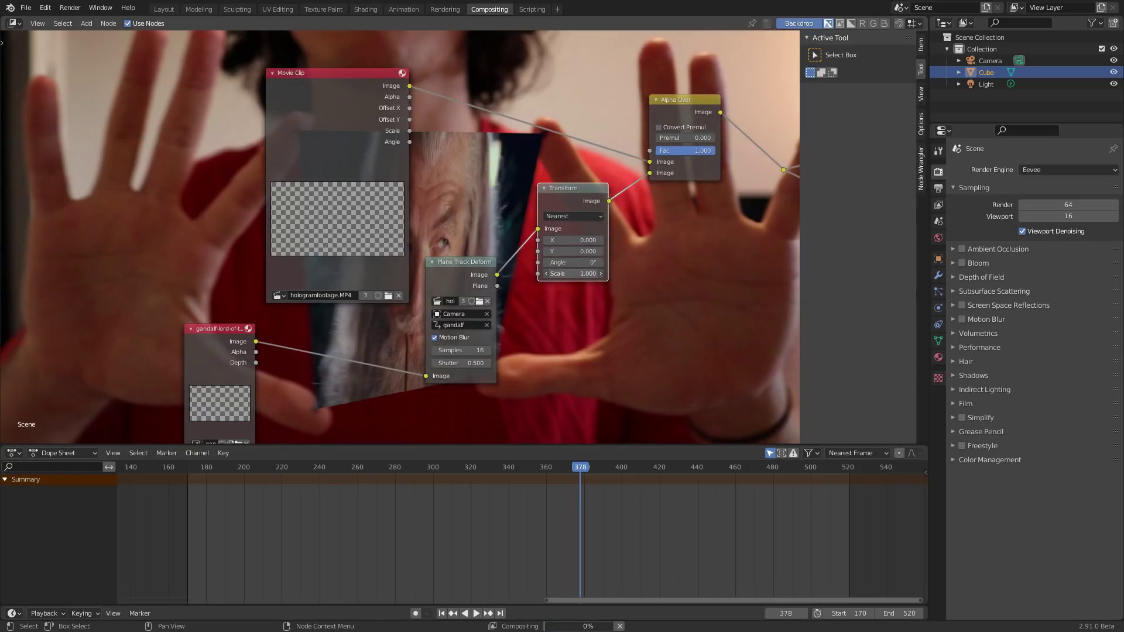
pyautogui.write('0.9')
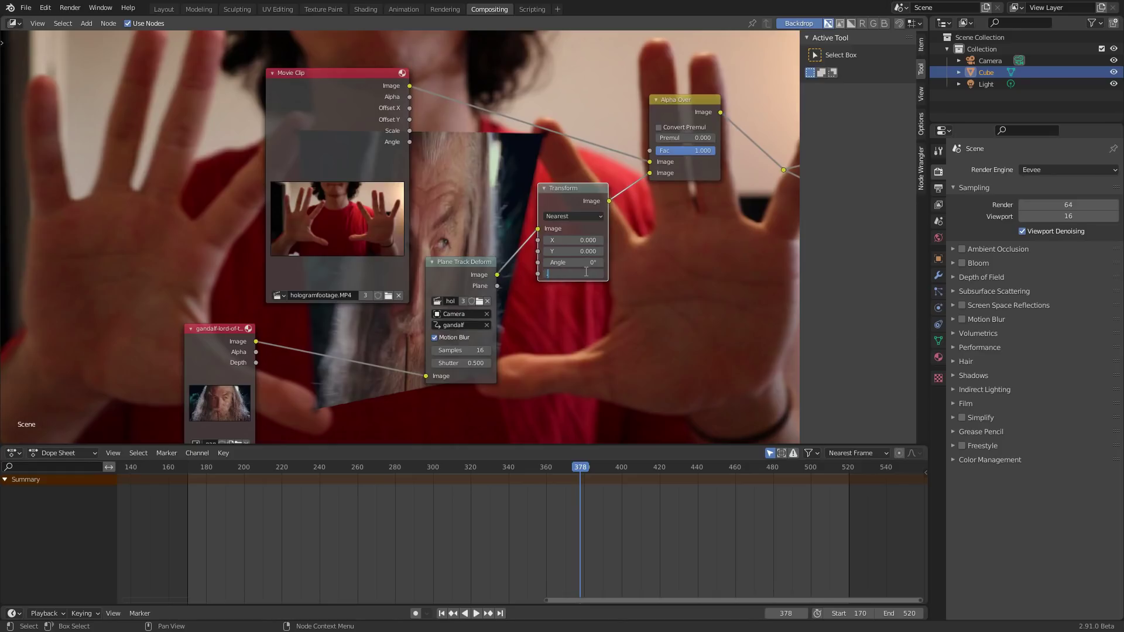
pyautogui.press('Return')
# Inspect the 0.9-scaled plane at frame 240 in the backdrop preview.
pyautogui.moveTo(736, 437); pyautogui.dragTo(524, 314, button='middle')
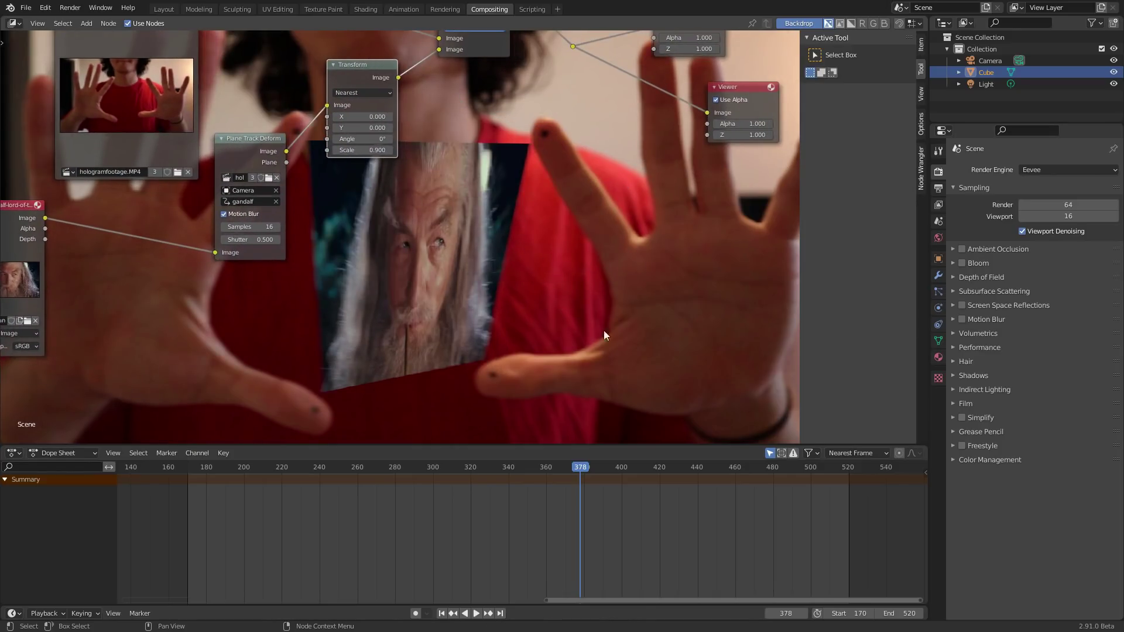
pyautogui.click(322, 466)
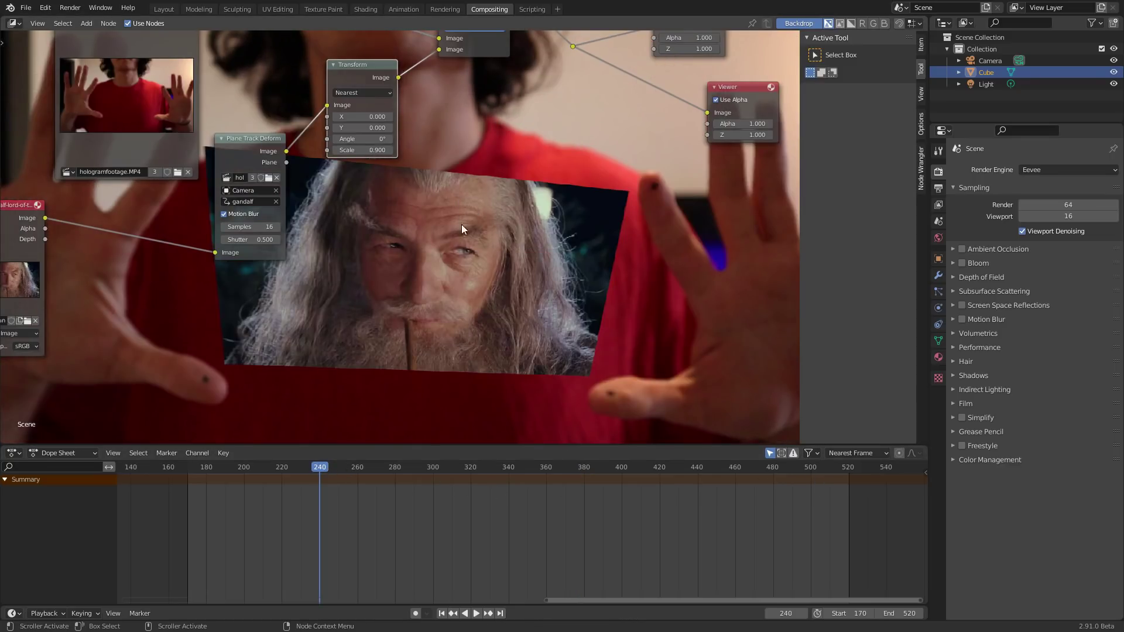
pyautogui.moveTo(461, 223); pyautogui.dragTo(469, 108, button='middle')
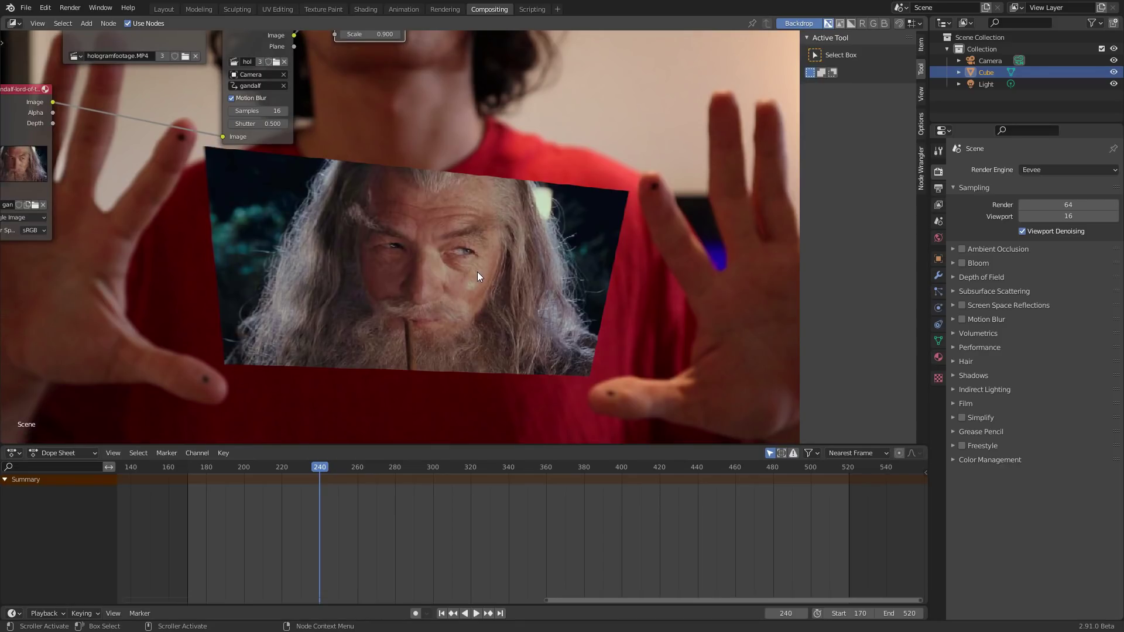
pyautogui.press('v')
pyautogui.press('v')
pyautogui.press('v')
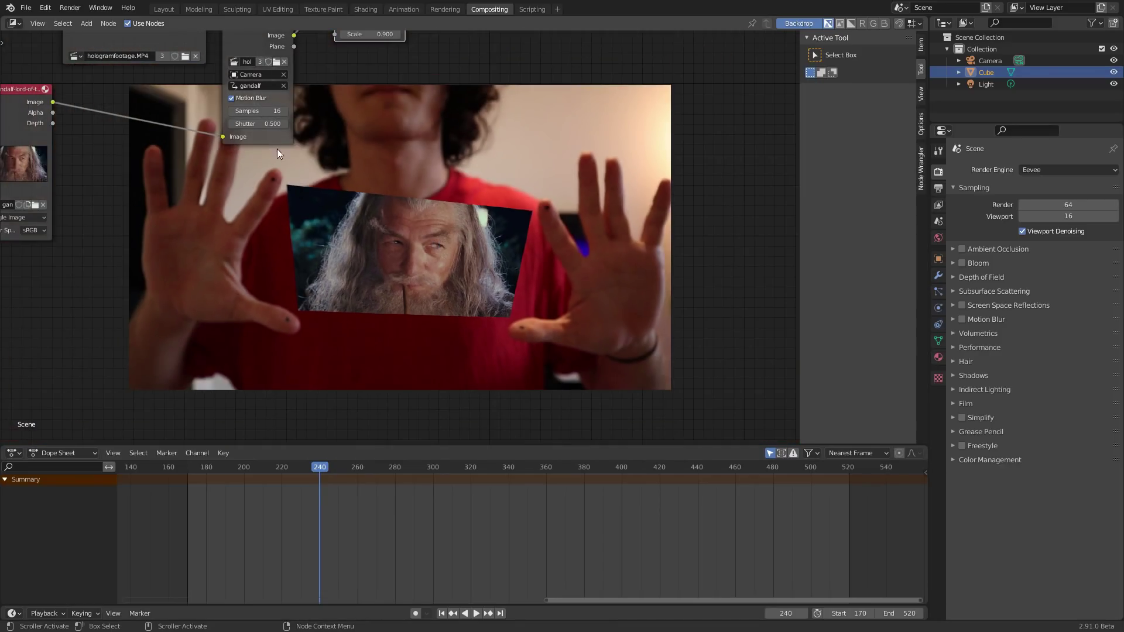
pyautogui.moveTo(276, 149); pyautogui.dragTo(408, 253, button='middle')
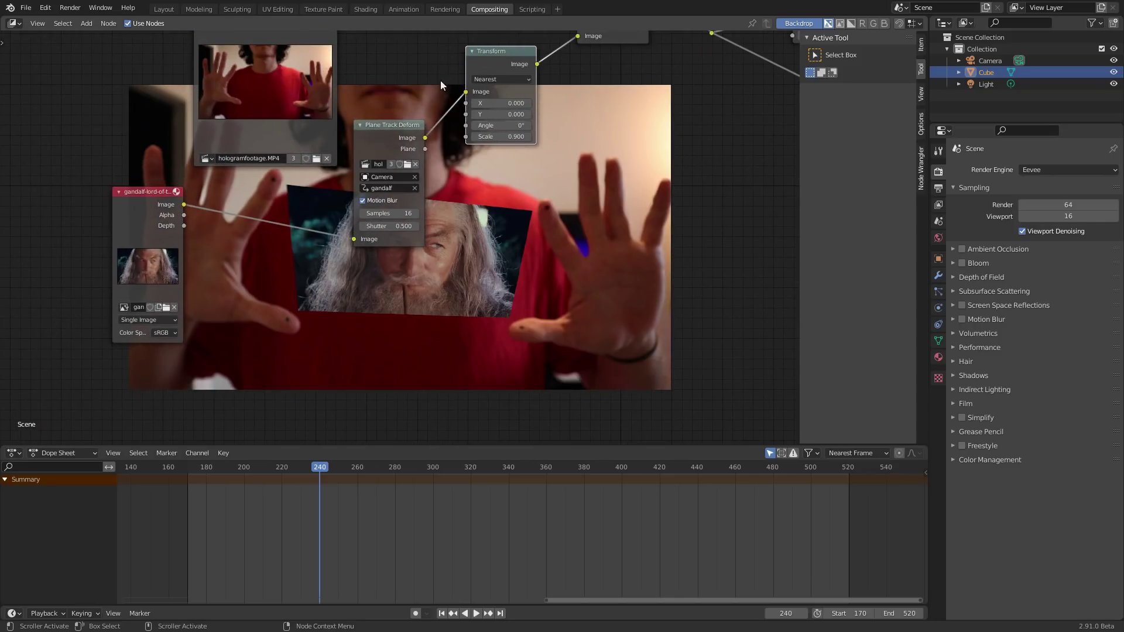
# Delete the Transform node, keeping the Plane Track Deform links connected.
pyautogui.click(508, 62)
pyautogui.hotkey('ctrl', 'x')
pyautogui.moveTo(402, 124); pyautogui.dragTo(499, 120)
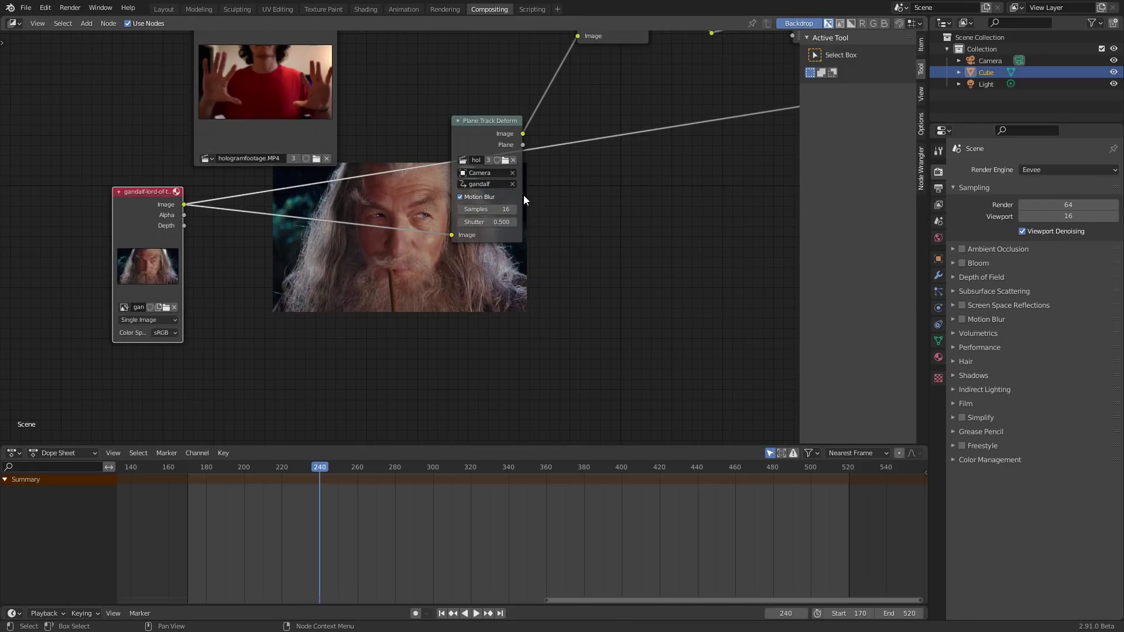
# Bring Alpha Over, Composite and Viewer into view and preview the combined result again.
pyautogui.moveTo(590, 87); pyautogui.dragTo(480, 213, button='middle')
pyautogui.keyDown('ctrl'); pyautogui.keyDown('shift'); pyautogui.click(602, 158); pyautogui.keyUp('shift'); pyautogui.keyUp('ctrl')
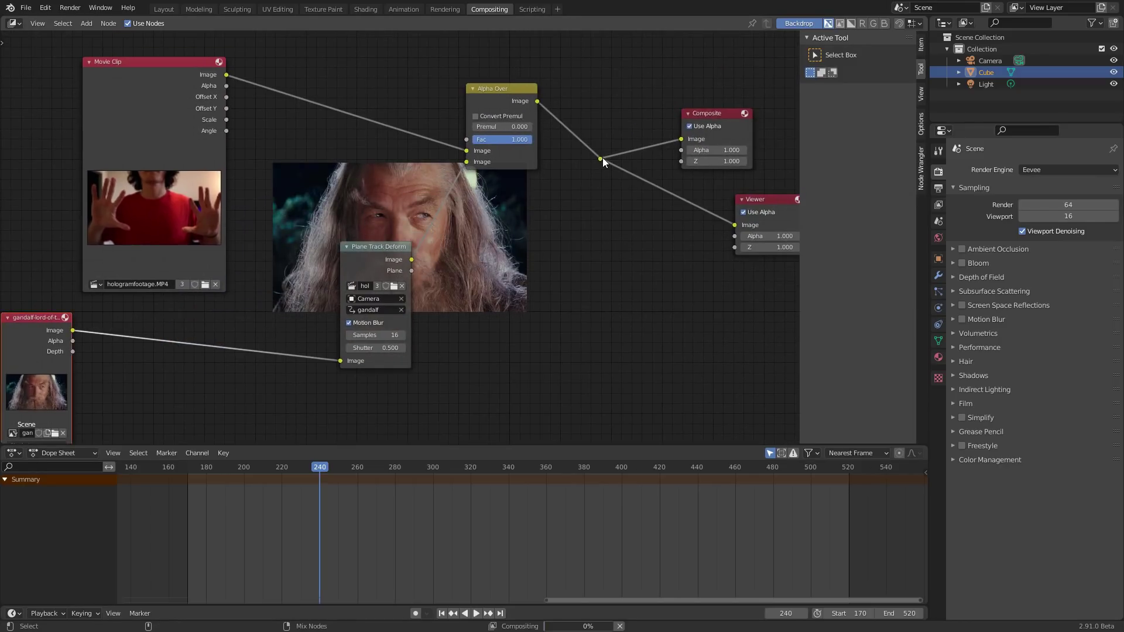
pyautogui.moveTo(374, 215); pyautogui.dragTo(514, 177, button='middle')
# Insert a Transform node on the Gandalf image link and set its Scale to 0.9.
pyautogui.hotkey('shift', 'a')
pyautogui.click(443, 166)
pyautogui.write('tra')
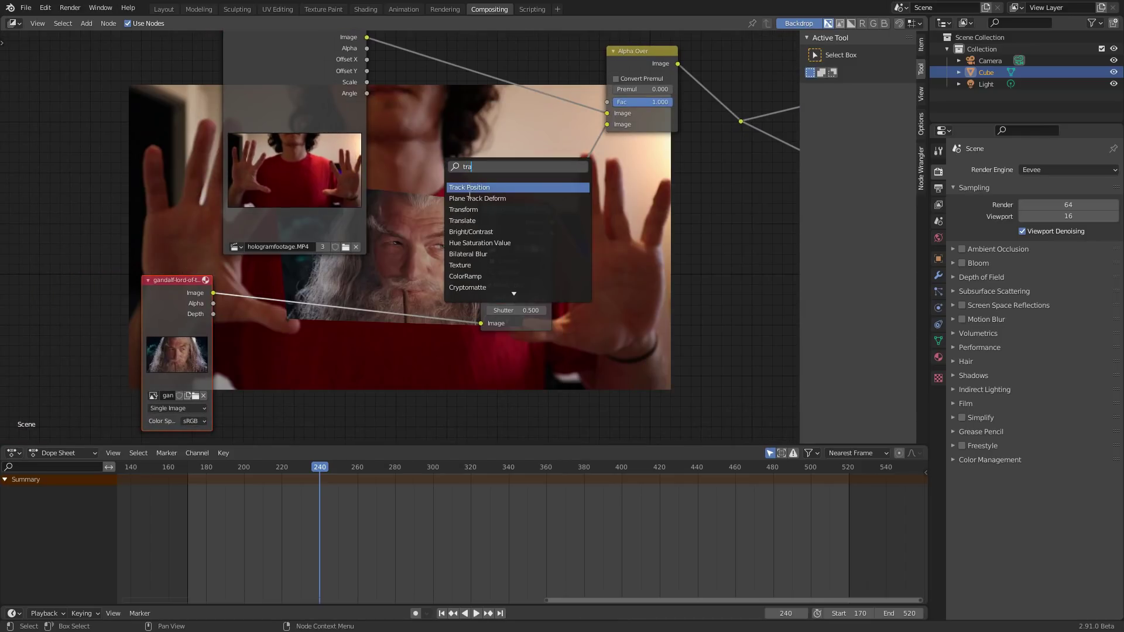
pyautogui.click(468, 210)
pyautogui.click(370, 302)
pyautogui.moveTo(379, 308); pyautogui.dragTo(369, 213, button='middle')
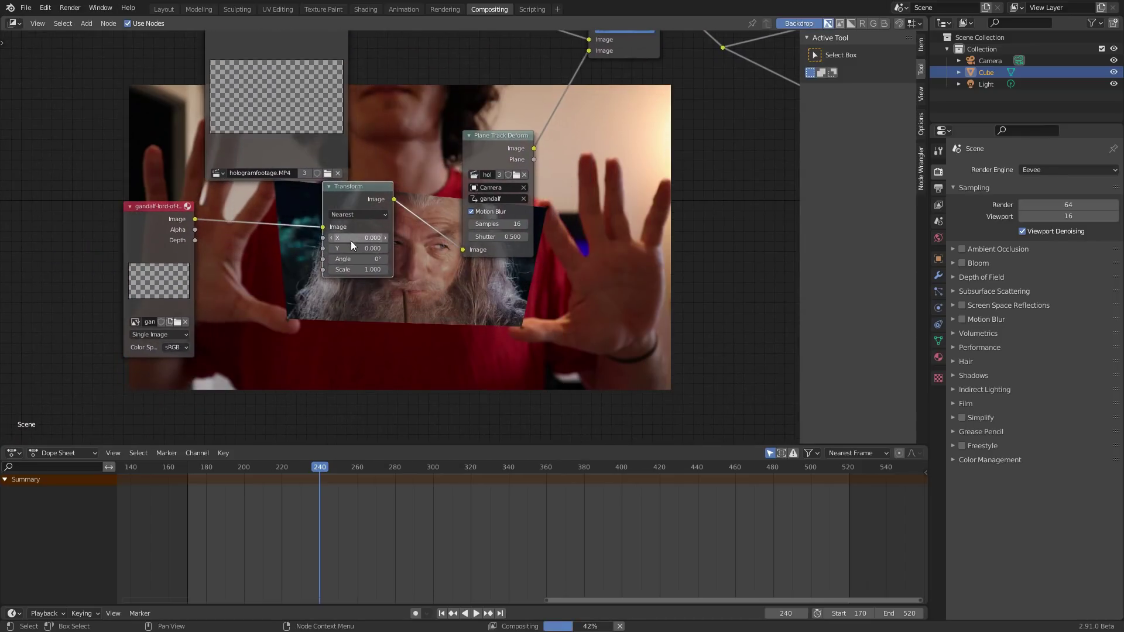
pyautogui.click(357, 269)
pyautogui.write('0.9')
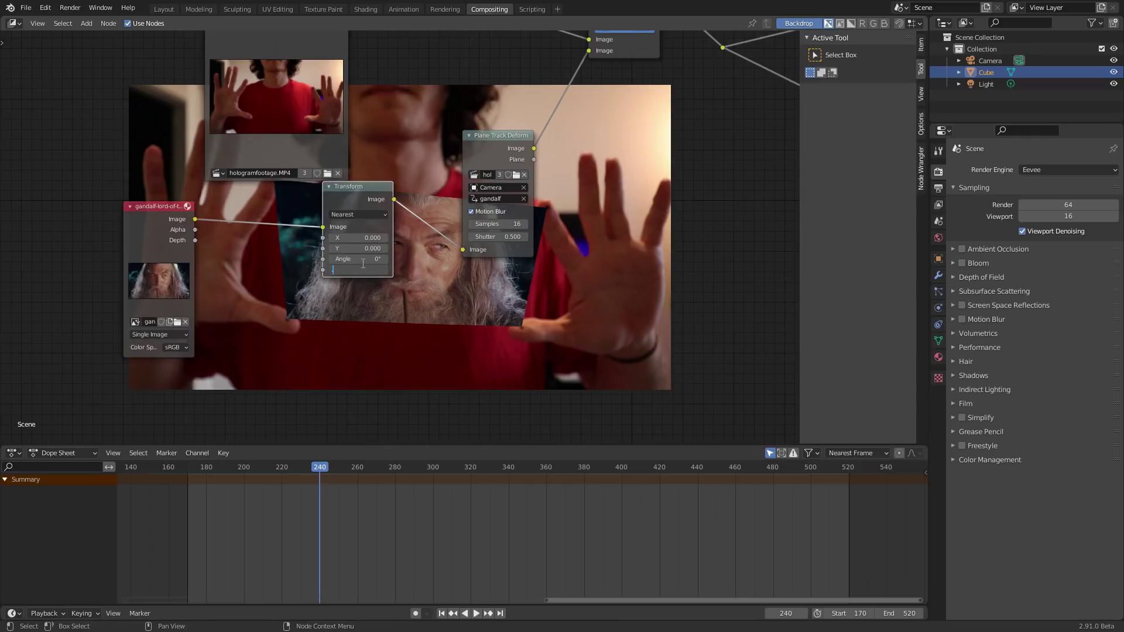
pyautogui.press('Return')
# Preview the scaled Gandalf image alone, then the full composite, and show the tracked clip in Layout.
pyautogui.moveTo(411, 274); pyautogui.dragTo(423, 175, button='middle')
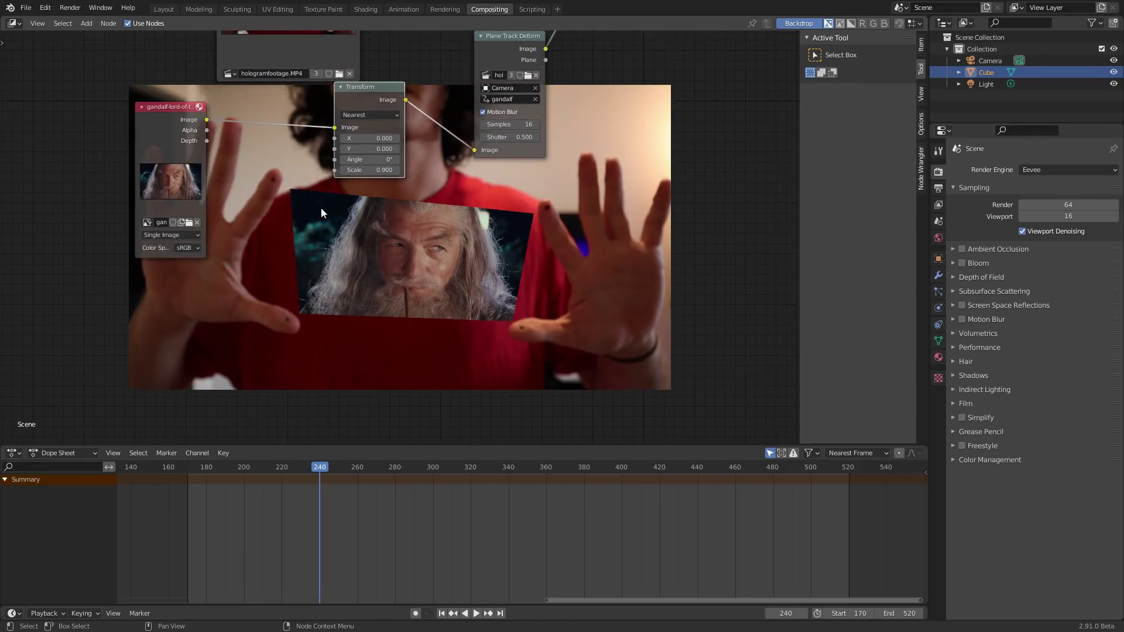
pyautogui.keyDown('ctrl'); pyautogui.keyDown('shift'); pyautogui.click(380, 92); pyautogui.keyUp('shift'); pyautogui.keyUp('ctrl')
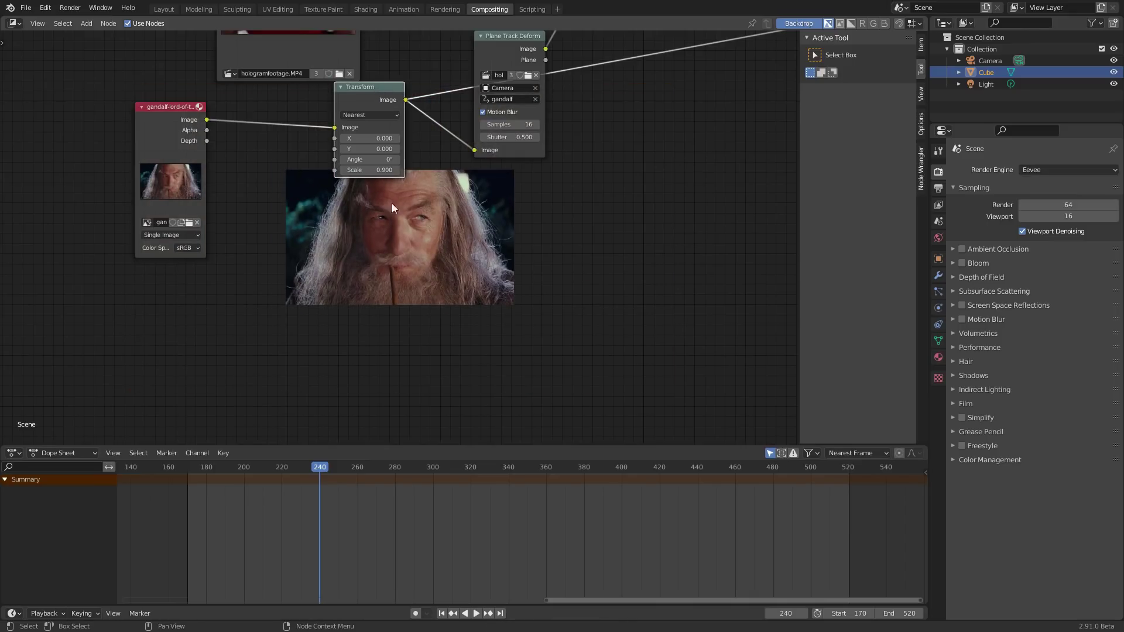
pyautogui.moveTo(496, 198); pyautogui.dragTo(450, 330, button='middle')
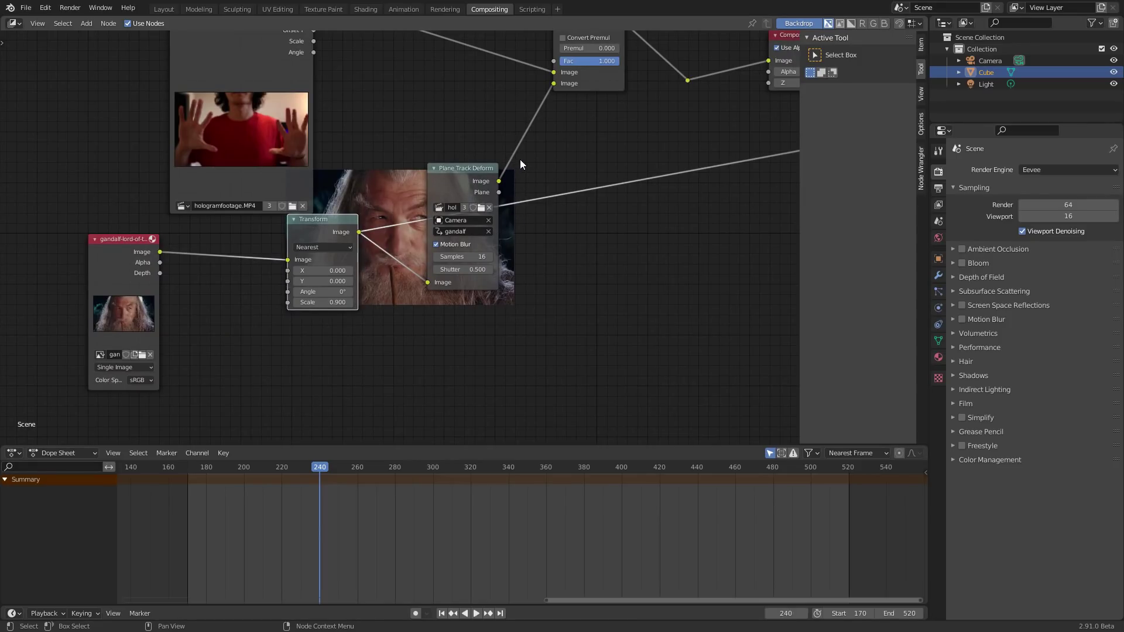
pyautogui.moveTo(627, 153); pyautogui.dragTo(510, 216, button='middle')
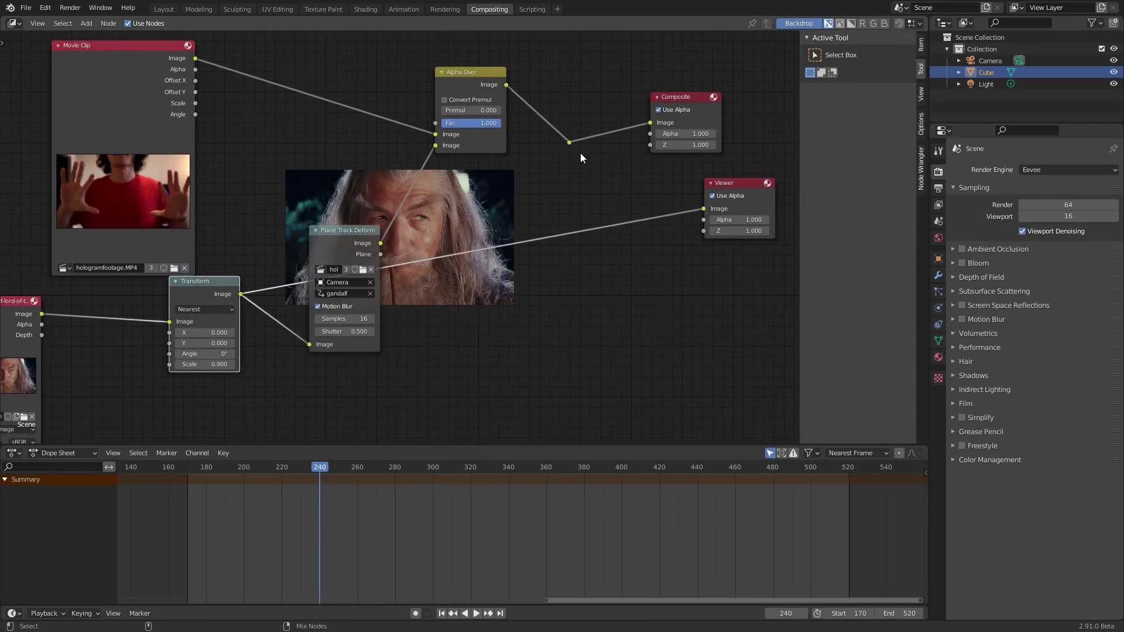
pyautogui.keyDown('ctrl'); pyautogui.keyDown('shift'); pyautogui.click(570, 145); pyautogui.keyUp('shift'); pyautogui.keyUp('ctrl')
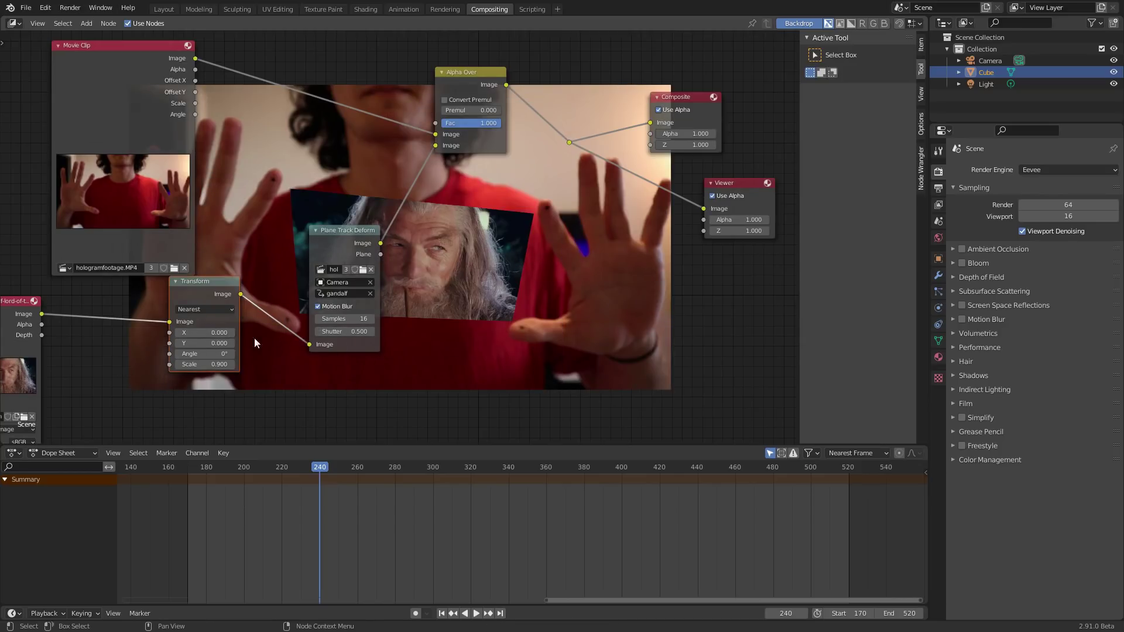
pyautogui.click(164, 9)
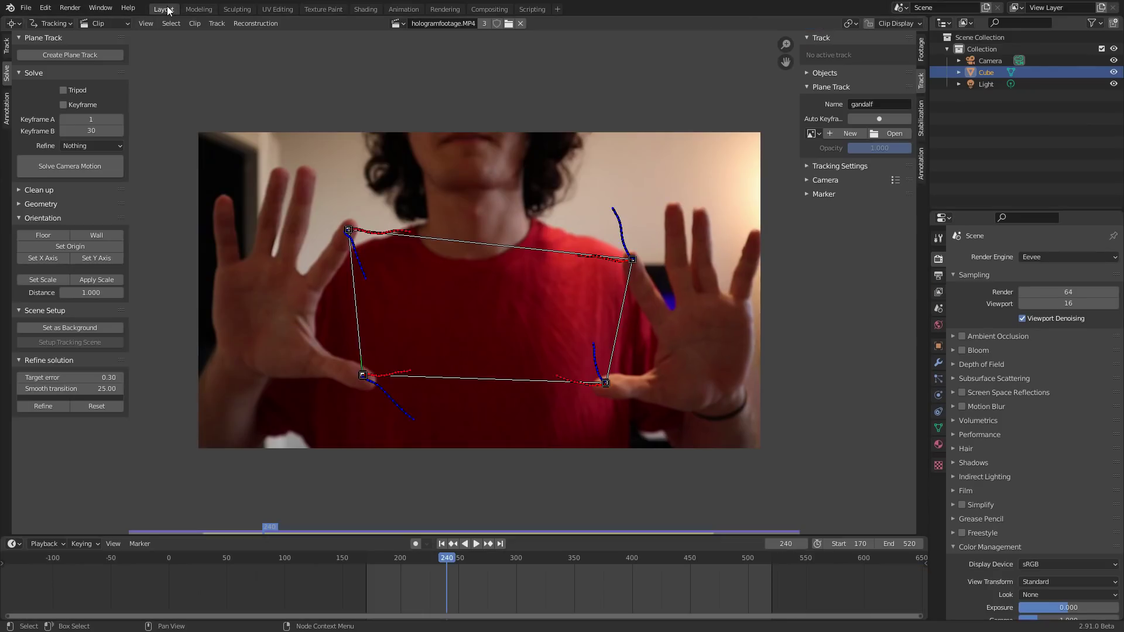
# At frame 210, where the hands meet, keyframe the Gandalf Transform's Scale.
pyautogui.moveTo(447, 558); pyautogui.dragTo(412, 557)
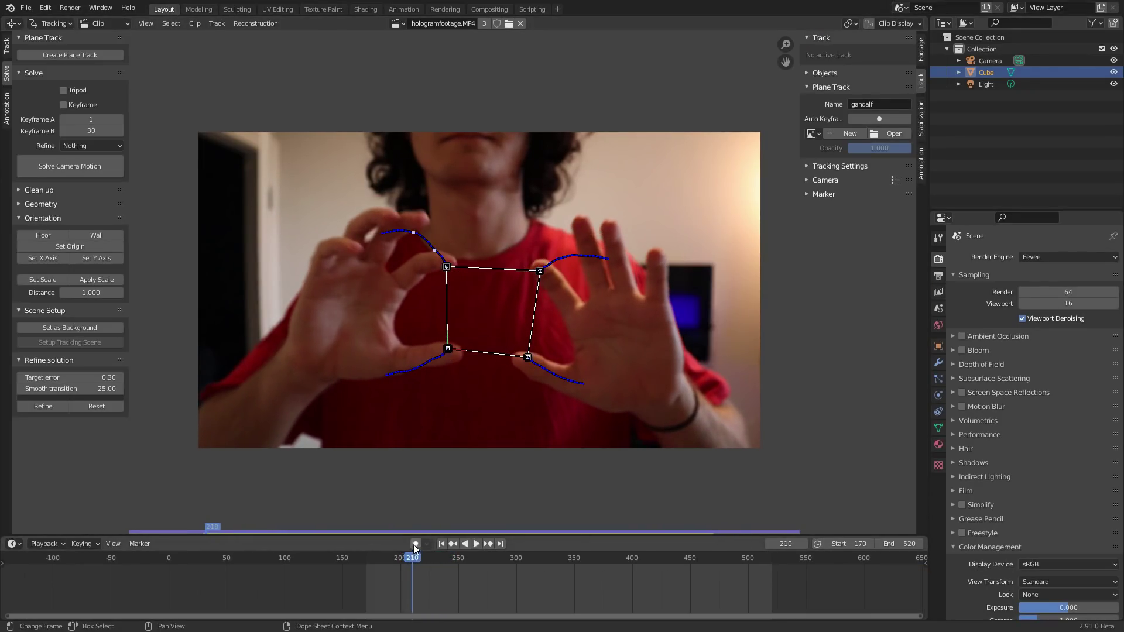
pyautogui.click(489, 9)
pyautogui.moveTo(394, 212); pyautogui.dragTo(466, 145, button='middle')
pyautogui.moveTo(240, 272); pyautogui.dragTo(325, 248, button='middle')
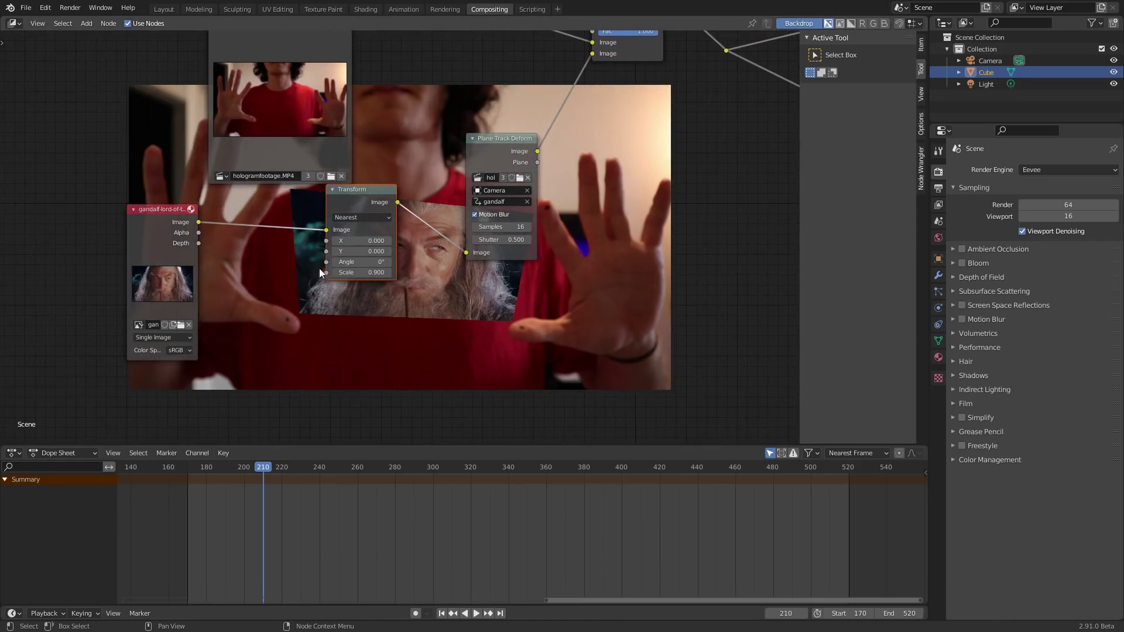
pyautogui.press('i')
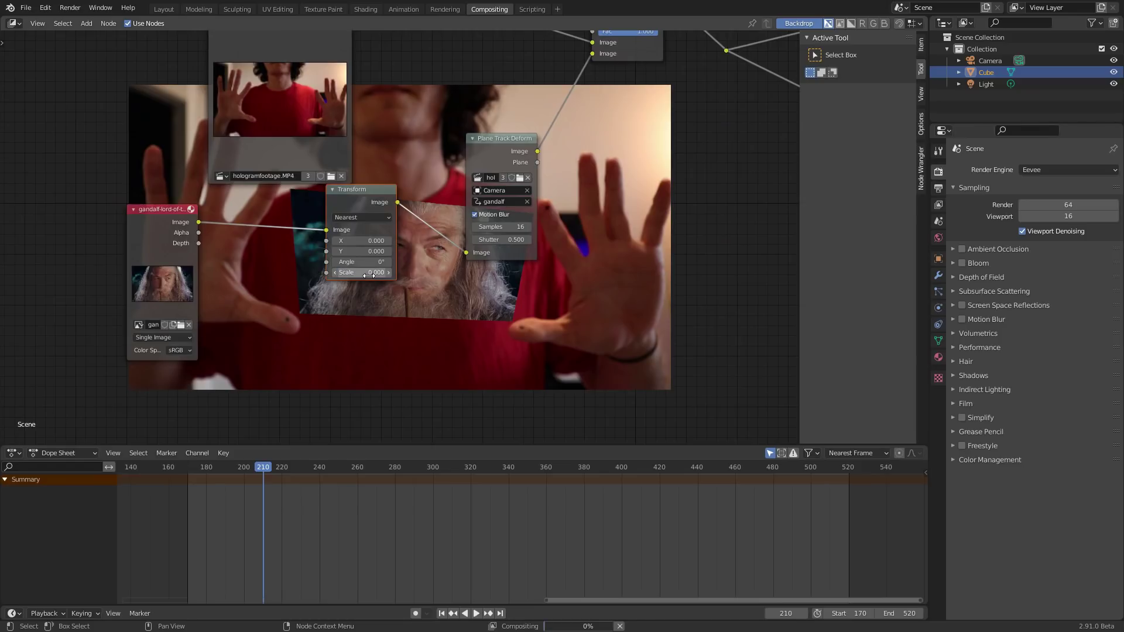
# At frame 220, set the Transform Scale to 0.85 and keyframe it.
pyautogui.press('space')
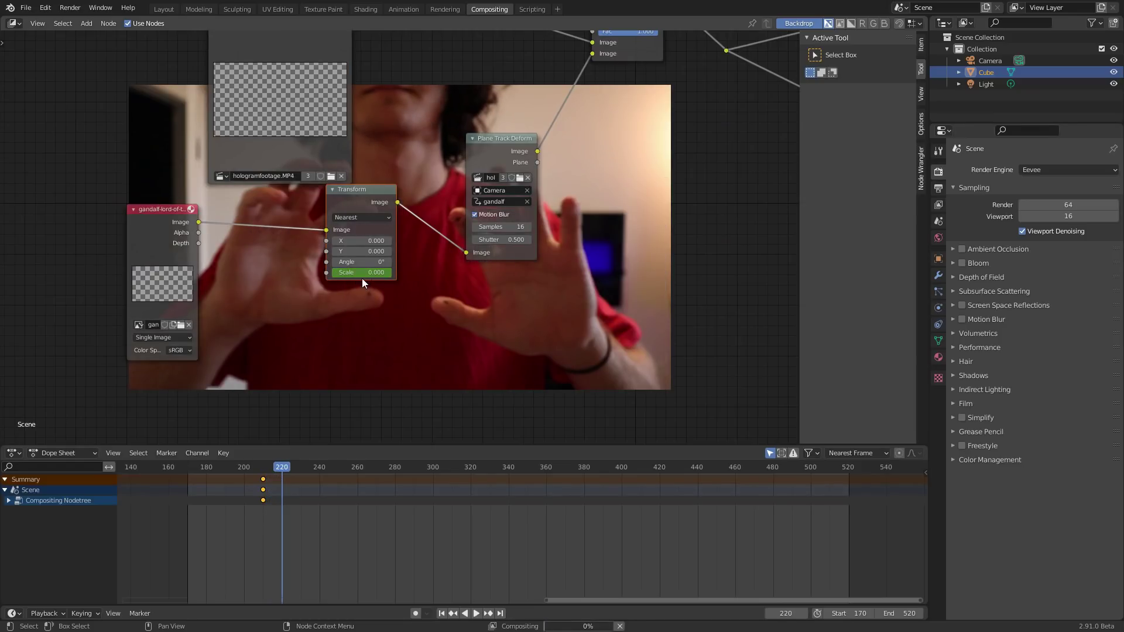
pyautogui.click(376, 274)
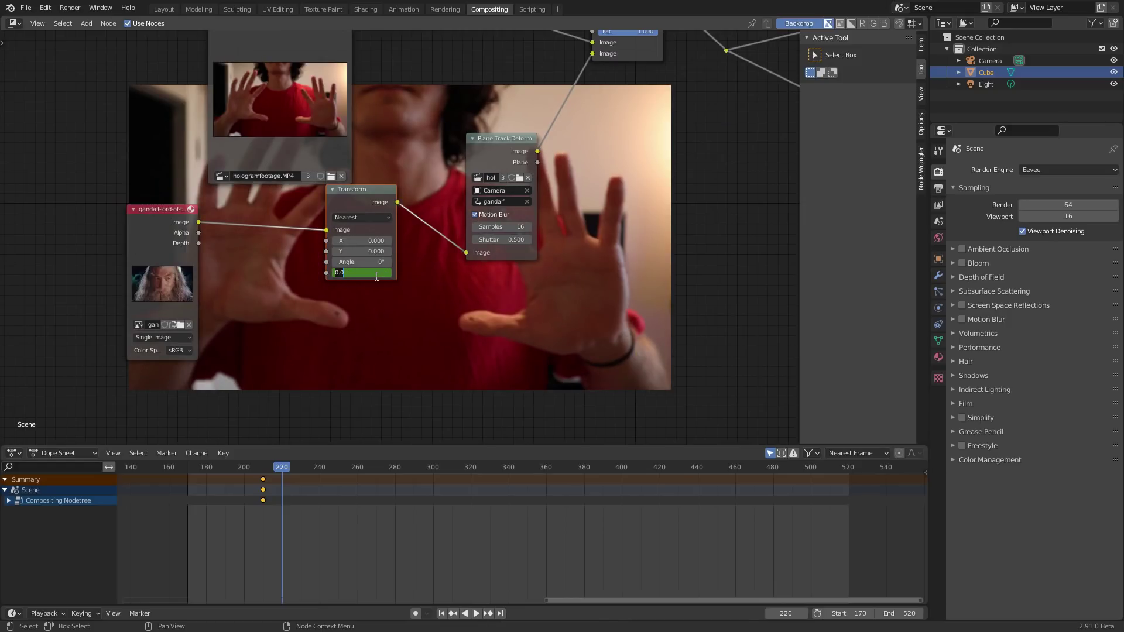
pyautogui.write('0.8')
pyautogui.press('Return')
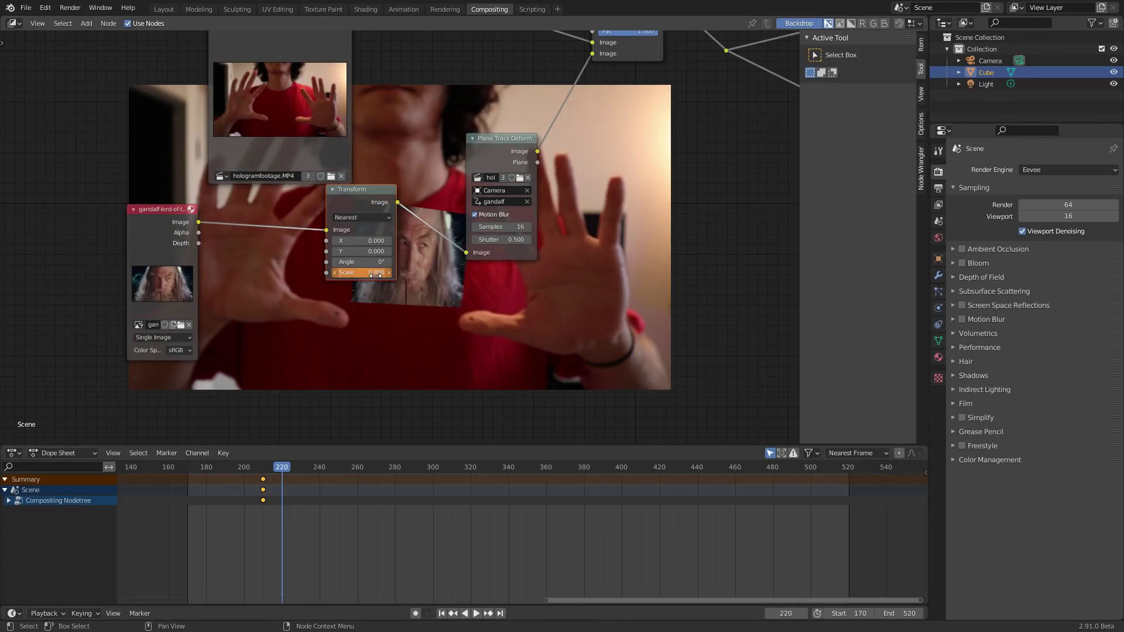
pyautogui.moveTo(386, 278); pyautogui.dragTo(353, 160, button='middle')
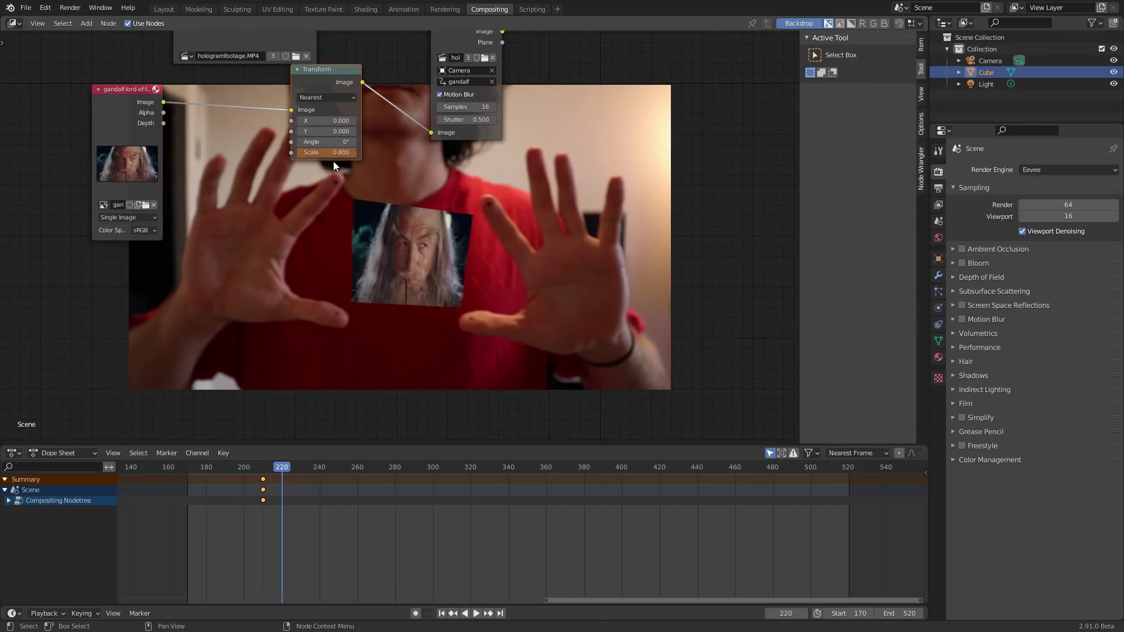
pyautogui.click(319, 153)
pyautogui.write('.85')
pyautogui.press('Return')
pyautogui.press('i')
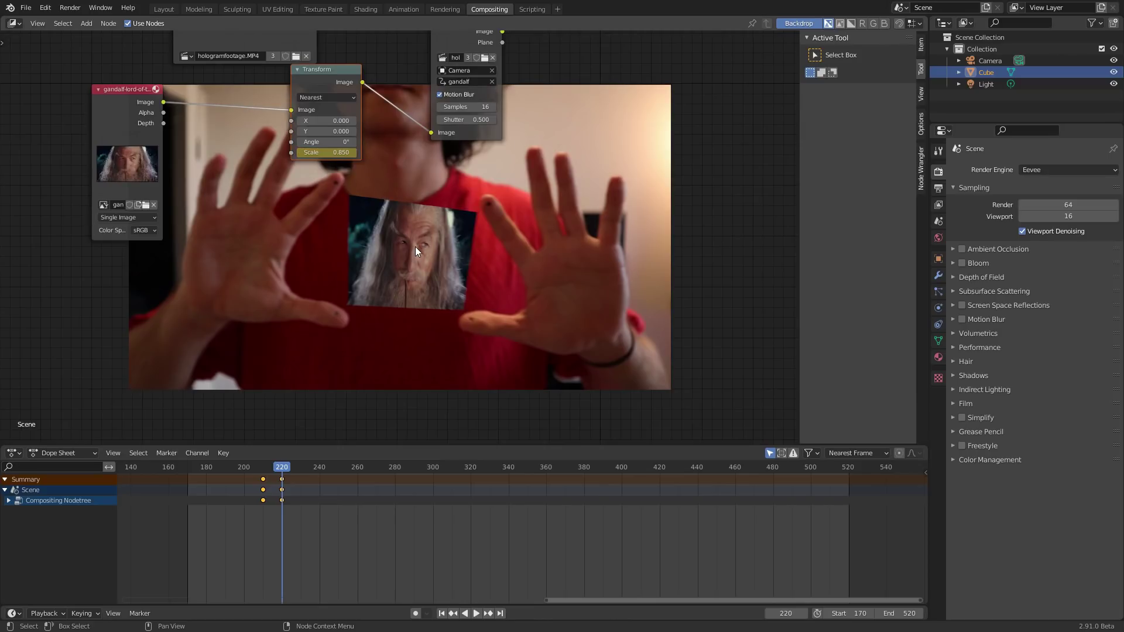
# Step back to check the growing animation, then view the tracked clip at frame 475.
pyautogui.press('Left')
pyautogui.press('Left')
pyautogui.press('Left')
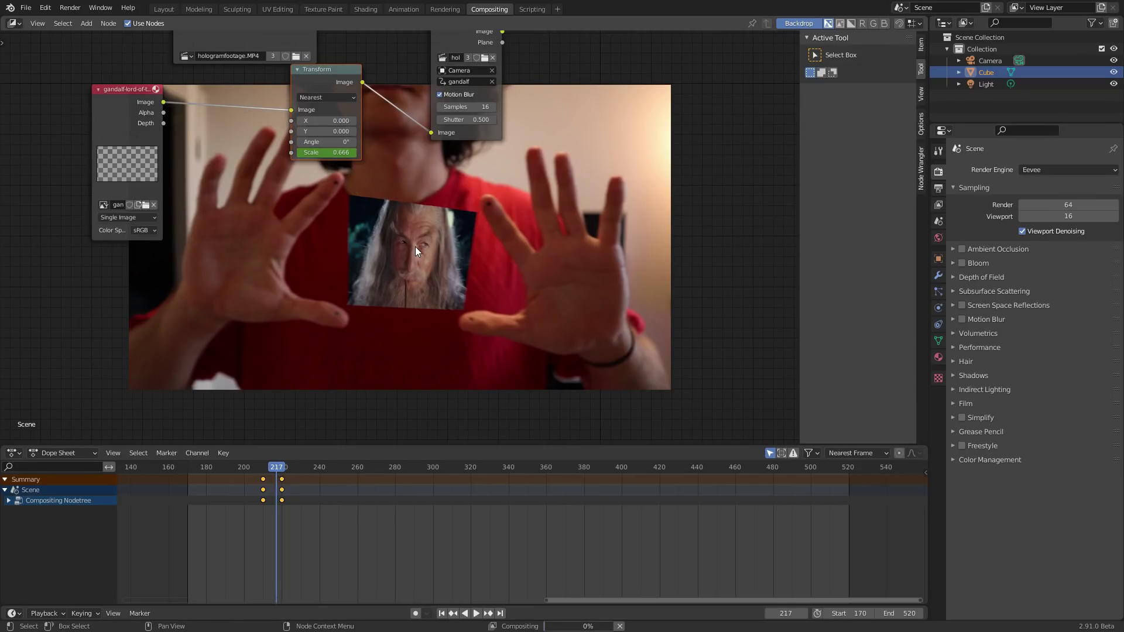
pyautogui.press('Left')
pyautogui.press('Left')
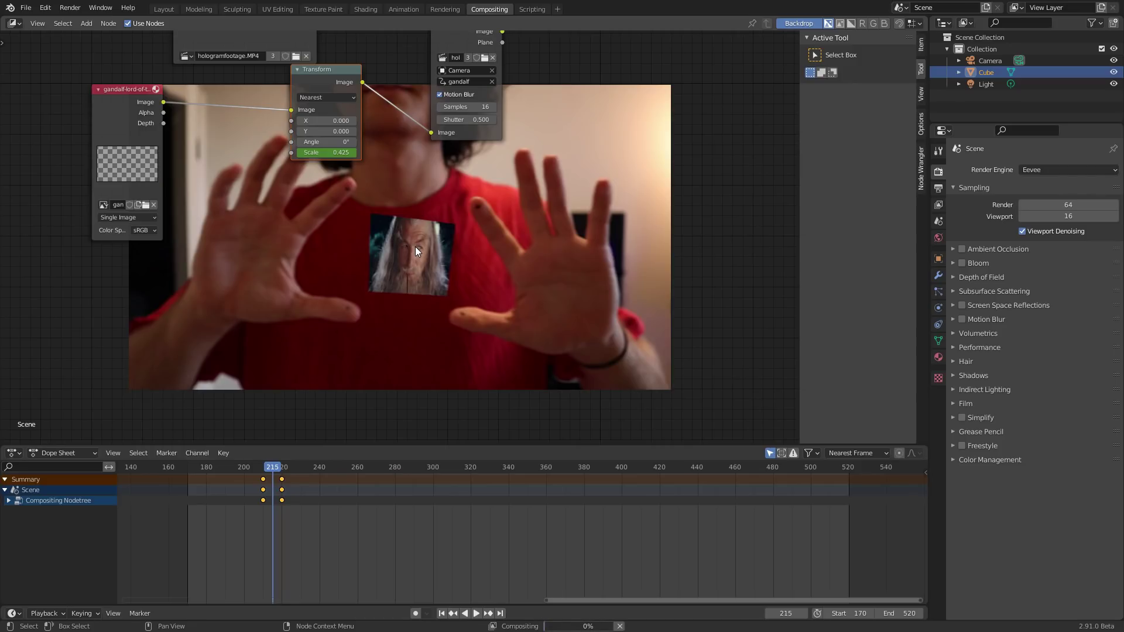
pyautogui.click(283, 468)
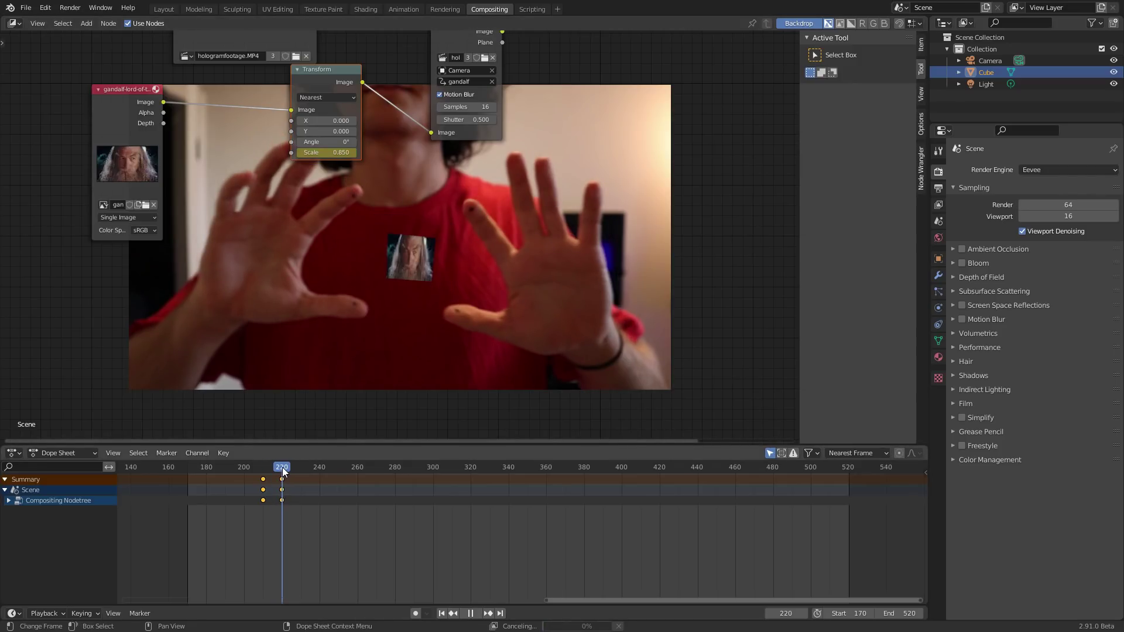
pyautogui.click(163, 9)
pyautogui.moveTo(697, 563); pyautogui.dragTo(719, 550)
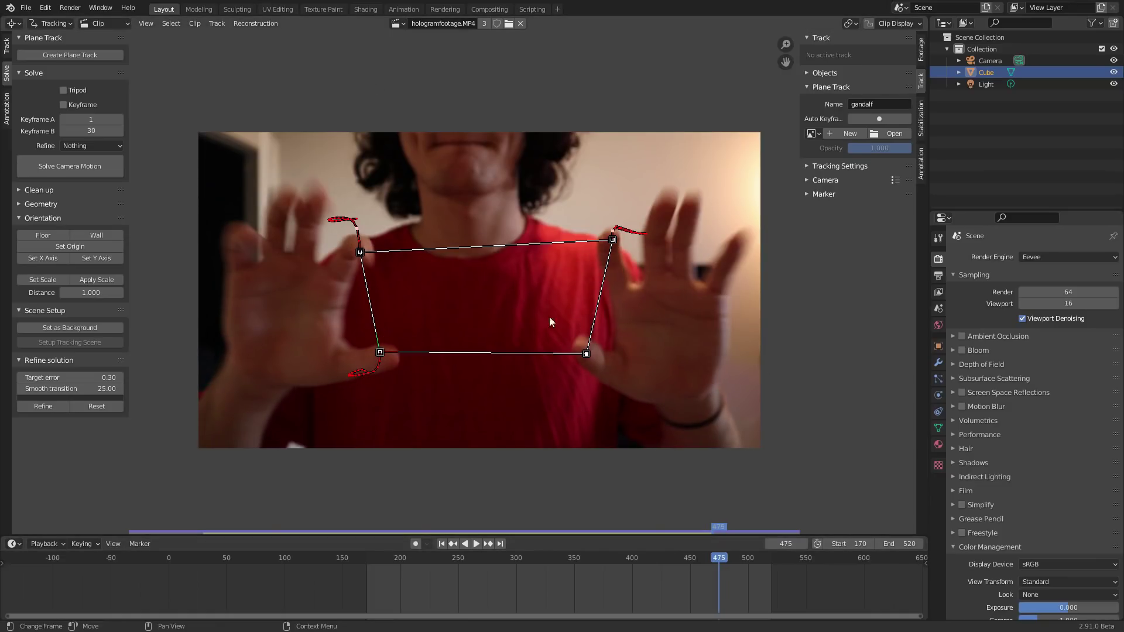
# Zoom into the tracked footage to inspect the hand corner markers.
pyautogui.press('KP_1')
pyautogui.moveTo(796, 474); pyautogui.dragTo(550, 349, button='middle')
pyautogui.scroll(-3, 559, 316)
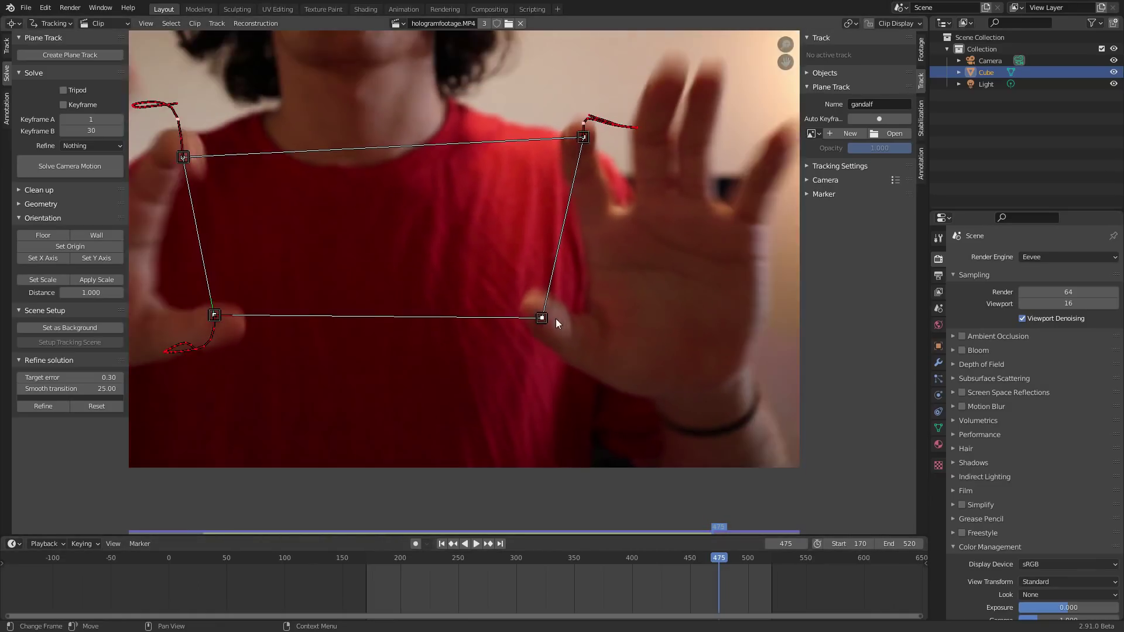
# At frame 475, set the Transform Scale to 0 and keyframe it.
pyautogui.click(490, 9)
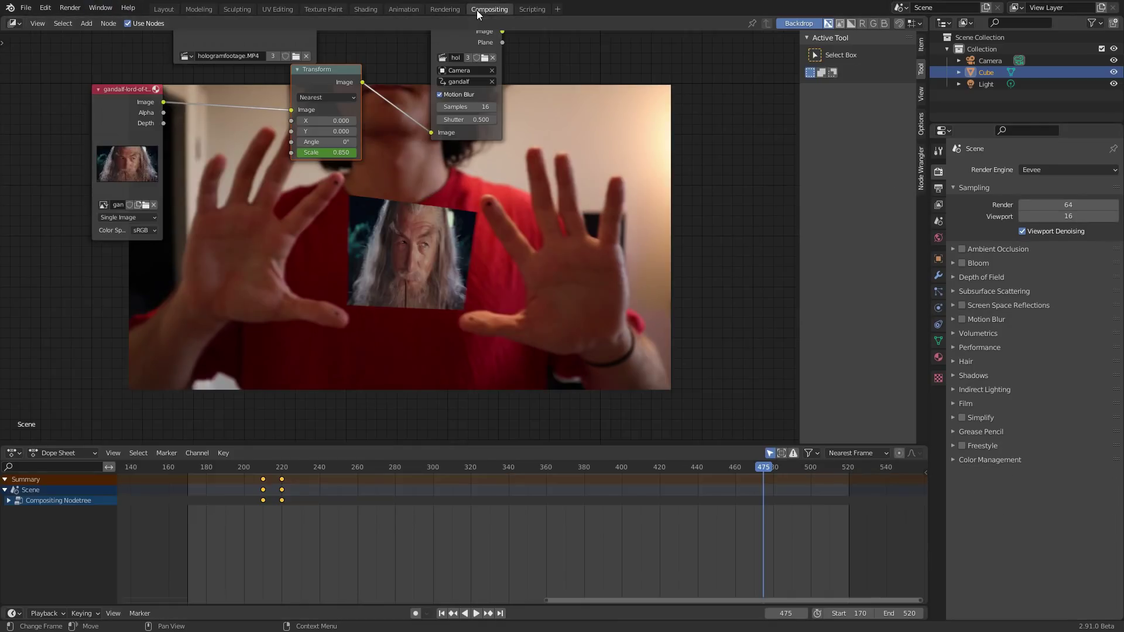
pyautogui.scroll(2, 473, 160)
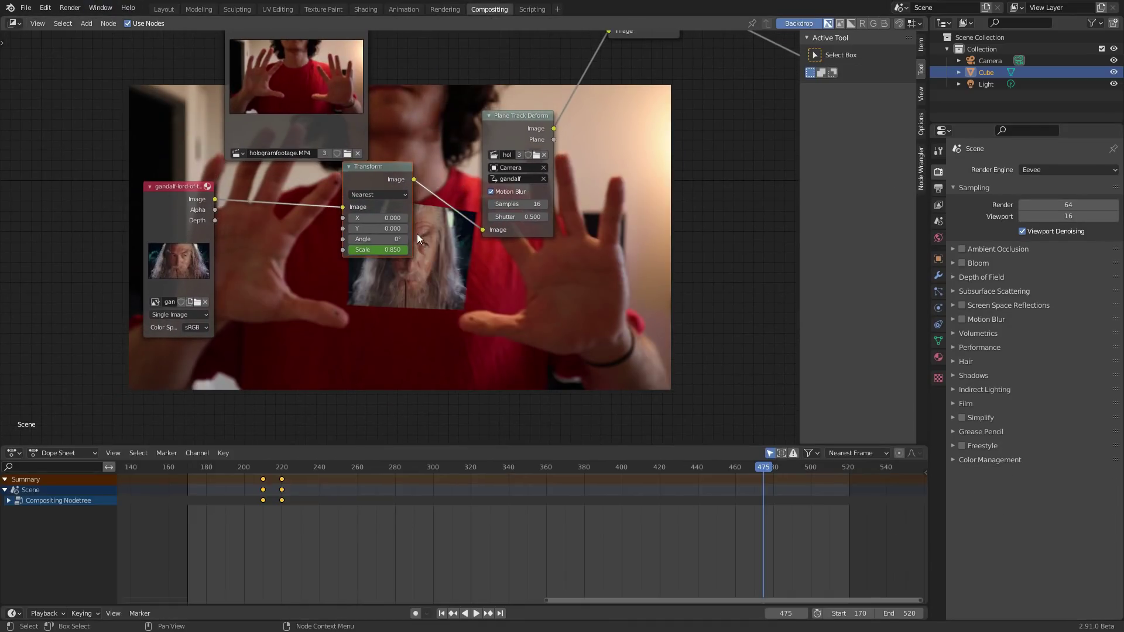
pyautogui.click(391, 250)
pyautogui.write('0.85')
pyautogui.press('Return')
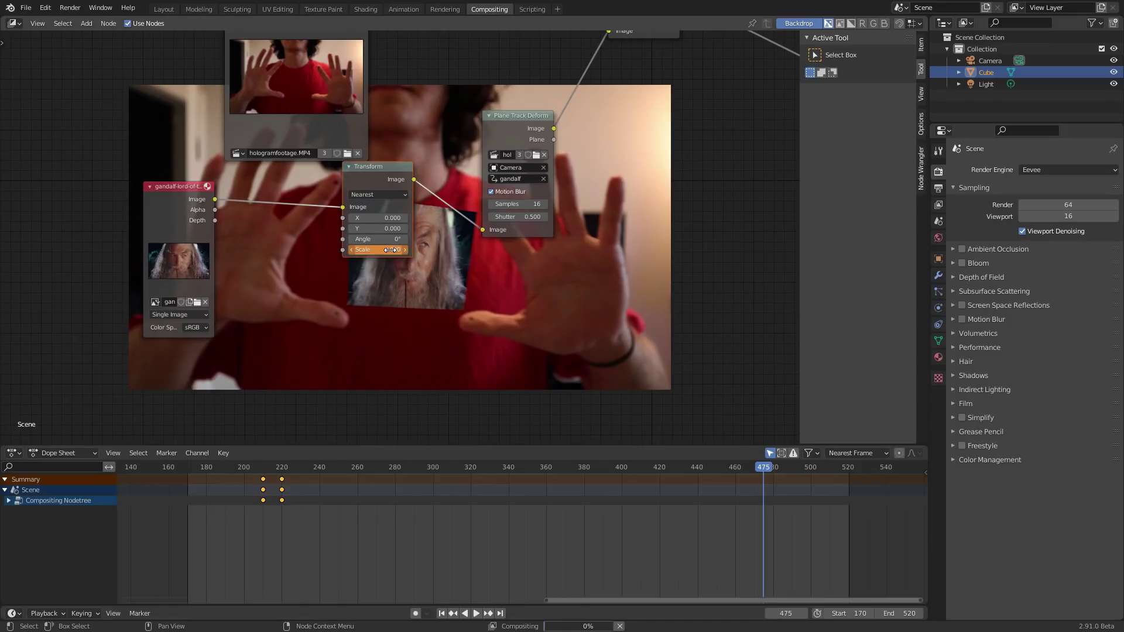
pyautogui.press('i')
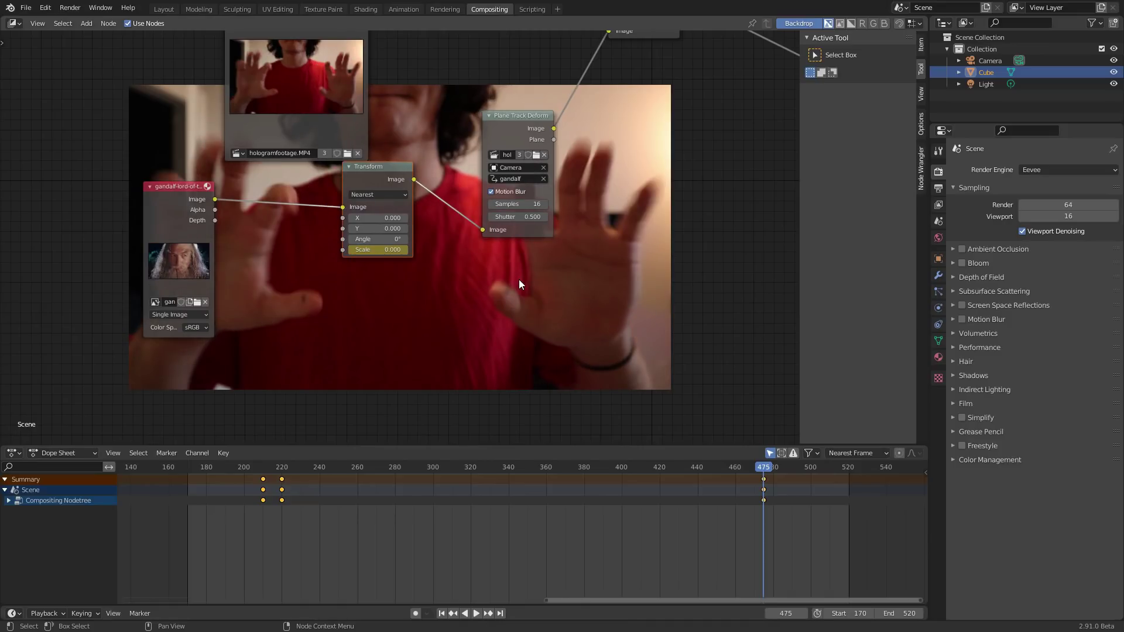
# At frame 465, set the Transform Scale to 0.85 and keyframe it.
pyautogui.press('Left')
pyautogui.press('Left')
pyautogui.press('Left')
pyautogui.press('Left')
pyautogui.press('Left')
pyautogui.press('Left')
pyautogui.press('Left')
pyautogui.press('Left')
pyautogui.press('Left')
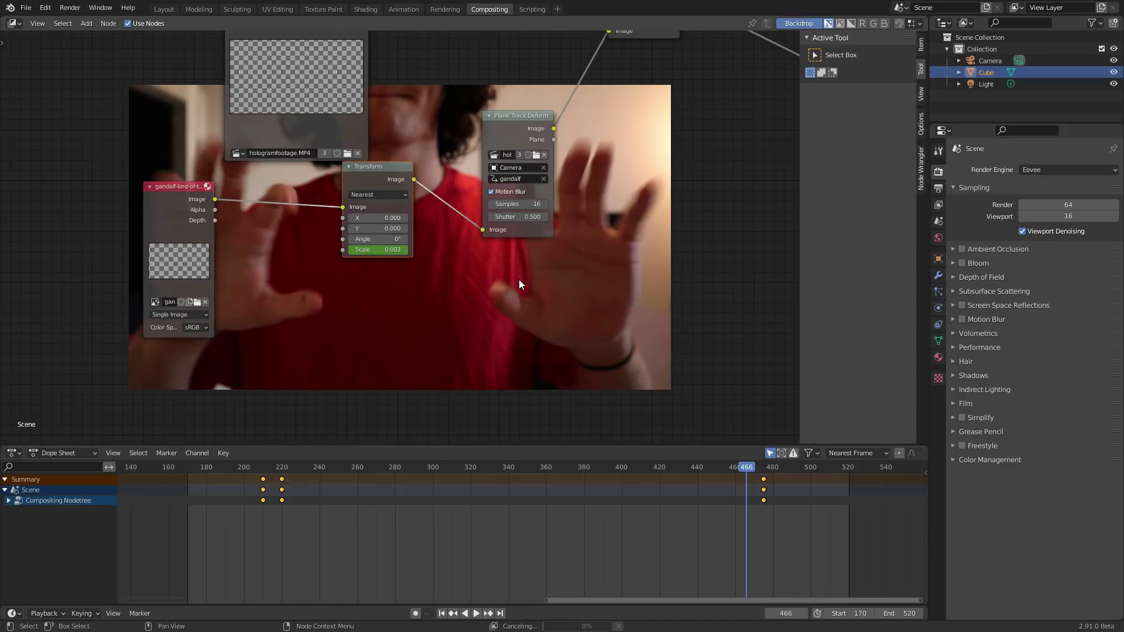
pyautogui.press('Left')
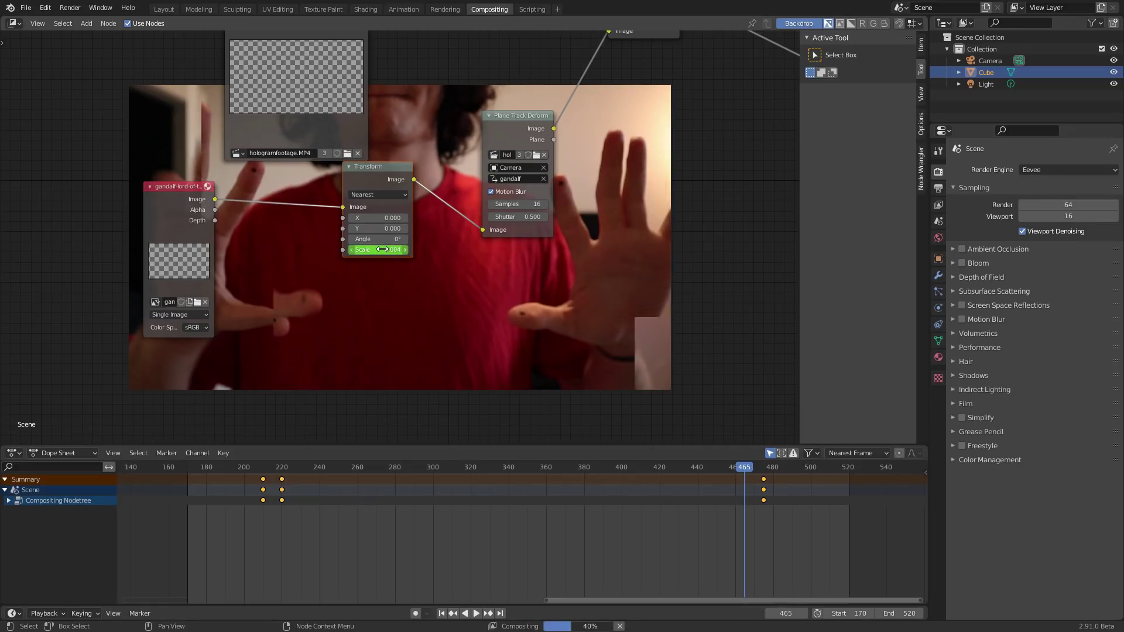
pyautogui.click(382, 249)
pyautogui.press('BackSpace')
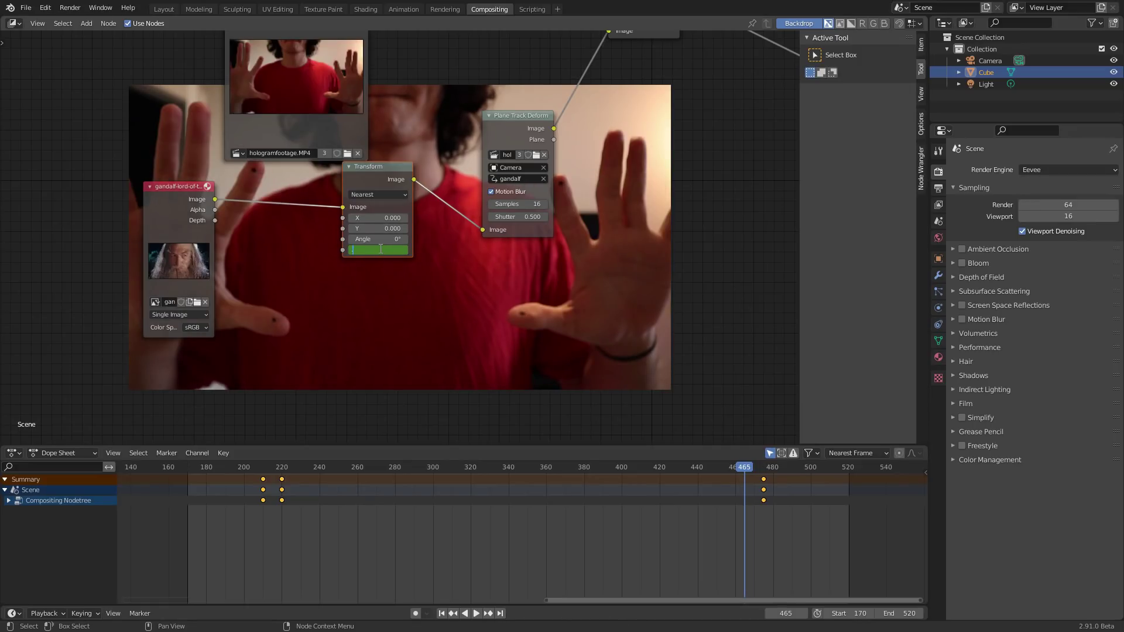
pyautogui.write('0.85')
pyautogui.press('Return')
pyautogui.press('i')
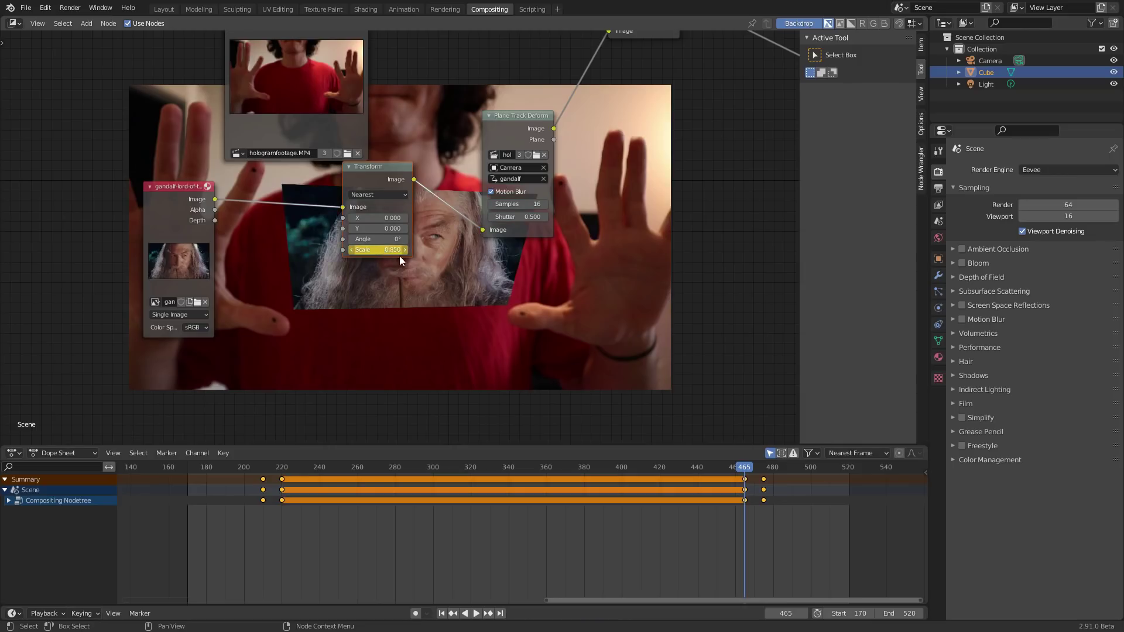
# Move the Transform node left and the Plane Track Deform node up and right.
pyautogui.moveTo(399, 256); pyautogui.dragTo(316, 205, button='middle')
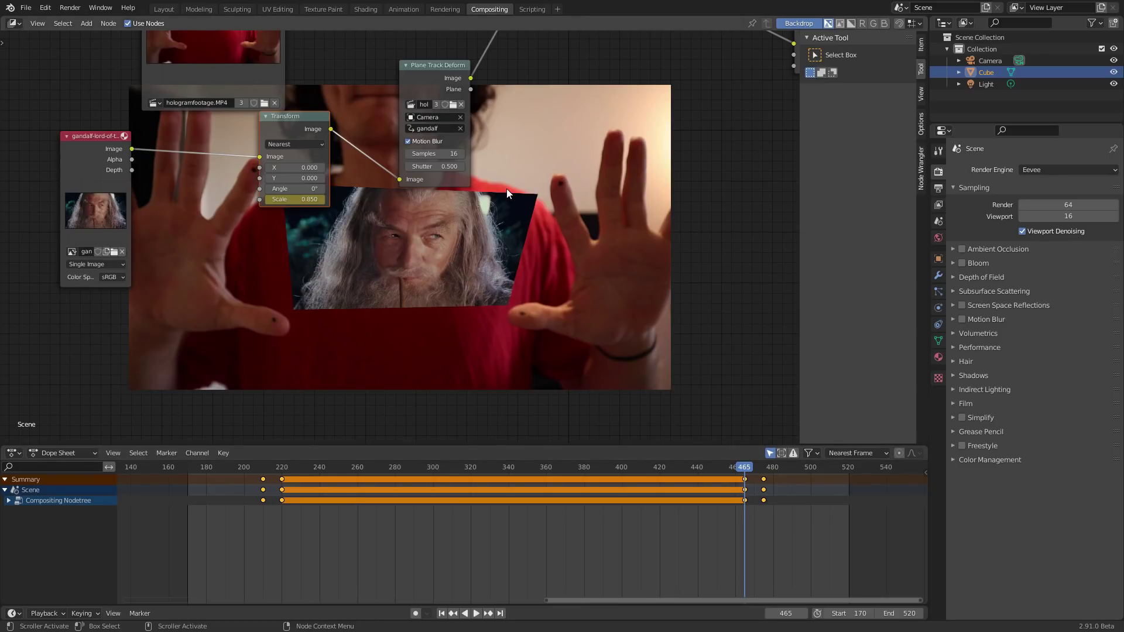
pyautogui.moveTo(494, 212); pyautogui.dragTo(625, 270, button='middle')
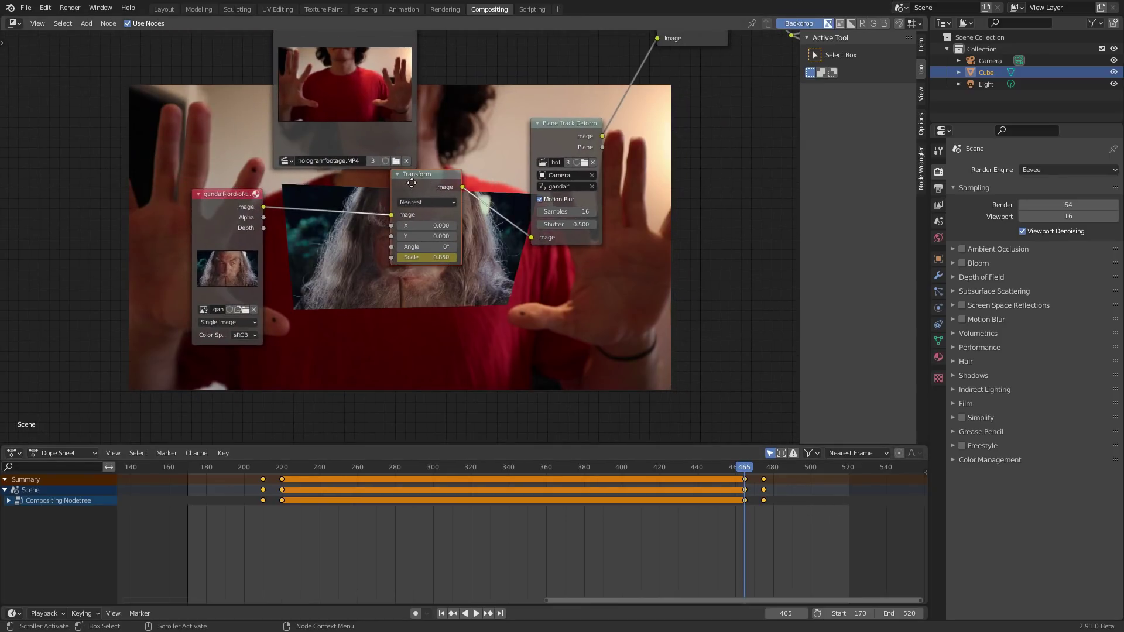
pyautogui.moveTo(412, 183); pyautogui.dragTo(315, 203)
pyautogui.moveTo(585, 127); pyautogui.dragTo(652, 111)
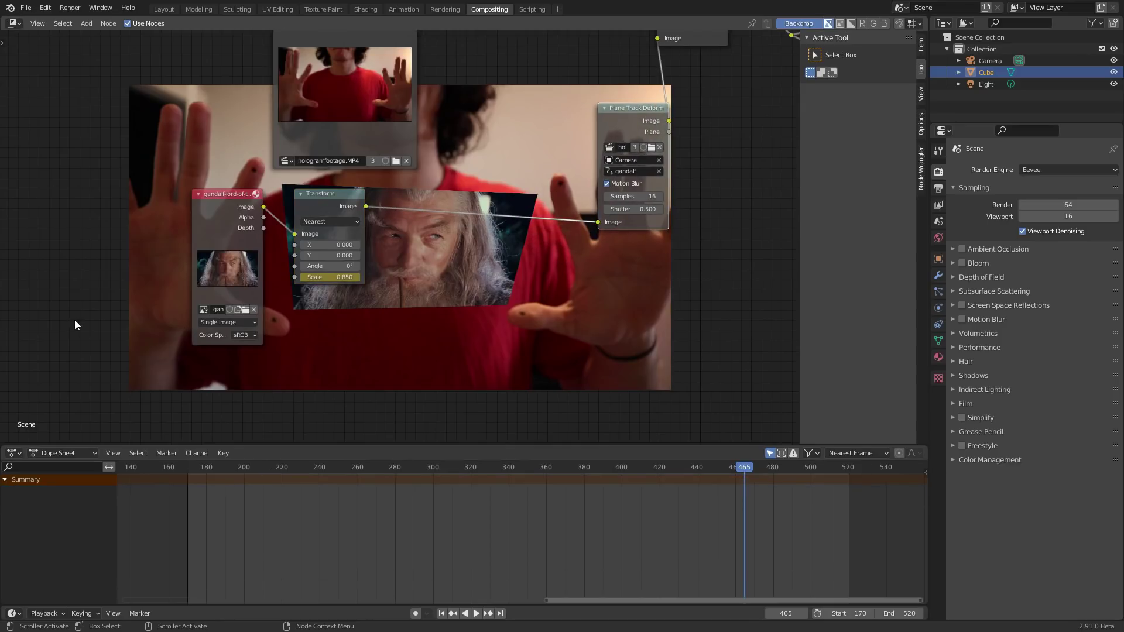
# Move the Gandalf image and Transform nodes aside and drop a Mix node on the Transform-to-Plane Track Deform link.
pyautogui.moveTo(75, 320); pyautogui.dragTo(319, 235)
pyautogui.moveTo(328, 194); pyautogui.dragTo(145, 231)
pyautogui.moveTo(345, 221); pyautogui.dragTo(434, 211, button='middle')
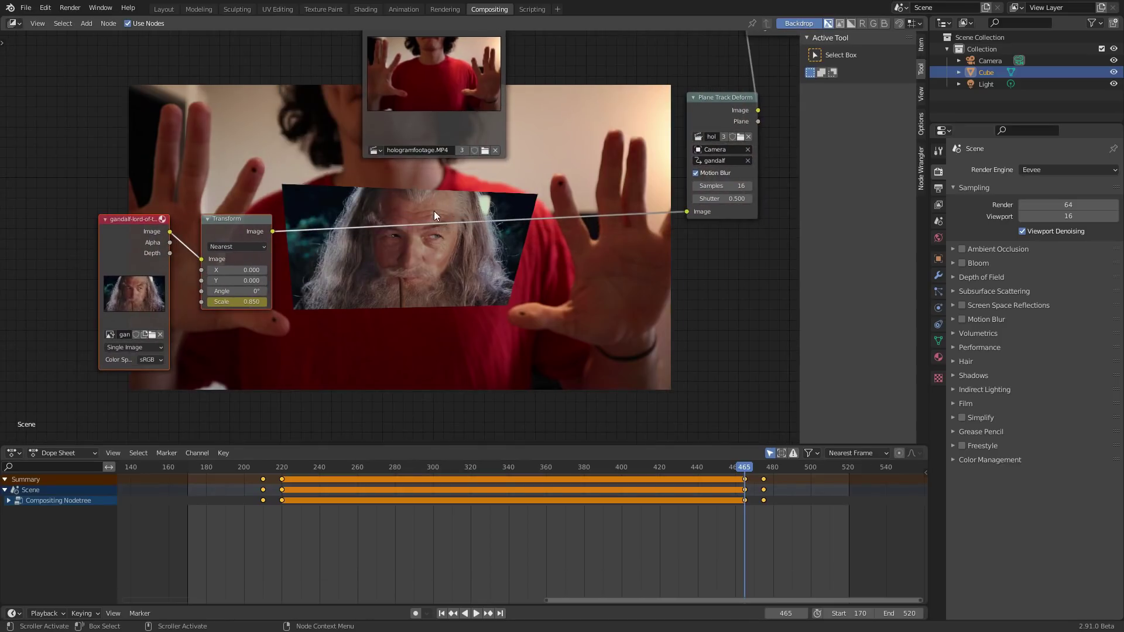
pyautogui.hotkey('shift', 'a')
pyautogui.click(386, 169)
pyautogui.write('mi')
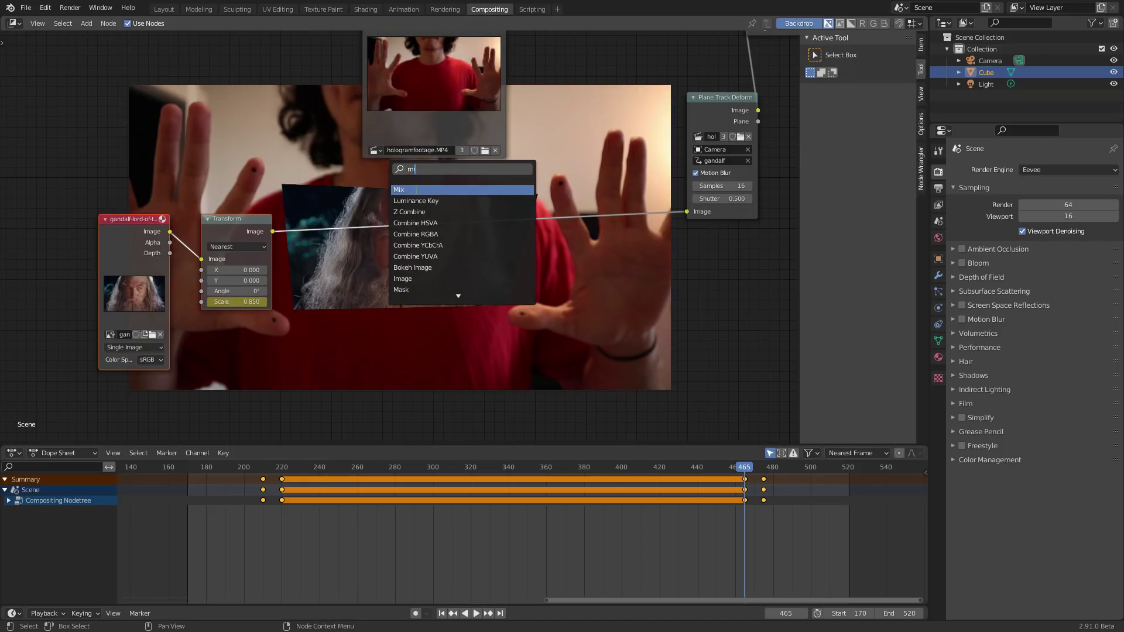
pyautogui.press('Return')
pyautogui.click(506, 254)
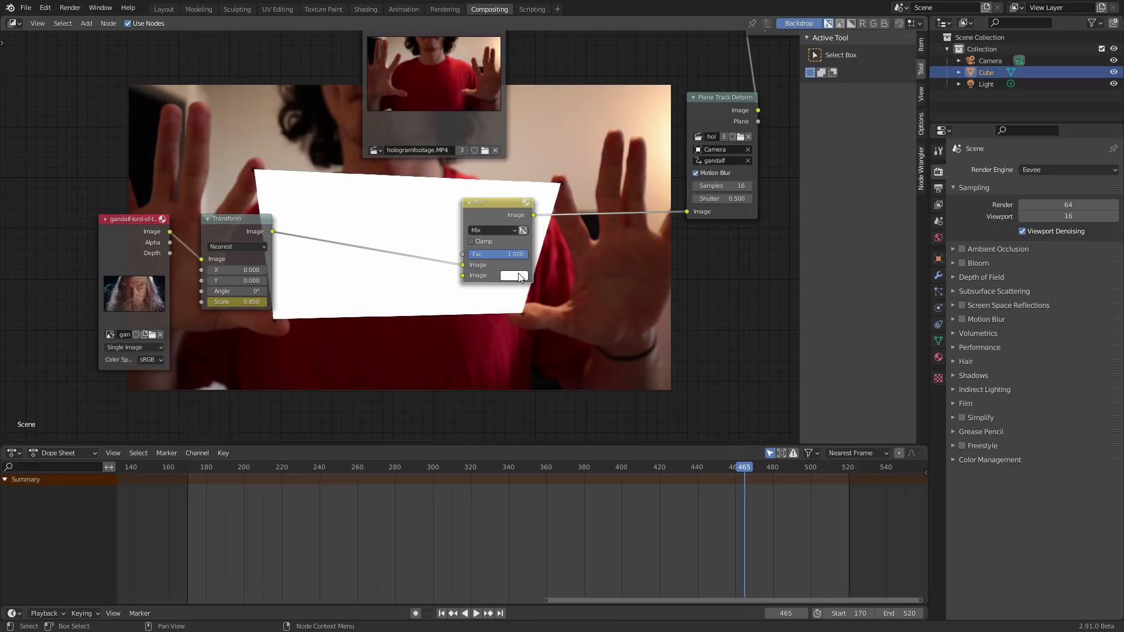
# Set the Mix node's blend mode to Add with a pale cyan second colour.
pyautogui.click(484, 230)
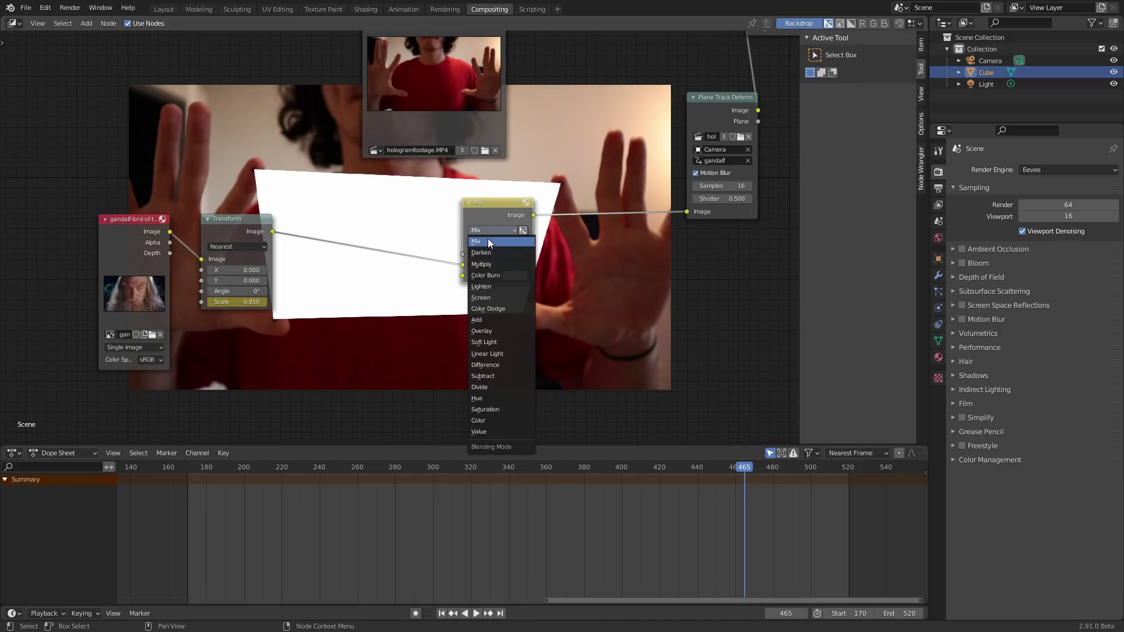
pyautogui.click(476, 319)
pyautogui.click(514, 275)
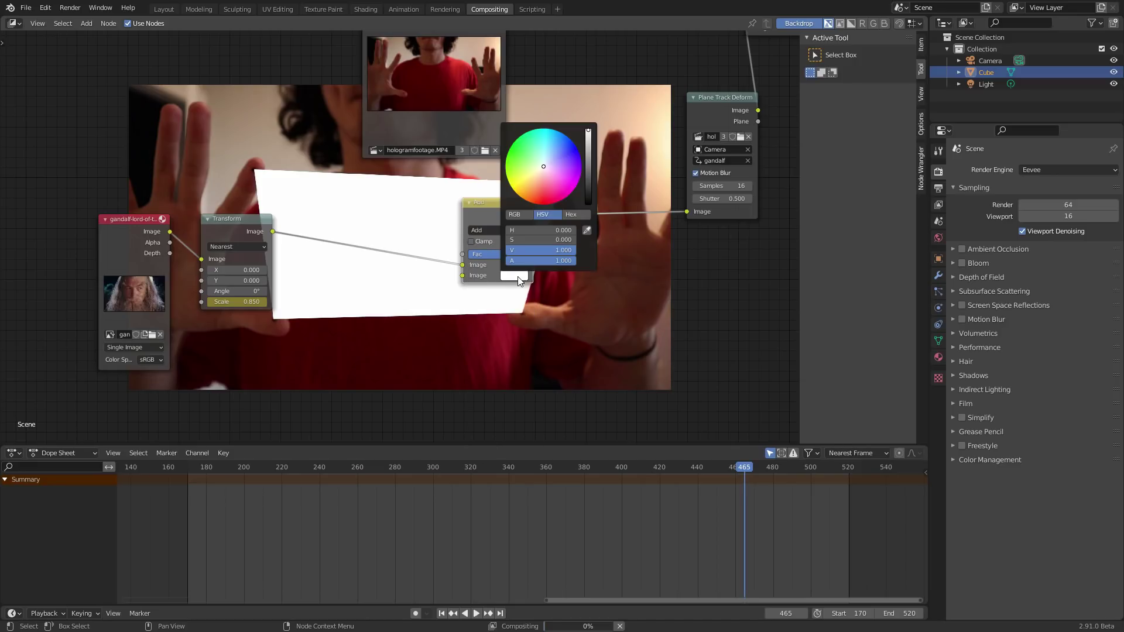
pyautogui.click(542, 161)
pyautogui.click(545, 160)
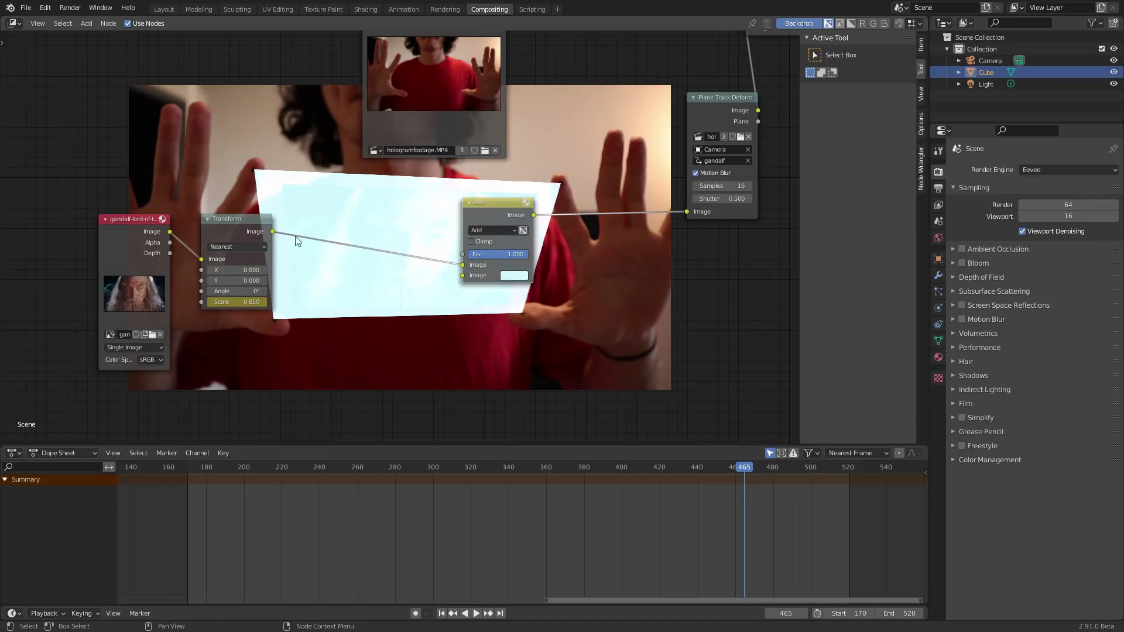
# Rearrange the nodes and preview the Transform node's Gandalf output in the backdrop.
pyautogui.moveTo(493, 217); pyautogui.dragTo(520, 251)
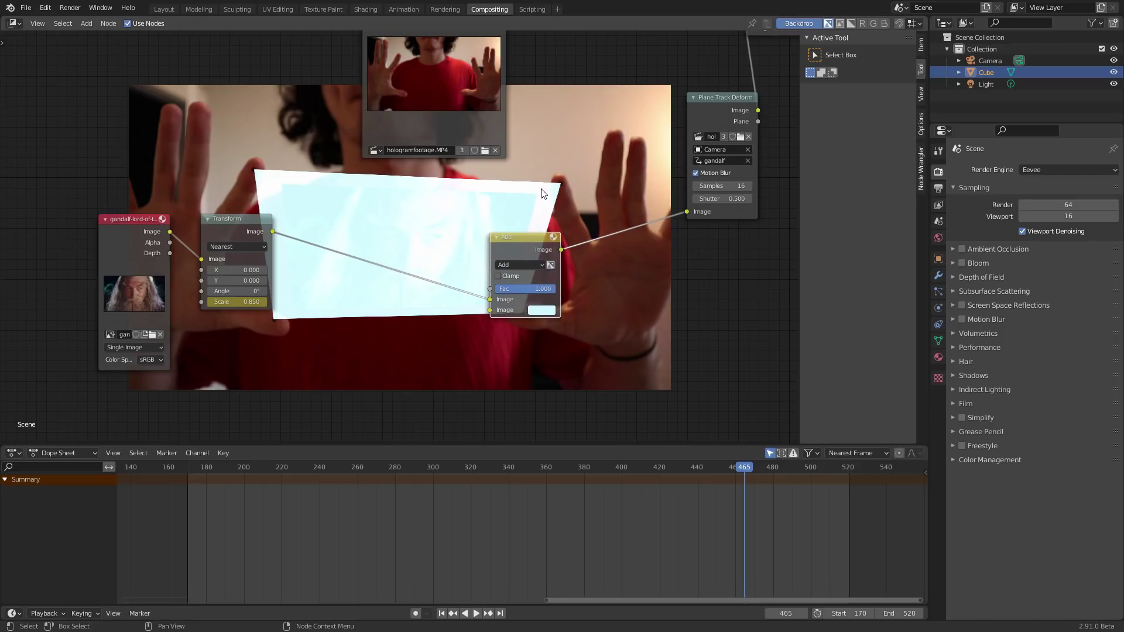
pyautogui.moveTo(316, 227); pyautogui.dragTo(379, 247, button='middle')
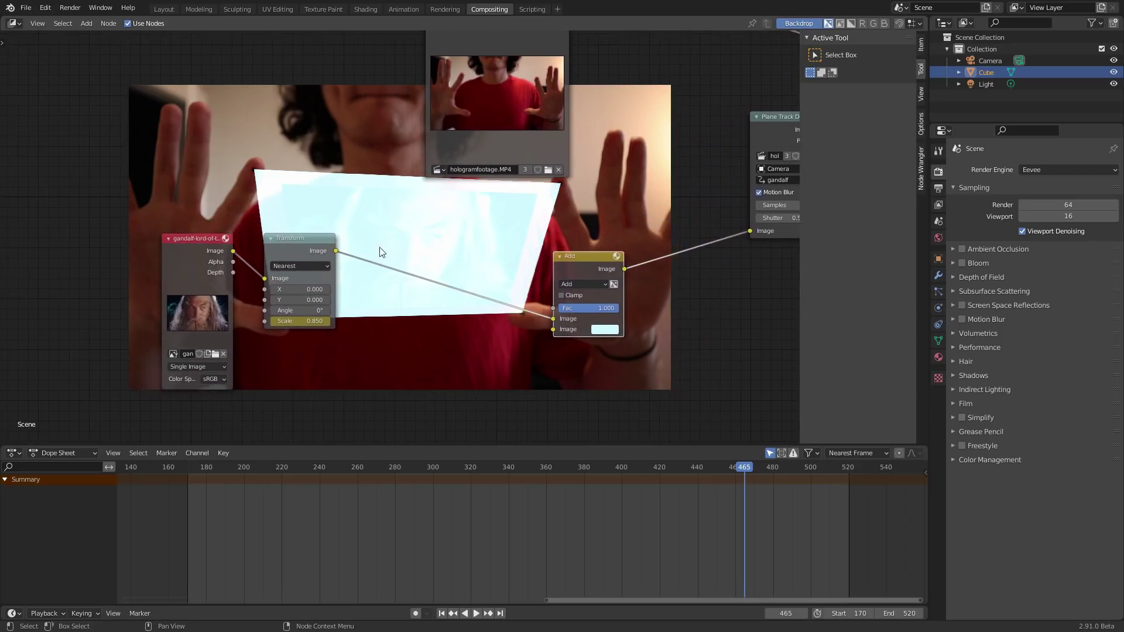
pyautogui.moveTo(318, 237); pyautogui.dragTo(314, 261)
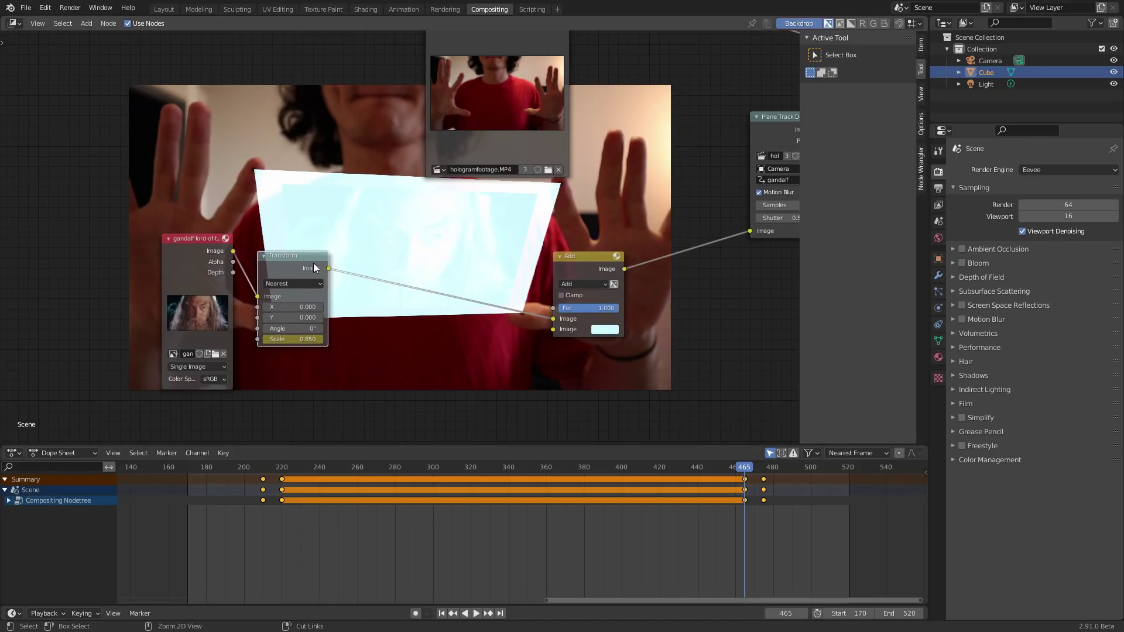
pyautogui.keyDown('ctrl'); pyautogui.keyDown('shift'); pyautogui.click(312, 257); pyautogui.keyUp('shift'); pyautogui.keyUp('ctrl')
pyautogui.moveTo(396, 192); pyautogui.dragTo(389, 211, button='middle')
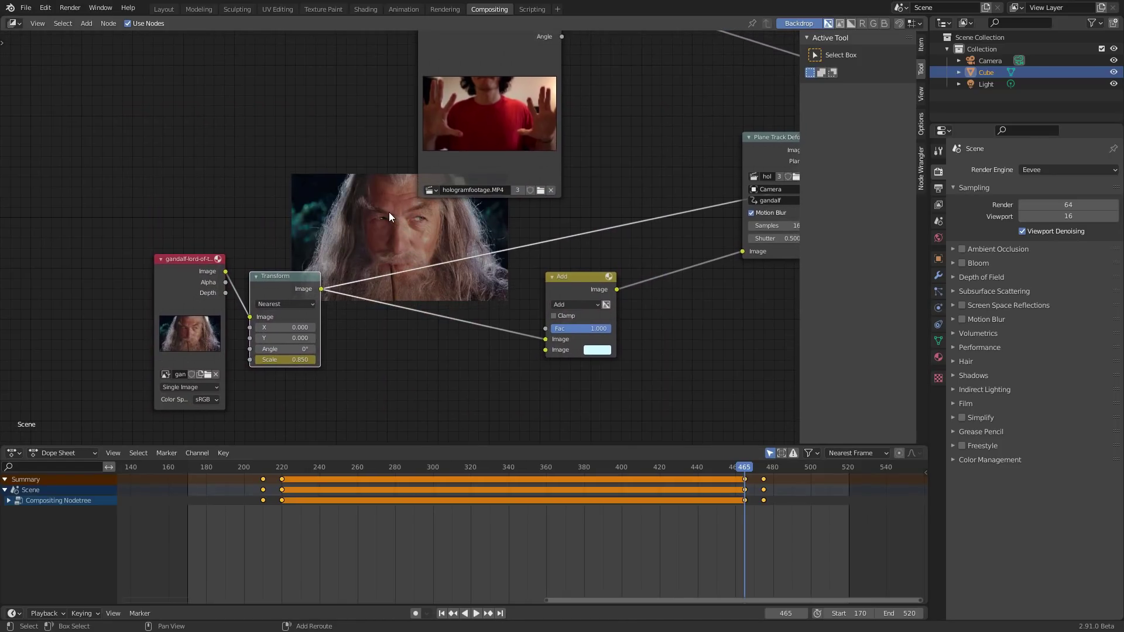
# Add a Separate RGBA node after the Transform and preview its green, blue and alpha channels.
pyautogui.hotkey('shift', 'a')
pyautogui.click(388, 212)
pyautogui.write('se')
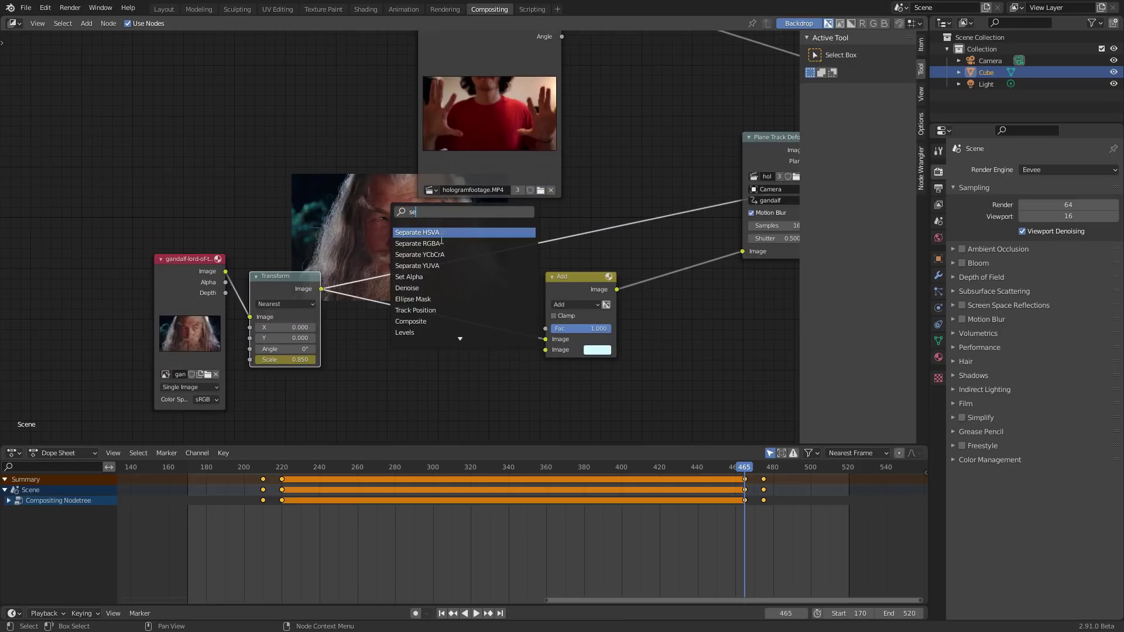
pyautogui.click(442, 243)
pyautogui.click(445, 244)
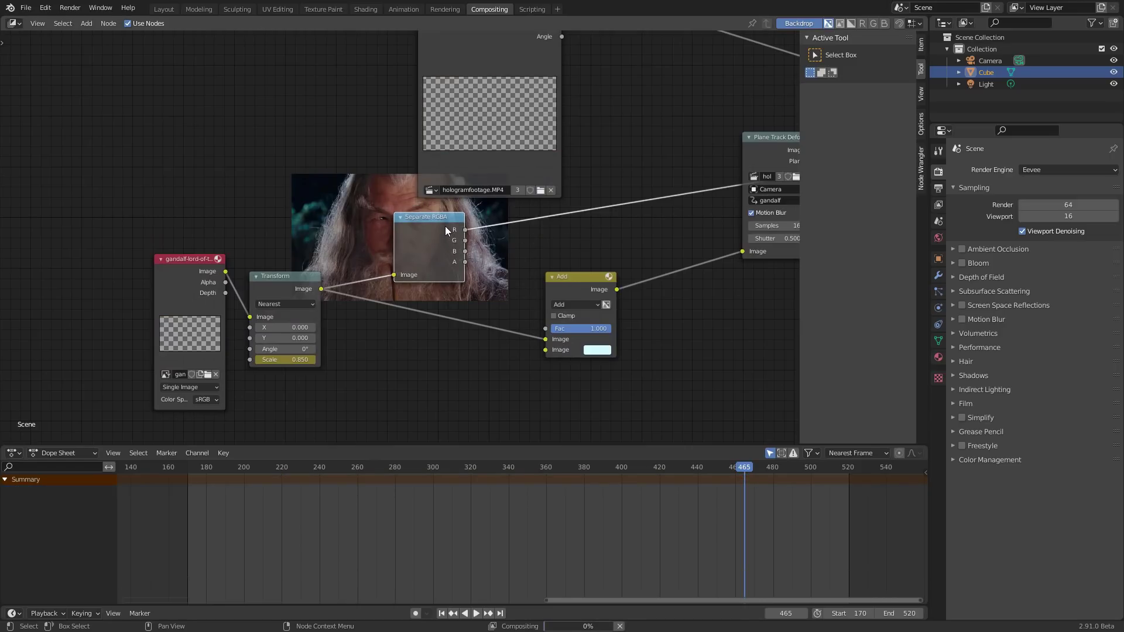
pyautogui.keyDown('ctrl'); pyautogui.keyDown('shift'); pyautogui.click(441, 224); pyautogui.keyUp('shift'); pyautogui.keyUp('ctrl')
pyautogui.keyDown('ctrl'); pyautogui.keyDown('shift'); pyautogui.click(439, 226); pyautogui.keyUp('shift'); pyautogui.keyUp('ctrl')
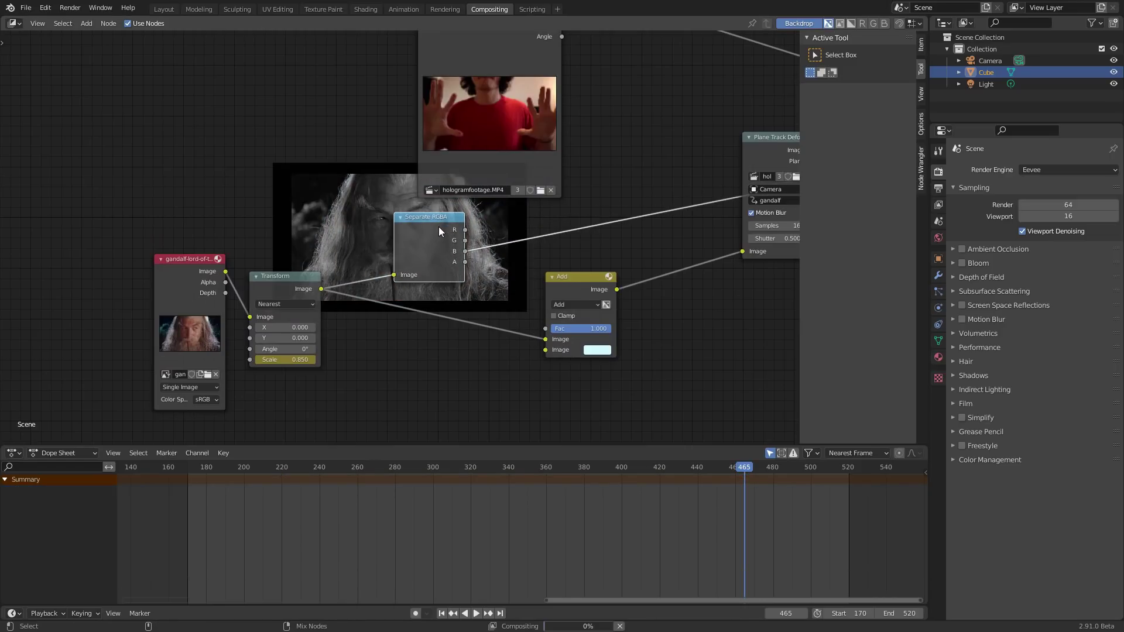
pyautogui.keyDown('ctrl'); pyautogui.keyDown('shift'); pyautogui.click(437, 223); pyautogui.keyUp('shift'); pyautogui.keyUp('ctrl')
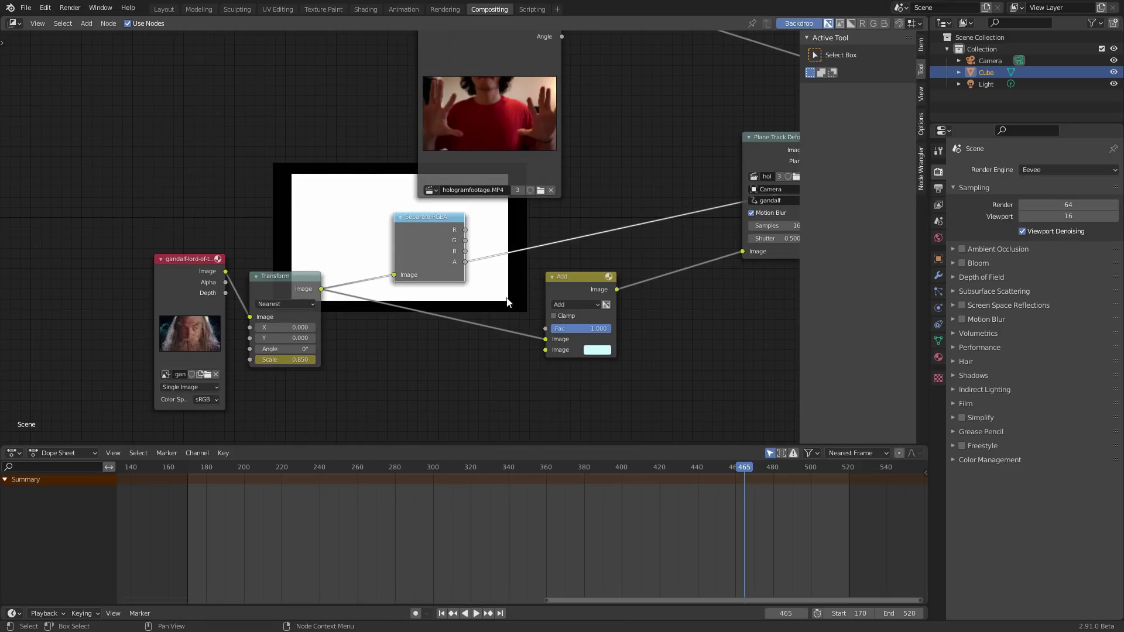
# Link the alpha output to the Add node's Fac and check the final composite.
pyautogui.moveTo(465, 262); pyautogui.dragTo(546, 328)
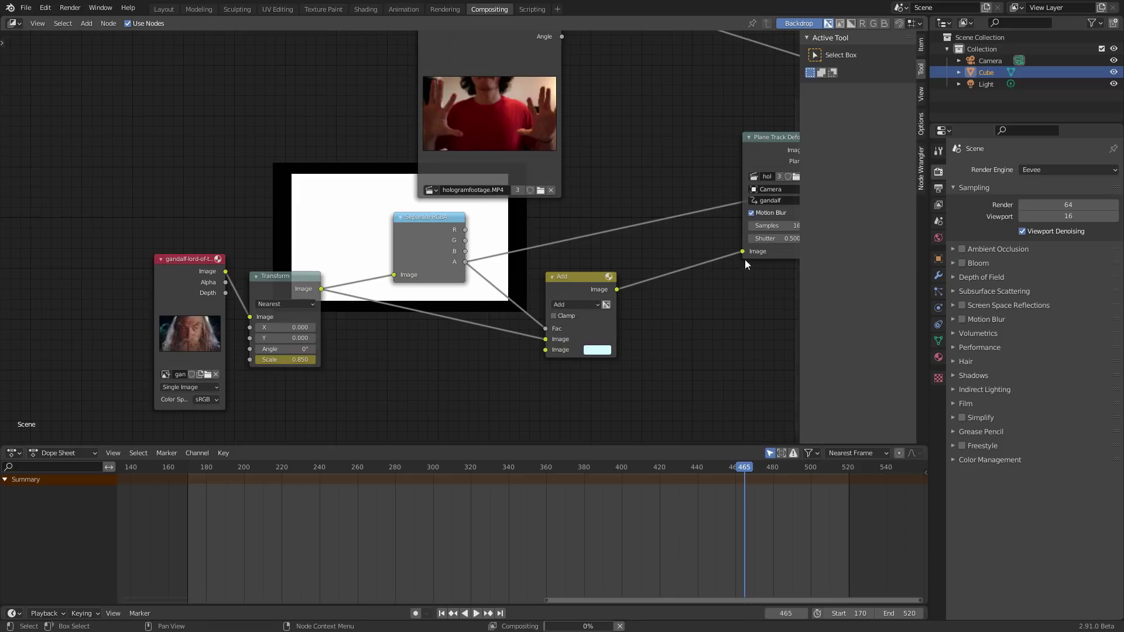
pyautogui.press('Home')
pyautogui.keyDown('ctrl'); pyautogui.keyDown('shift'); pyautogui.click(576, 136); pyautogui.keyUp('shift'); pyautogui.keyUp('ctrl')
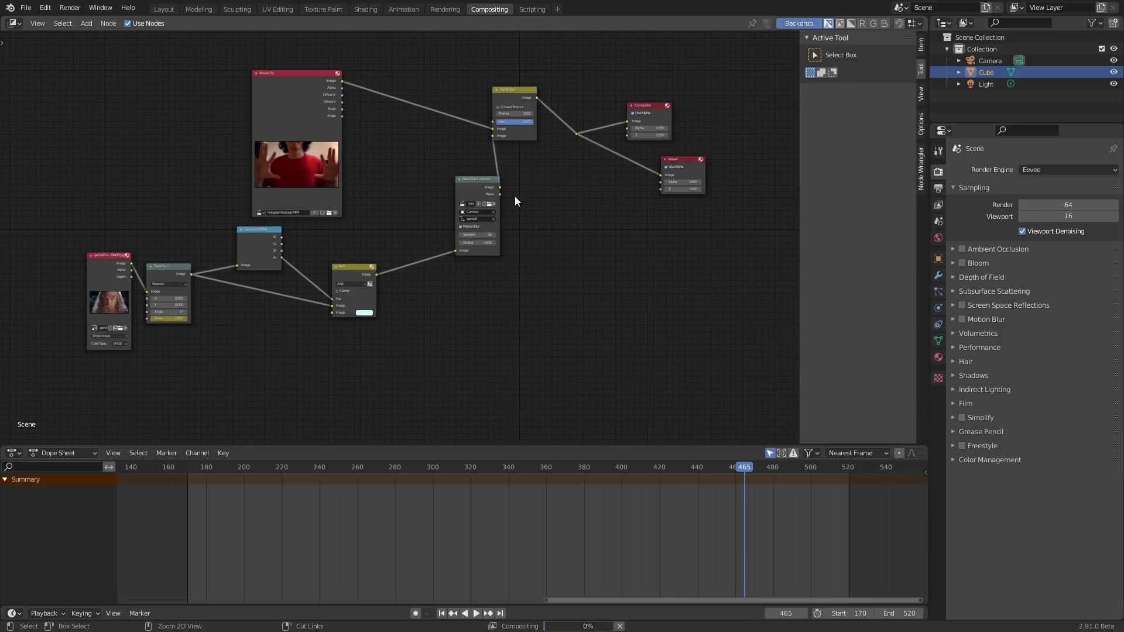
pyautogui.moveTo(378, 288); pyautogui.dragTo(497, 219, button='middle')
pyautogui.scroll(3, 448, 220)
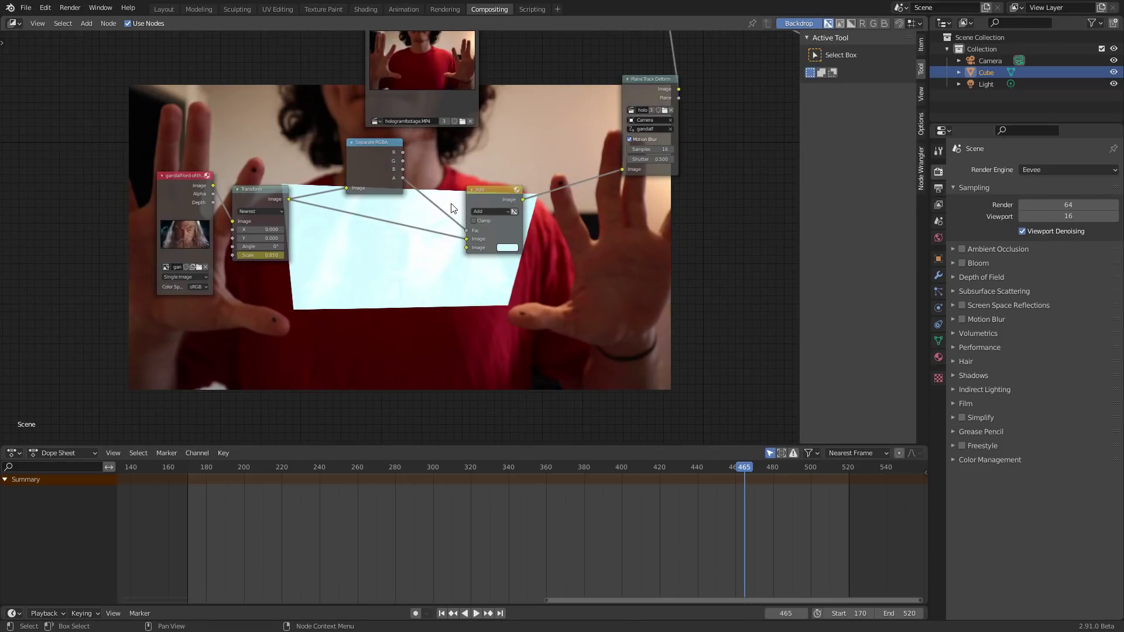
pyautogui.scroll(2, 440, 196)
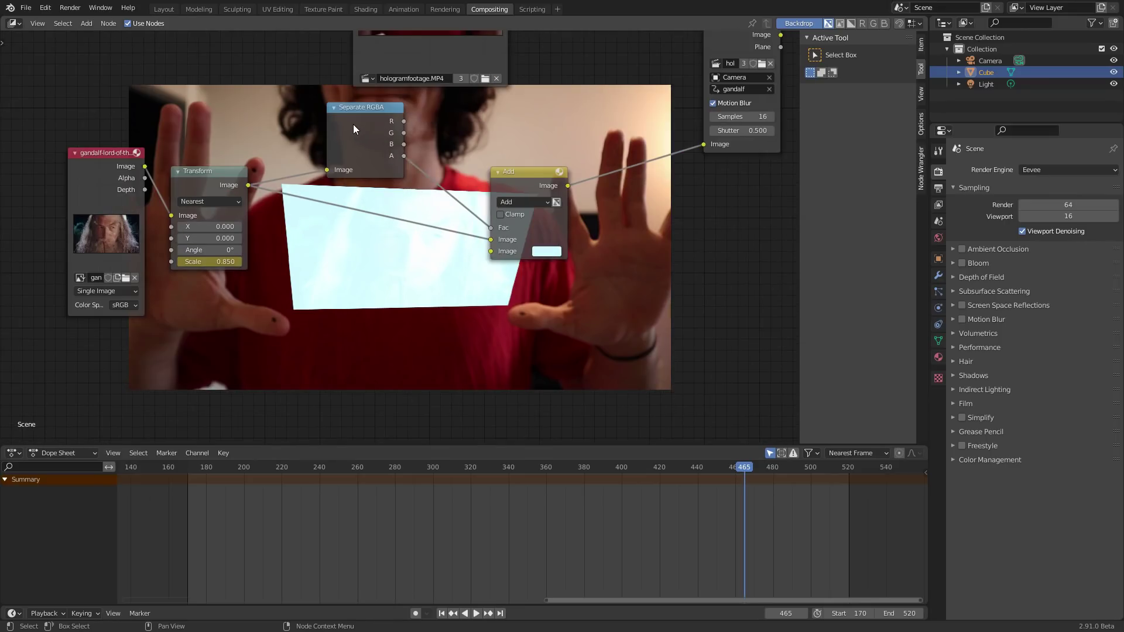
pyautogui.press('m')
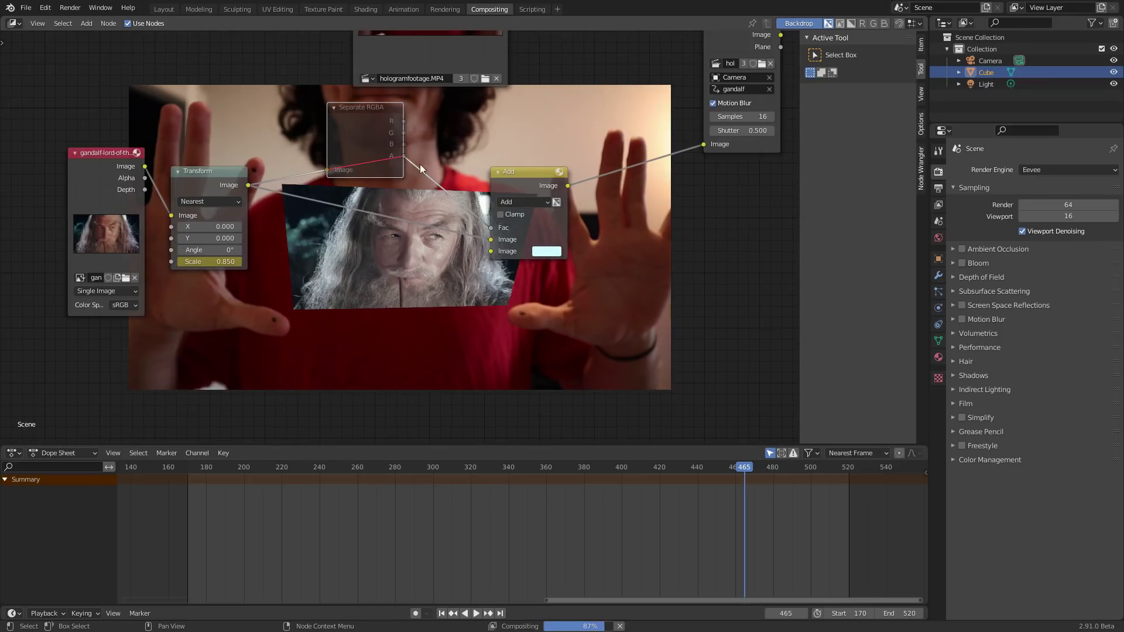
pyautogui.press('m')
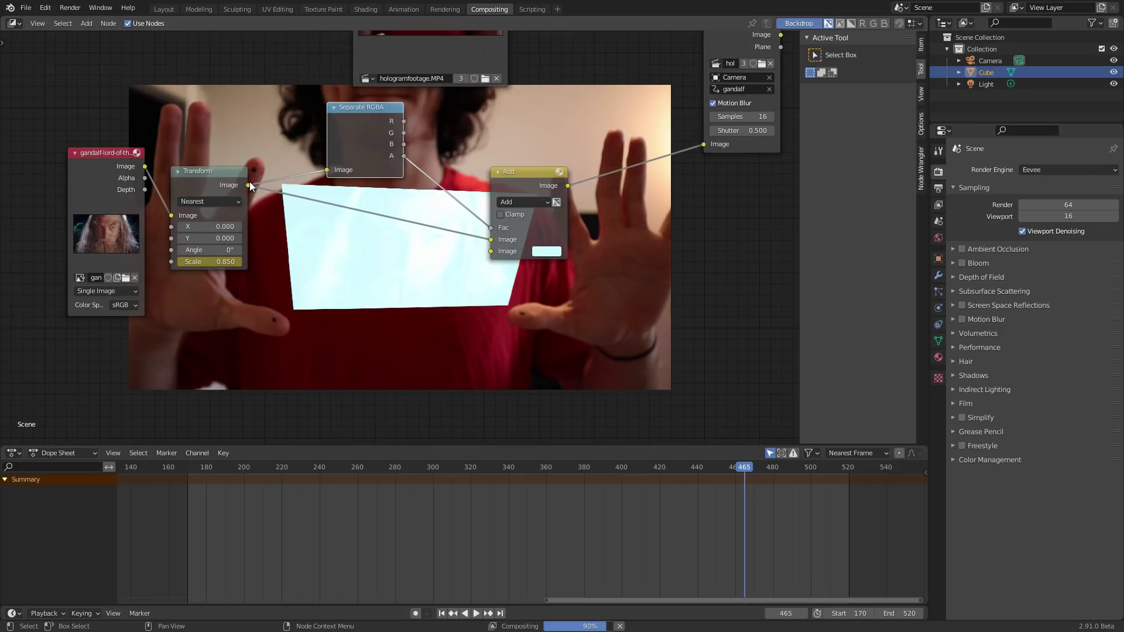
# Test other Fac connections, undoing both, then move the Separate RGBA node left.
pyautogui.moveTo(248, 185); pyautogui.dragTo(493, 228)
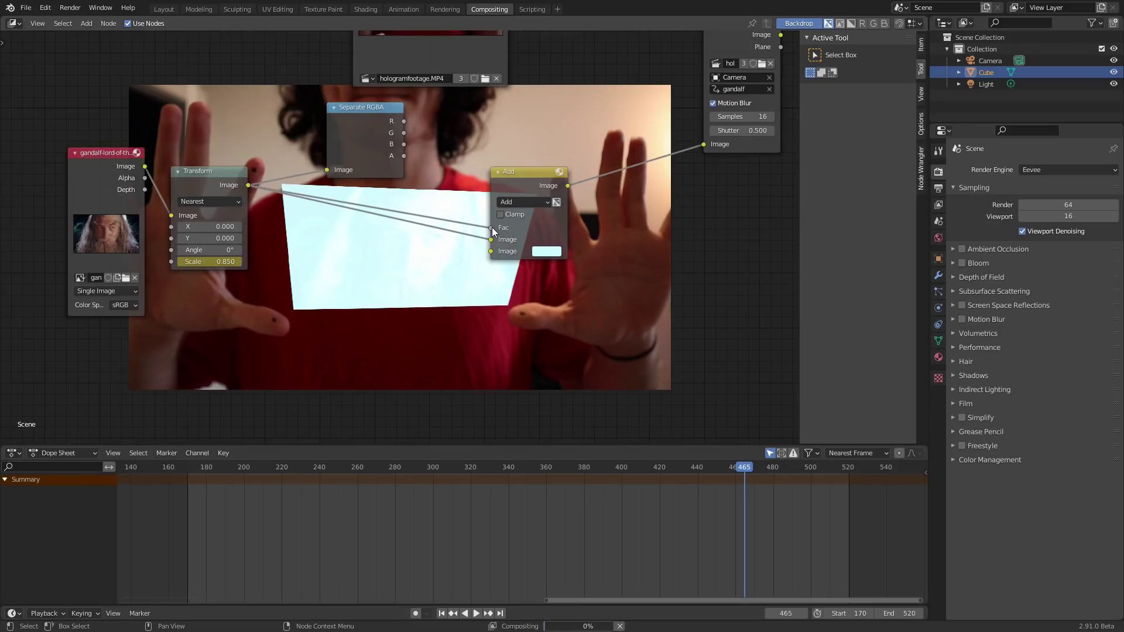
pyautogui.hotkey('ctrl', 'z')
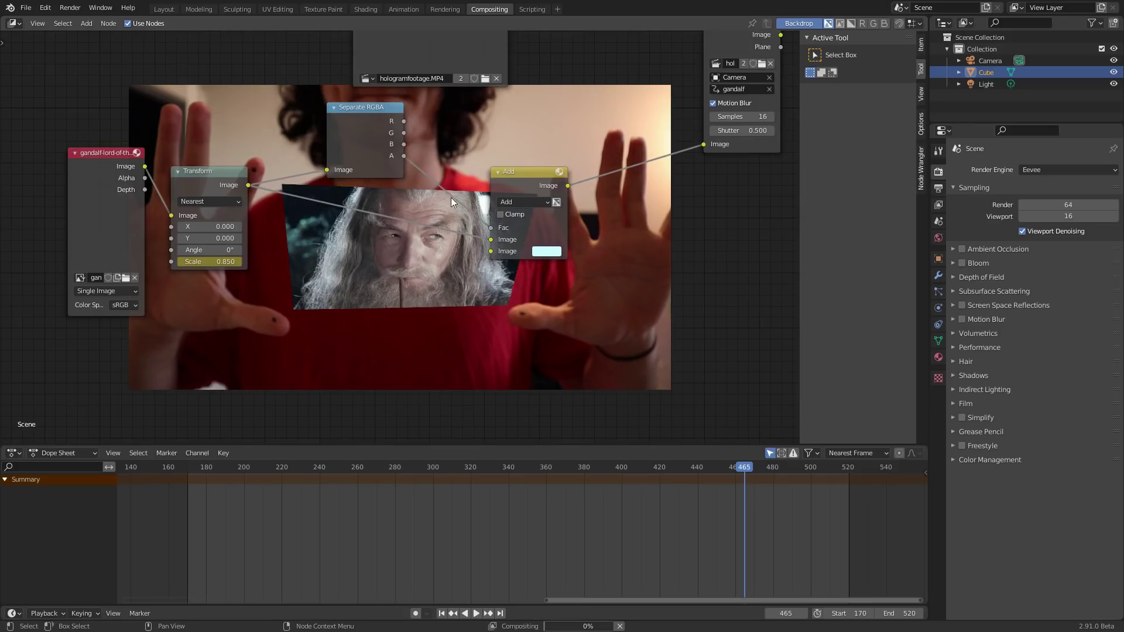
pyautogui.keyDown('ctrl'); pyautogui.moveTo(453, 213); pyautogui.dragTo(480, 193, button='right'); pyautogui.keyUp('ctrl')
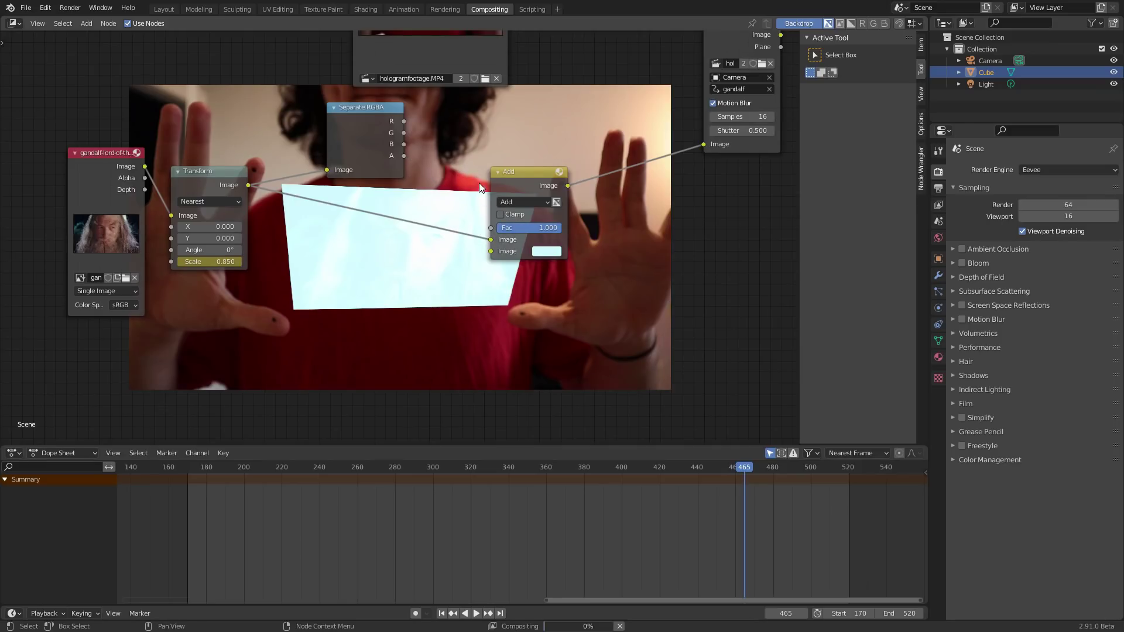
pyautogui.hotkey('ctrl', 'z')
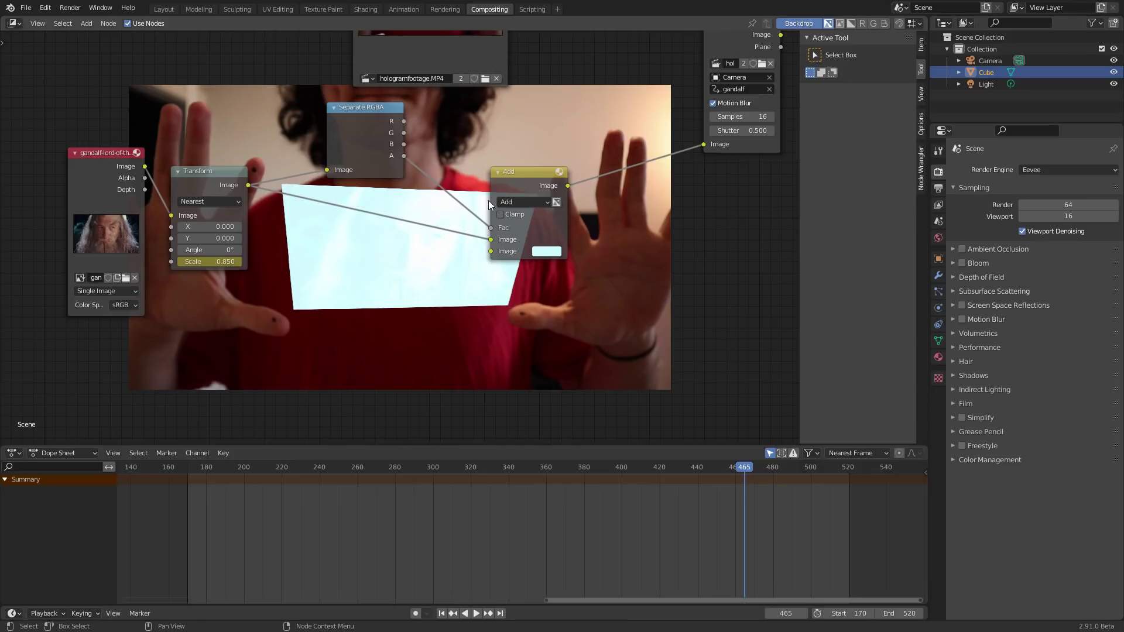
pyautogui.moveTo(273, 106); pyautogui.dragTo(290, 171, button='middle')
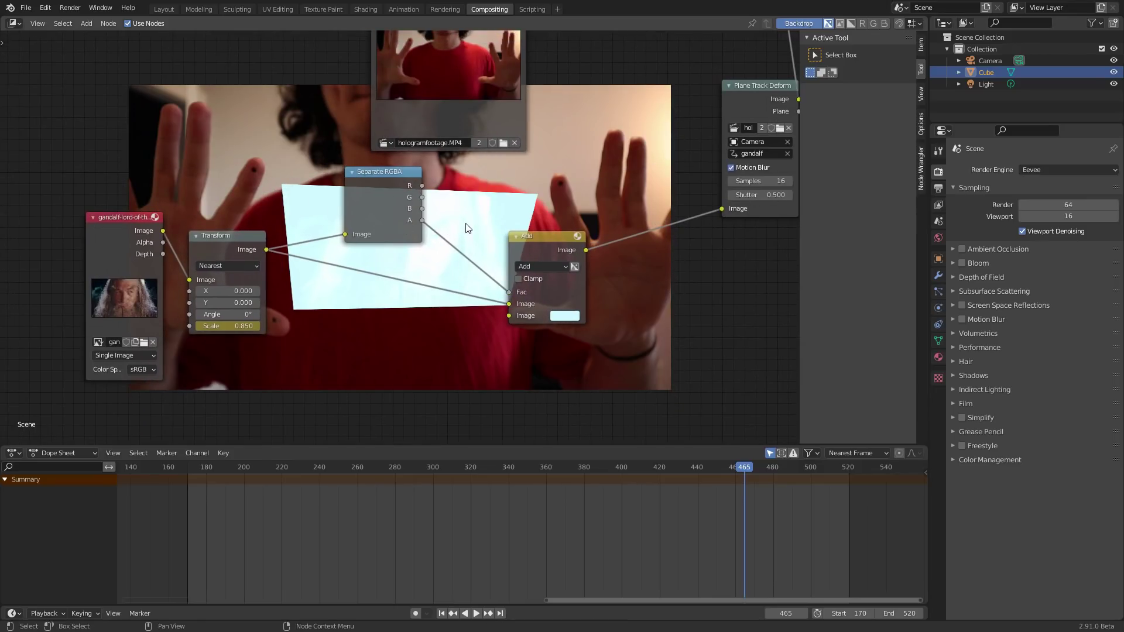
pyautogui.moveTo(430, 170); pyautogui.dragTo(372, 166)
# Insert a Math node set to Multiply by 0.2 between the alpha output and the Add Fac.
pyautogui.hotkey('shift', 'a')
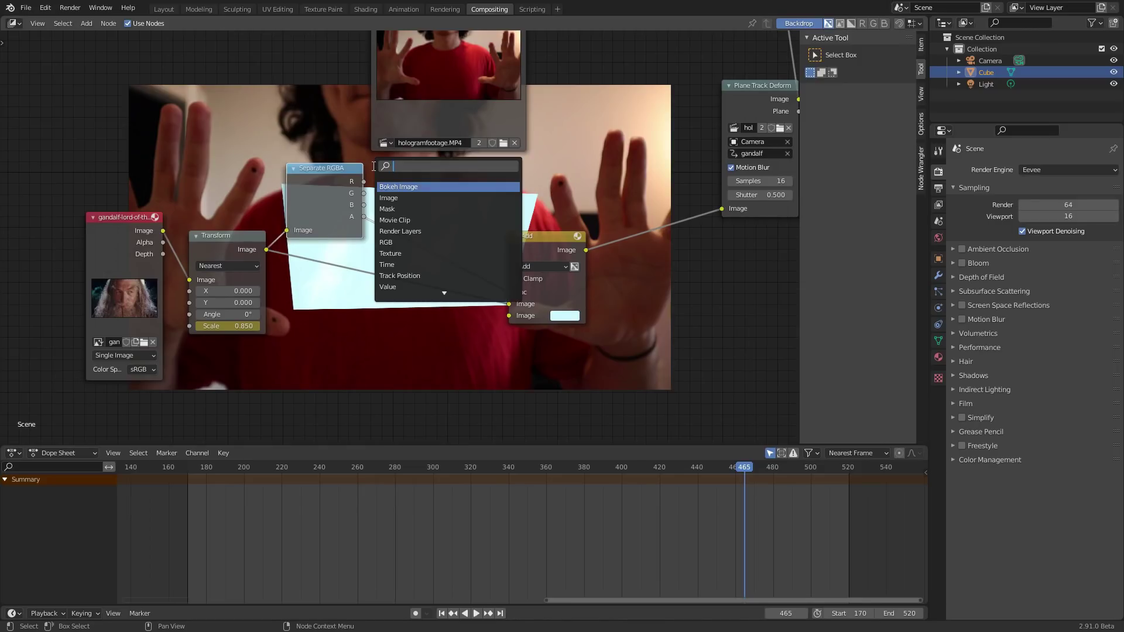
pyautogui.write('math')
pyautogui.click(398, 185)
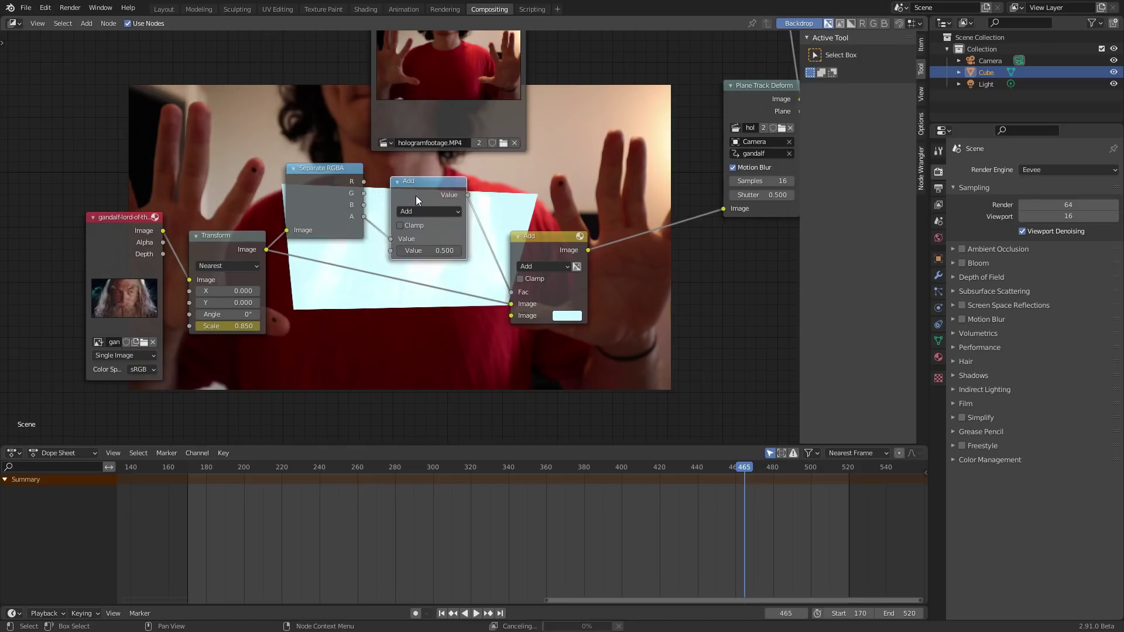
pyautogui.click(430, 212)
pyautogui.click(430, 212)
pyautogui.click(436, 237)
pyautogui.click(446, 250)
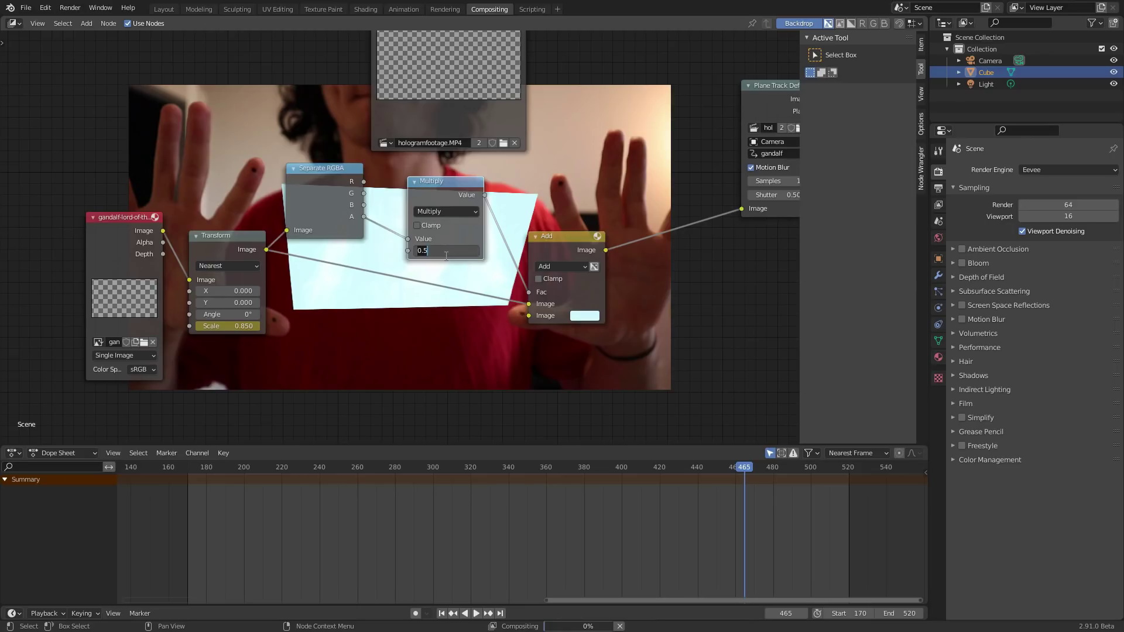
pyautogui.write('0.2')
pyautogui.press('Return')
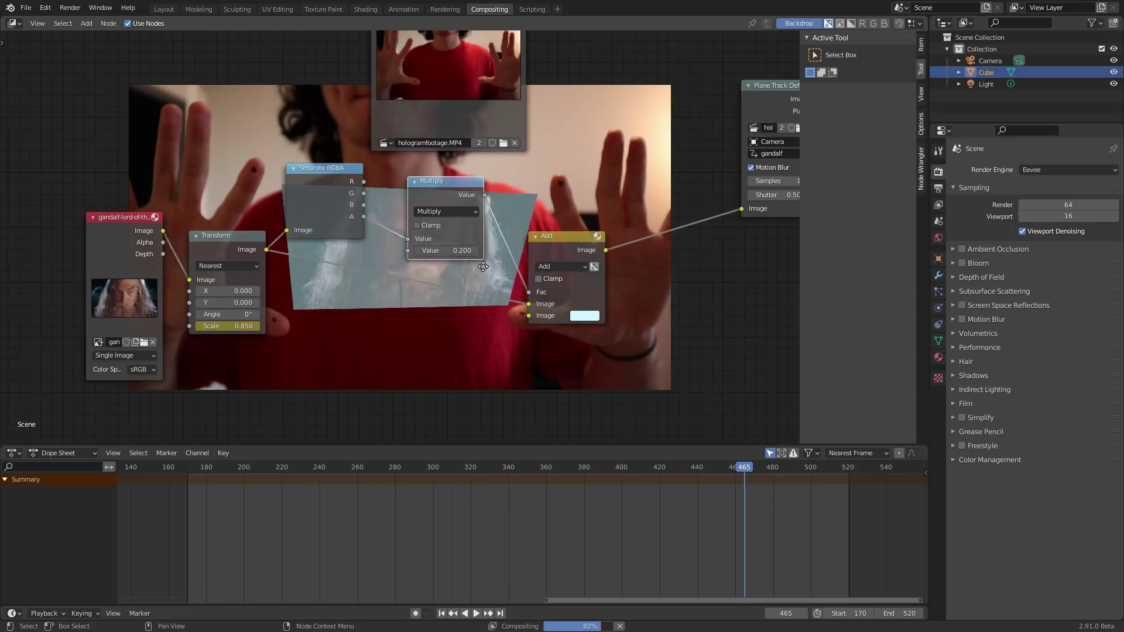
pyautogui.moveTo(365, 258); pyautogui.dragTo(331, 185, button='middle')
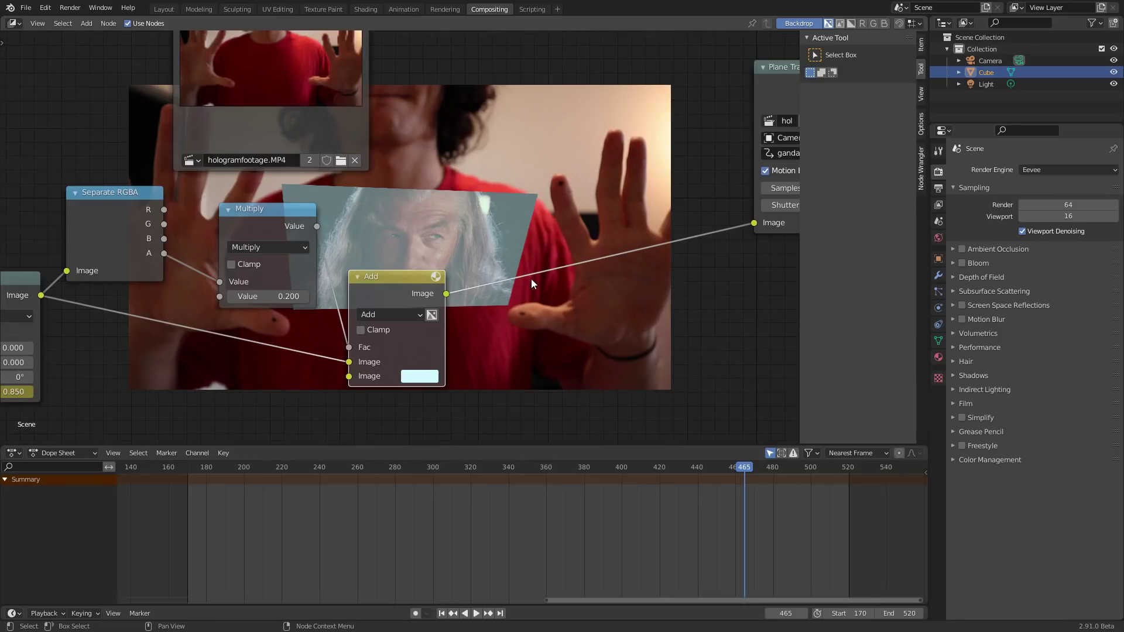
pyautogui.moveTo(737, 306); pyautogui.dragTo(585, 299, button='middle')
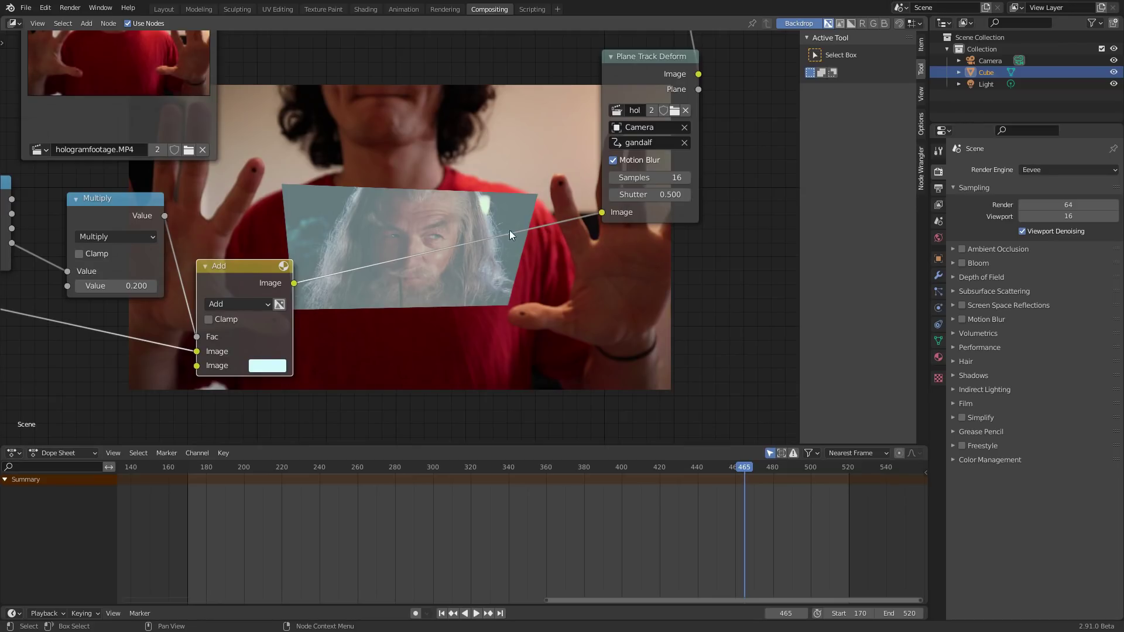
pyautogui.moveTo(615, 192); pyautogui.dragTo(598, 244, button='middle')
pyautogui.moveTo(645, 124); pyautogui.dragTo(635, 226)
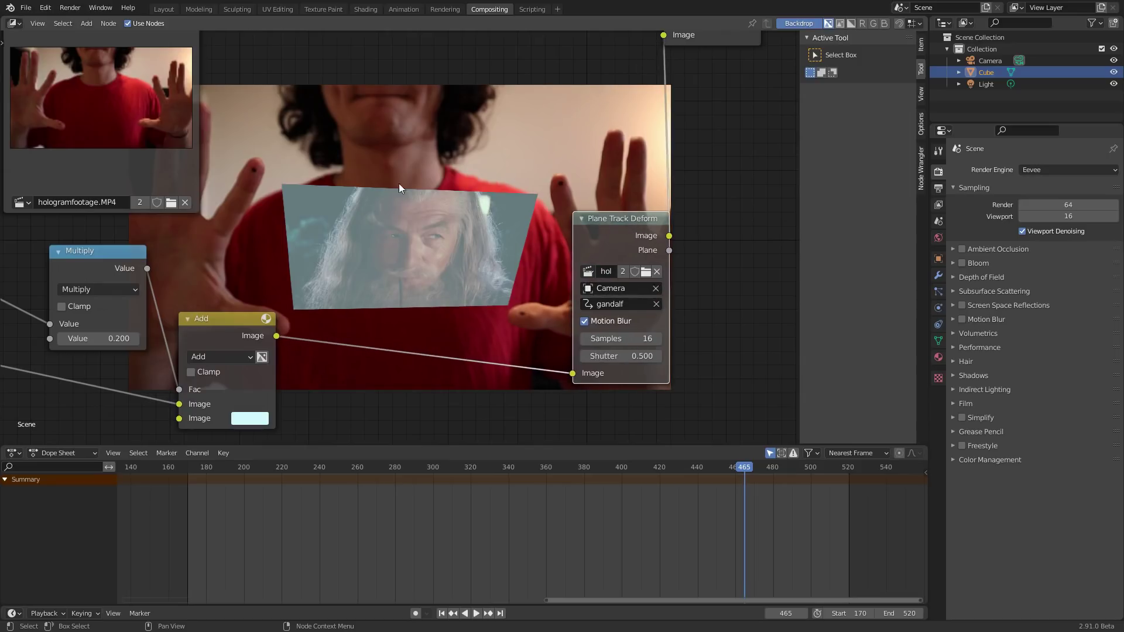
pyautogui.hotkey('shift', 'a')
pyautogui.click(395, 201)
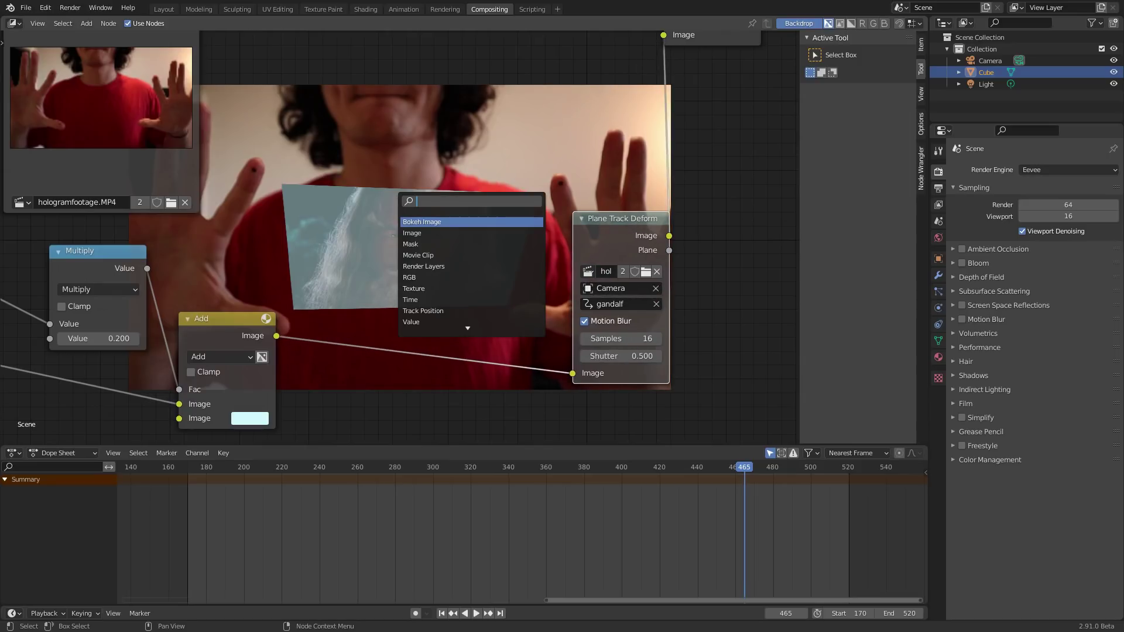
pyautogui.write('blur')
pyautogui.click(409, 233)
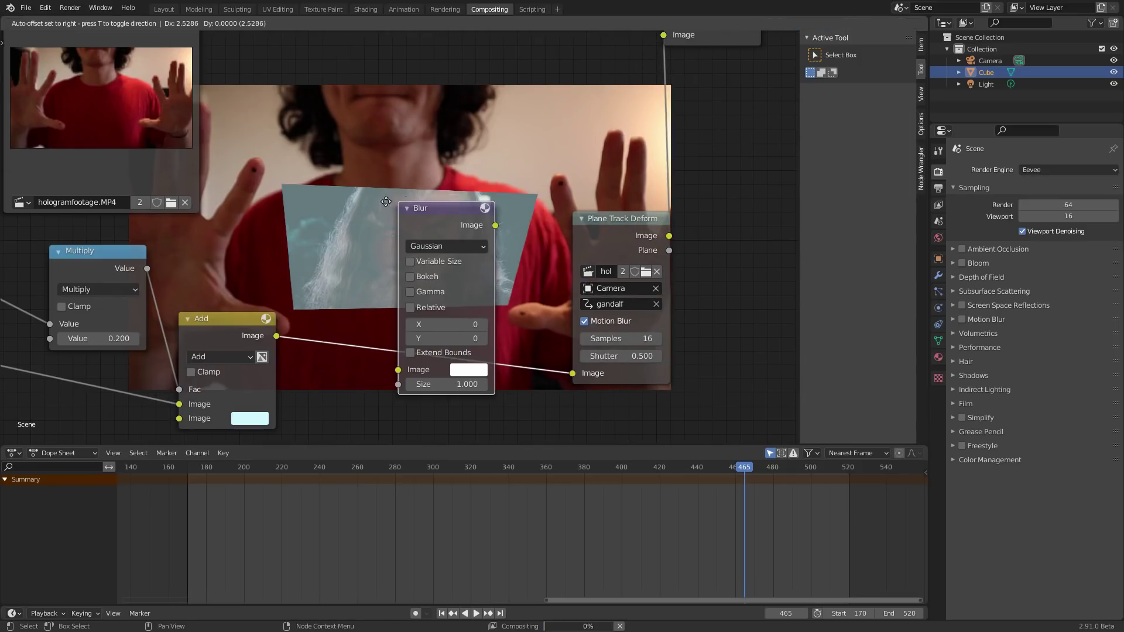
pyautogui.click(372, 252)
pyautogui.moveTo(235, 331); pyautogui.dragTo(226, 275, button='middle')
pyautogui.click(226, 276)
pyautogui.hotkey('shift', 'd')
pyautogui.click(510, 223)
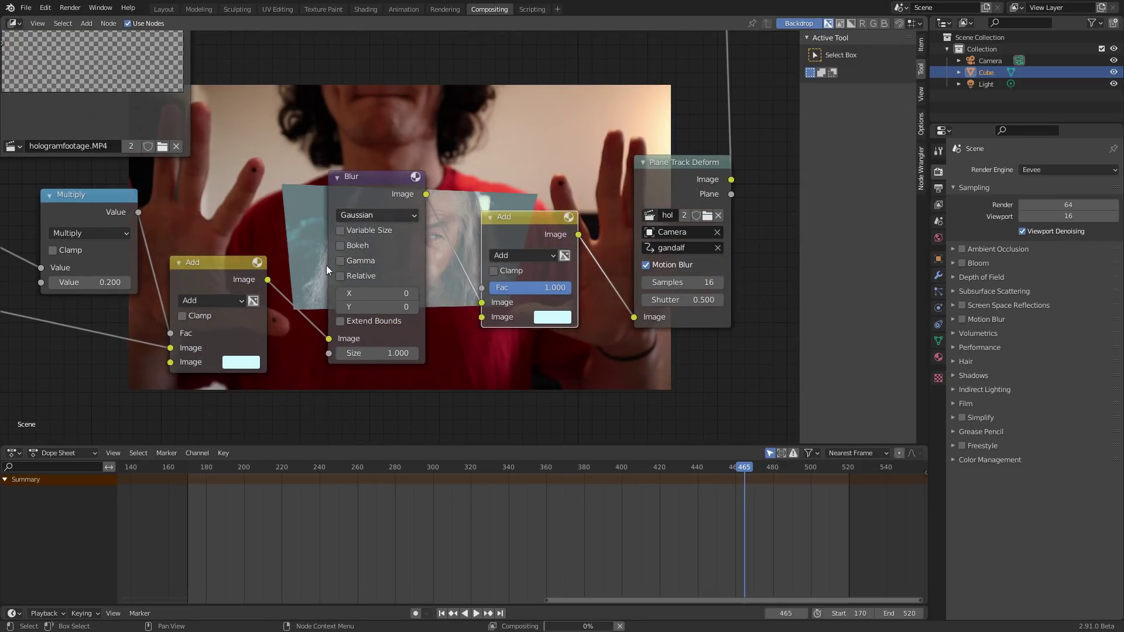
pyautogui.moveTo(268, 280); pyautogui.dragTo(481, 303)
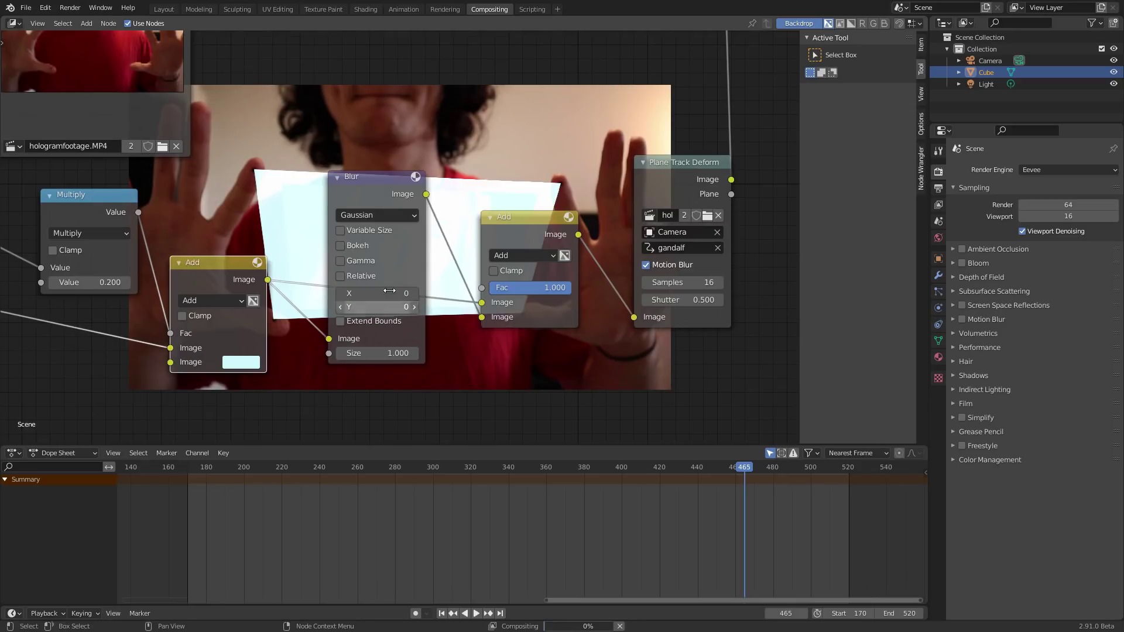
pyautogui.moveTo(381, 307); pyautogui.dragTo(384, 291)
pyautogui.write('100')
pyautogui.press('Return')
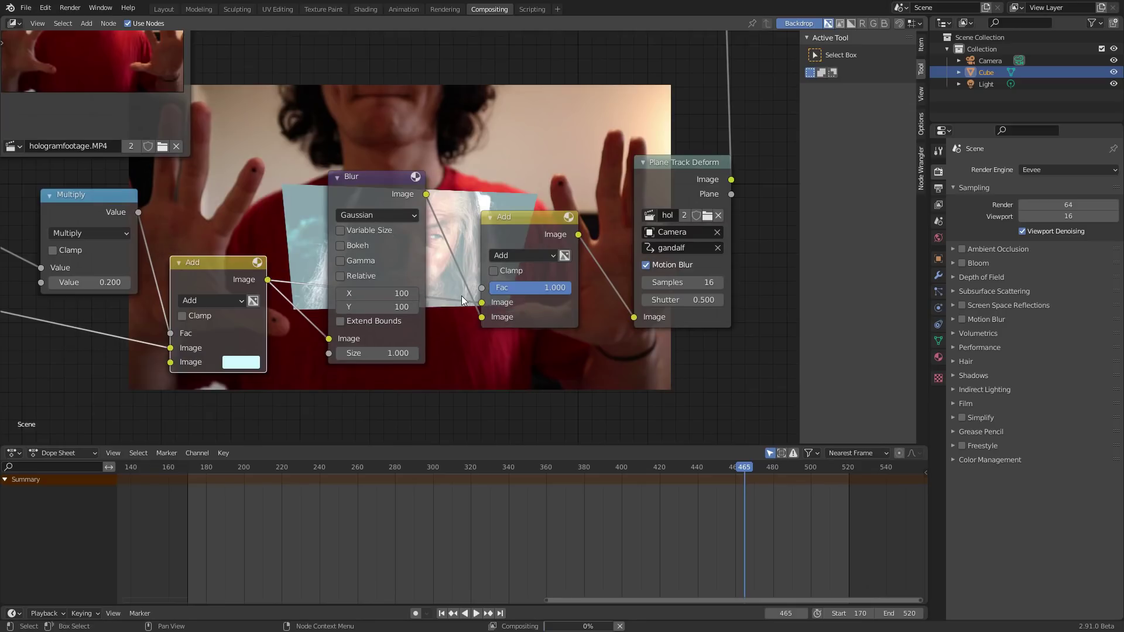
pyautogui.moveTo(509, 196); pyautogui.dragTo(481, 295, button='middle')
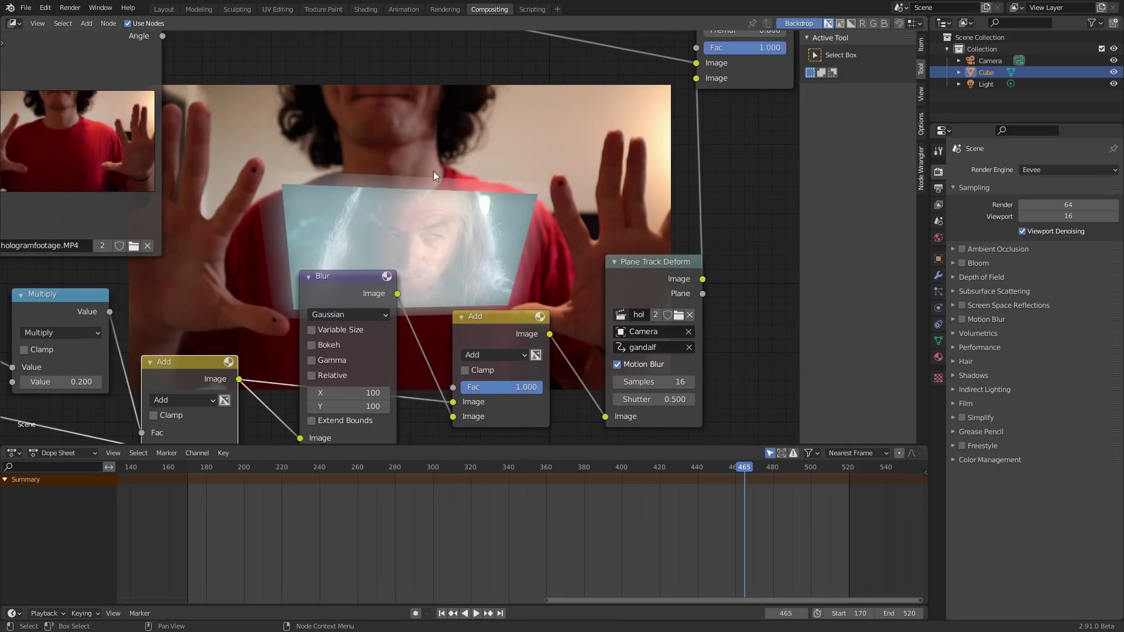
pyautogui.moveTo(677, 279); pyautogui.dragTo(626, 266)
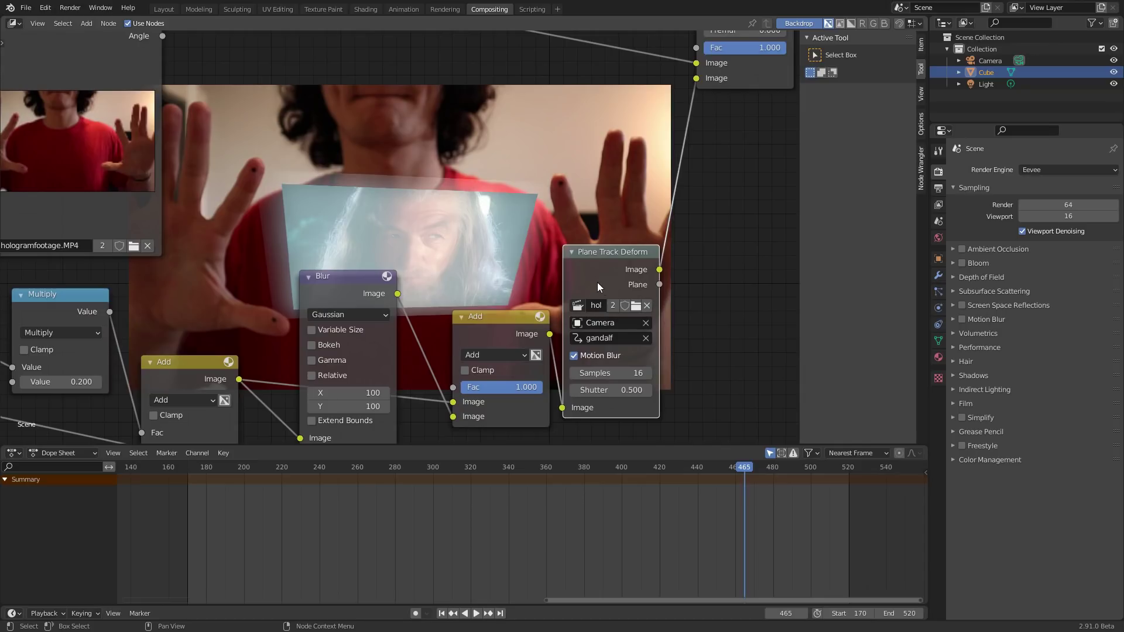
pyautogui.click(511, 320)
pyautogui.hotkey('ctrl', 'x')
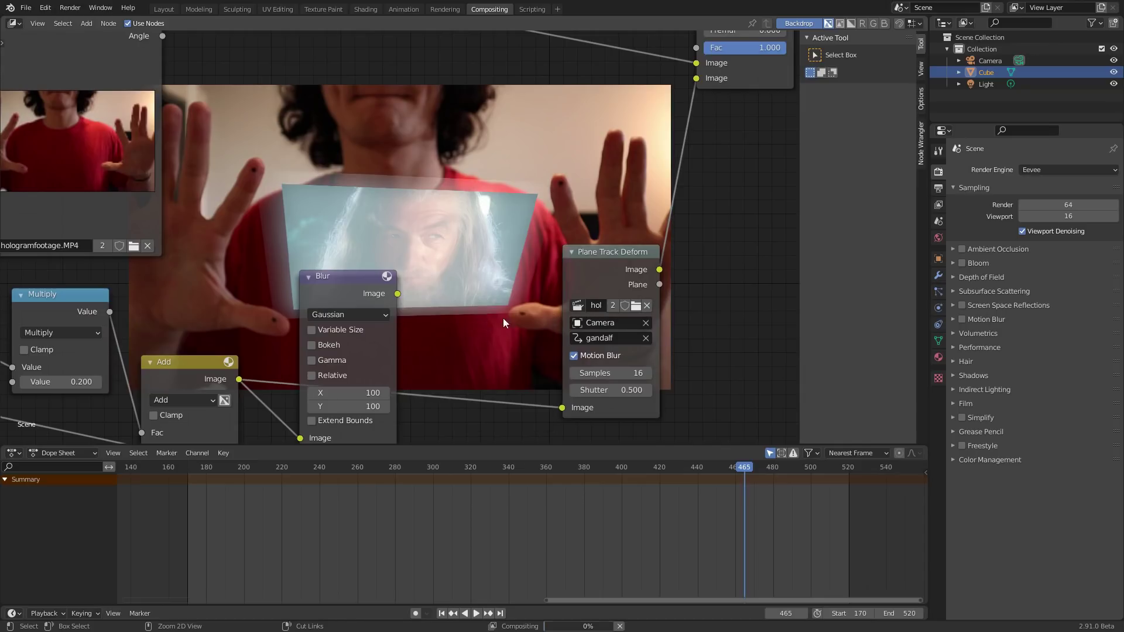
pyautogui.click(346, 285)
pyautogui.hotkey('ctrl', 'x')
pyautogui.moveTo(608, 253); pyautogui.dragTo(339, 274)
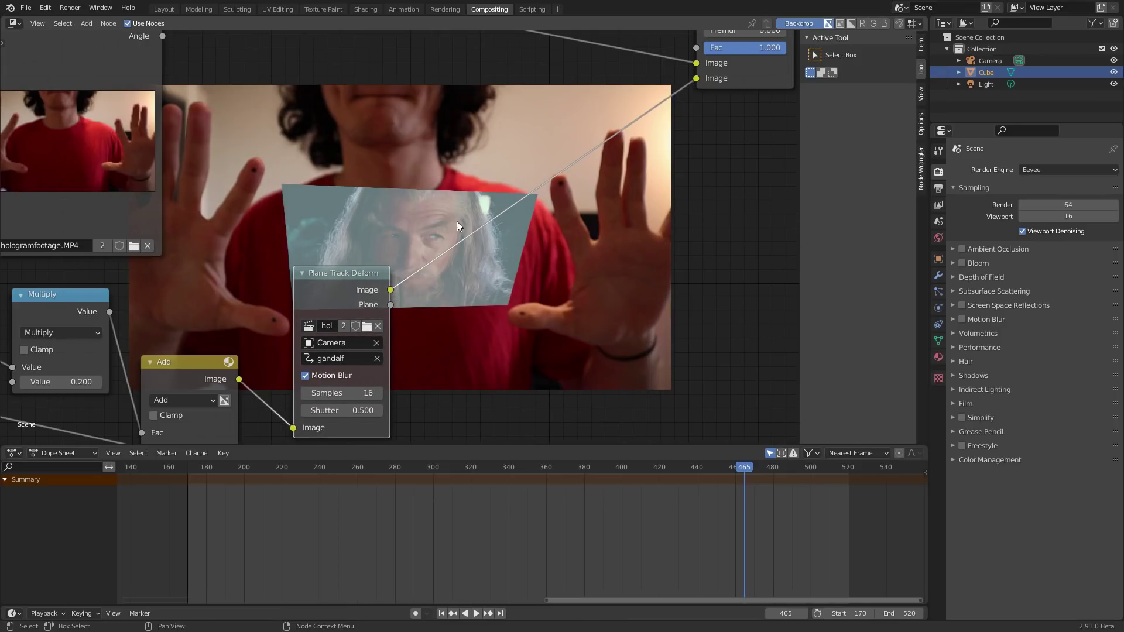
pyautogui.scroll(-2, 423, 269)
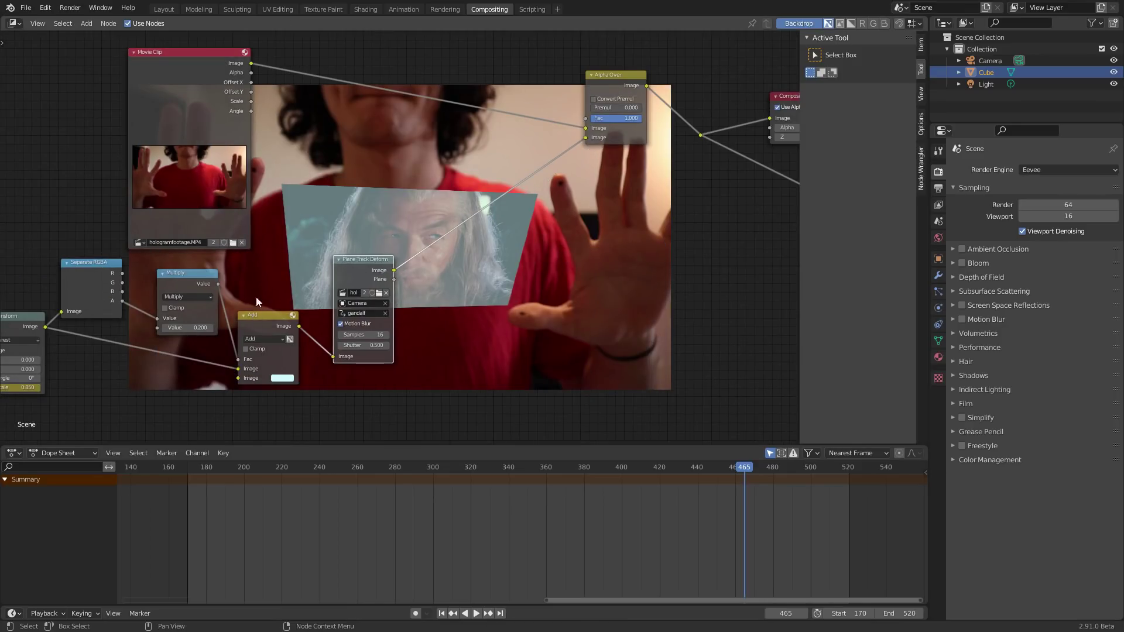
pyautogui.scroll(2, 423, 271)
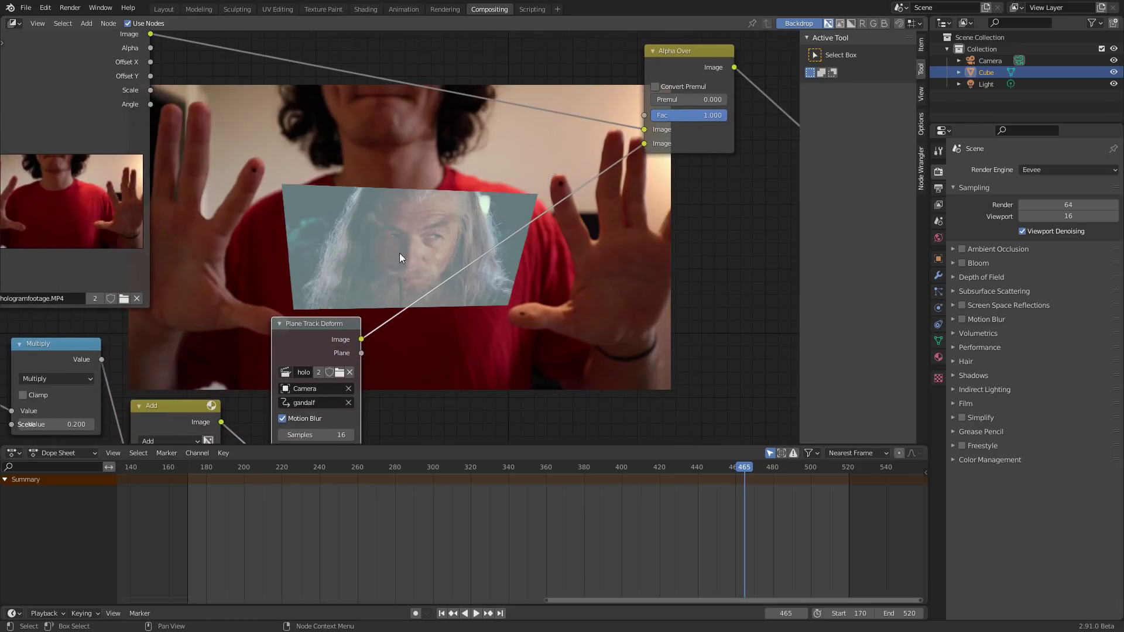
pyautogui.hotkey('shift', 'a')
pyautogui.click(396, 241)
# Insert a Blur node after Plane Track Deform, followed by a duplicate of the tinting Add node.
pyautogui.write('blur')
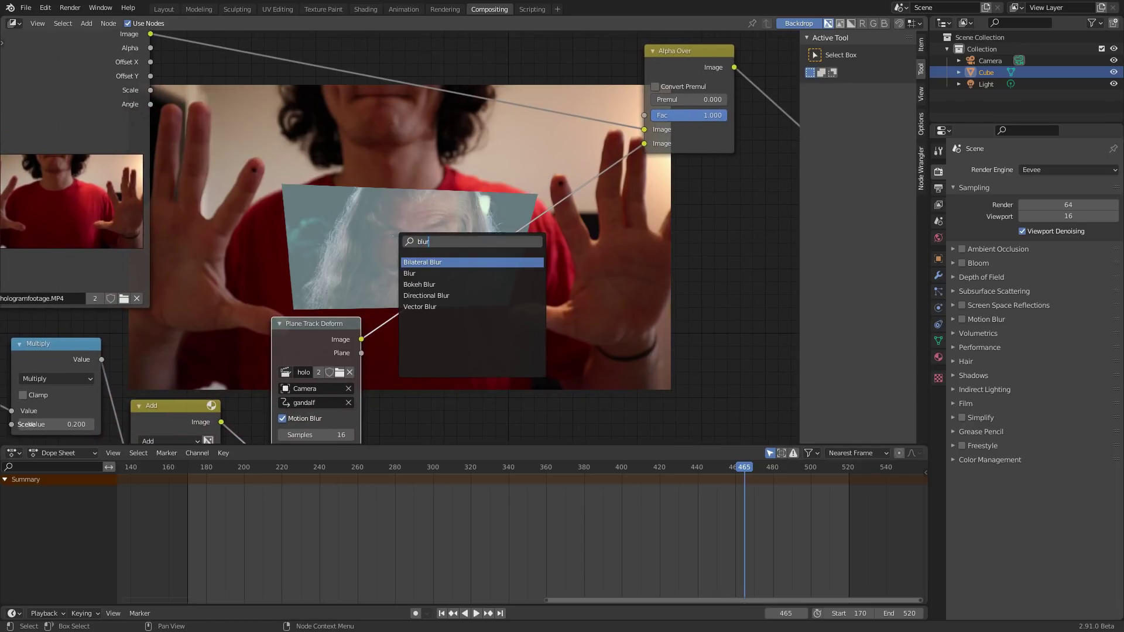
pyautogui.press('Down')
pyautogui.press('Return')
pyautogui.click(423, 244)
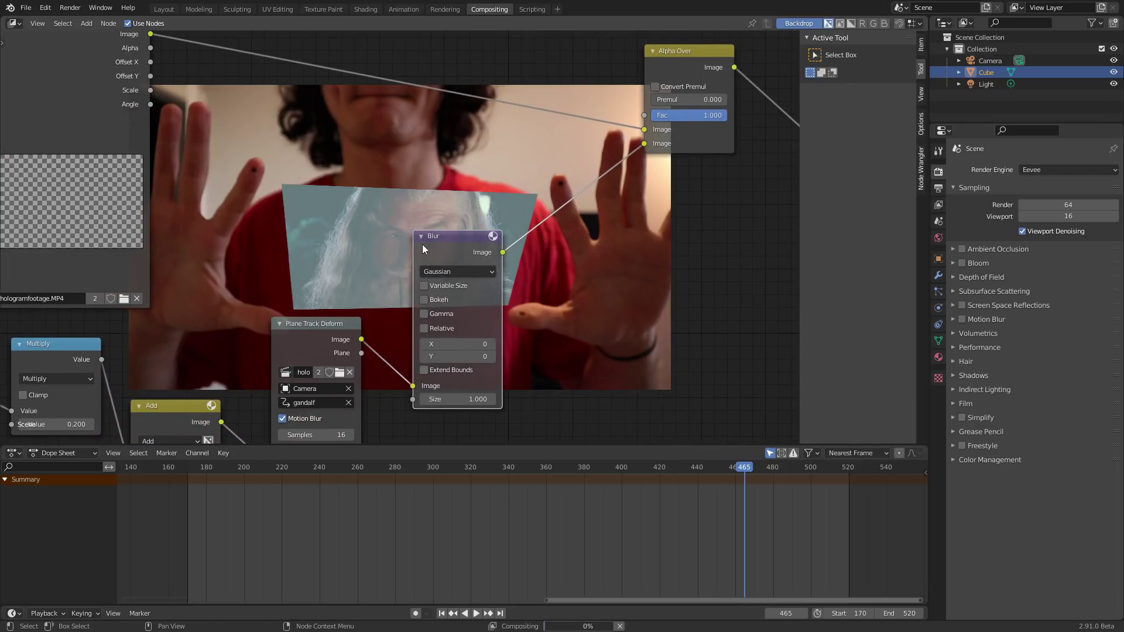
pyautogui.click(205, 405)
pyautogui.hotkey('shift', 'd')
pyautogui.click(611, 197)
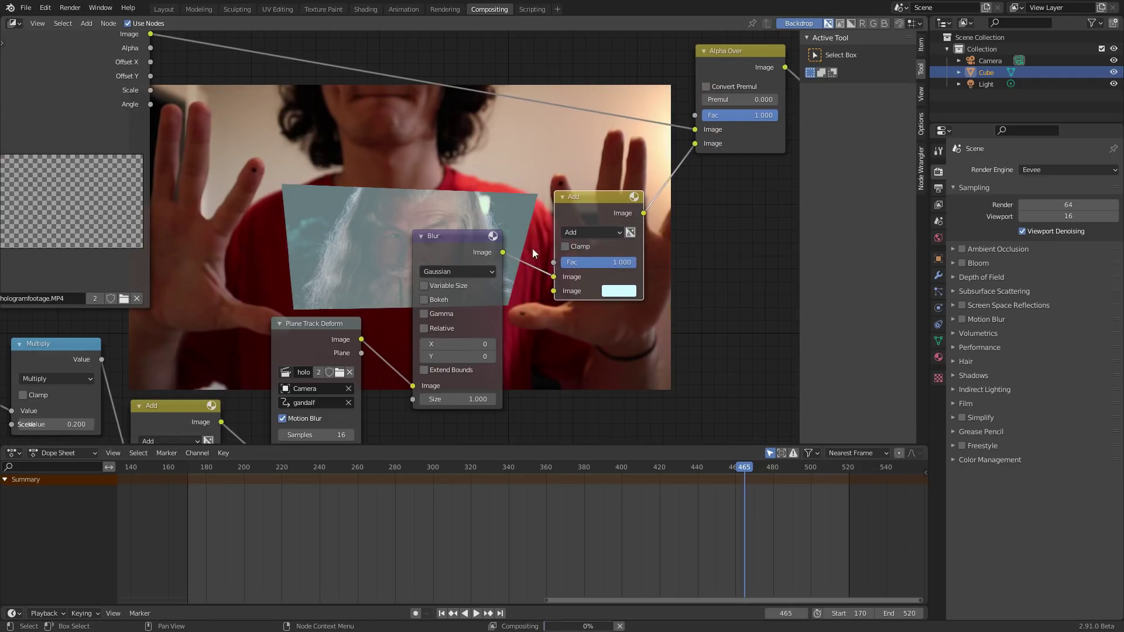
# Link the unblurred tracked image into the new Add node and set Blur X/Y size to 200.
pyautogui.moveTo(549, 316); pyautogui.dragTo(557, 247, button='middle')
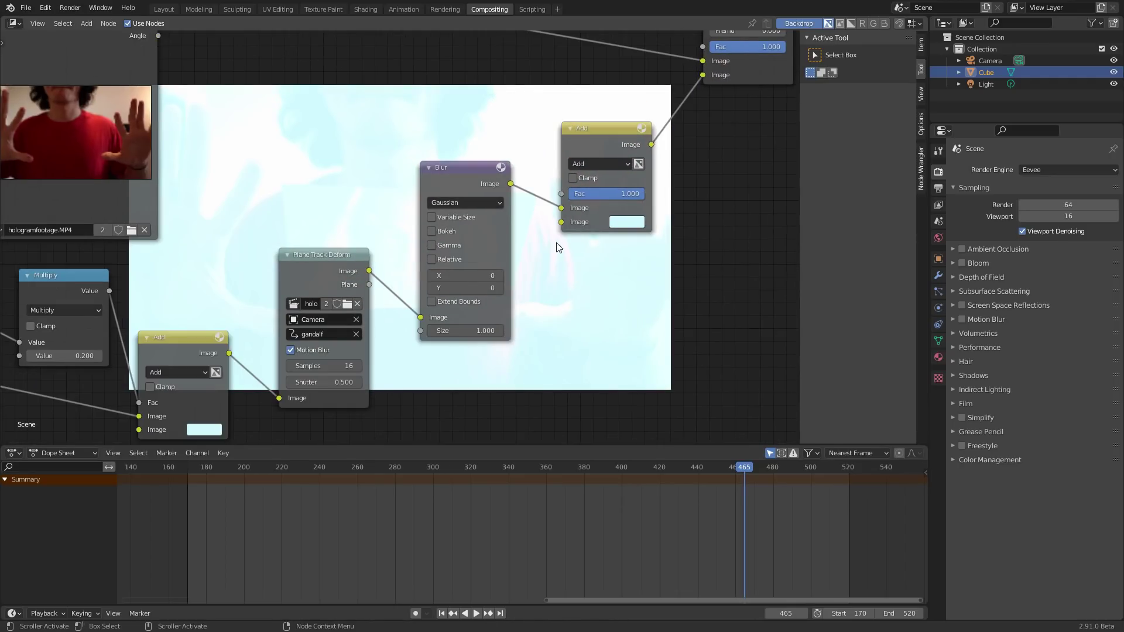
pyautogui.scroll(2, 381, 243)
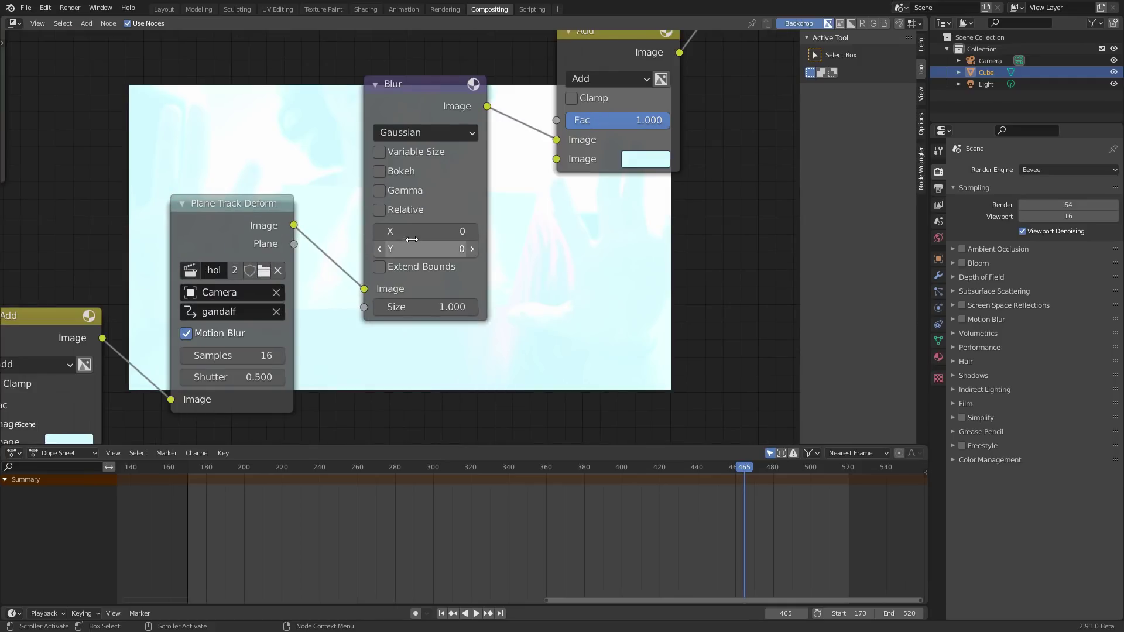
pyautogui.moveTo(427, 233); pyautogui.dragTo(427, 249)
pyautogui.write('100')
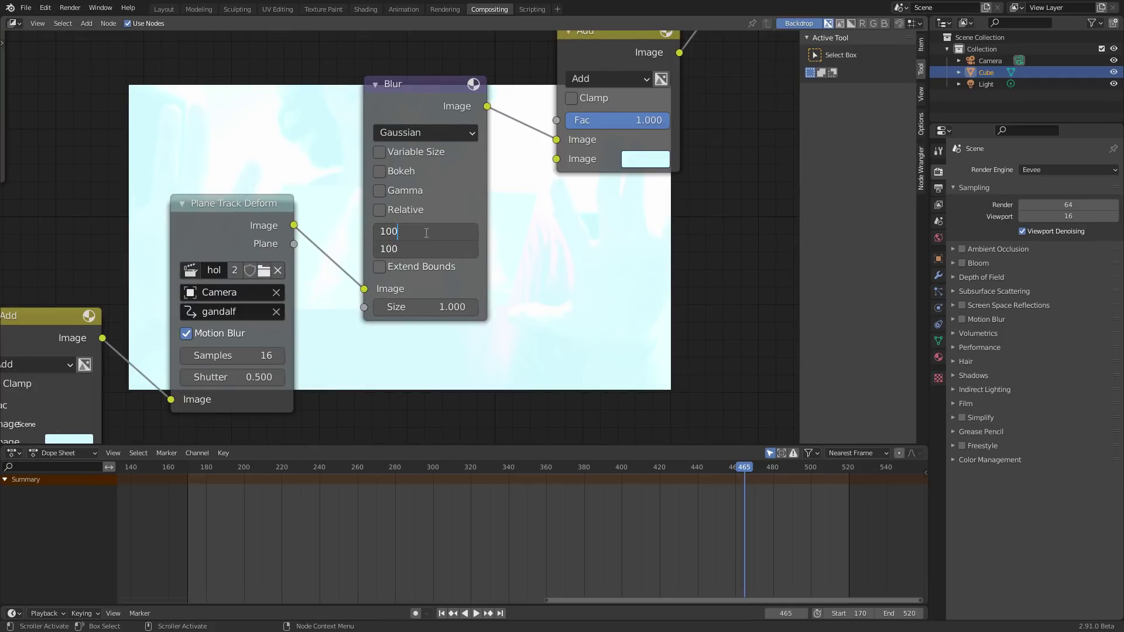
pyautogui.press('Return')
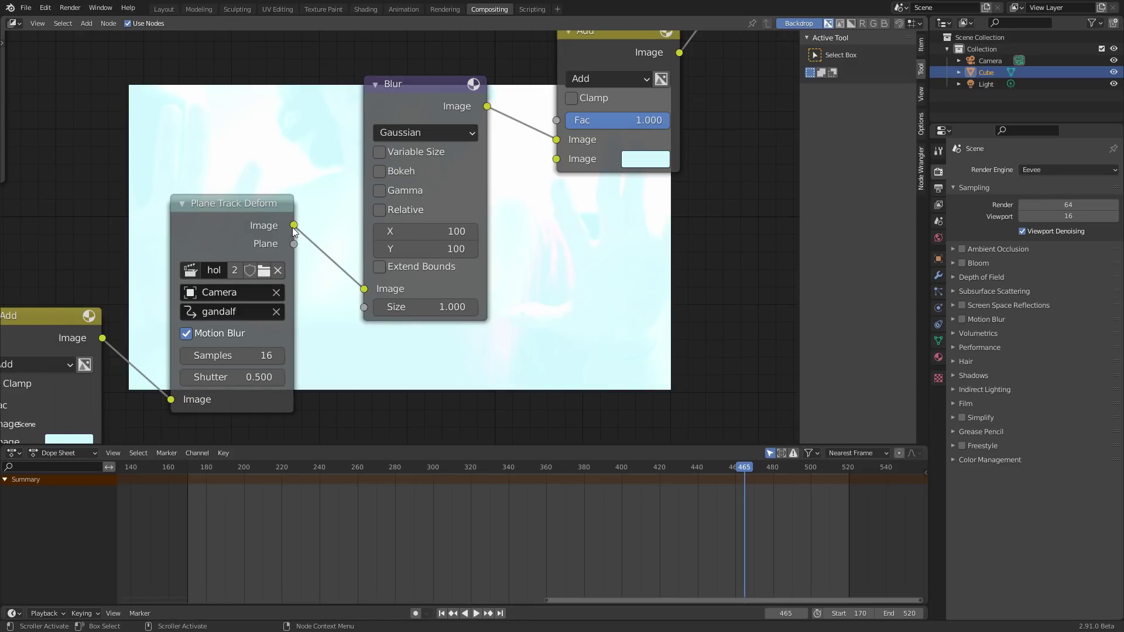
pyautogui.moveTo(294, 225); pyautogui.dragTo(554, 139)
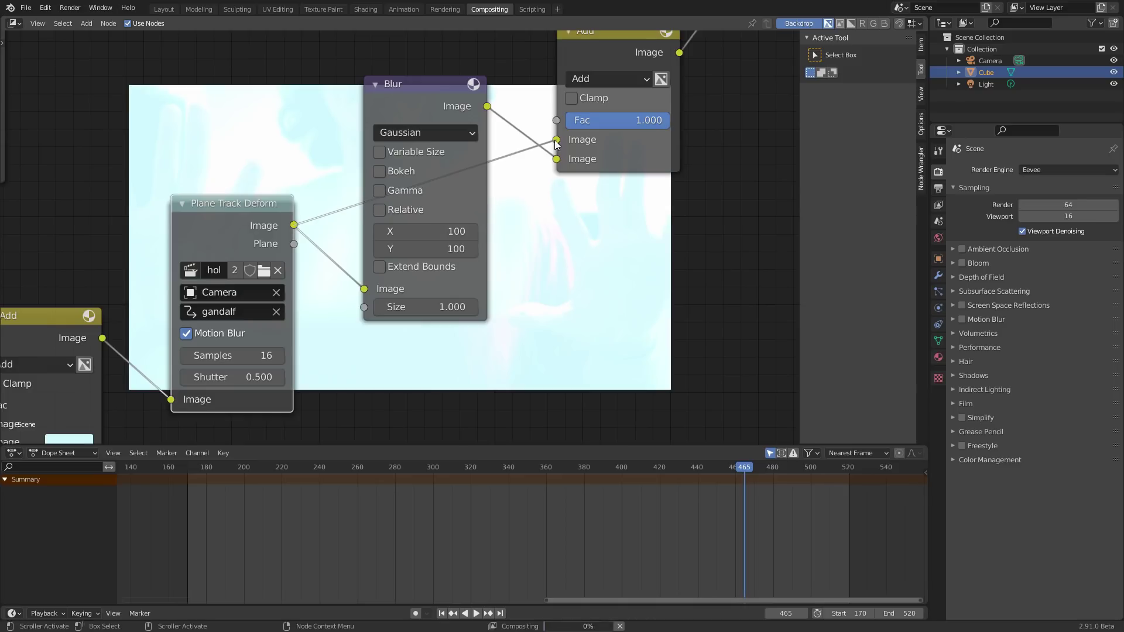
pyautogui.moveTo(318, 108); pyautogui.dragTo(408, 198, button='middle')
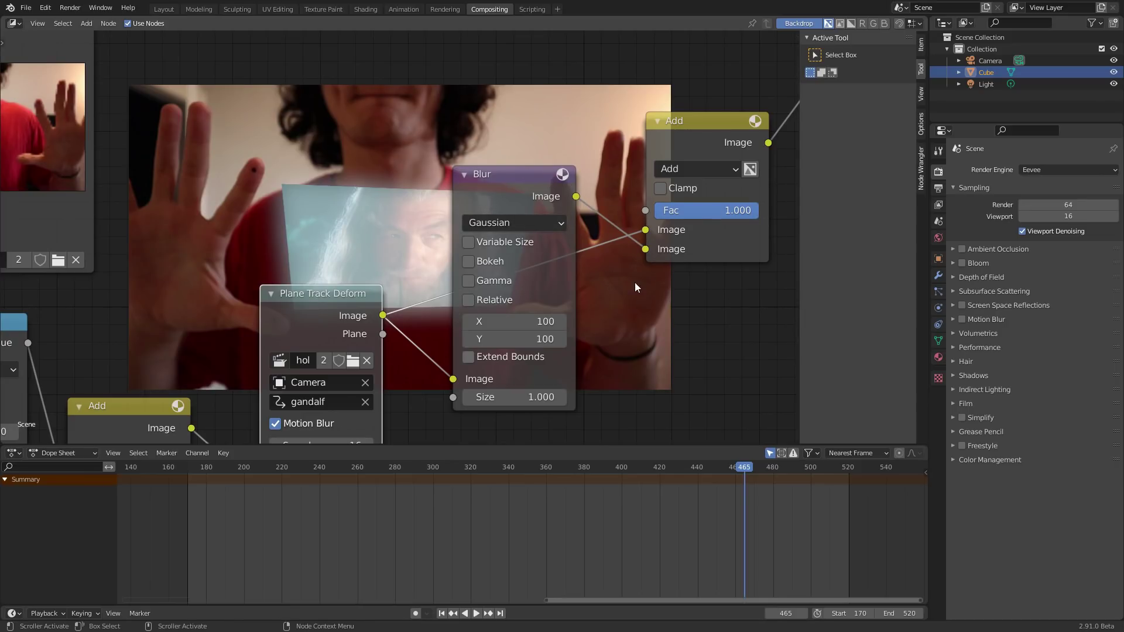
pyautogui.moveTo(538, 327); pyautogui.dragTo(539, 339)
pyautogui.write('200')
pyautogui.press('Return')
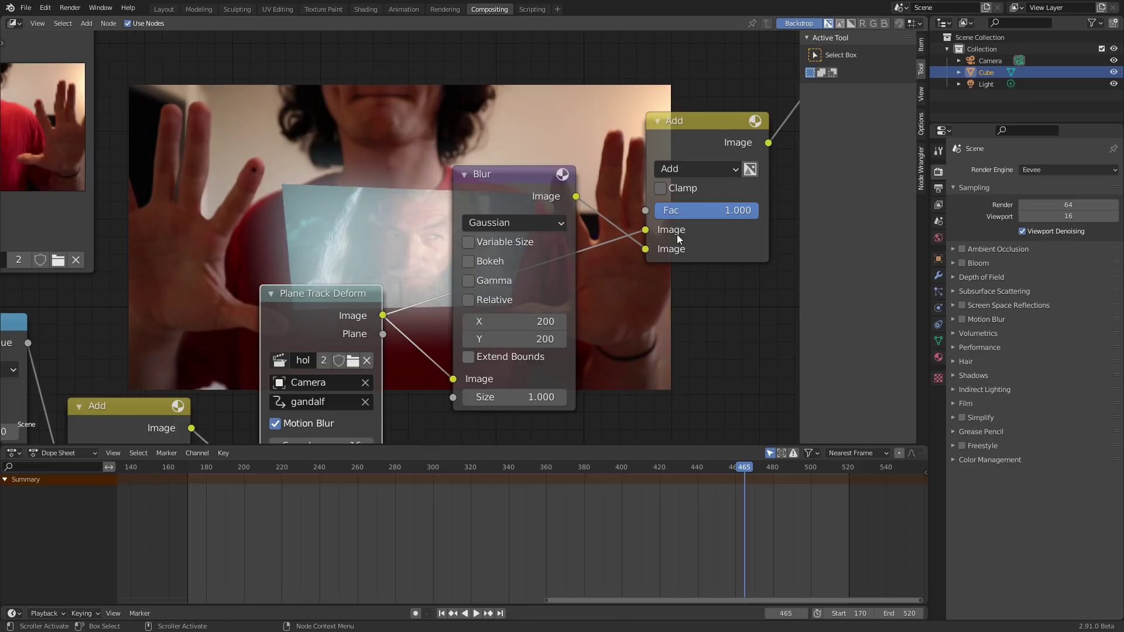
pyautogui.moveTo(677, 234); pyautogui.dragTo(463, 301, button='middle')
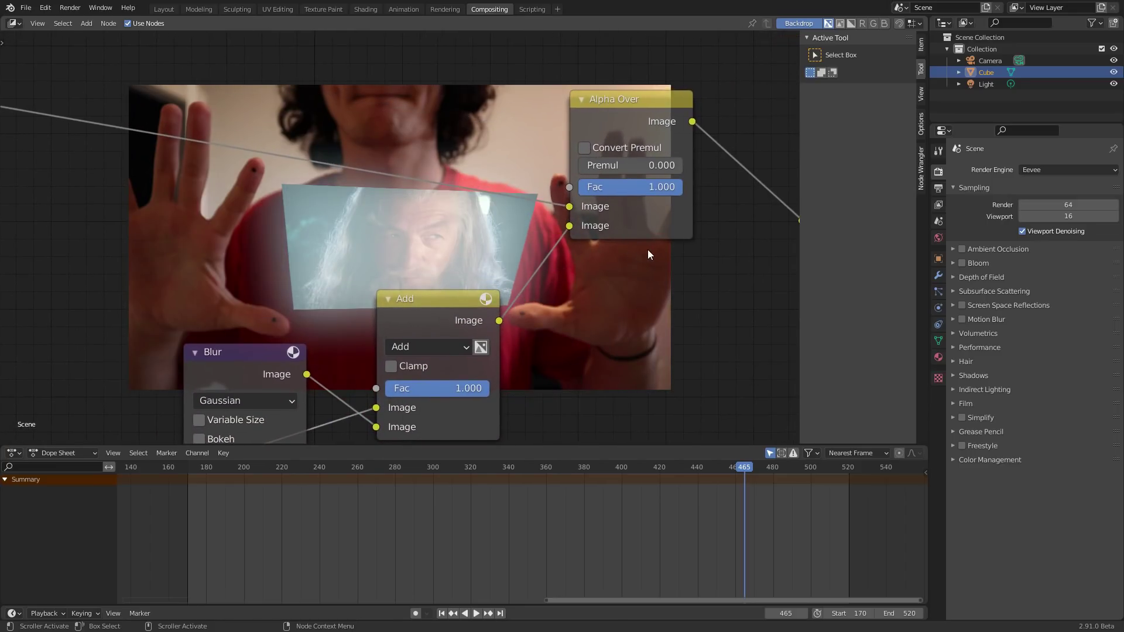
# Set the Alpha Over node's Fac to 0.75.
pyautogui.moveTo(684, 269); pyautogui.dragTo(673, 280, button='middle')
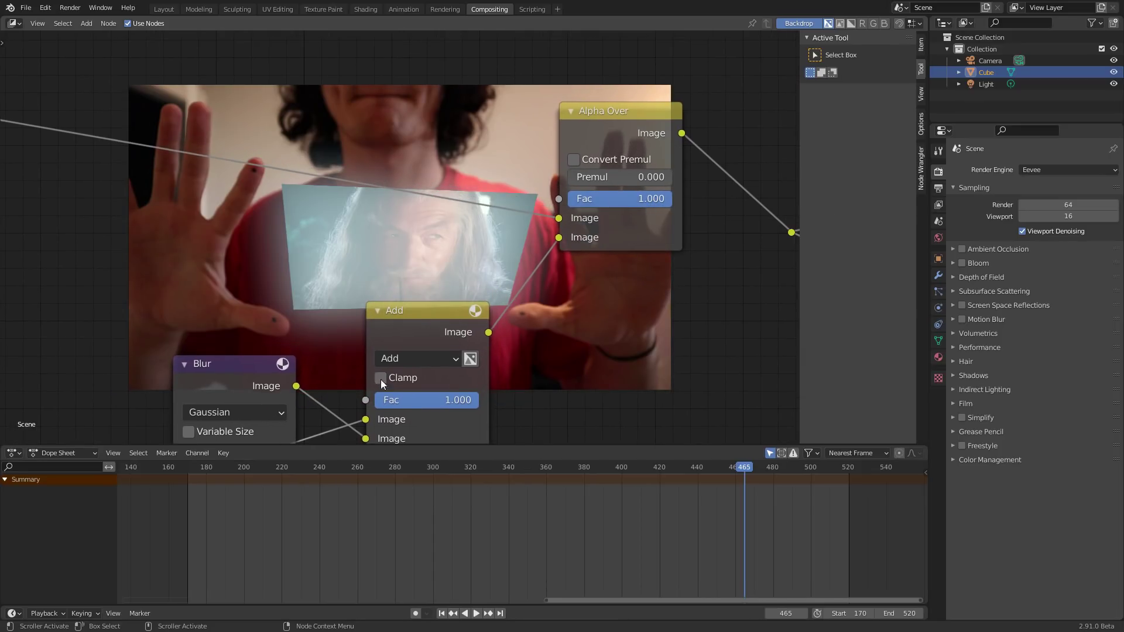
pyautogui.click(644, 201)
pyautogui.write('0.75')
pyautogui.press('Return')
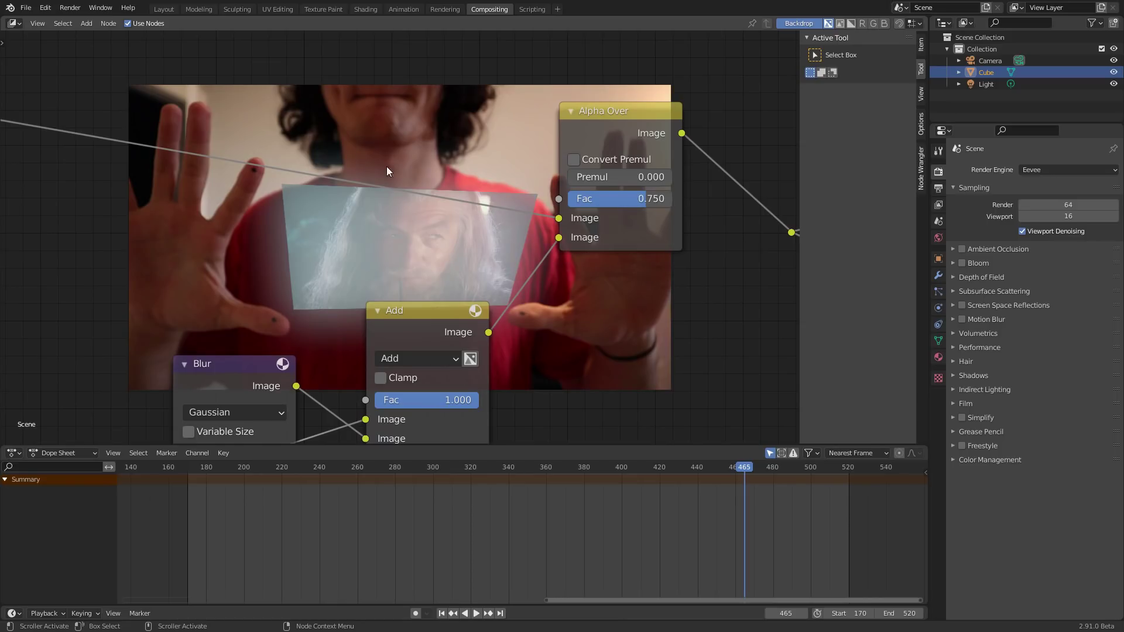
pyautogui.moveTo(352, 186); pyautogui.dragTo(497, 189, button='middle')
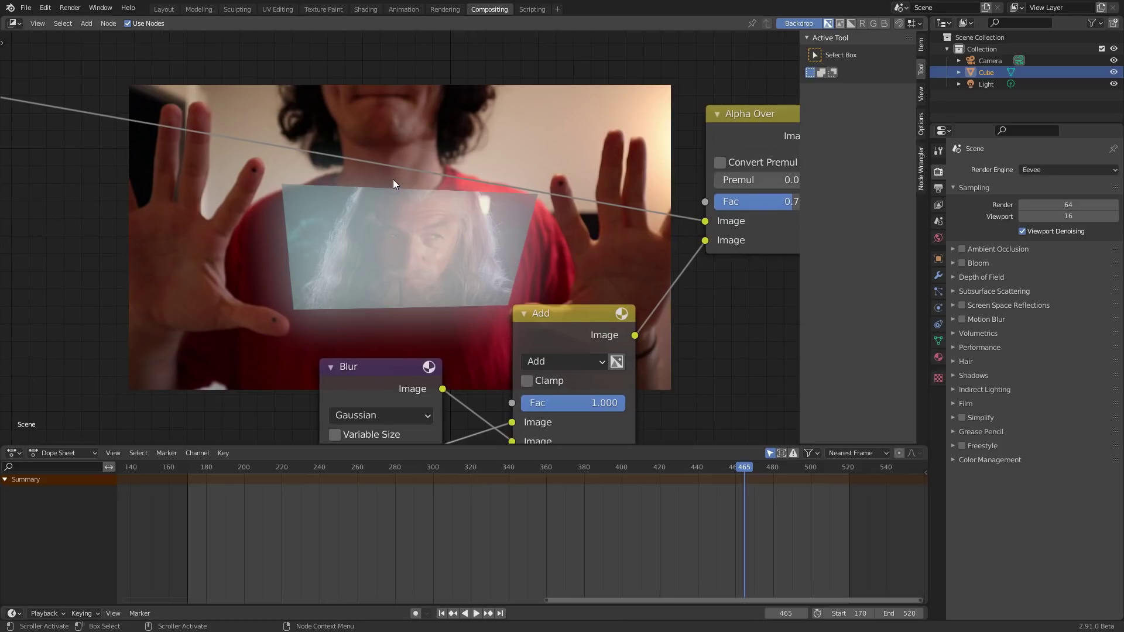
pyautogui.moveTo(363, 144); pyautogui.dragTo(435, 186, button='middle')
# Insert a Displace node on the hologram image link and preview its output.
pyautogui.hotkey('shift', 'a')
pyautogui.write('di')
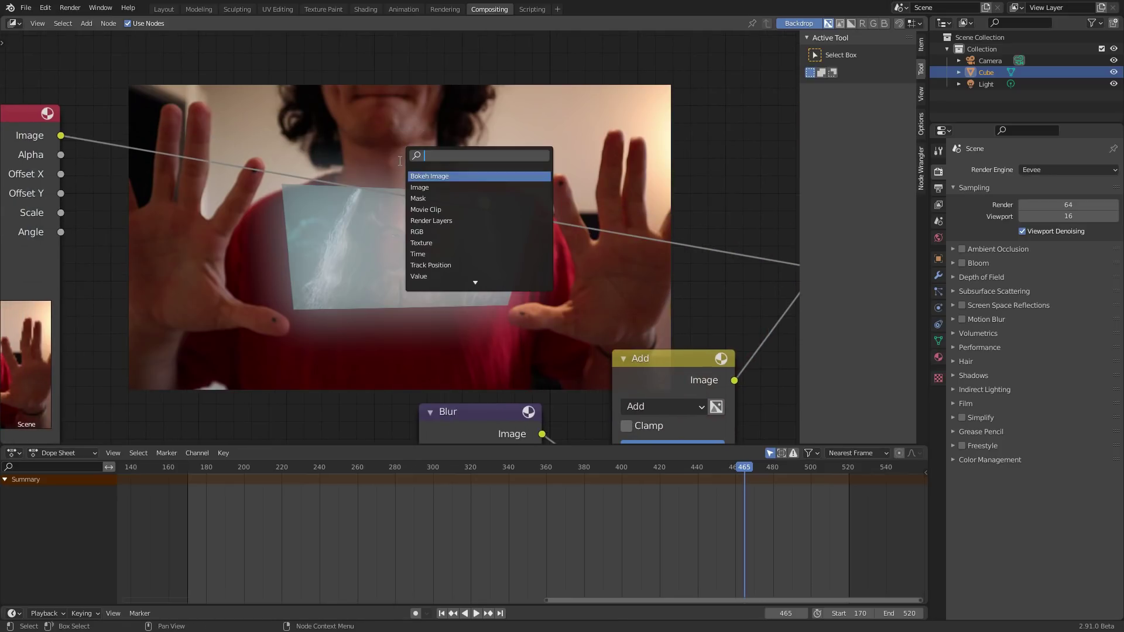
pyautogui.write('spl')
pyautogui.press('Return')
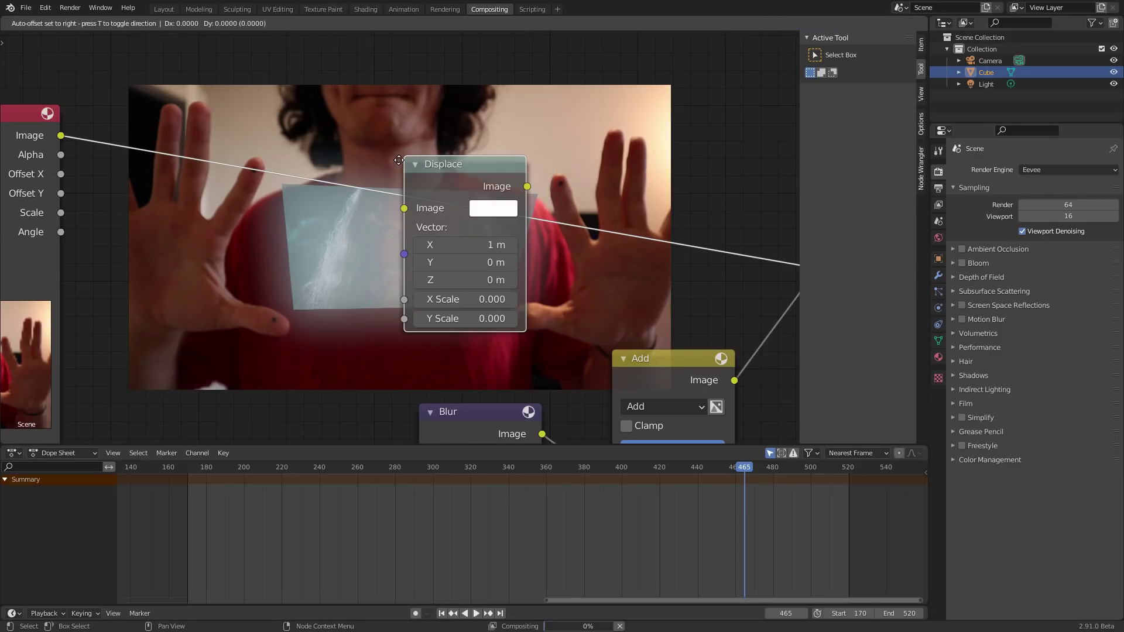
pyautogui.click(400, 164)
pyautogui.moveTo(436, 186); pyautogui.dragTo(446, 167)
pyautogui.keyDown('ctrl'); pyautogui.keyDown('shift'); pyautogui.click(450, 157); pyautogui.keyUp('shift'); pyautogui.keyUp('ctrl')
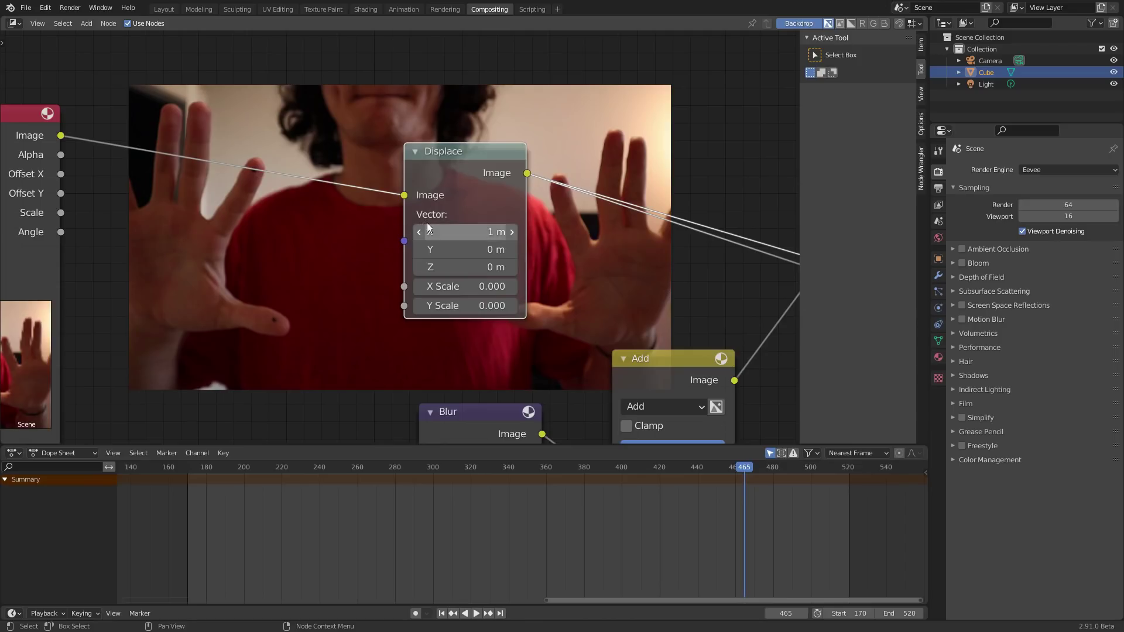
# Feed the Plane Track Deform image into Displace's Vector with X/Y scale 100, then go to frame 367.
pyautogui.scroll(-2, 427, 223)
pyautogui.moveTo(428, 289); pyautogui.dragTo(477, 204, button='middle')
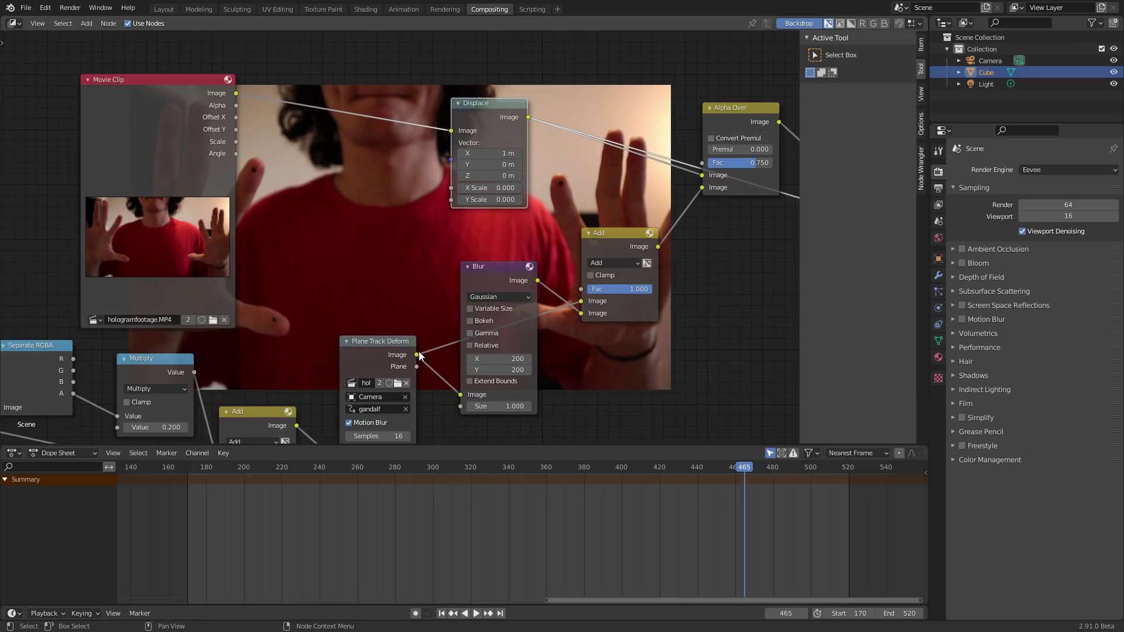
pyautogui.moveTo(418, 355); pyautogui.dragTo(503, 167)
pyautogui.write('100')
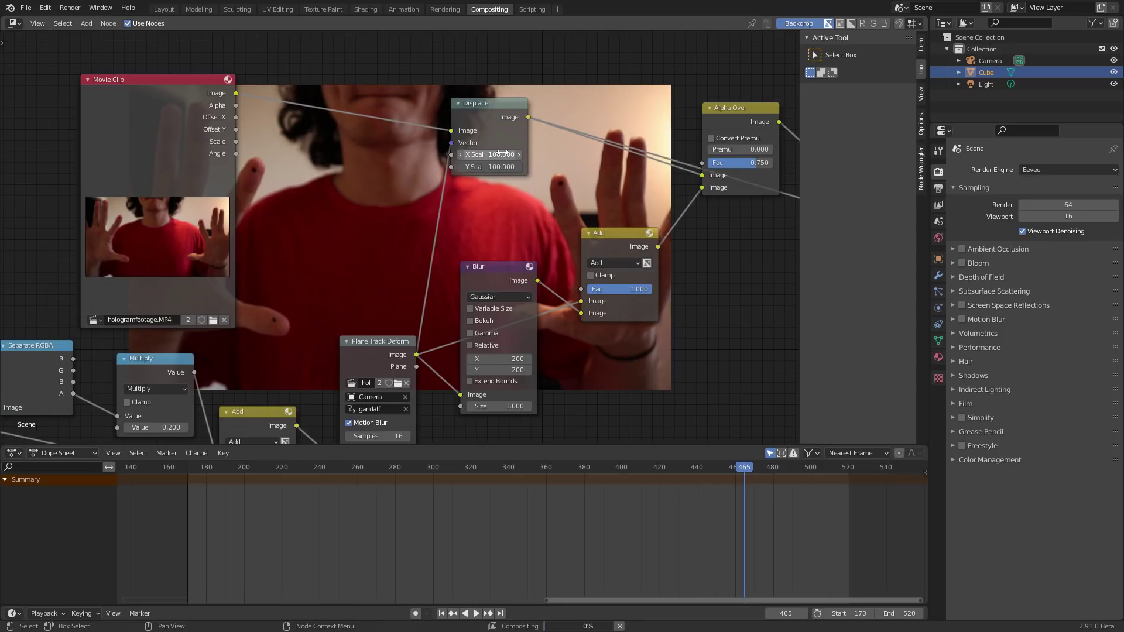
pyautogui.press('Return')
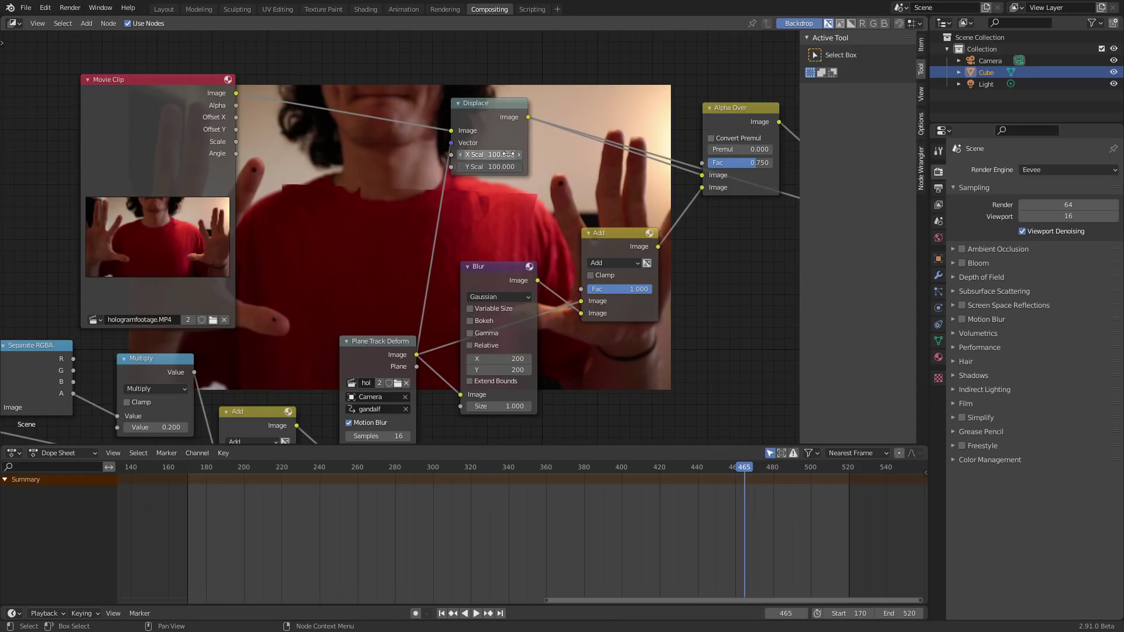
pyautogui.click(559, 467)
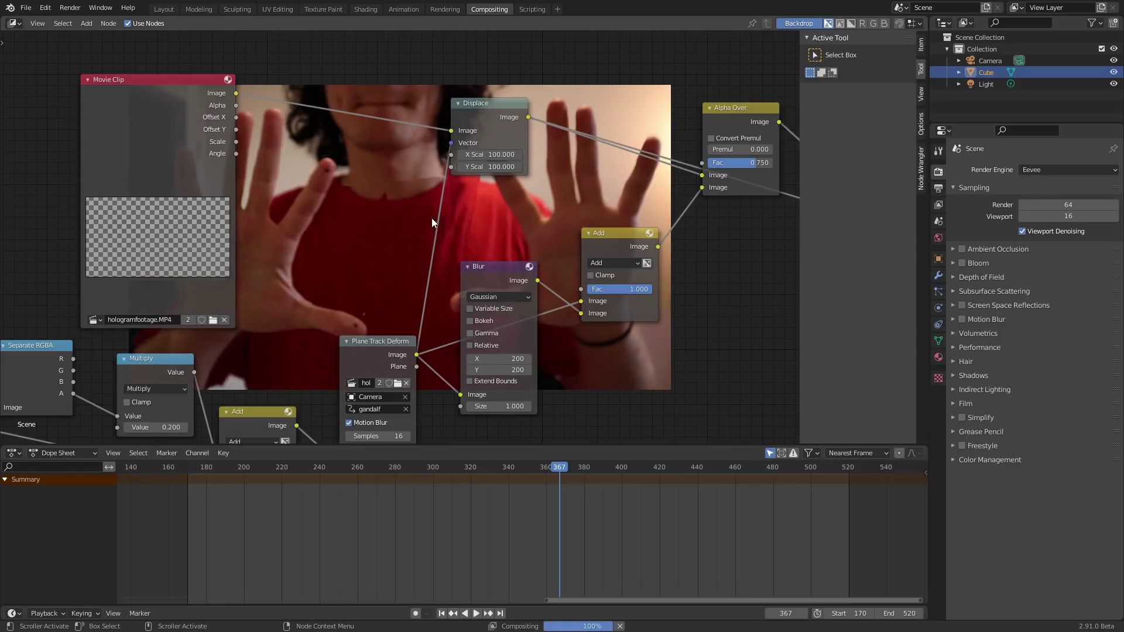
# Set the Alpha Over factor to 0.5.
pyautogui.moveTo(527, 241); pyautogui.dragTo(360, 293, button='middle')
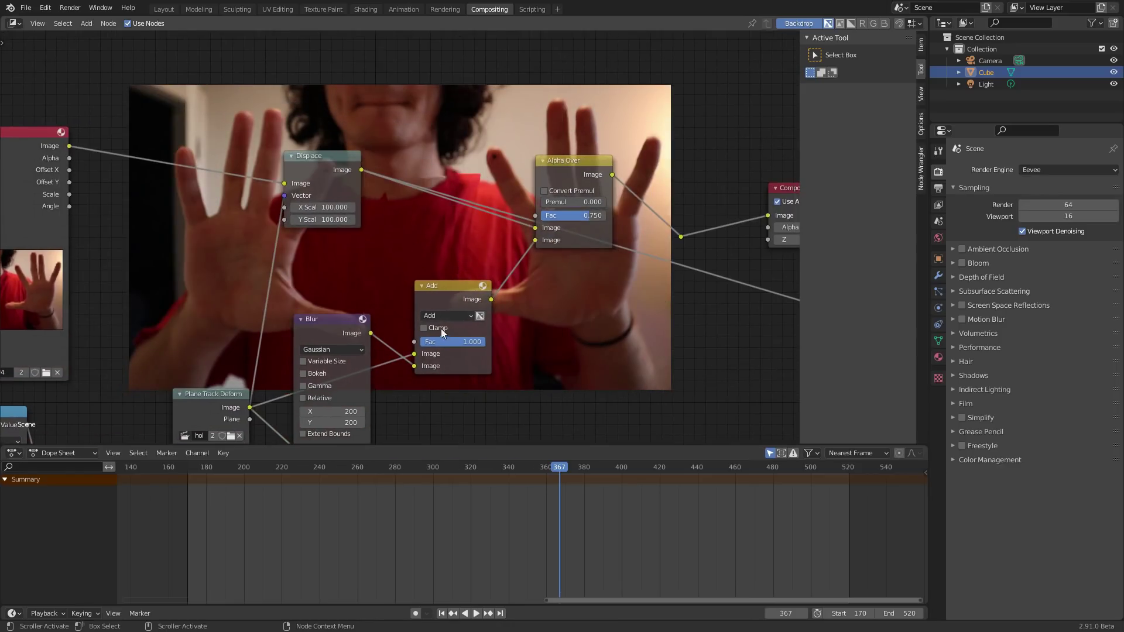
pyautogui.keyDown('ctrl'); pyautogui.keyDown('shift'); pyautogui.click(683, 237); pyautogui.keyUp('shift'); pyautogui.keyUp('ctrl')
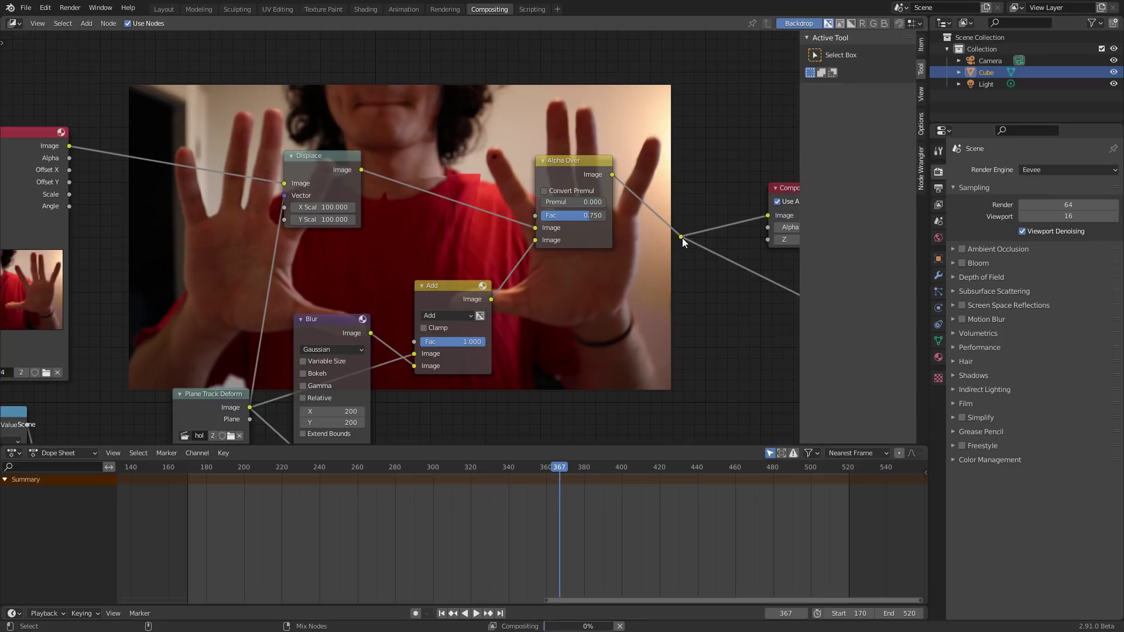
pyautogui.click(593, 216)
pyautogui.write('0.5')
pyautogui.press('Return')
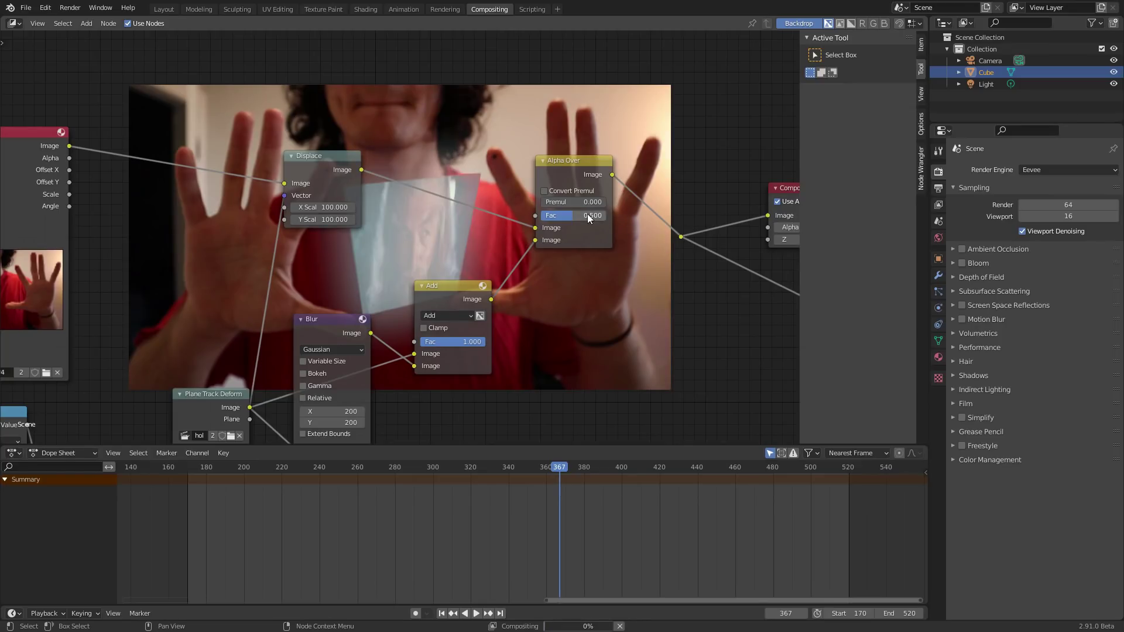
# Mute and unmute the Displace node with M to compare the result.
pyautogui.moveTo(578, 282); pyautogui.dragTo(681, 226, button='middle')
pyautogui.click(440, 103)
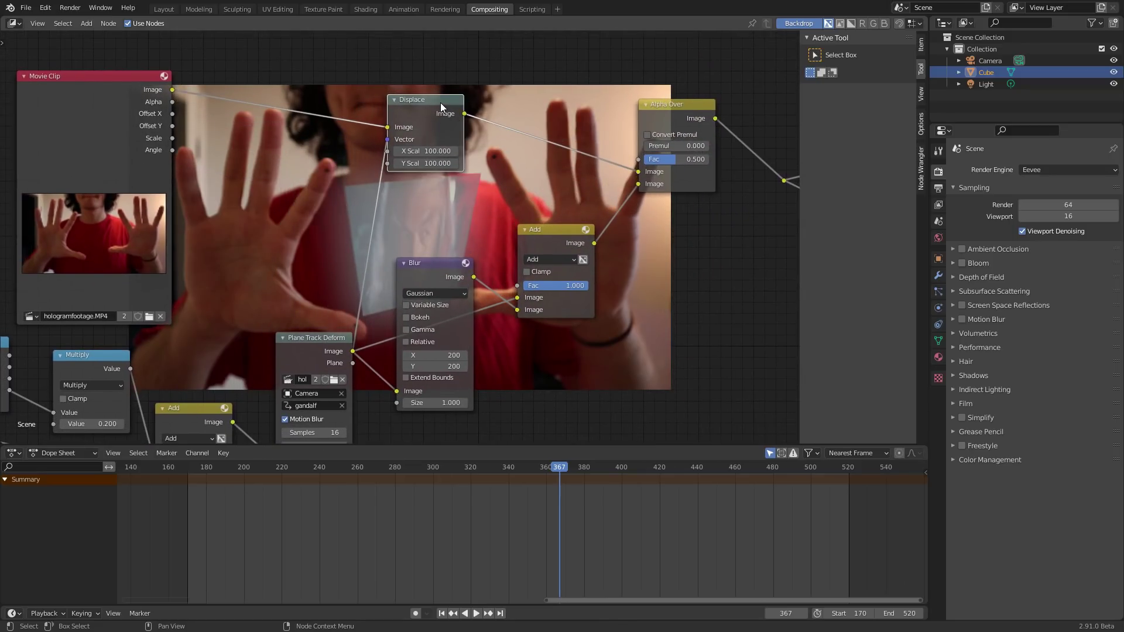
pyautogui.press('m')
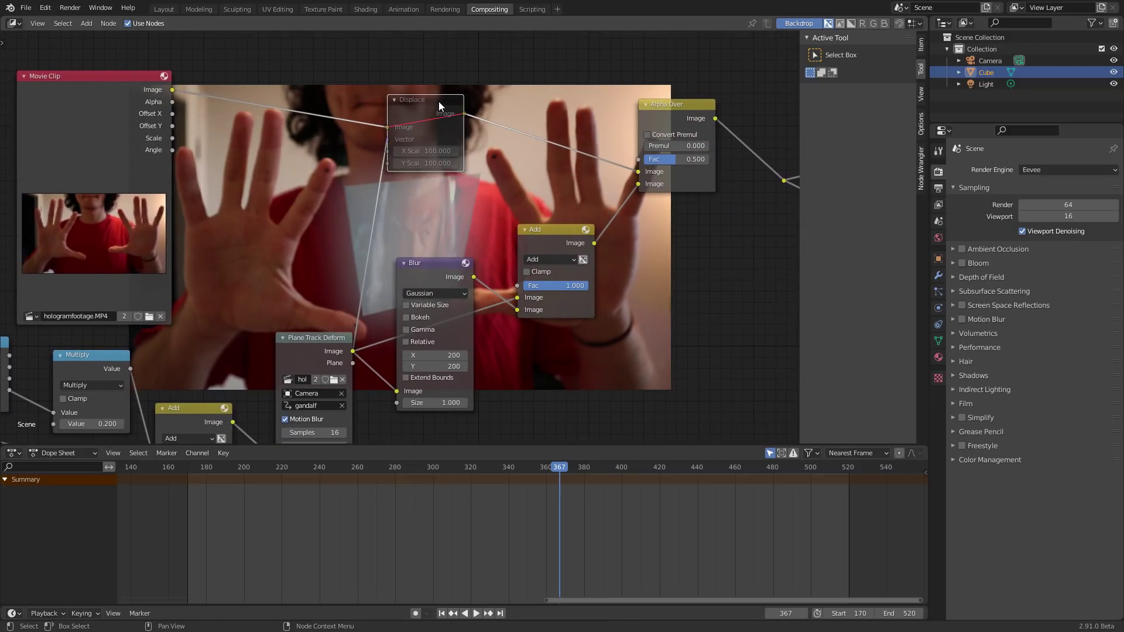
pyautogui.press('m')
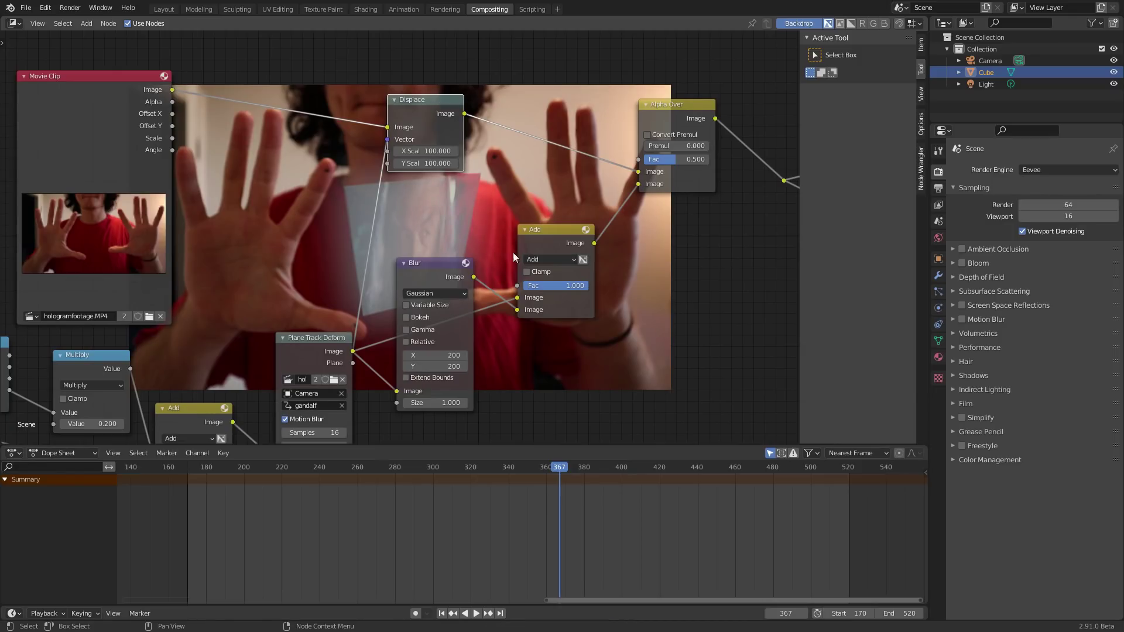
pyautogui.scroll(-4, 448, 245)
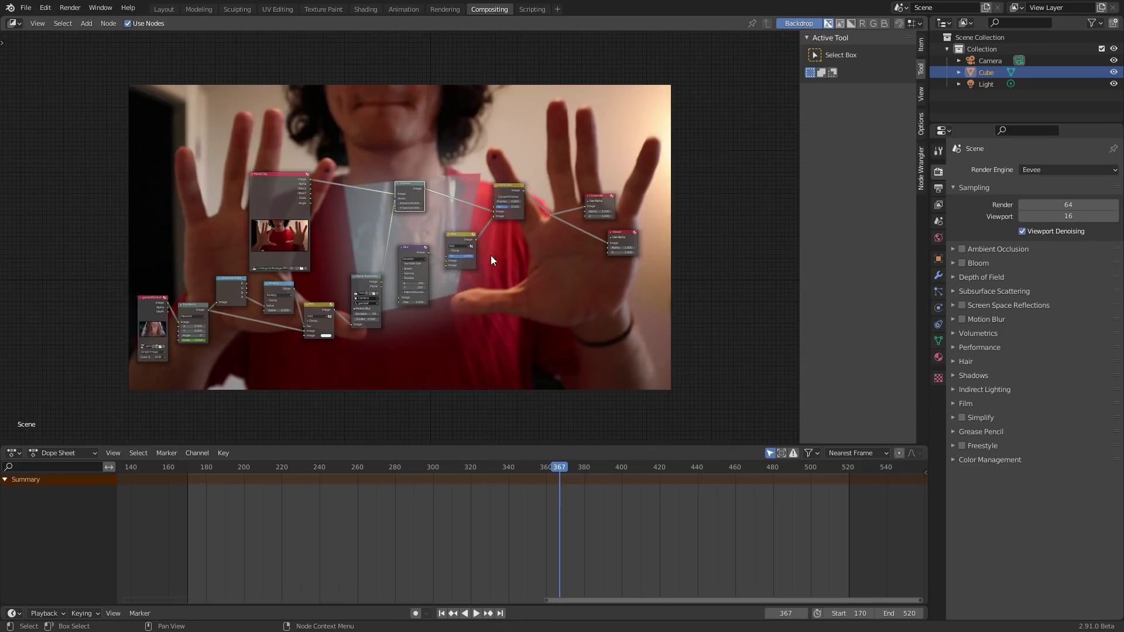
# Set the Multiply node's value to 0.2.
pyautogui.scroll(4, 410, 296)
pyautogui.moveTo(216, 365); pyautogui.dragTo(446, 252, button='middle')
pyautogui.scroll(5, 449, 250)
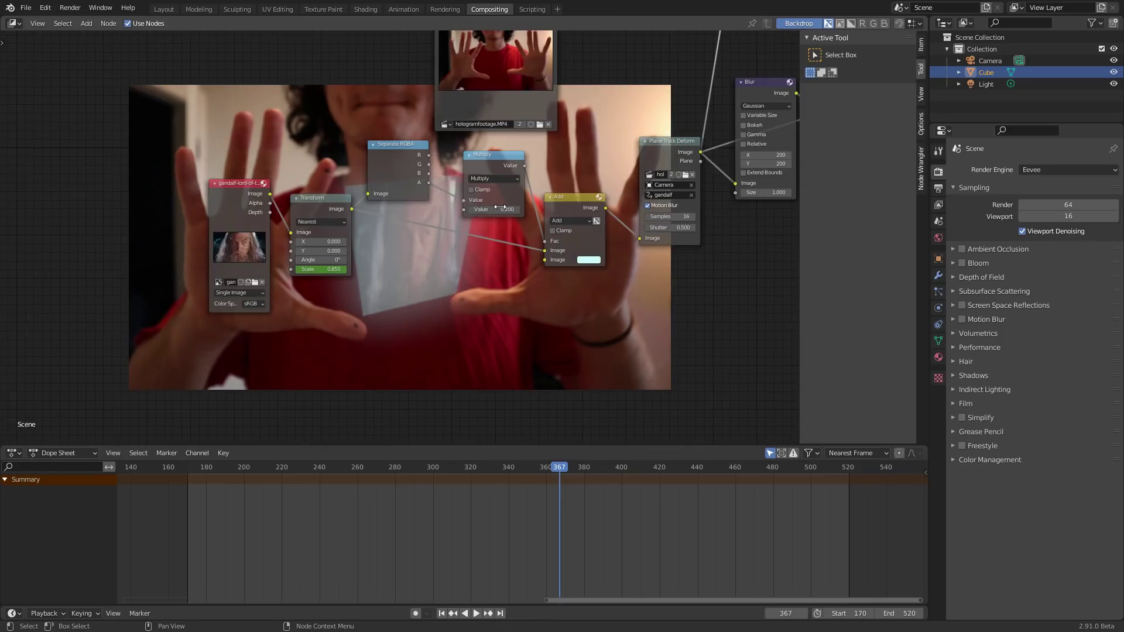
pyautogui.click(503, 209)
pyautogui.write('0.2')
pyautogui.press('Return')
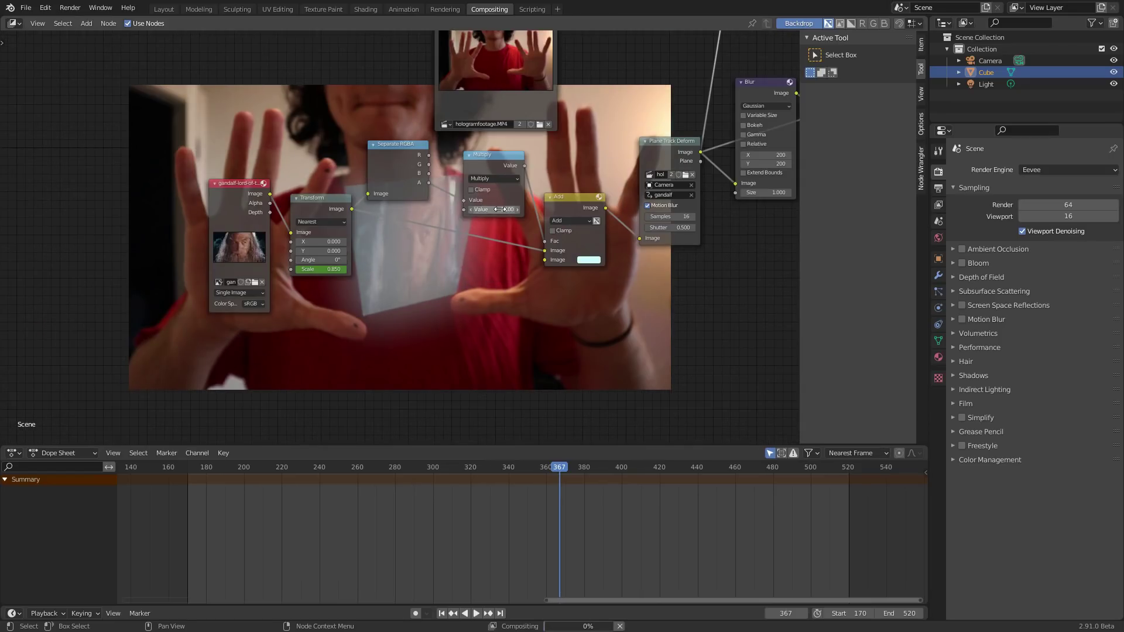
# Check the plane track in the Layout workspace, then return to Compositing.
pyautogui.moveTo(722, 188); pyautogui.dragTo(431, 268, button='middle')
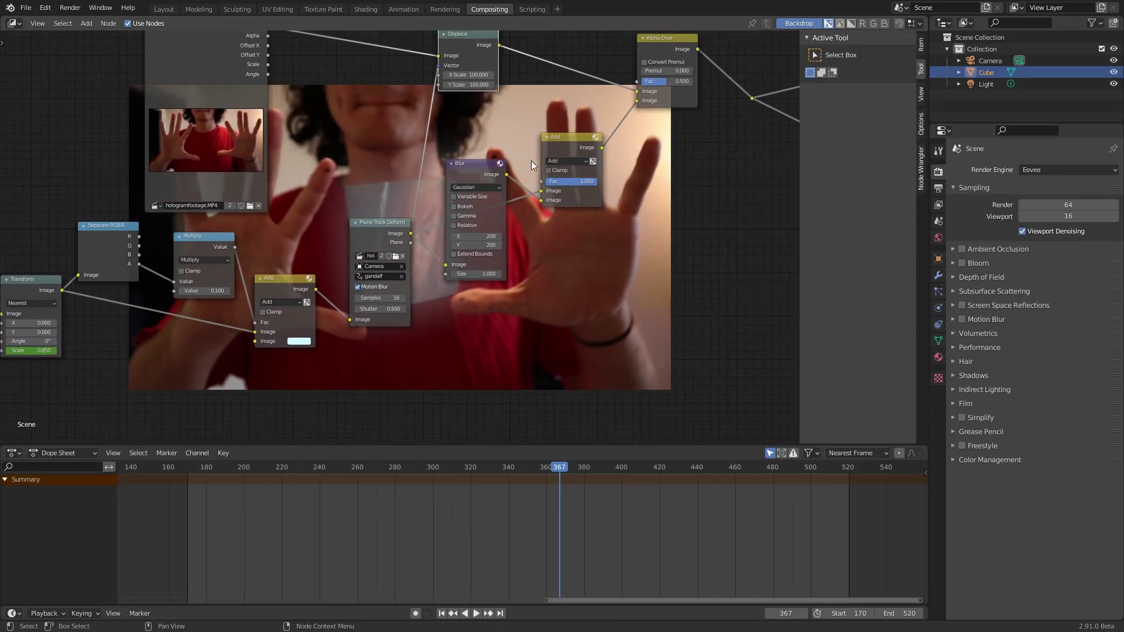
pyautogui.moveTo(531, 161); pyautogui.dragTo(550, 219, button='middle')
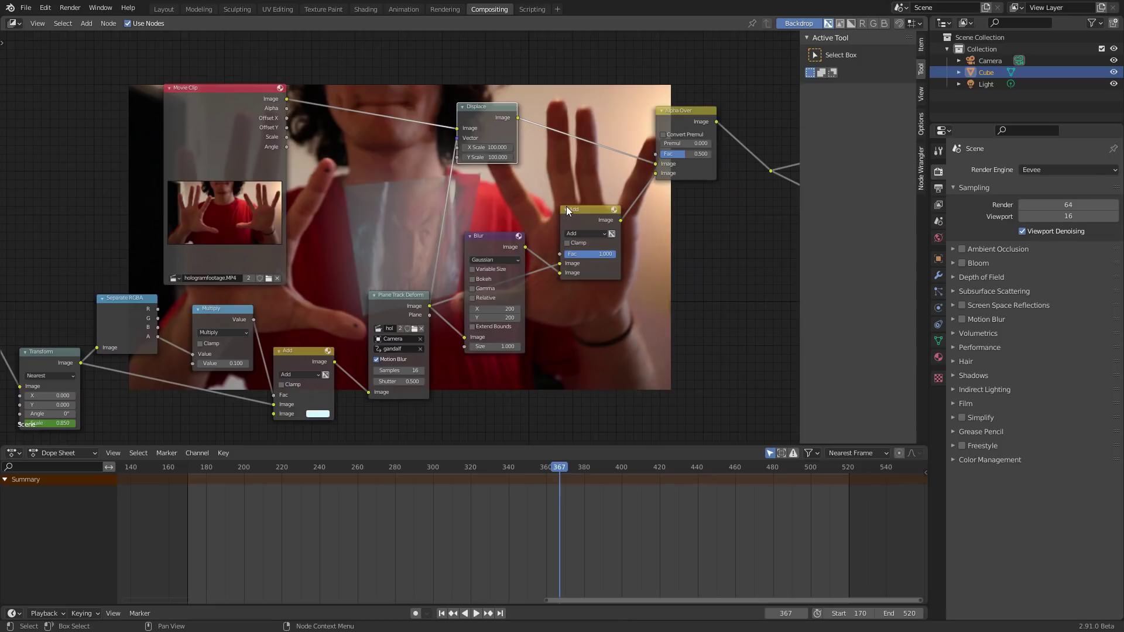
pyautogui.scroll(-2, 568, 204)
pyautogui.scroll(-1, 562, 203)
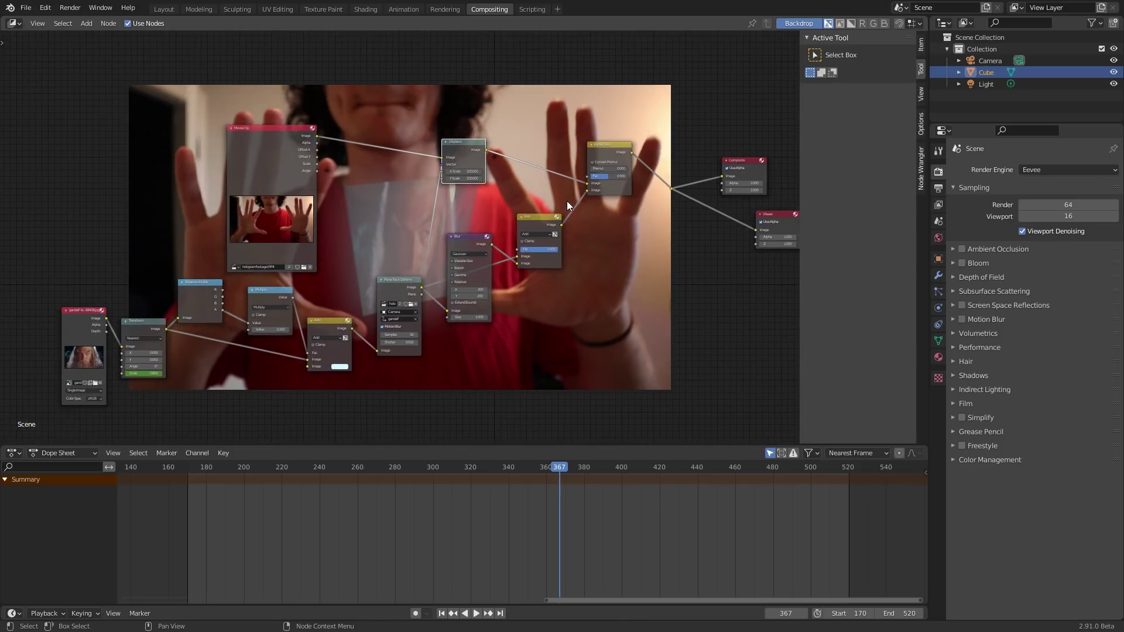
pyautogui.click(161, 9)
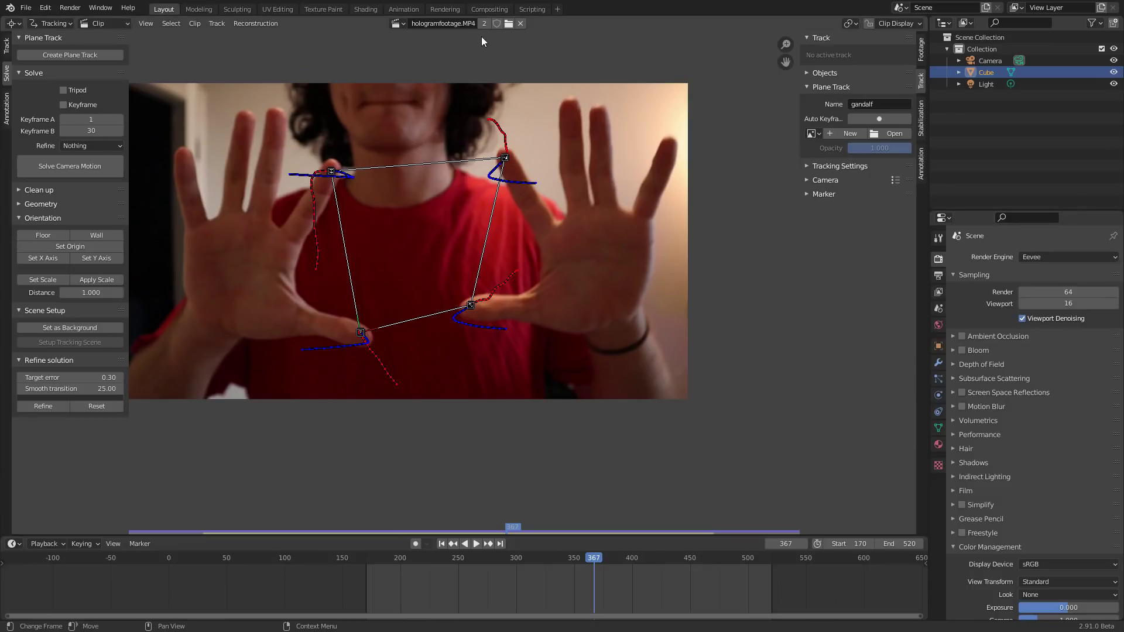
pyautogui.click(489, 9)
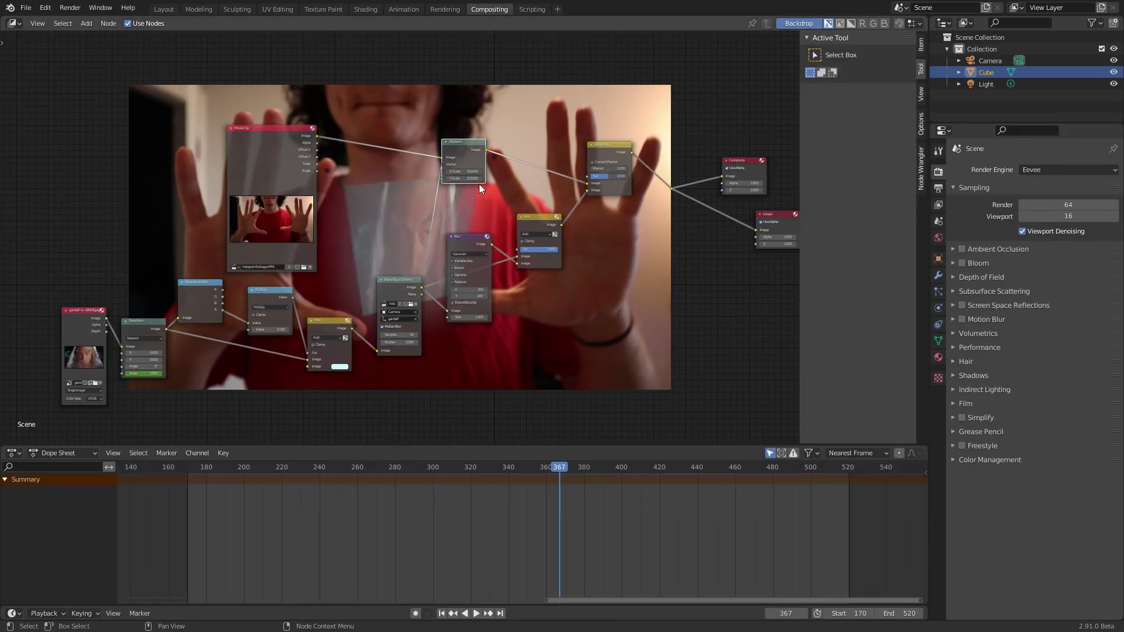
# Toggle Blender out of window fullscreen from the quick favourites menu so the taskbar shows.
pyautogui.scroll(5, 381, 274)
pyautogui.moveTo(387, 231); pyautogui.dragTo(450, 134, button='middle')
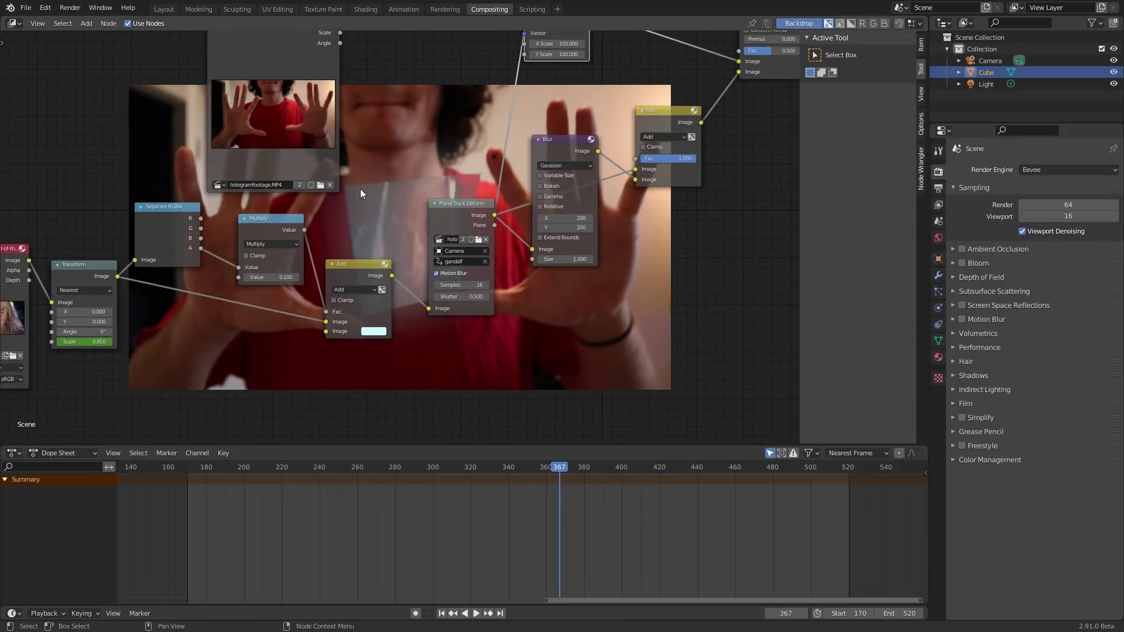
pyautogui.moveTo(454, 209); pyautogui.dragTo(318, 244, button='middle')
pyautogui.scroll(-5, 319, 240)
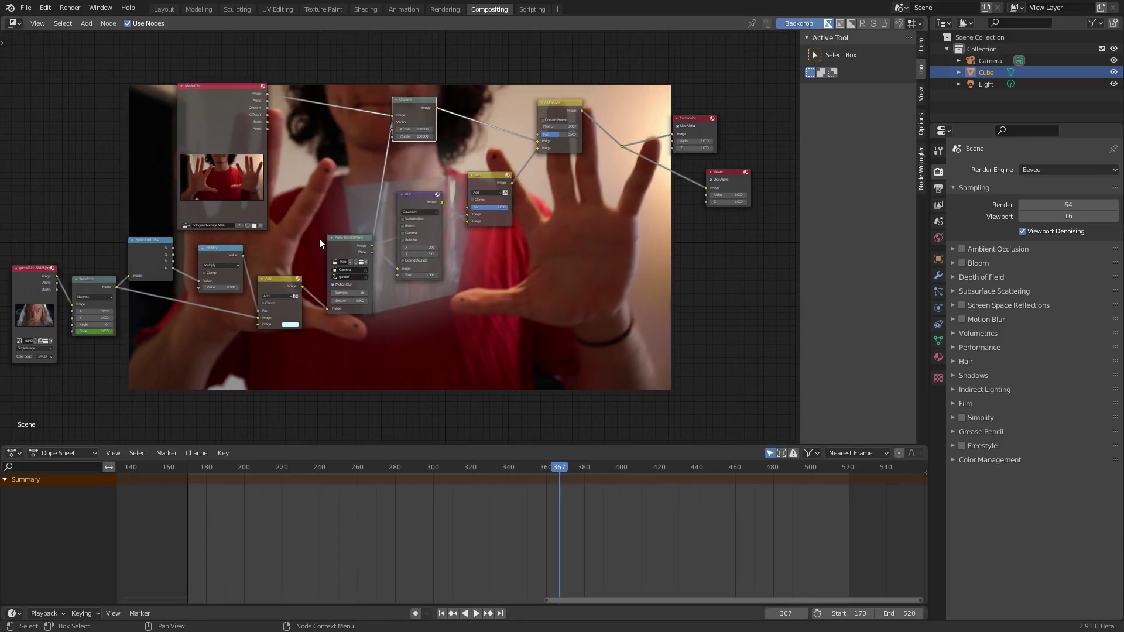
pyautogui.press('q')
pyautogui.click(481, 170)
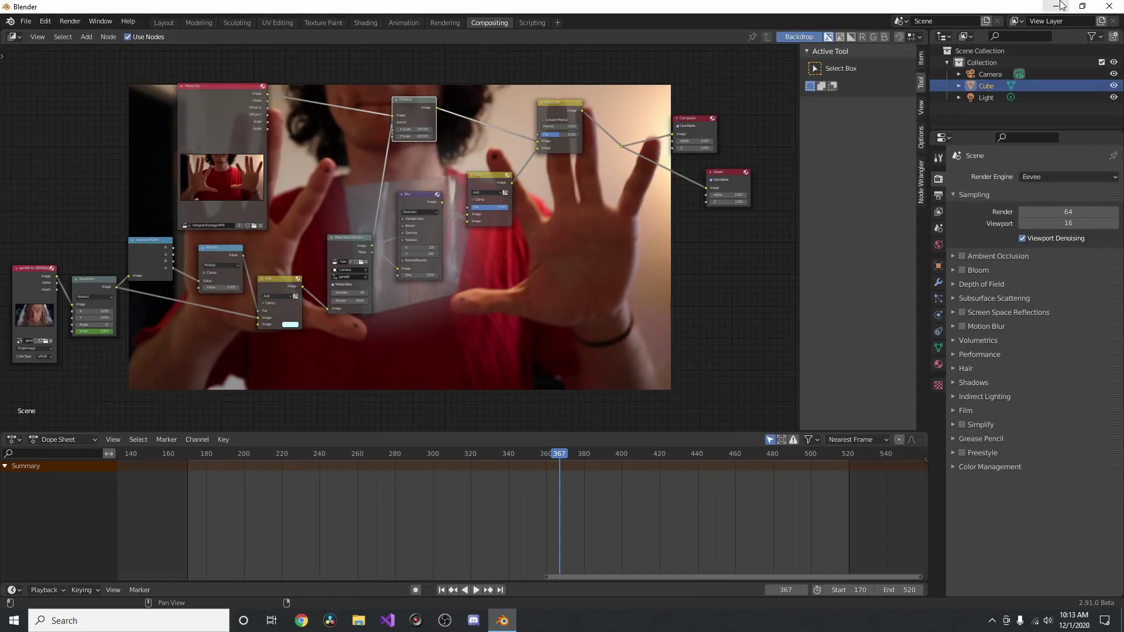
# Minimize Blender and play the rendered hologramoutput0170-0540 video in Movies & TV.
pyautogui.click(1060, 6)
pyautogui.click(1089, 82)
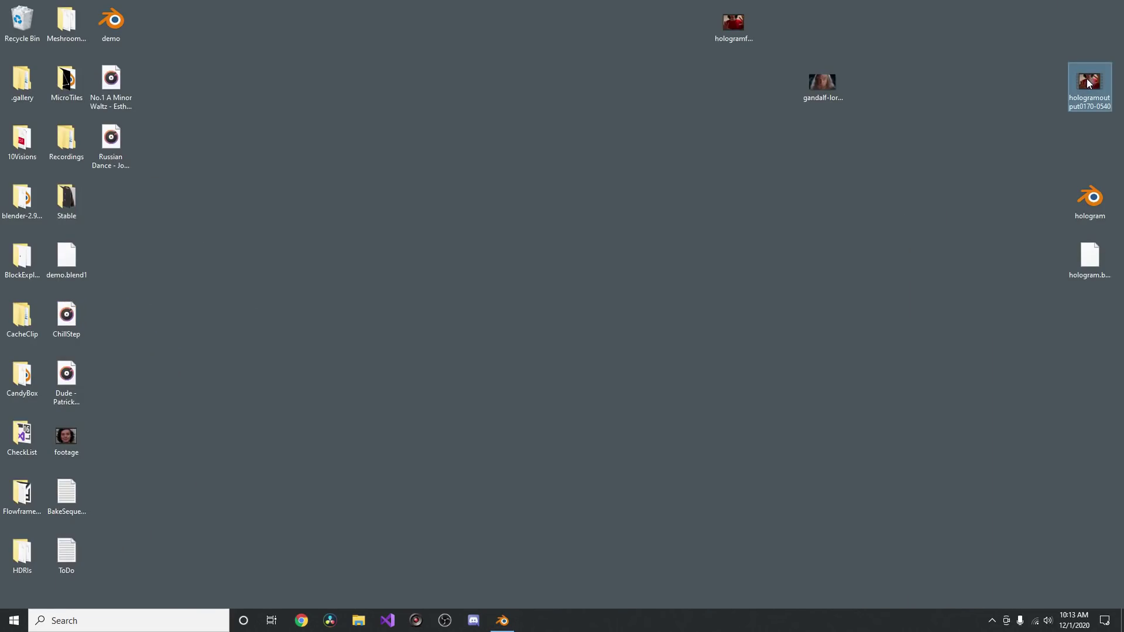
pyautogui.doubleClick(1087, 90)
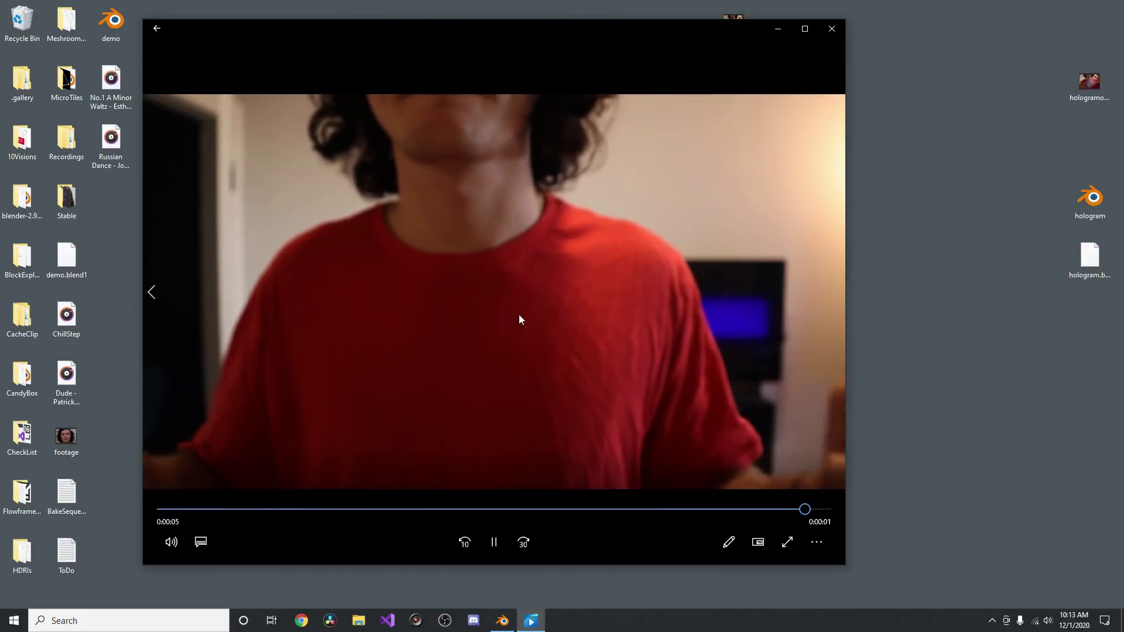
pyautogui.click(494, 542)
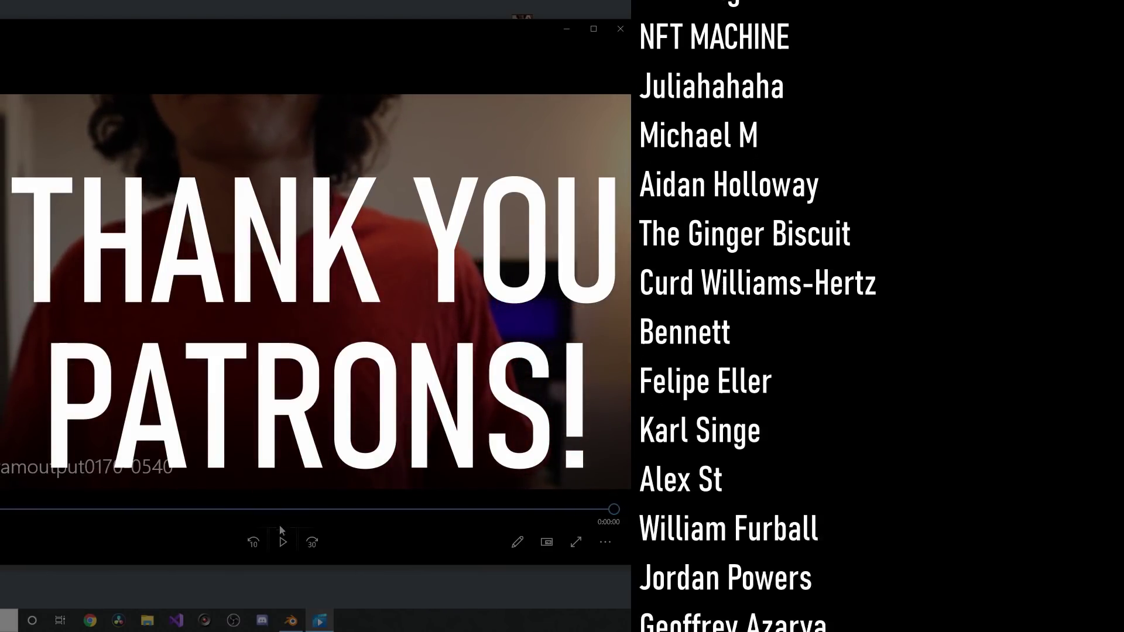
pyautogui.click(283, 542)
pyautogui.click(606, 543)
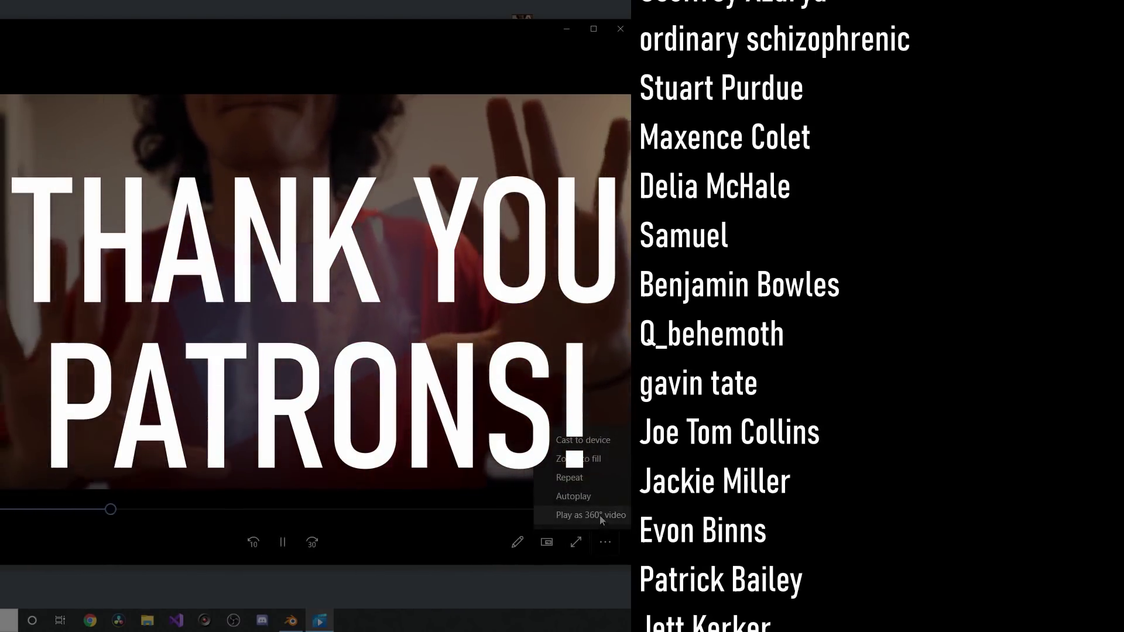